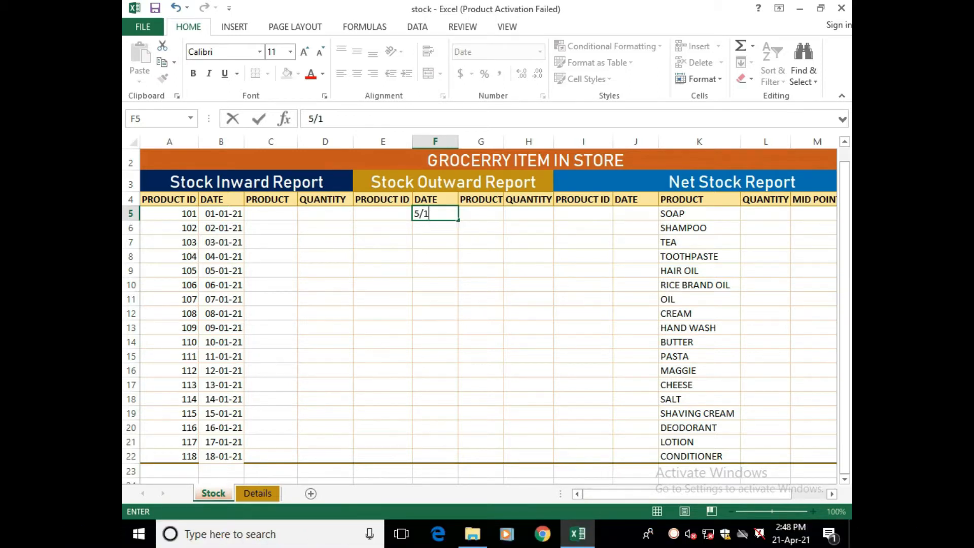
# Enter the date 05-01-21 in F5 of the Stock Outward Report and fill the daily series down to F22
pyautogui.write('/20')
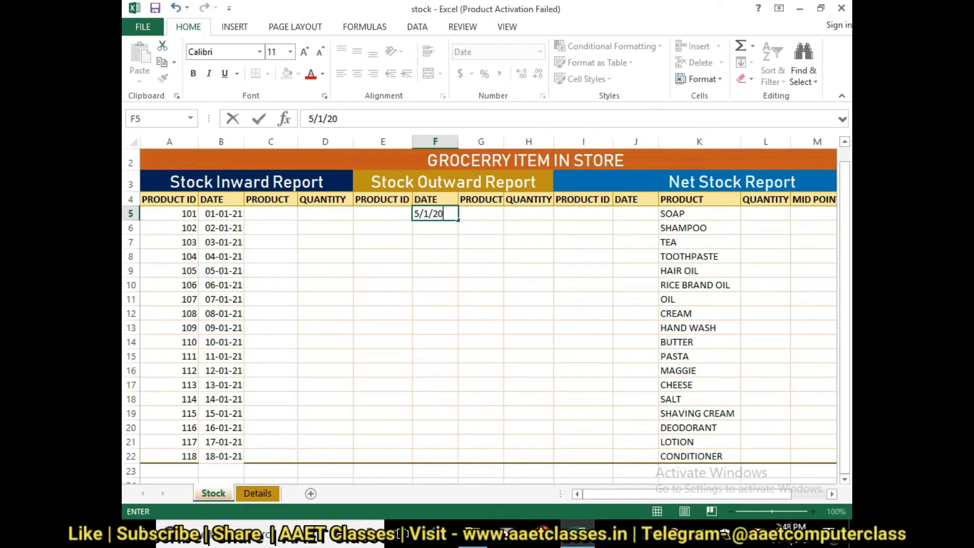
pyautogui.press('Return')
pyautogui.press('Return')
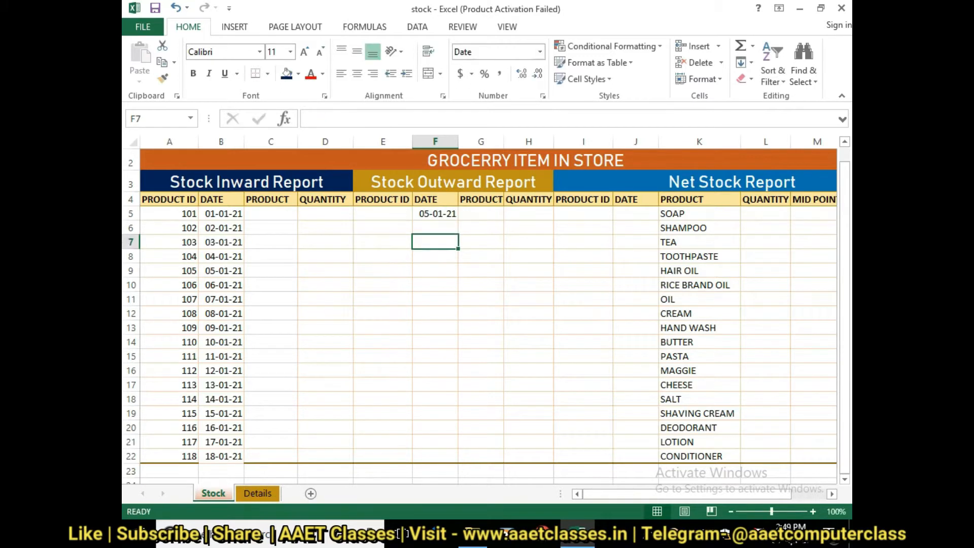
pyautogui.click(436, 213)
pyautogui.moveTo(459, 220); pyautogui.dragTo(460, 457)
pyautogui.click(481, 370)
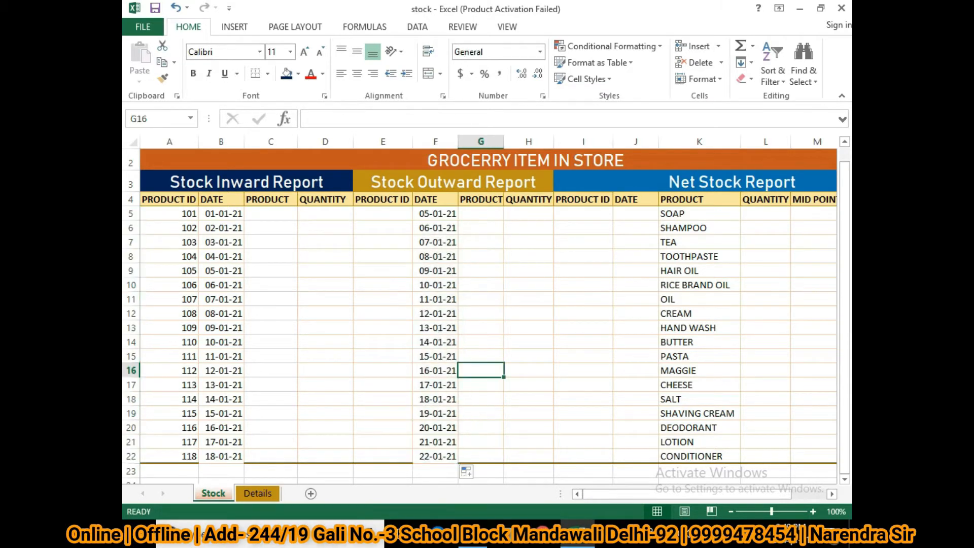
# Copy the product IDs from A5:A22 into the Product ID columns E5:E22 and I5:I22
pyautogui.moveTo(169, 214); pyautogui.dragTo(169, 457)
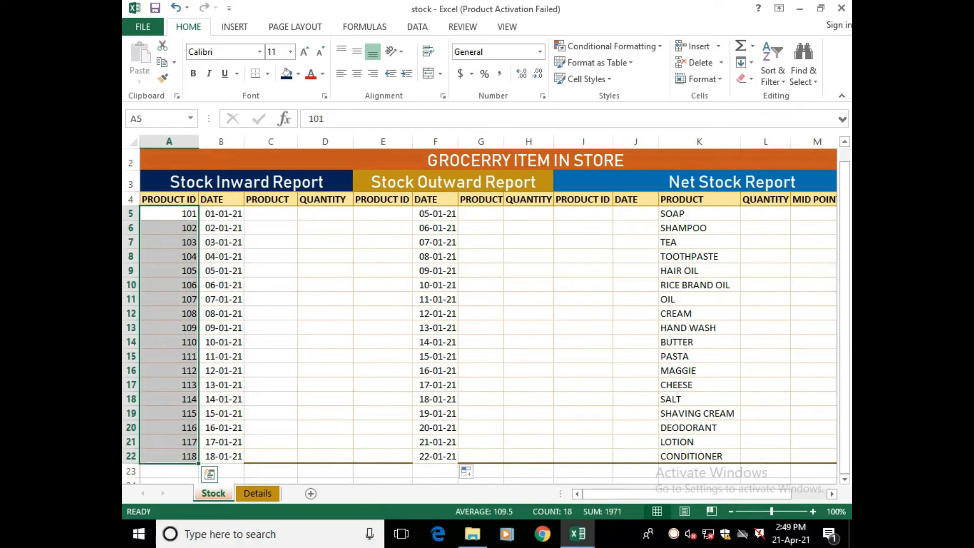
pyautogui.hotkey('ctrl', 'c')
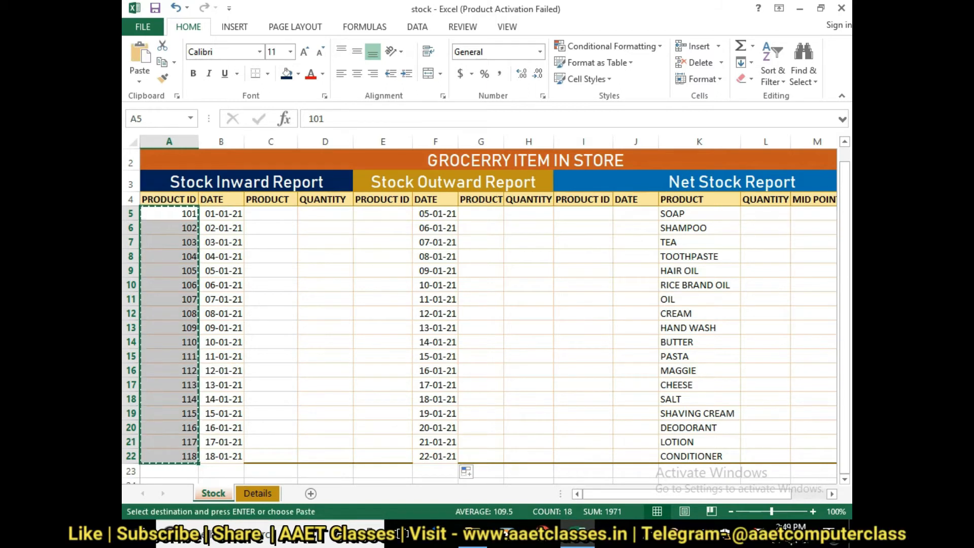
pyautogui.moveTo(384, 214); pyautogui.dragTo(383, 456)
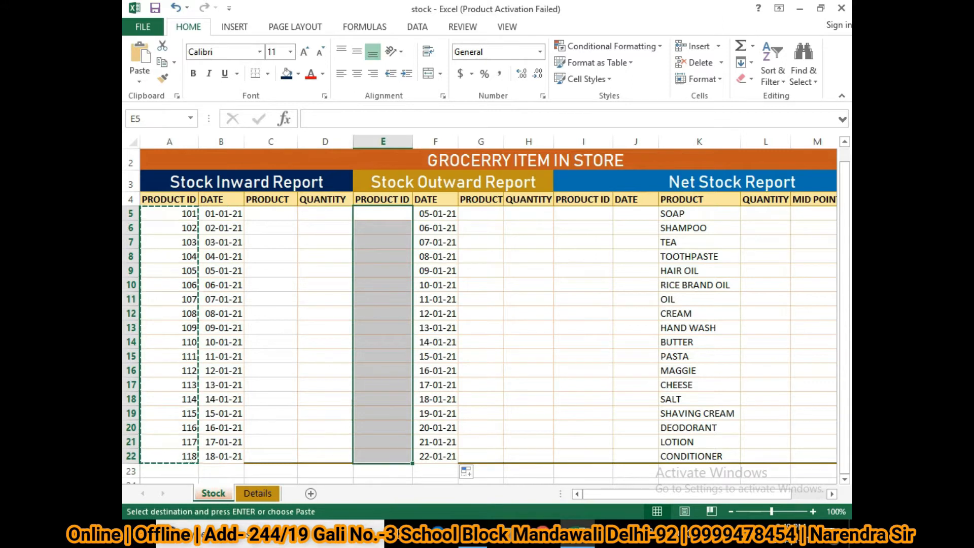
pyautogui.hotkey('ctrl', 'v')
pyautogui.moveTo(583, 214); pyautogui.dragTo(583, 456)
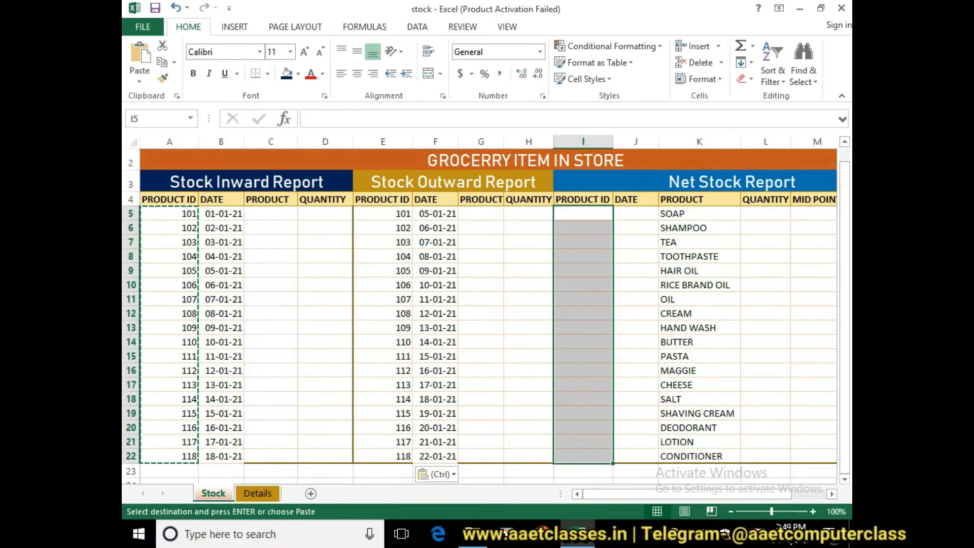
pyautogui.hotkey('ctrl', 'v')
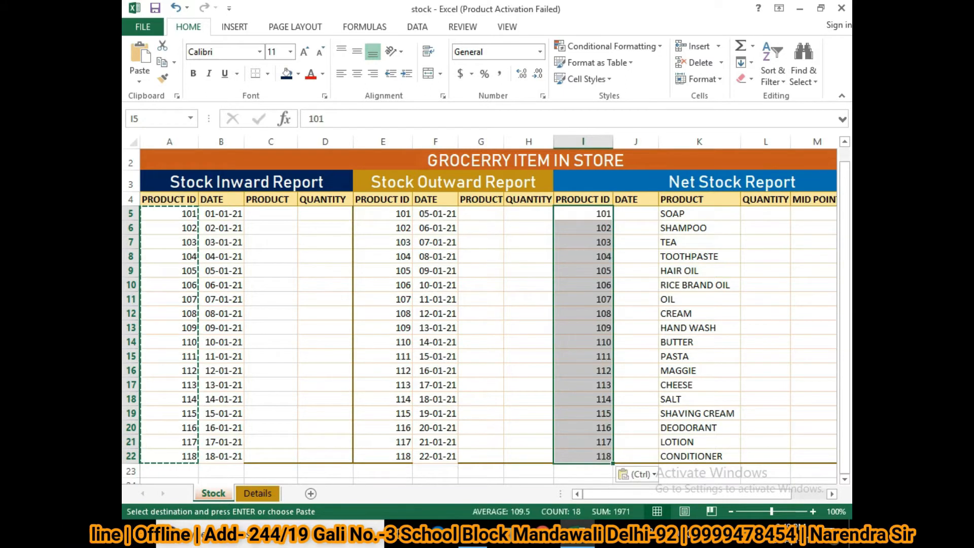
pyautogui.click(529, 400)
# Add data validation to C5 that allows a list sourced from =$K$5:$K$24
pyautogui.doubleClick(271, 242)
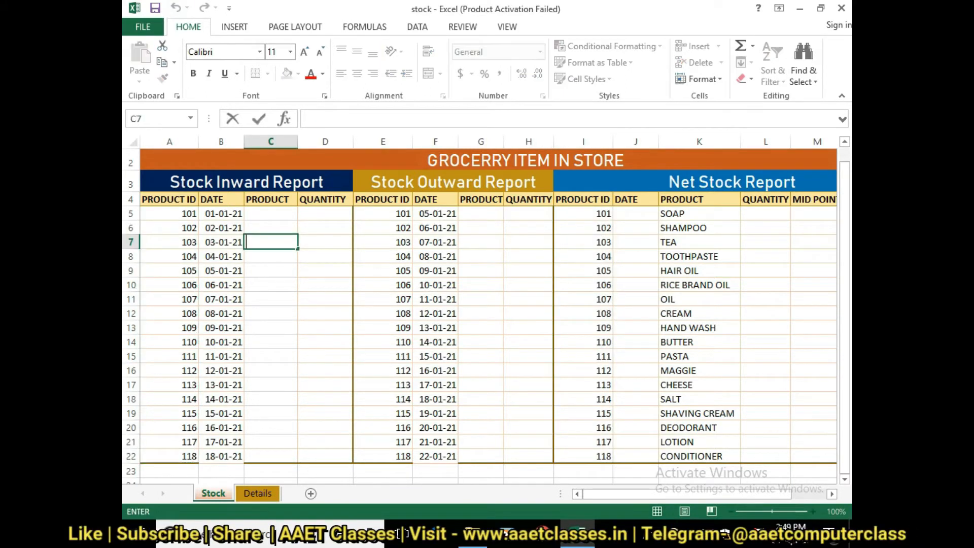
pyautogui.click(326, 299)
pyautogui.click(271, 213)
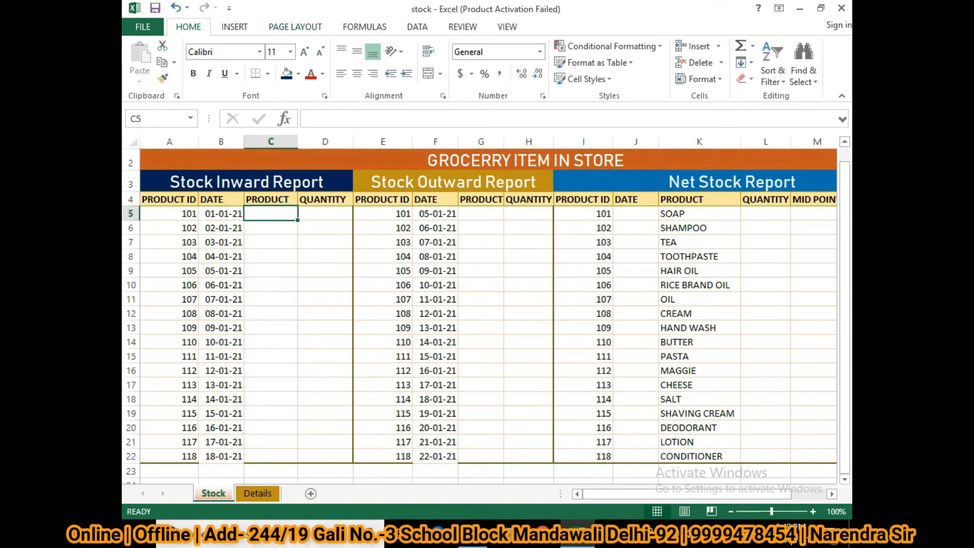
pyautogui.click(417, 26)
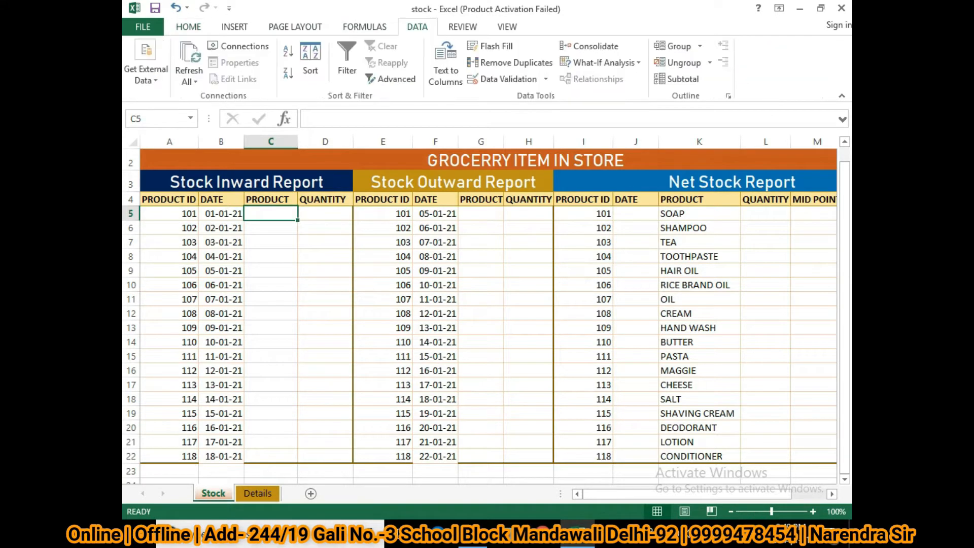
pyautogui.click(546, 80)
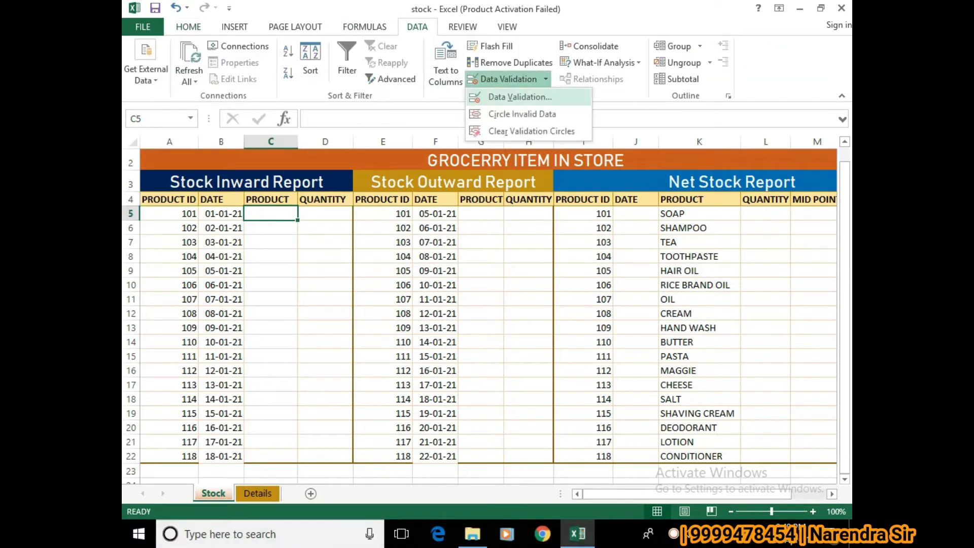
pyautogui.click(520, 97)
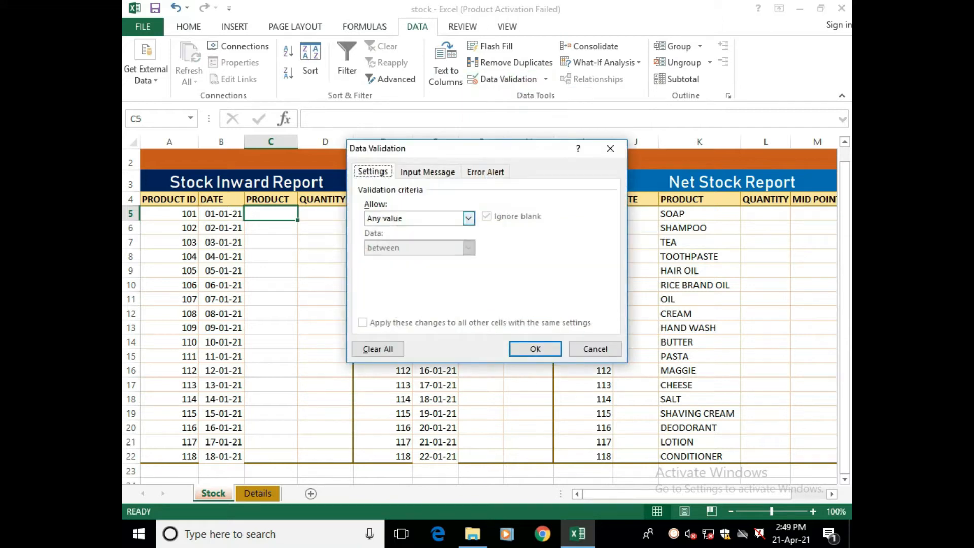
pyautogui.click(468, 218)
pyautogui.click(385, 254)
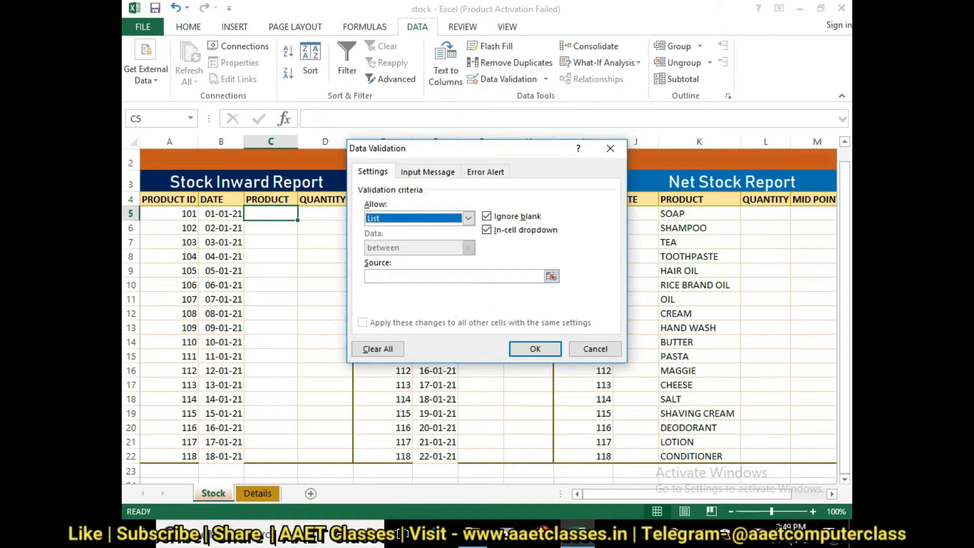
pyautogui.click(552, 276)
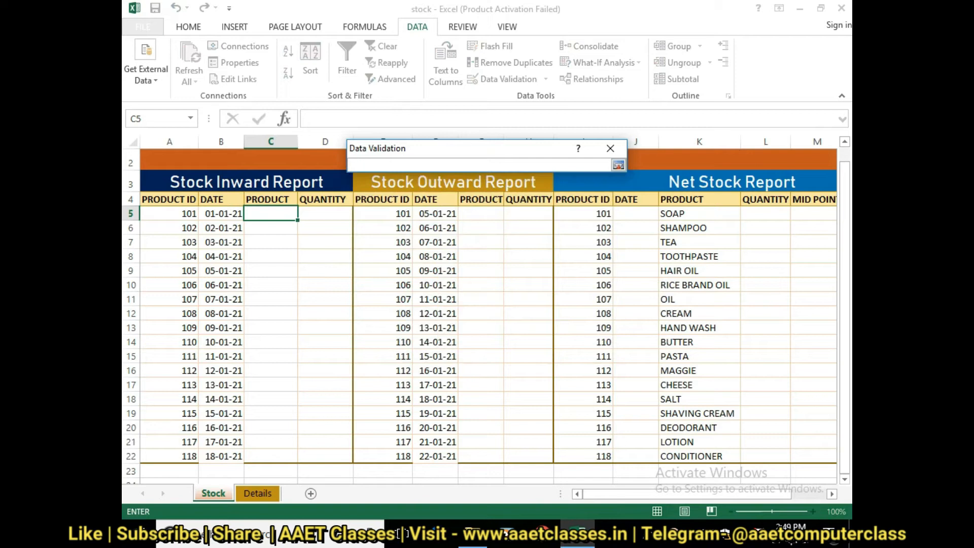
pyautogui.moveTo(675, 214); pyautogui.dragTo(741, 481)
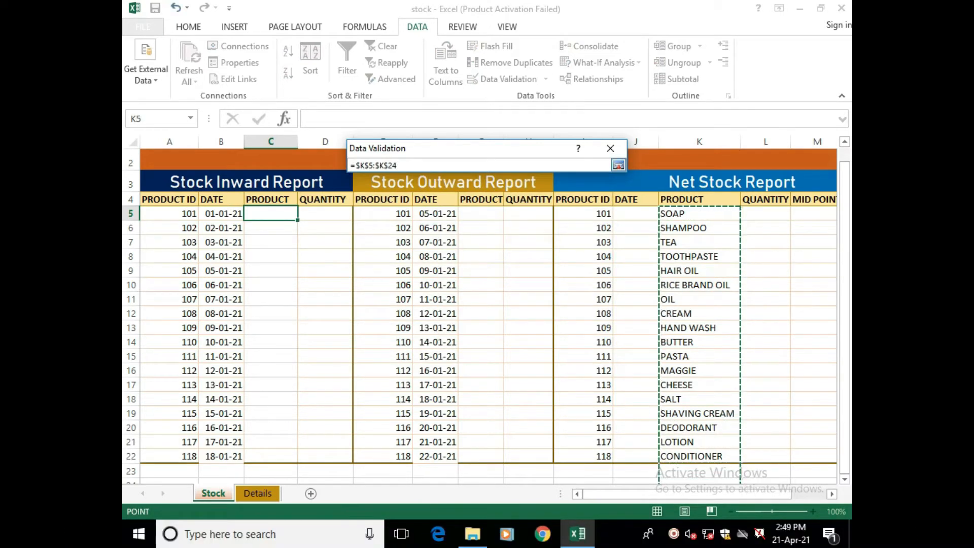
pyautogui.click(619, 166)
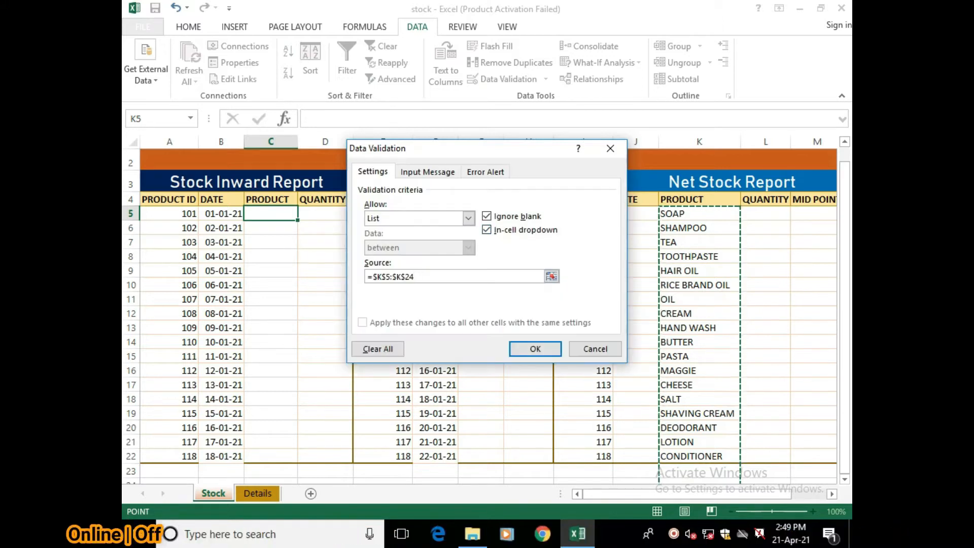
pyautogui.click(536, 349)
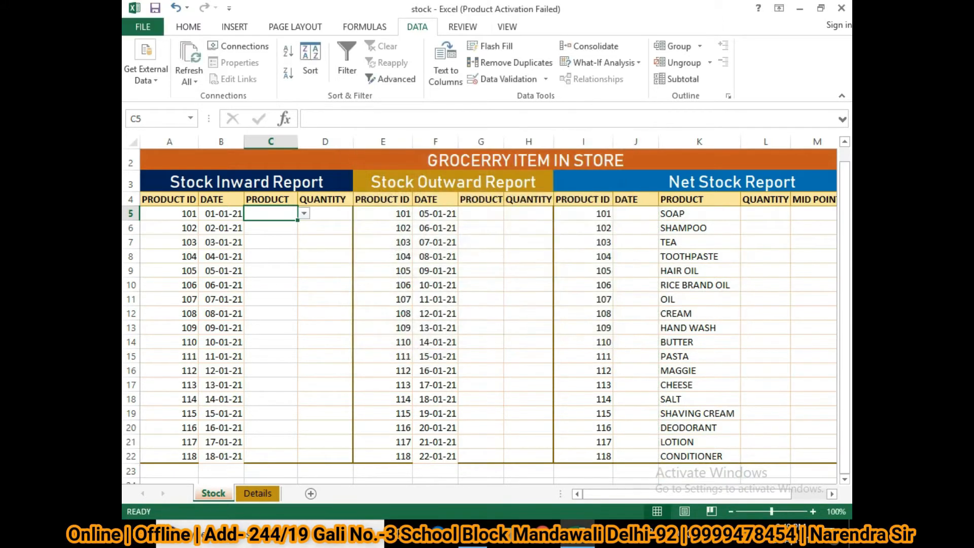
# Check the product dropdown in C5 and extend its validation down to C22
pyautogui.click(270, 243)
pyautogui.click(270, 213)
pyautogui.click(304, 214)
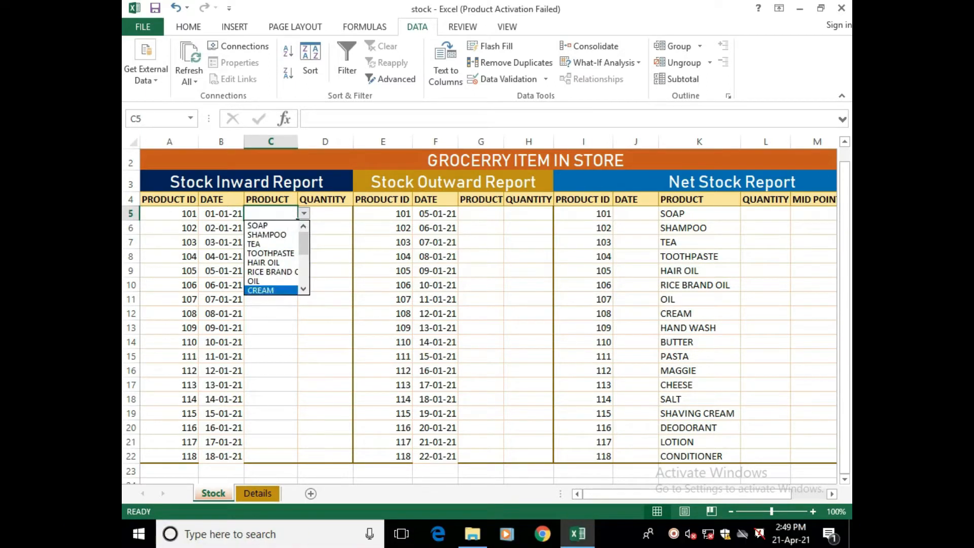
pyautogui.press('Escape')
pyautogui.moveTo(298, 220); pyautogui.dragTo(298, 457)
# Check that the product dropdown works in several cells of the Stock Inward Report's Product column
pyautogui.click(325, 313)
pyautogui.click(271, 328)
pyautogui.click(325, 328)
pyautogui.click(271, 313)
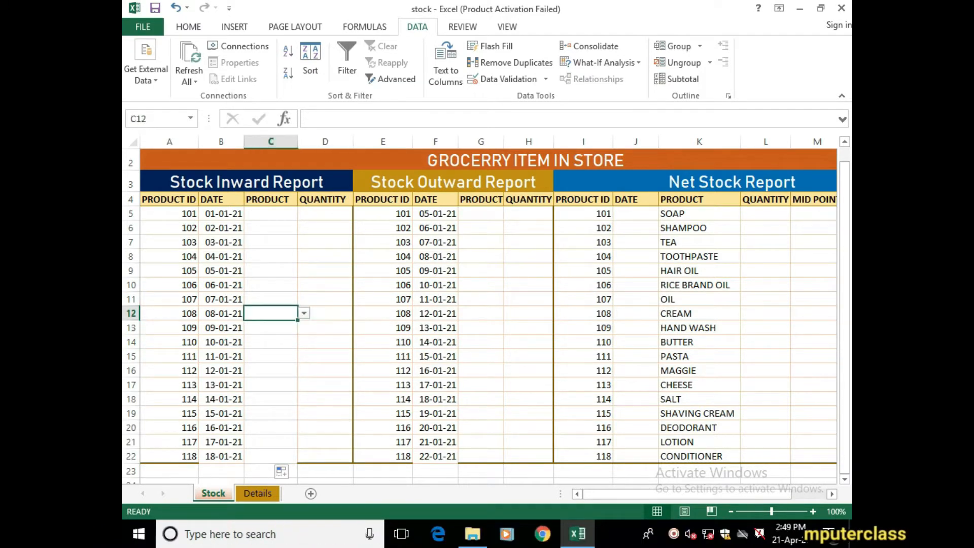
pyautogui.click(304, 314)
pyautogui.click(271, 270)
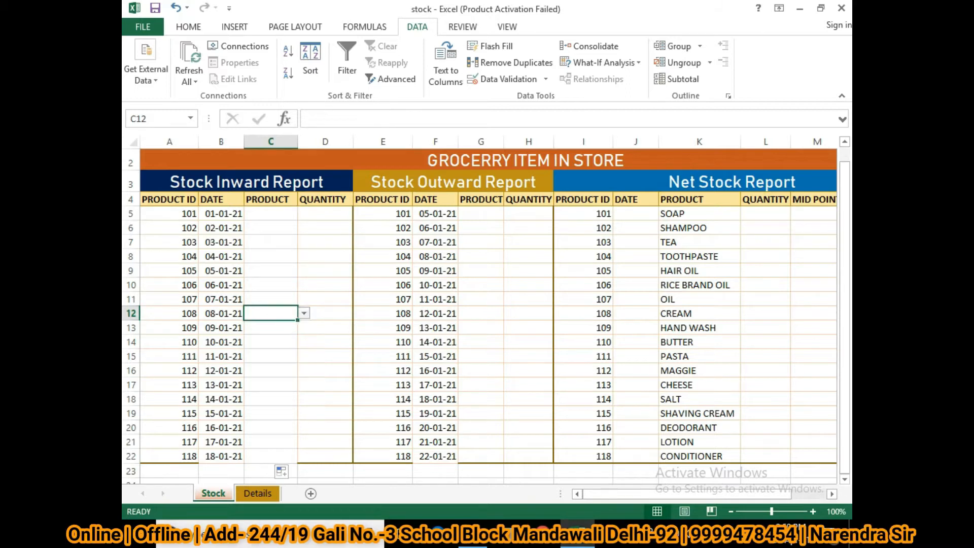
pyautogui.click(271, 270)
pyautogui.click(304, 270)
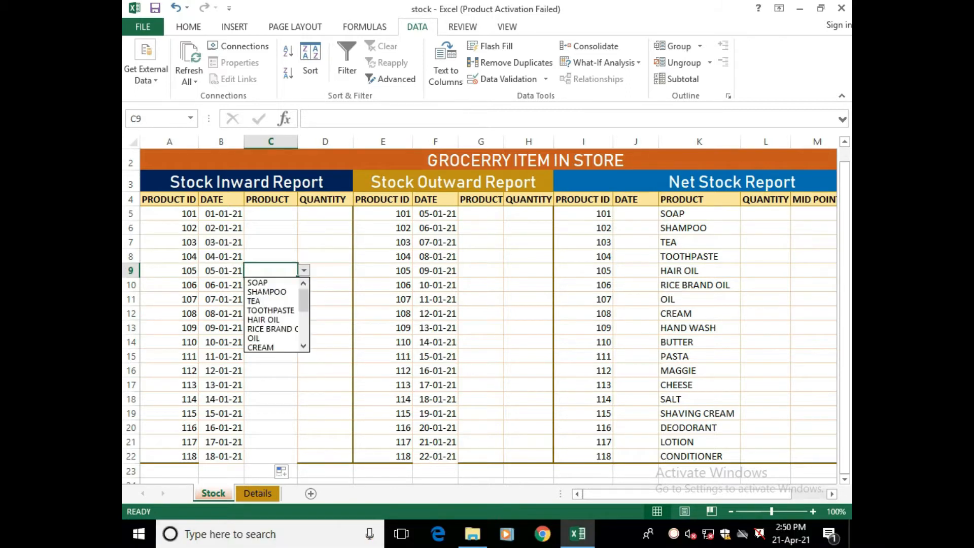
pyautogui.click(271, 242)
pyautogui.click(271, 242)
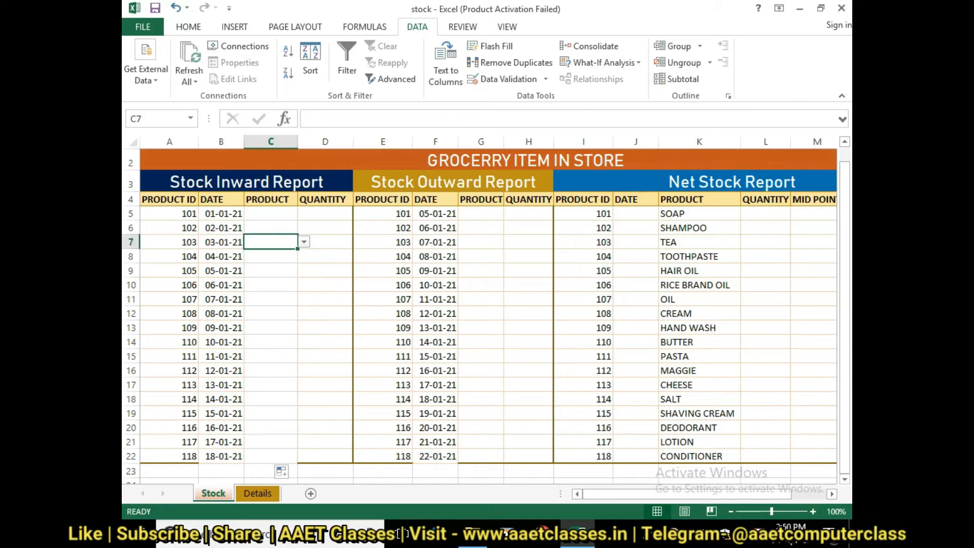
pyautogui.click(271, 313)
# Copy the validated product cells C5:C22 into the Stock Outward Report's Product column, G5:G22
pyautogui.moveTo(271, 214); pyautogui.dragTo(271, 456)
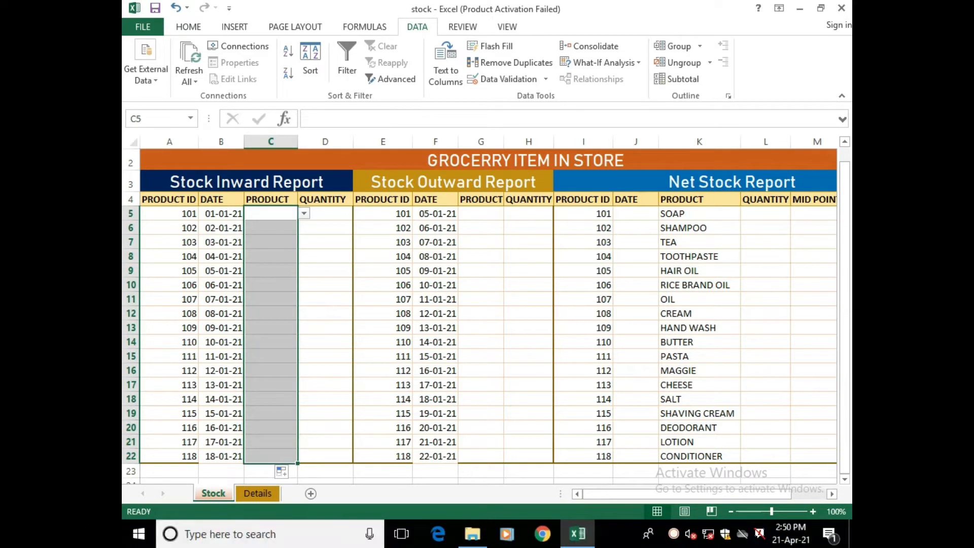
pyautogui.hotkey('ctrl', 'c')
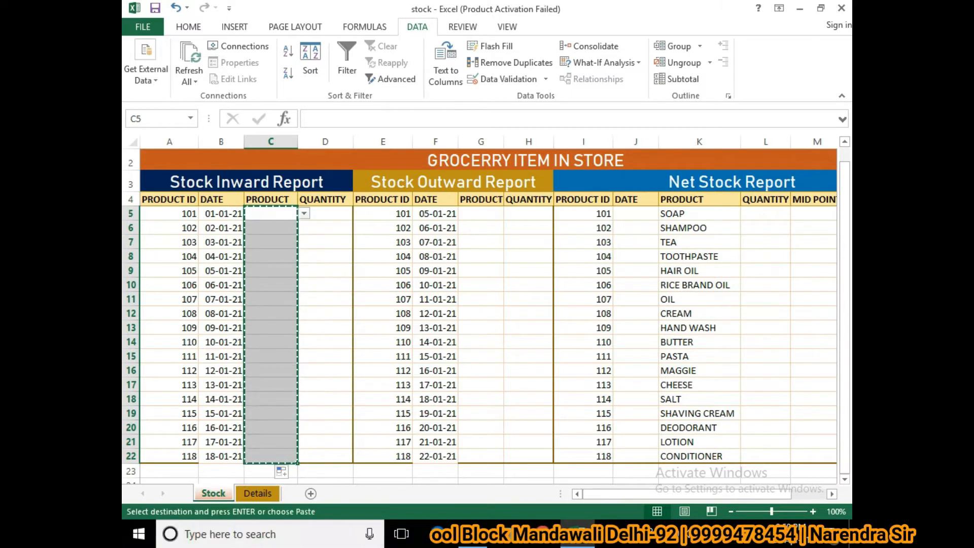
pyautogui.moveTo(481, 213); pyautogui.dragTo(480, 457)
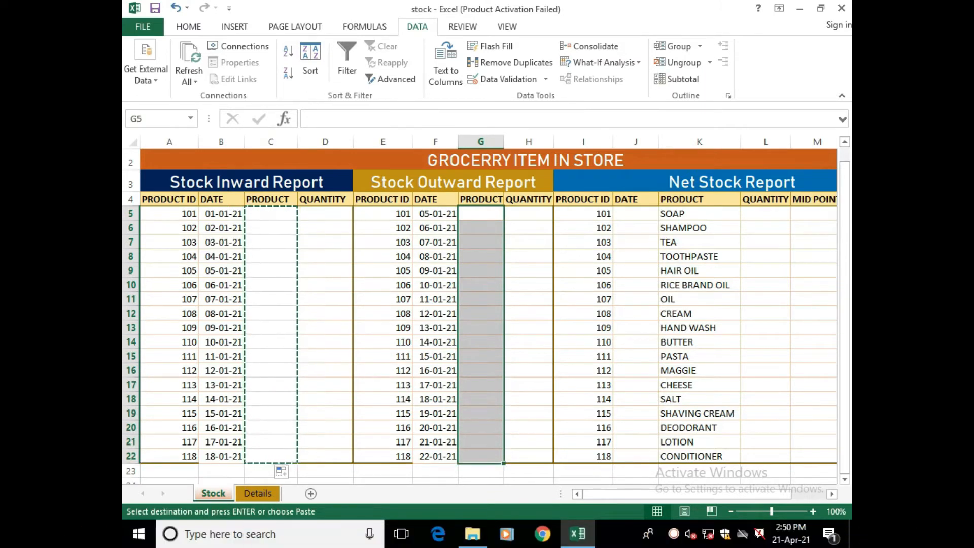
pyautogui.hotkey('ctrl', 'v')
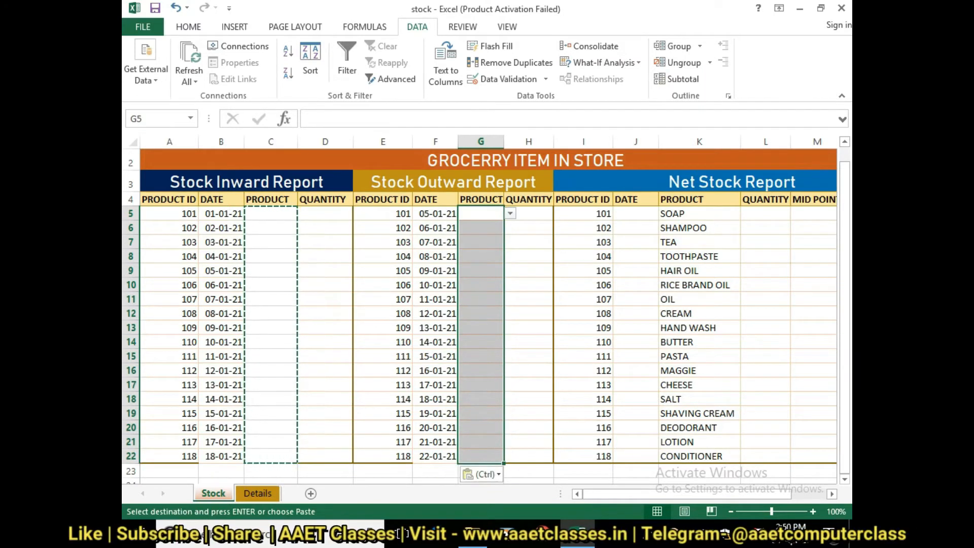
# Check the product dropdowns in G5 and G14 of the Stock Outward Report
pyautogui.click(326, 242)
pyautogui.doubleClick(326, 285)
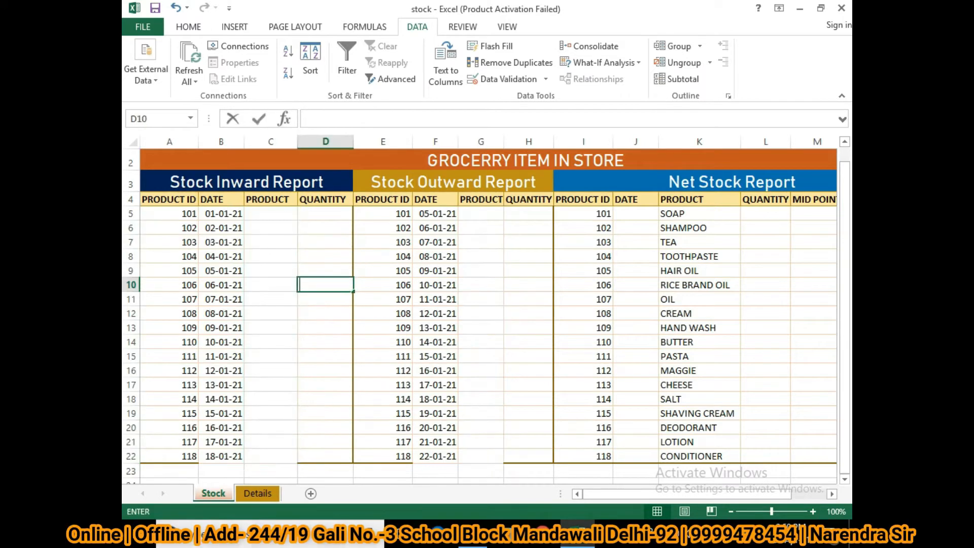
pyautogui.click(481, 214)
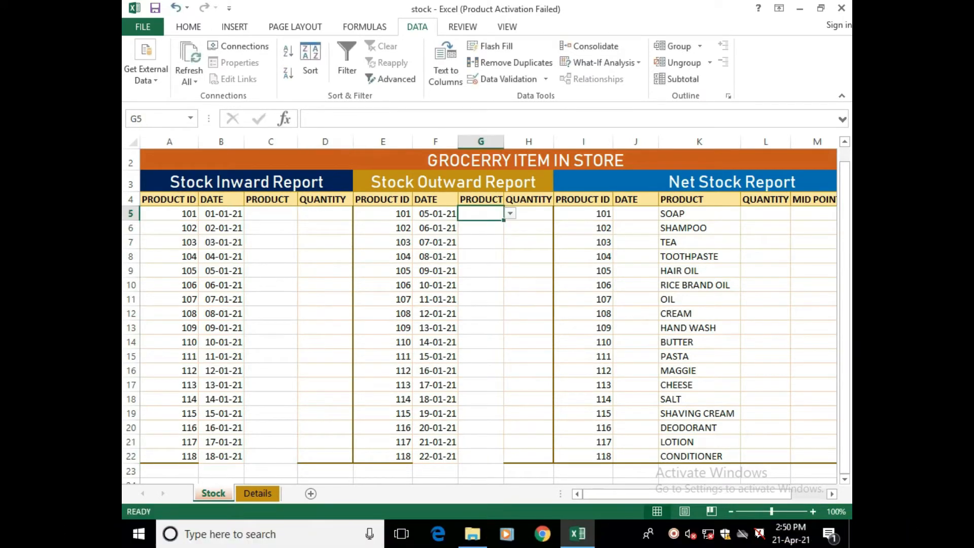
pyautogui.click(510, 214)
pyautogui.click(481, 342)
pyautogui.click(481, 342)
pyautogui.click(511, 342)
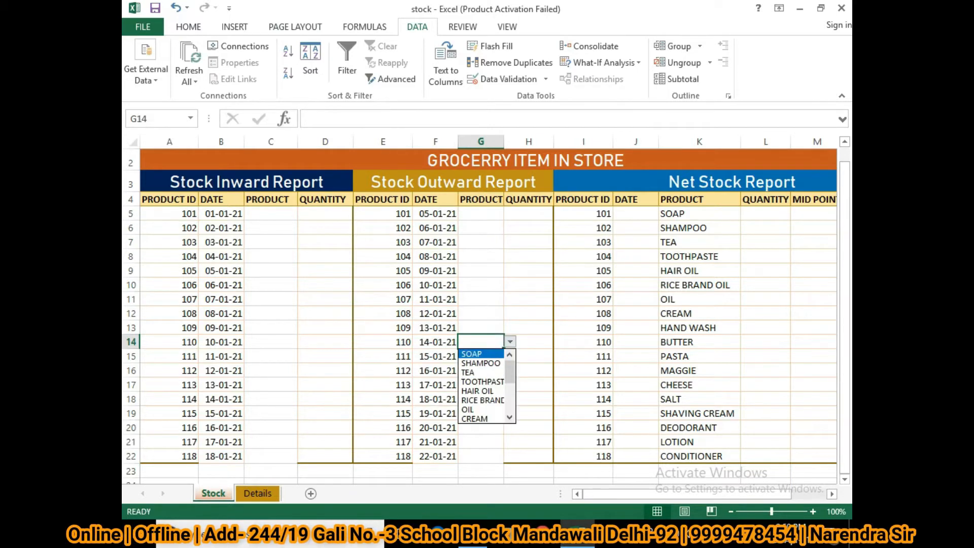
pyautogui.click(511, 342)
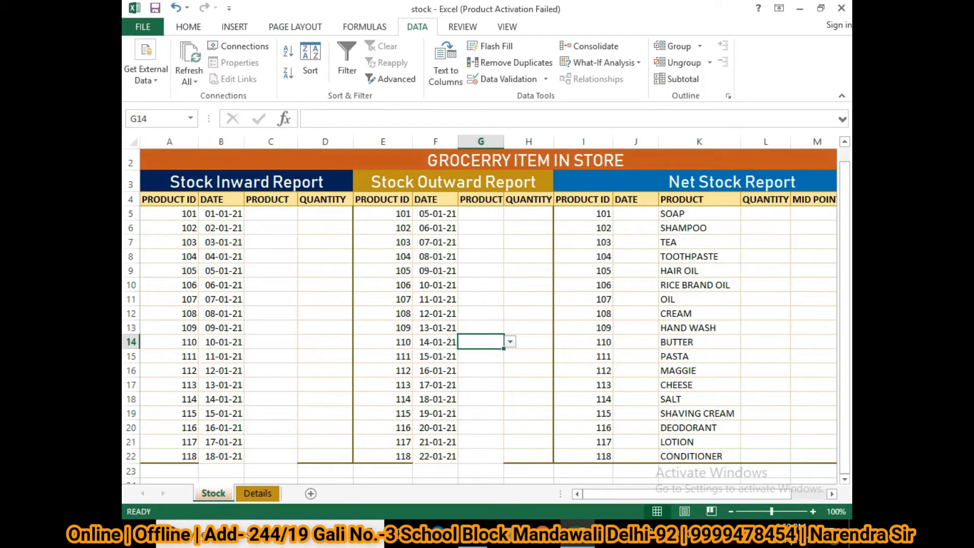
# Choose SOAP as the inward product in C5 and enter a quantity of 225 in D5
pyautogui.click(270, 214)
pyautogui.click(304, 213)
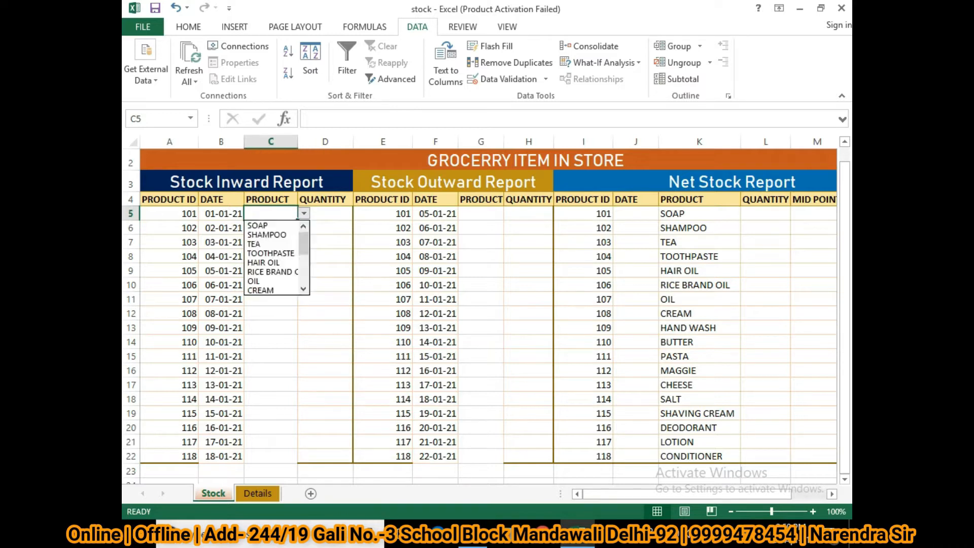
pyautogui.press('Return')
pyautogui.click(325, 214)
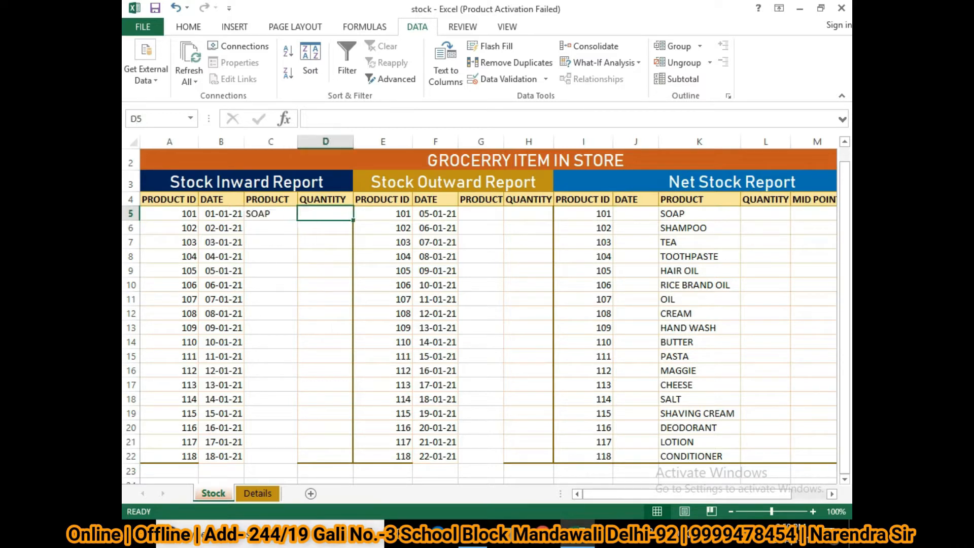
pyautogui.write('225')
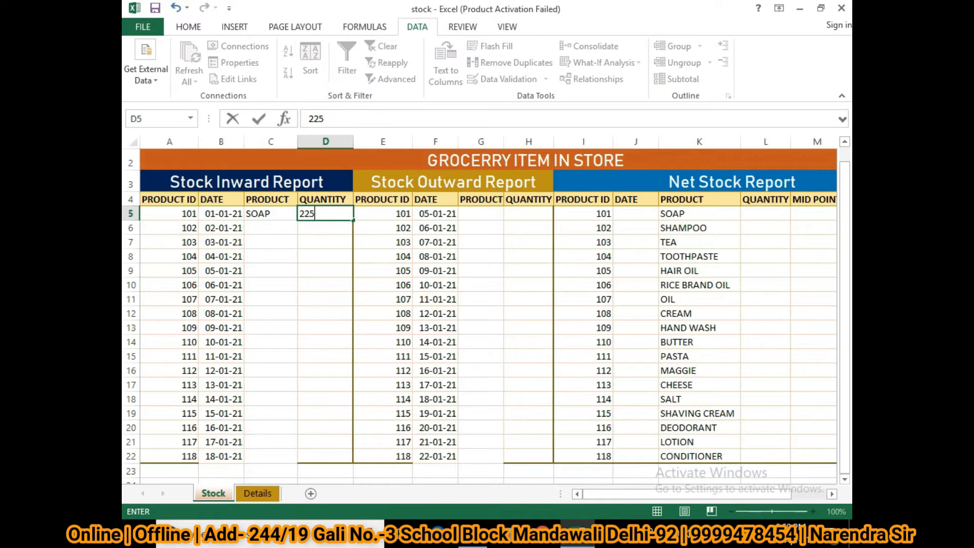
pyautogui.click(326, 300)
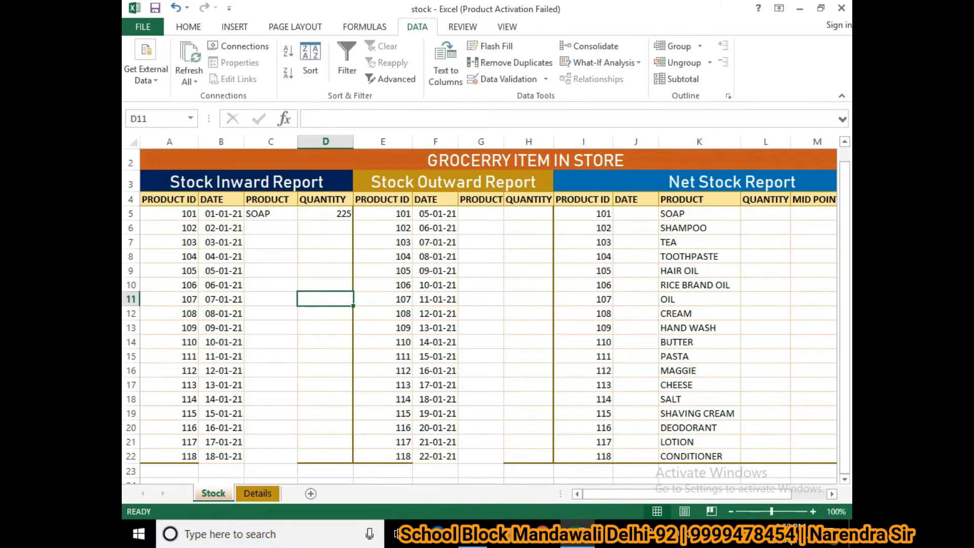
# Choose SOAP as the outward product in G5 and enter a quantity of 200 in H5
pyautogui.click(481, 213)
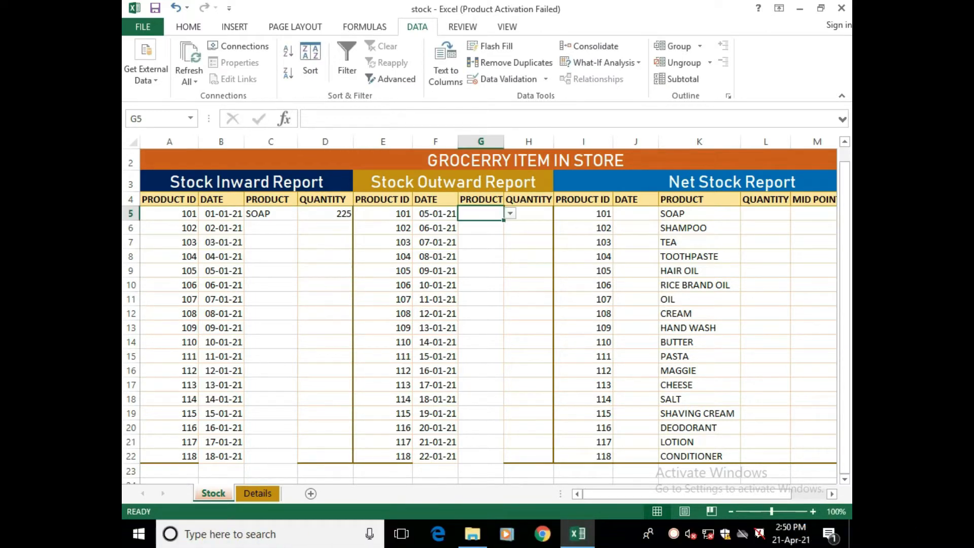
pyautogui.click(511, 214)
pyautogui.click(477, 226)
pyautogui.click(529, 213)
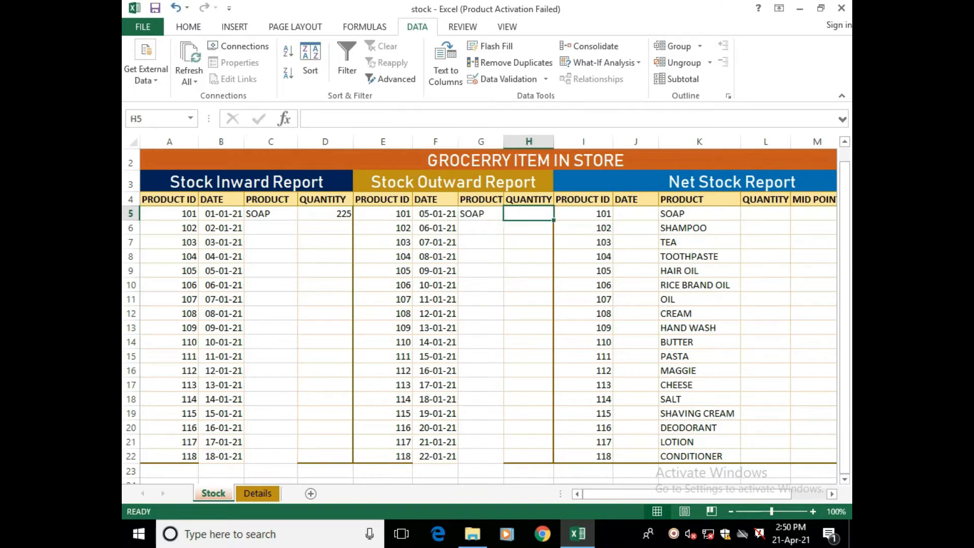
pyautogui.write('200')
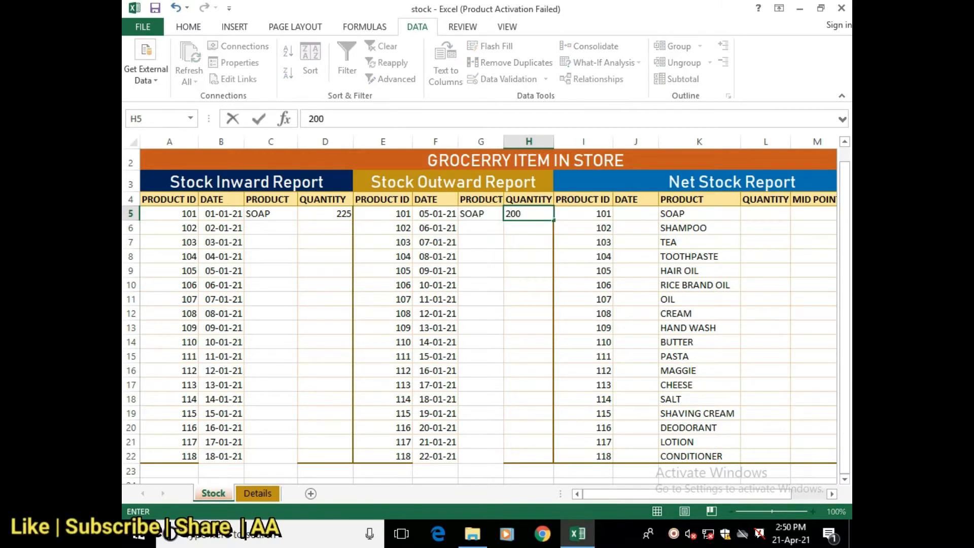
pyautogui.click(482, 271)
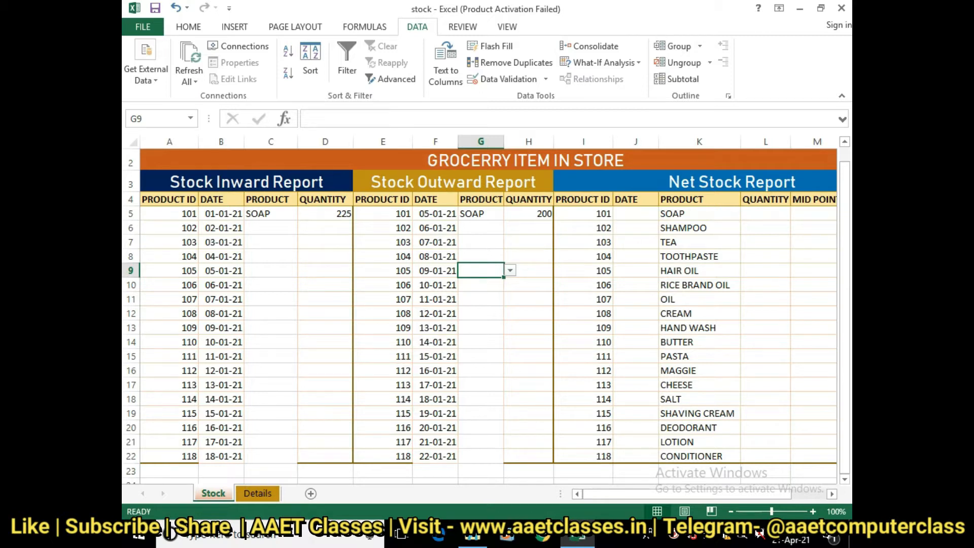
# Enter the date 7/1/2021 in J5 of the Net Stock Report
pyautogui.click(765, 213)
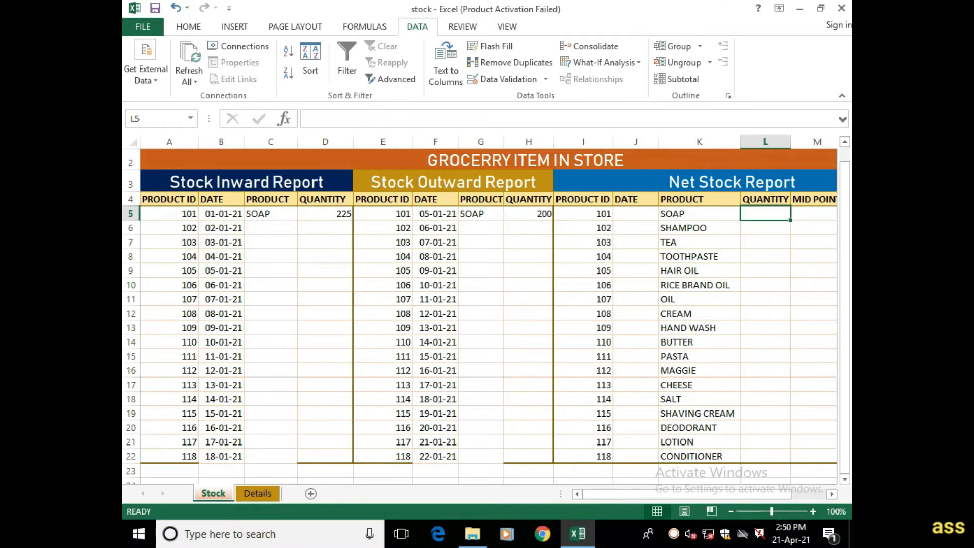
pyautogui.click(636, 214)
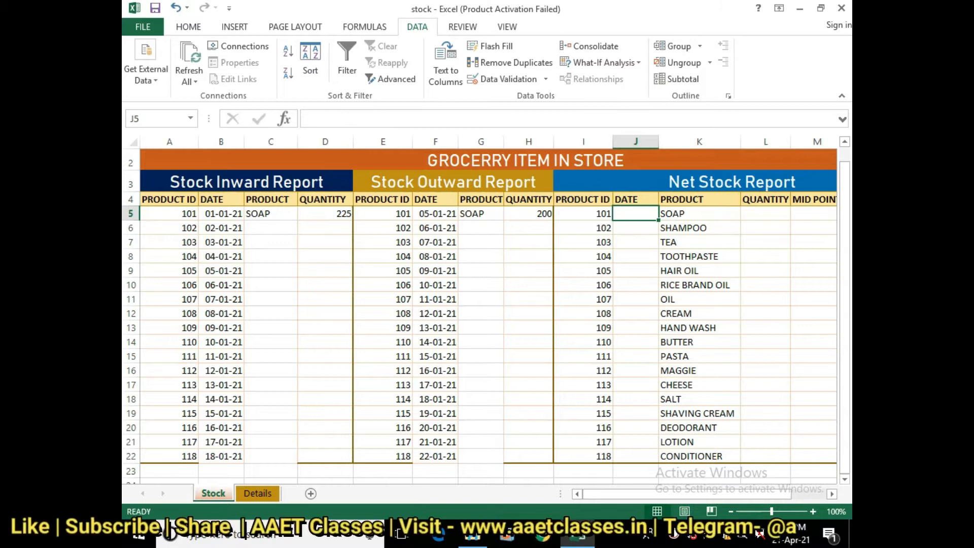
pyautogui.write('10')
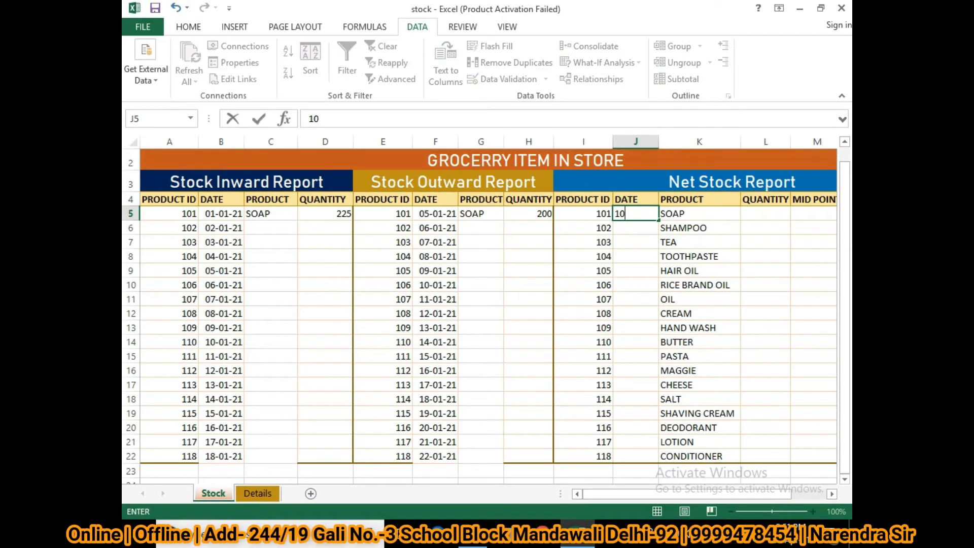
pyautogui.write('/')
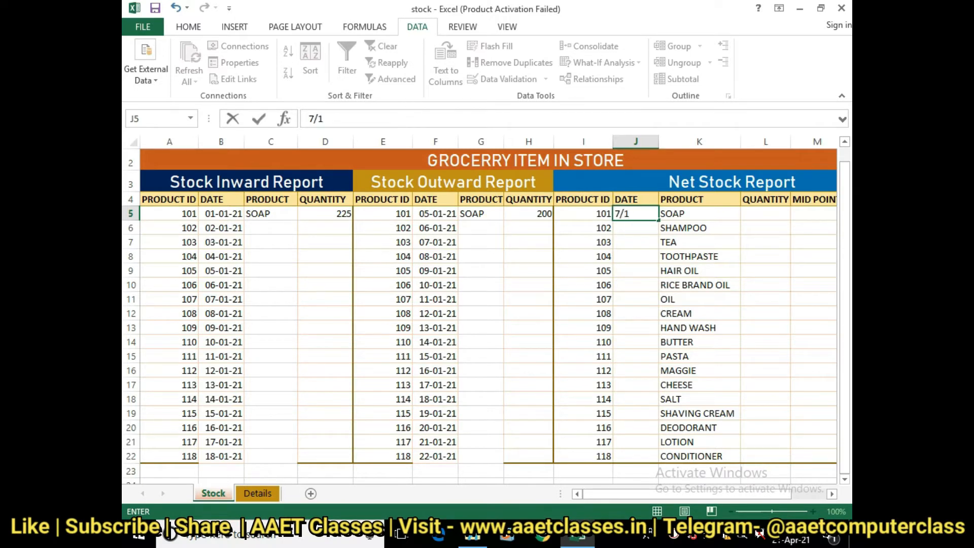
pyautogui.write('2021')
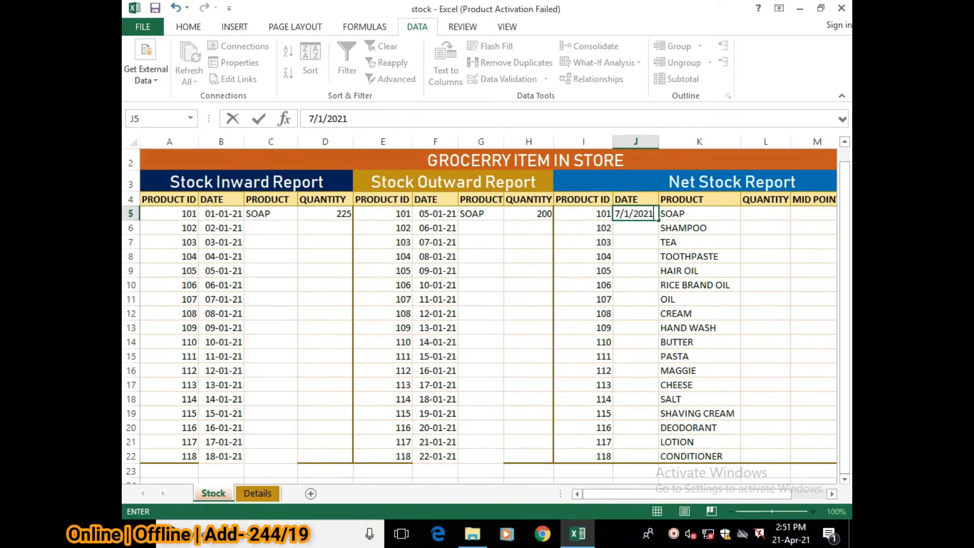
pyautogui.press('Return')
pyautogui.press('Return')
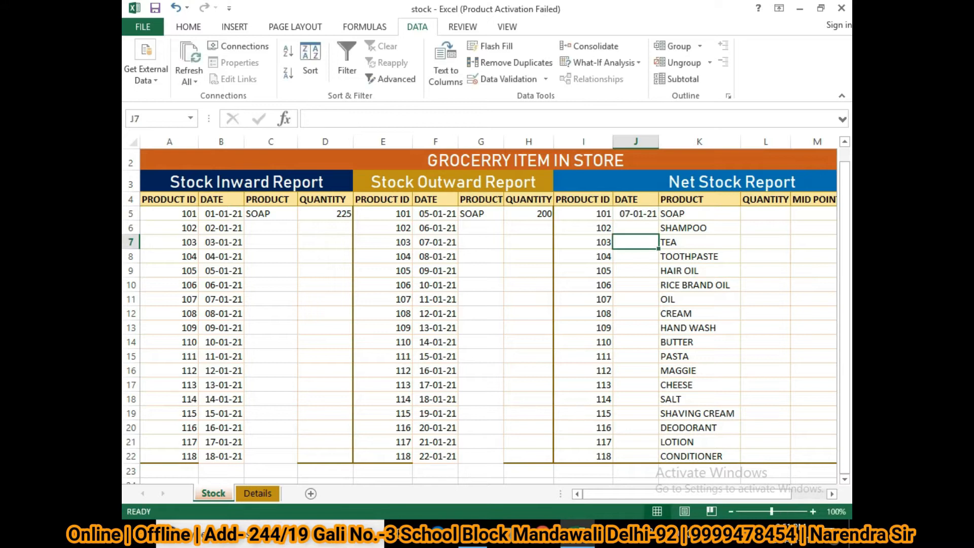
# Fill the date series from J5 down to J22 in the Net Stock Report
pyautogui.click(636, 214)
pyautogui.moveTo(658, 220); pyautogui.dragTo(660, 460)
pyautogui.click(699, 328)
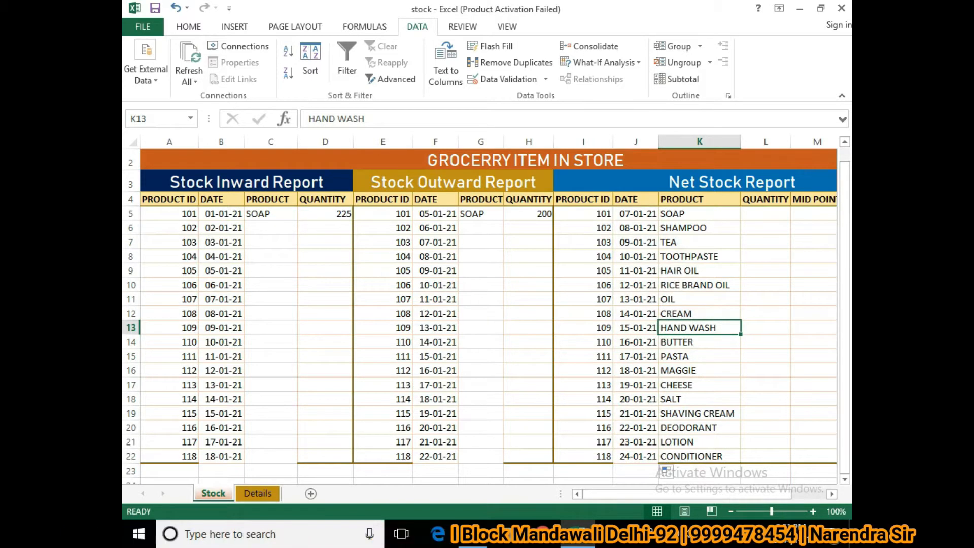
# Widen the DATE columns F, B and J of the three stock reports slightly
pyautogui.click(435, 199)
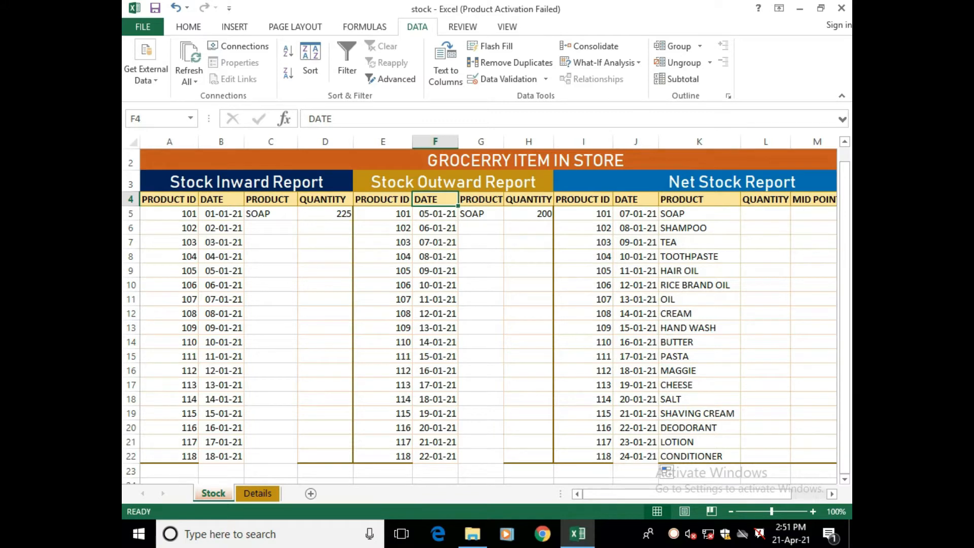
pyautogui.doubleClick(458, 141)
pyautogui.moveTo(455, 142); pyautogui.dragTo(469, 141)
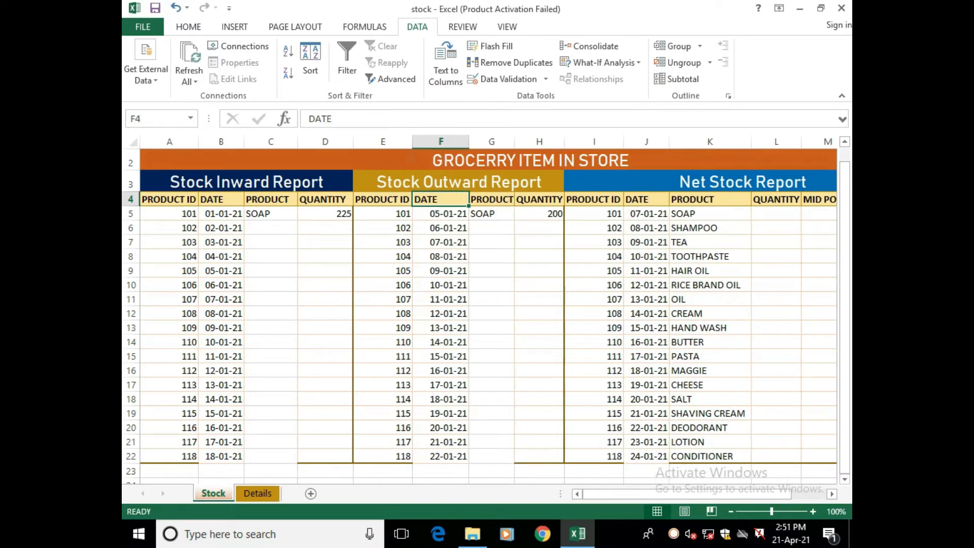
pyautogui.moveTo(244, 141); pyautogui.dragTo(261, 142)
pyautogui.click(287, 257)
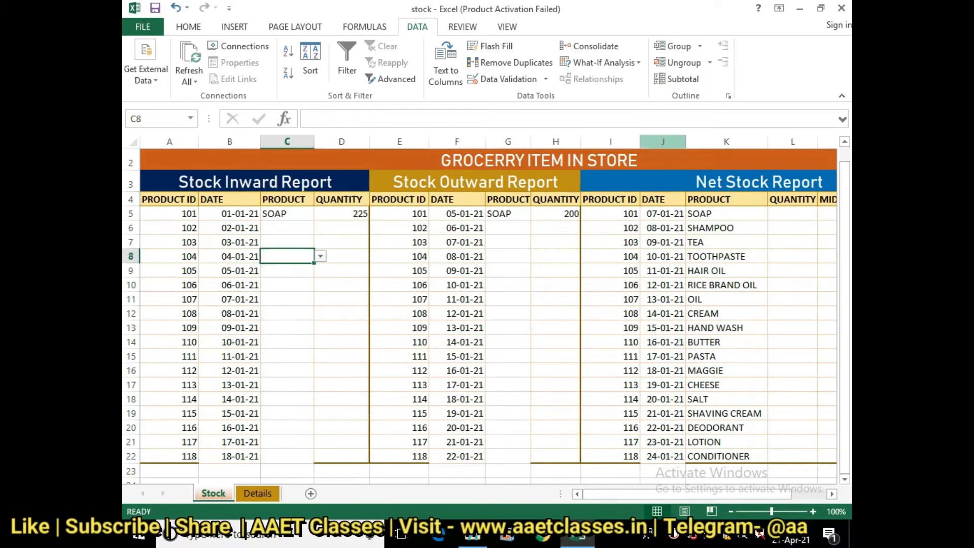
pyautogui.moveTo(686, 142); pyautogui.dragTo(694, 142)
pyautogui.click(801, 328)
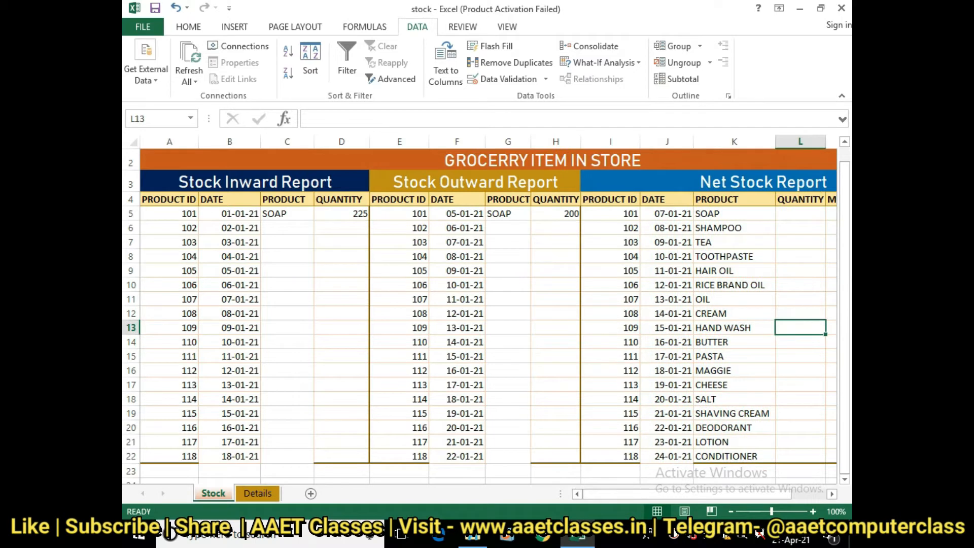
# Start a SUMIF formula in the Net Stock Report's quantity cell L5 with the inward product range C5:$C$22
pyautogui.click(342, 214)
pyautogui.click(555, 214)
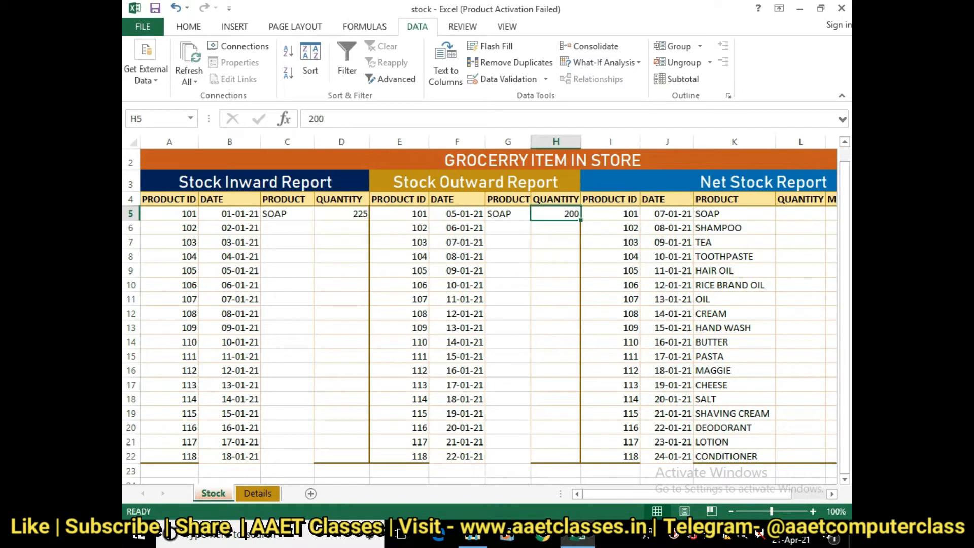
pyautogui.click(800, 213)
pyautogui.hscroll(3, 487, 315)
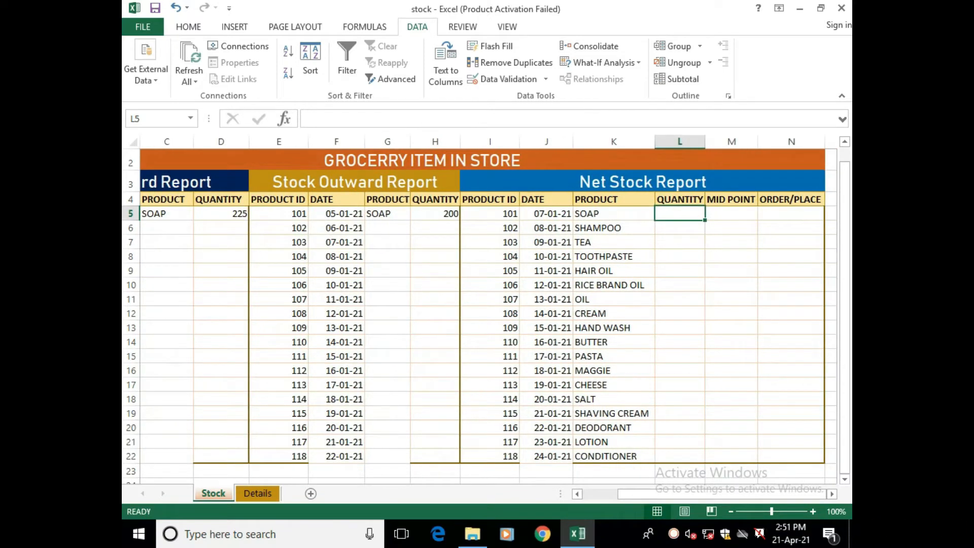
pyautogui.write('s')
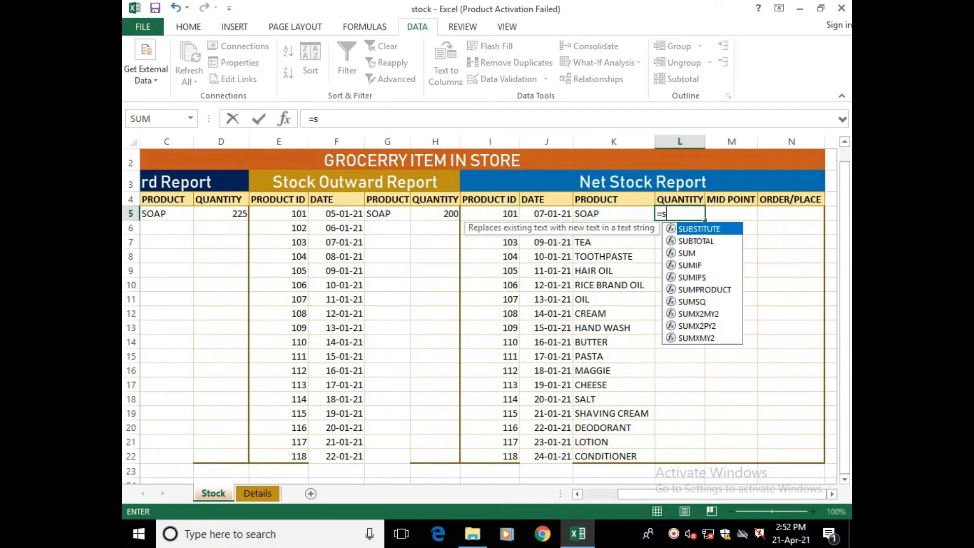
pyautogui.write('umid')
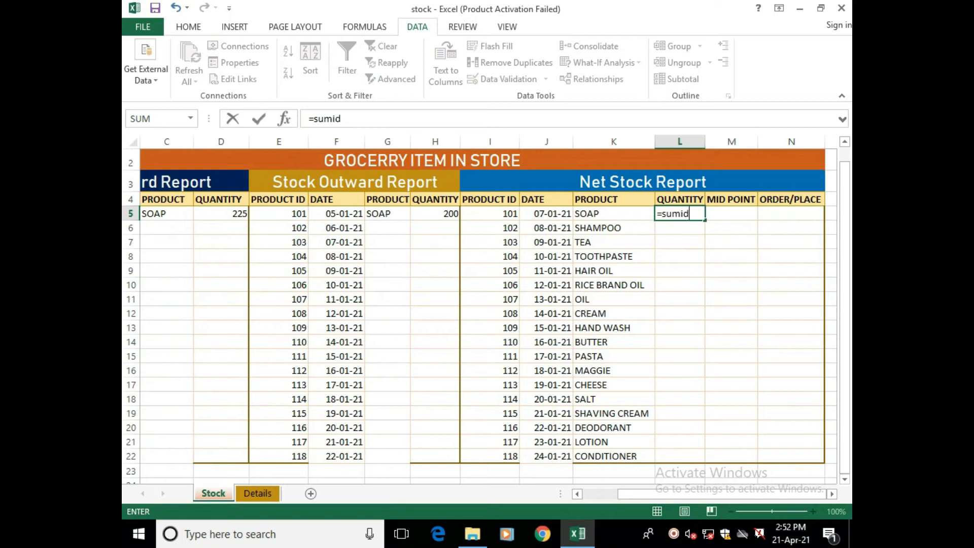
pyautogui.press('BackSpace')
pyautogui.write('f')
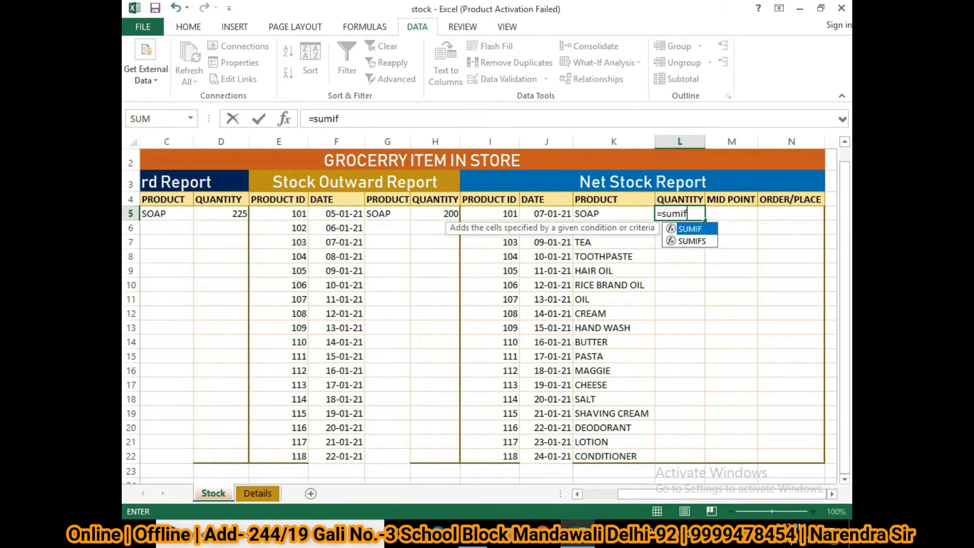
pyautogui.write('(')
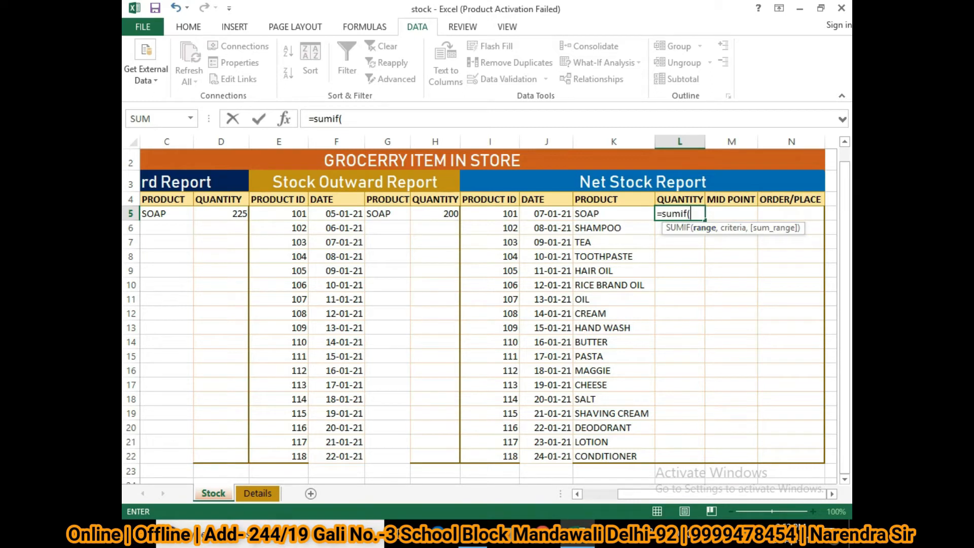
pyautogui.moveTo(722, 494); pyautogui.dragTo(686, 494)
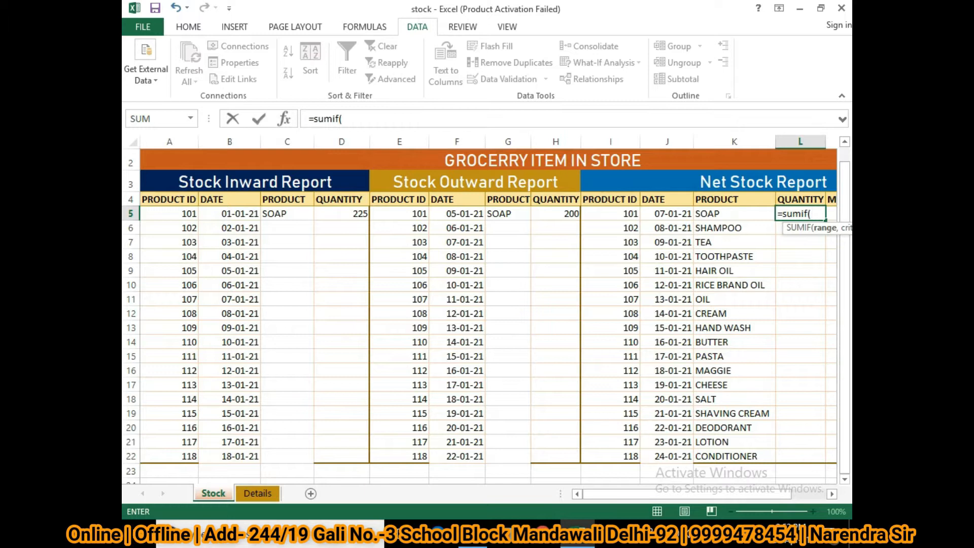
pyautogui.moveTo(287, 213); pyautogui.dragTo(287, 457)
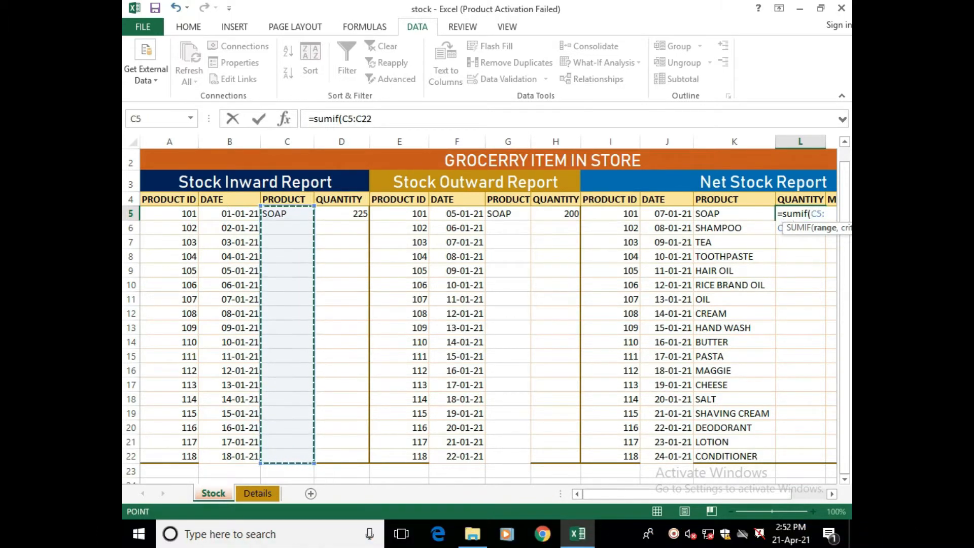
pyautogui.click(374, 119)
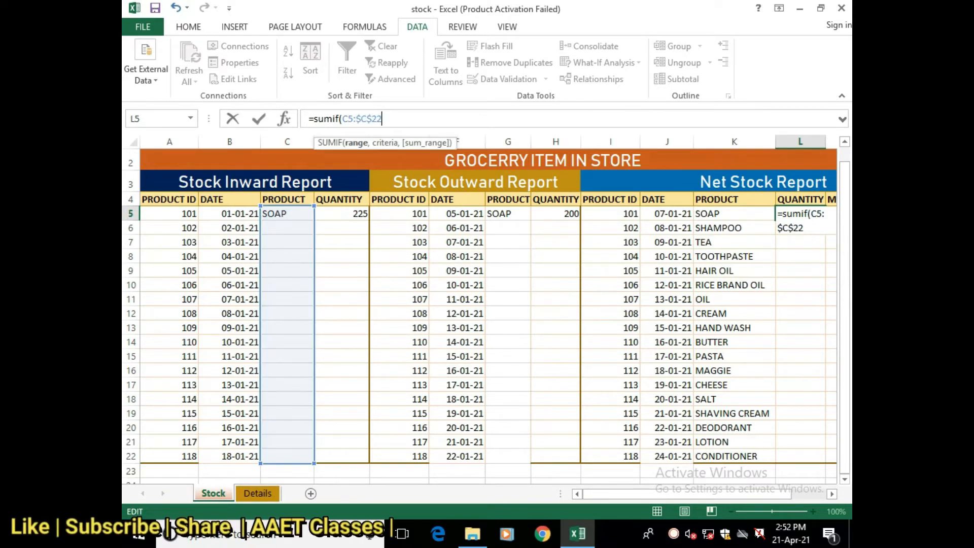
# Complete the SUMIF in L5 with criteria K5 and the absolute sum range $D$5:$D$22
pyautogui.write(',')
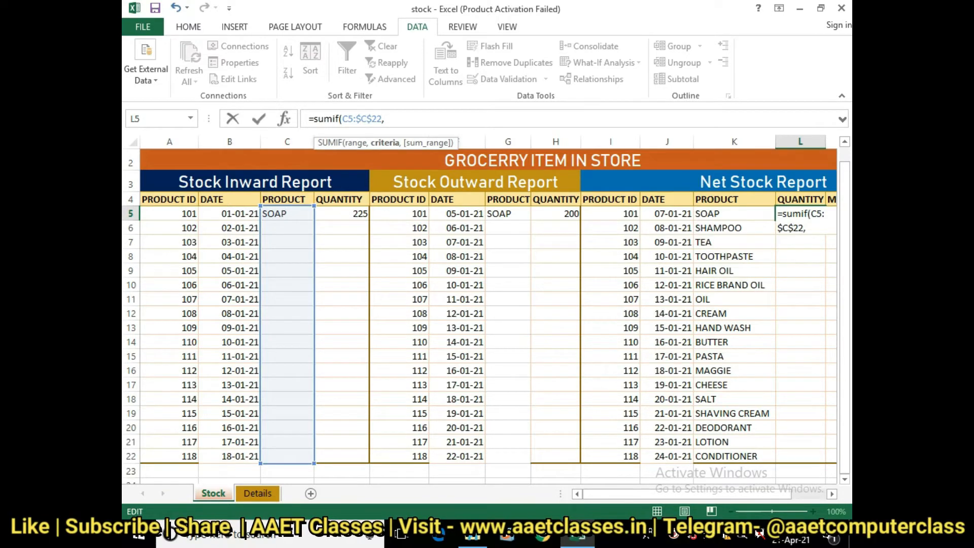
pyautogui.click(734, 213)
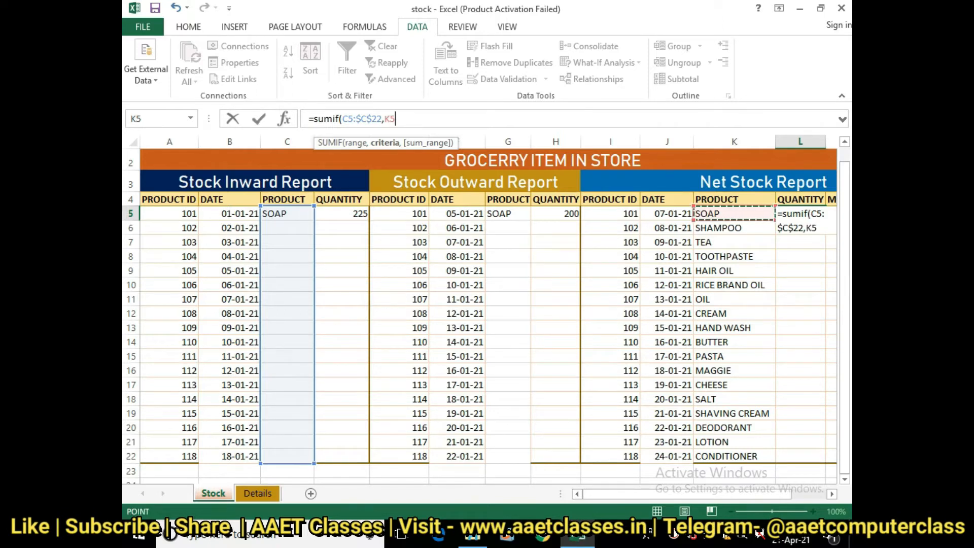
pyautogui.write(',')
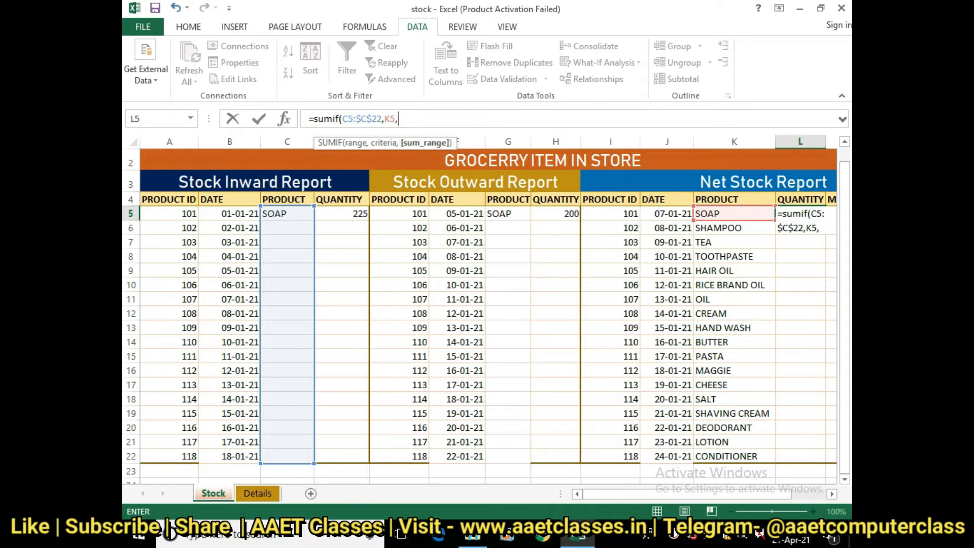
pyautogui.moveTo(341, 213); pyautogui.dragTo(366, 459)
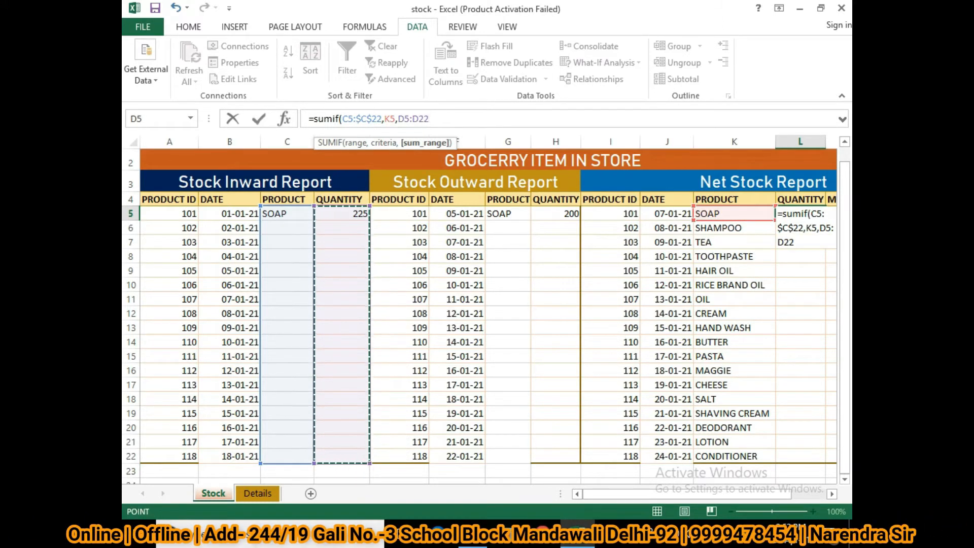
pyautogui.press('F4')
pyautogui.write(')')
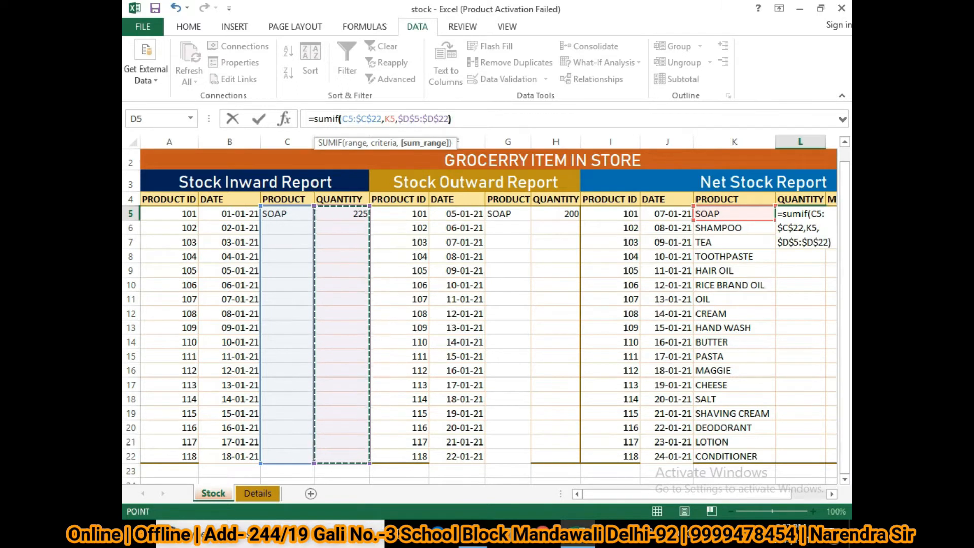
pyautogui.press('Return')
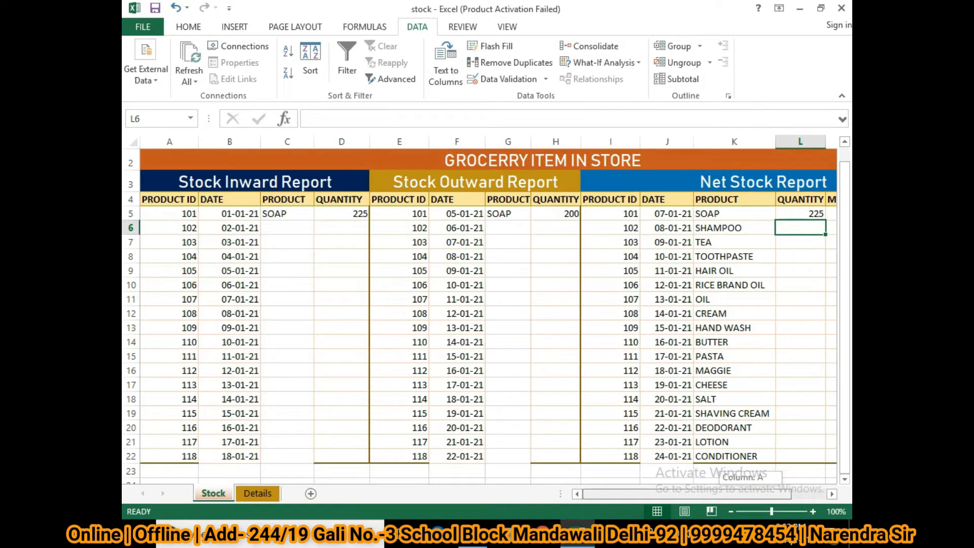
# Extend the Net Stock Report's formula in L5 by subtracting a second SUMIF with the absolute outward product range $G$5:$G$22
pyautogui.hscroll(2, 488, 315)
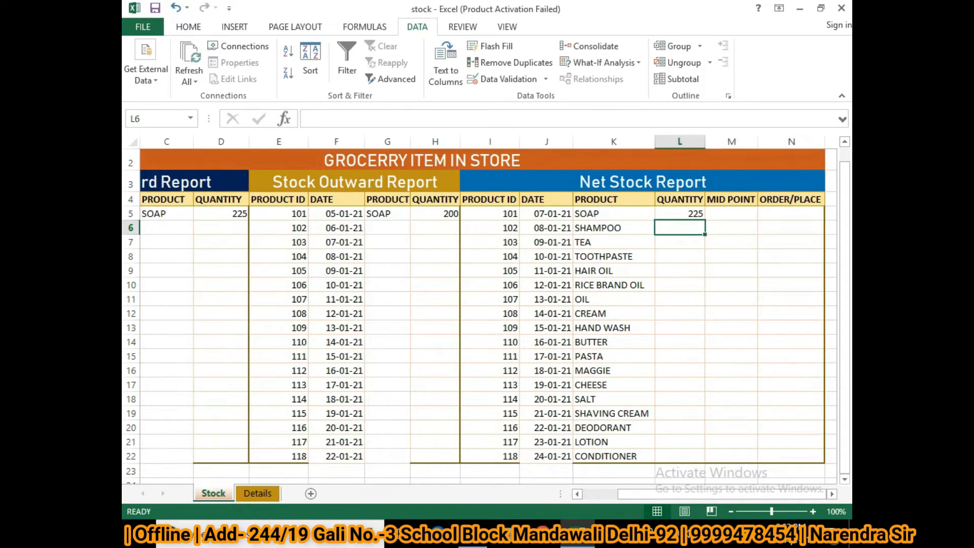
pyautogui.click(680, 214)
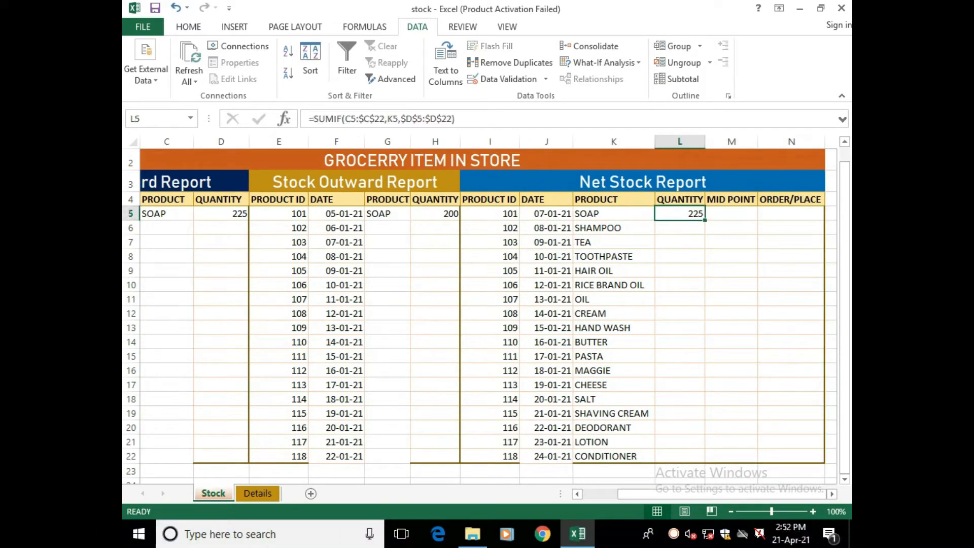
pyautogui.press('F2')
pyautogui.write('-')
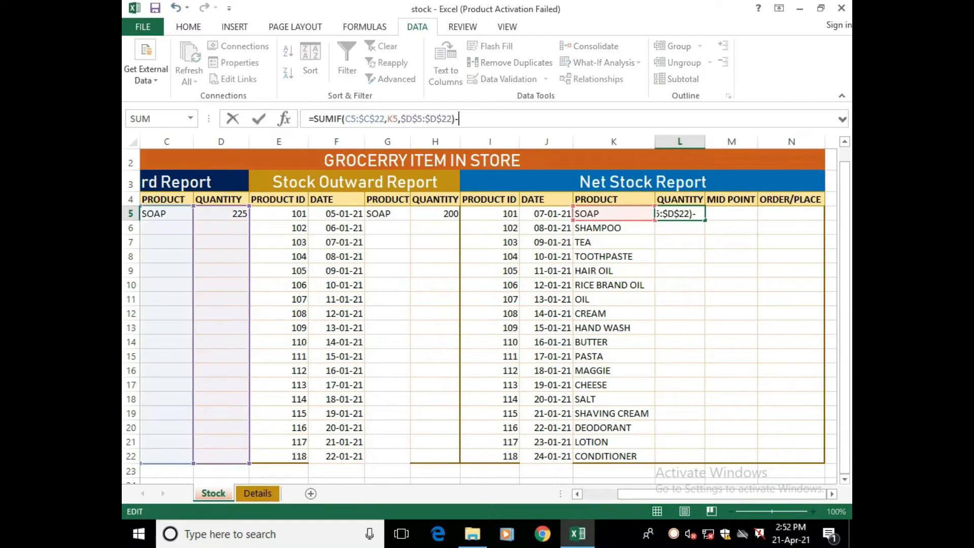
pyautogui.write('sumif')
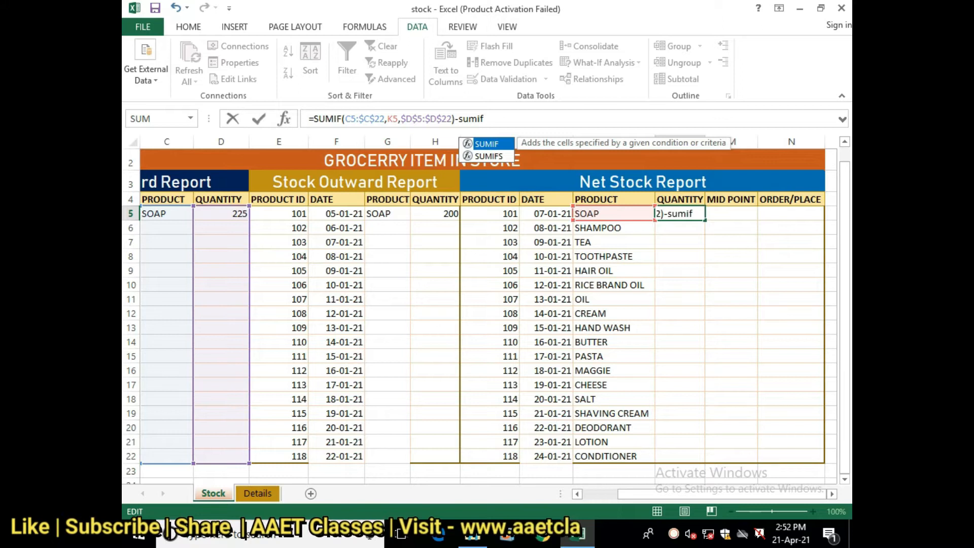
pyautogui.write('(')
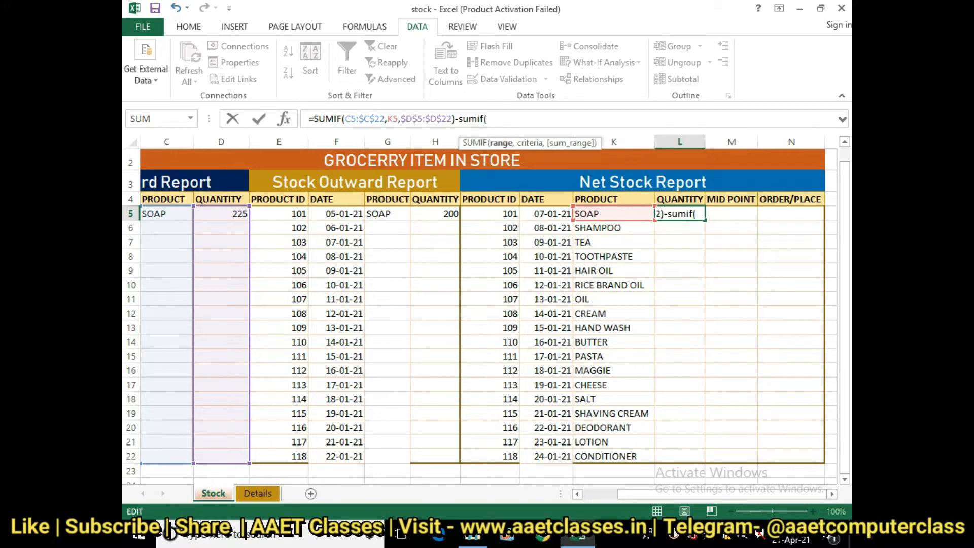
pyautogui.moveTo(388, 213); pyautogui.dragTo(388, 457)
pyautogui.press('F4')
pyautogui.write(',')
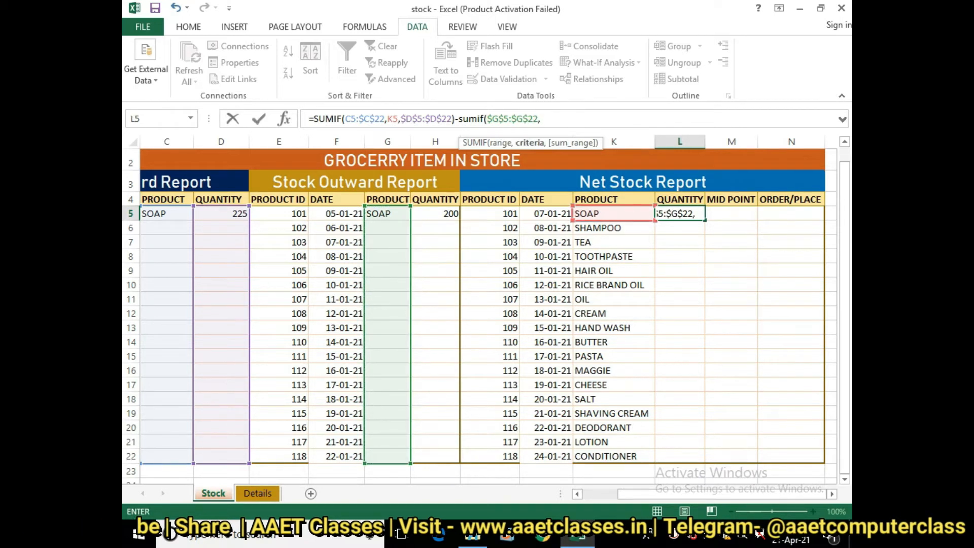
# Complete the second SUMIF in L5 with criteria K5 and the absolute outward quantity range $H$5:$H$22
pyautogui.write('K5,')
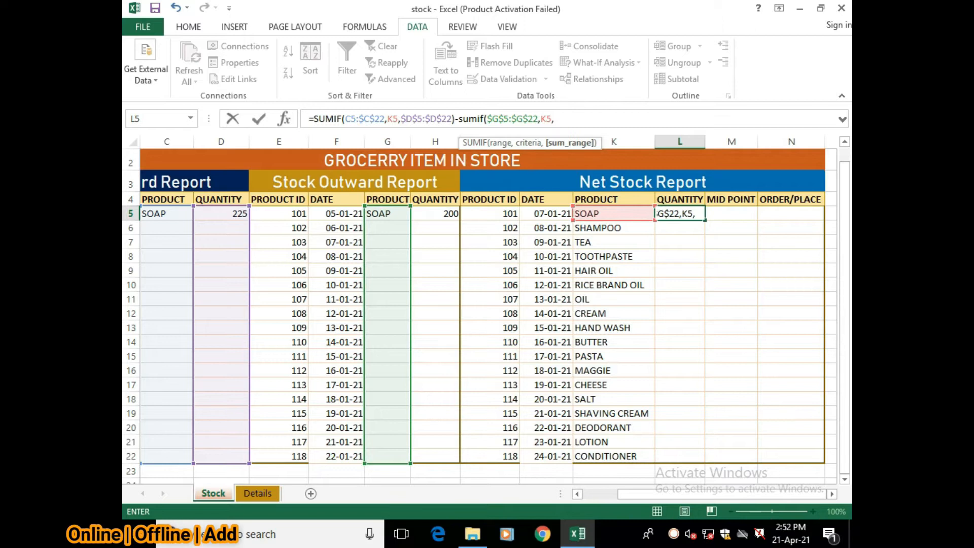
pyautogui.moveTo(435, 213); pyautogui.dragTo(436, 456)
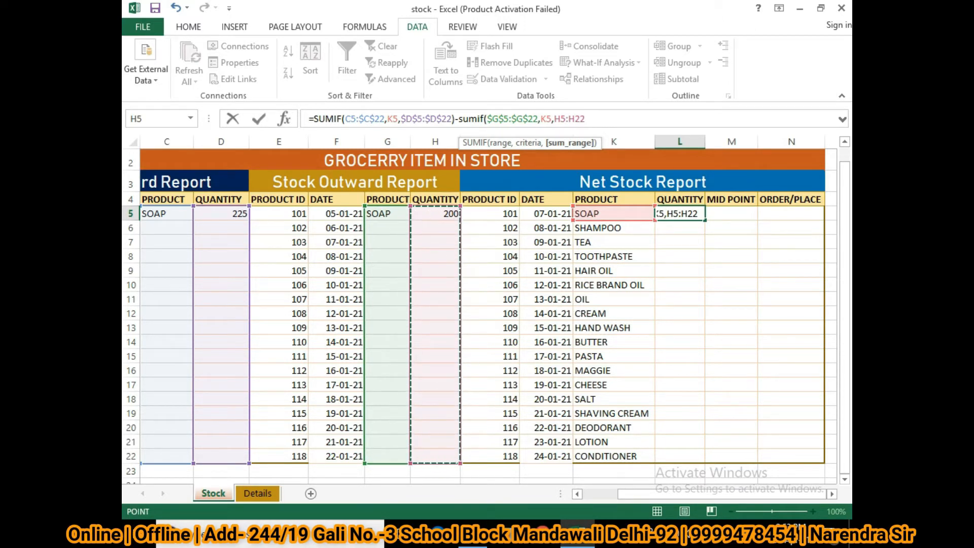
pyautogui.press('F4')
pyautogui.write(')')
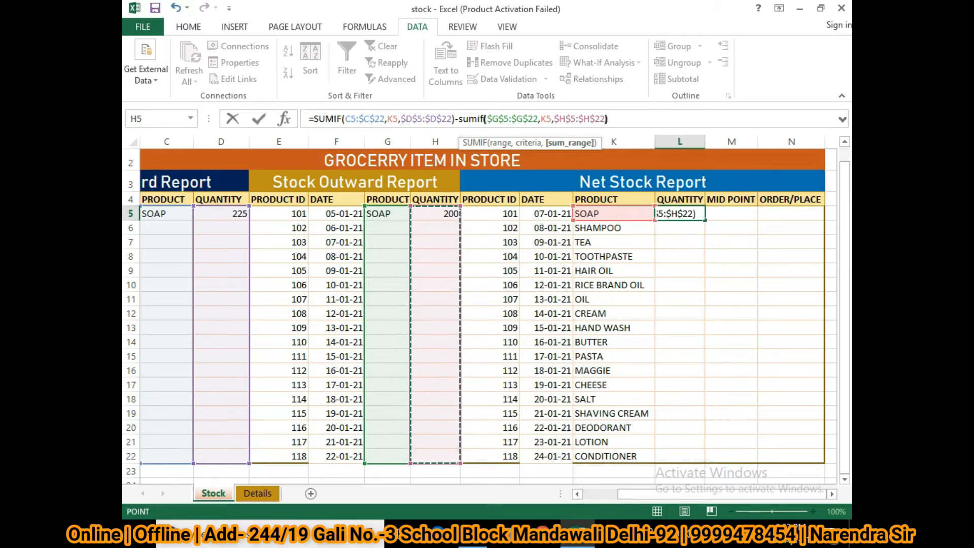
pyautogui.press('Return')
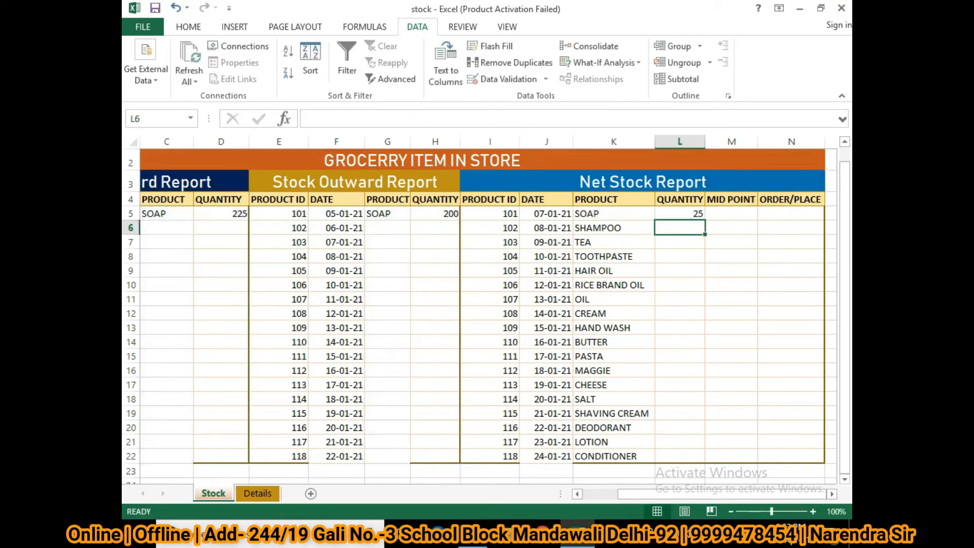
pyautogui.click(221, 213)
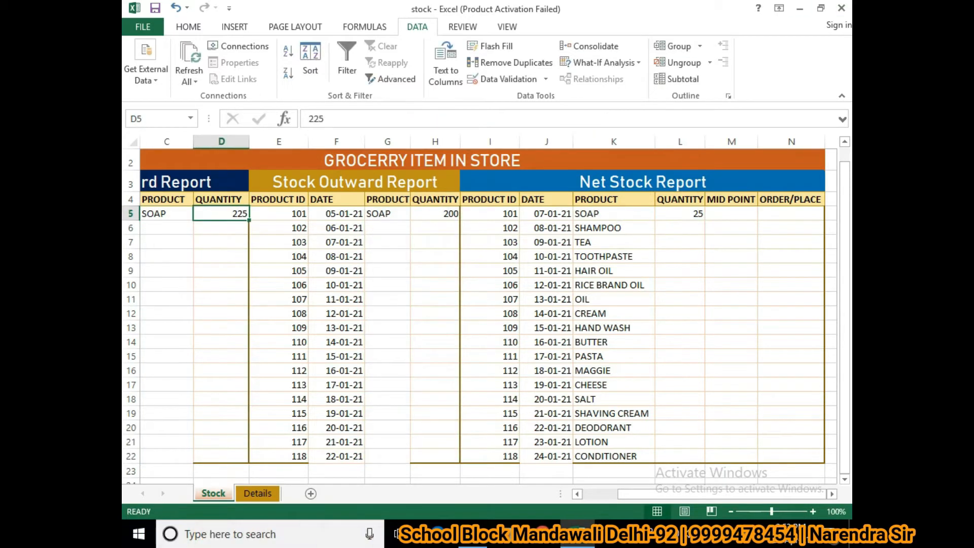
pyautogui.click(435, 214)
pyautogui.click(680, 214)
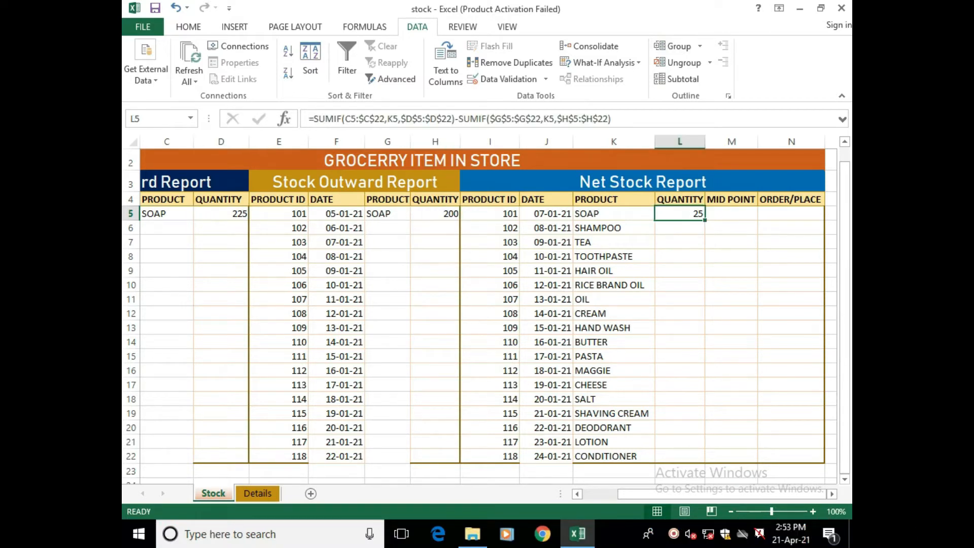
# Record SHAMPOO with a quantity of 500 in row 6 of the Stock Inward Report
pyautogui.moveTo(721, 494); pyautogui.dragTo(684, 494)
pyautogui.click(288, 213)
pyautogui.click(287, 228)
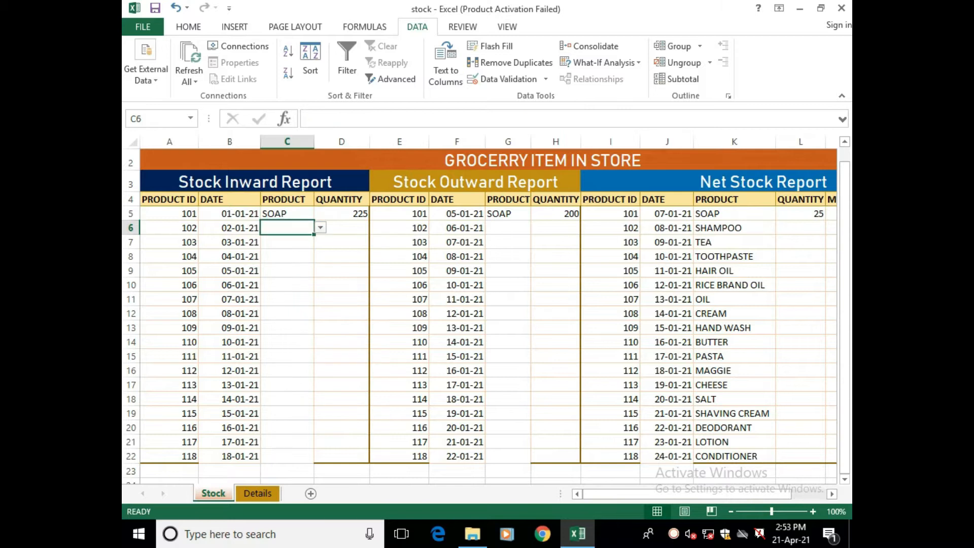
pyautogui.click(320, 228)
pyautogui.click(283, 249)
pyautogui.click(341, 271)
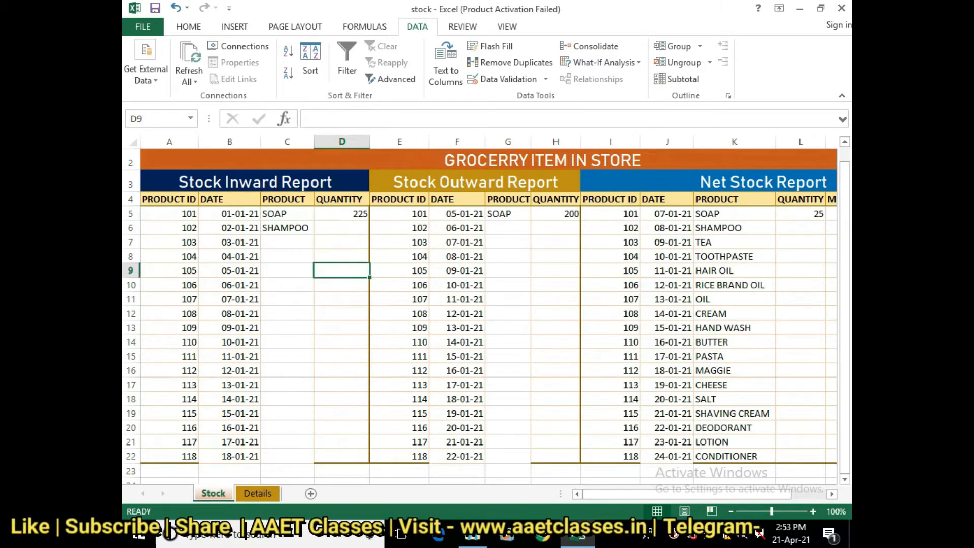
pyautogui.click(555, 228)
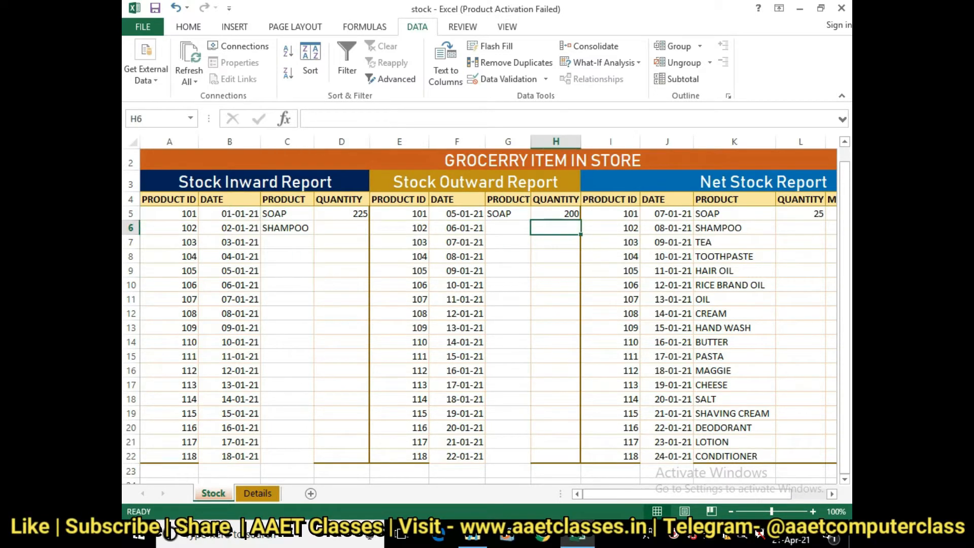
pyautogui.click(342, 227)
pyautogui.write('500')
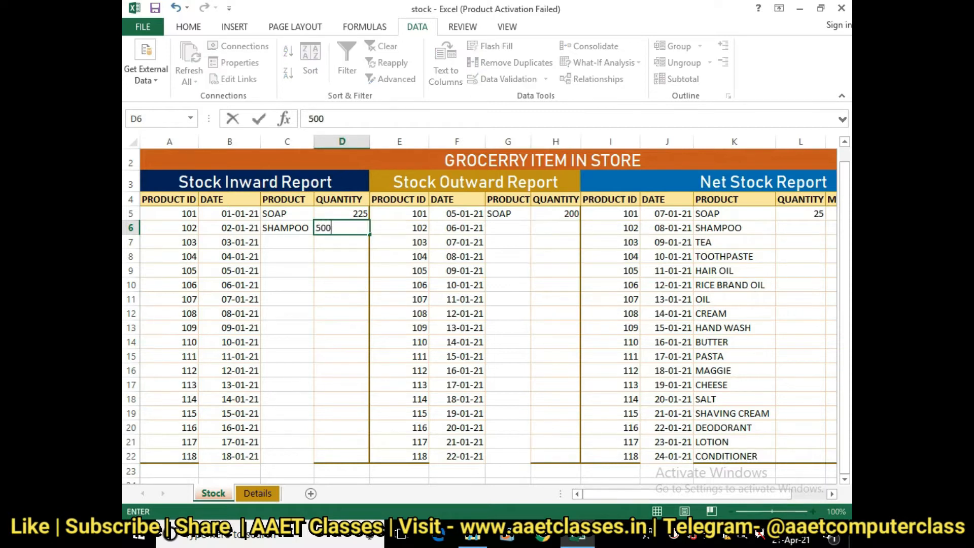
pyautogui.click(399, 328)
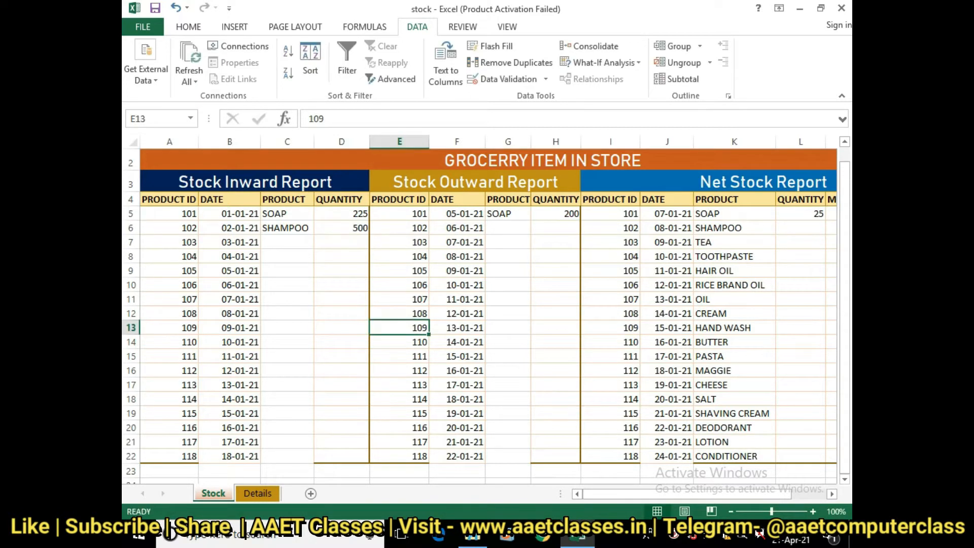
# Record SHAMPOO with a quantity of 459 in row 6 of the Stock Outward Report and widen its PRODUCT column G slightly
pyautogui.click(555, 228)
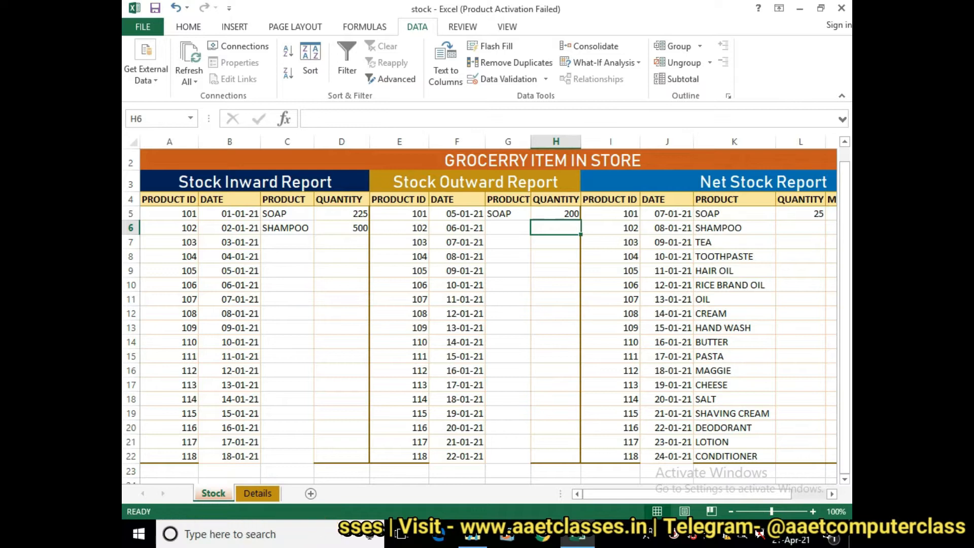
pyautogui.click(508, 228)
pyautogui.click(538, 228)
pyautogui.click(509, 250)
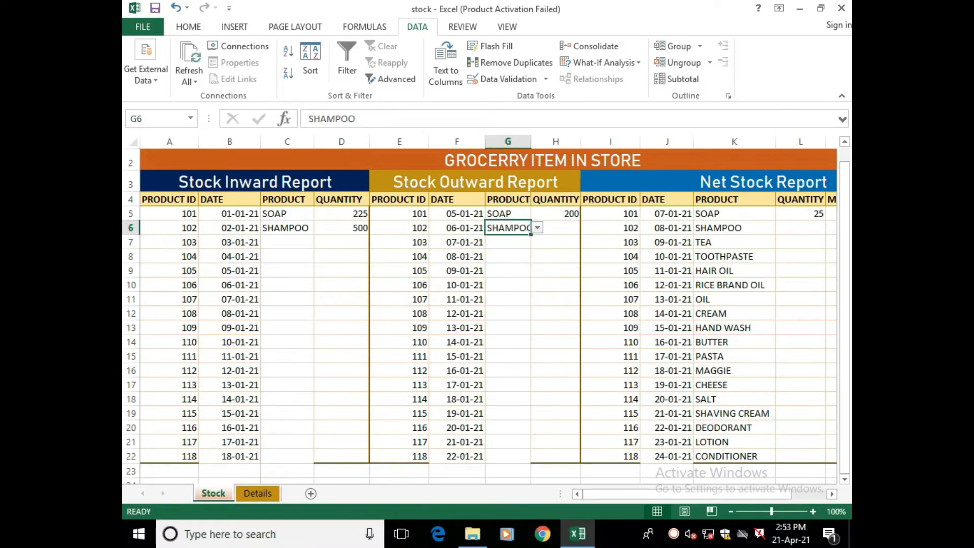
pyautogui.click(555, 228)
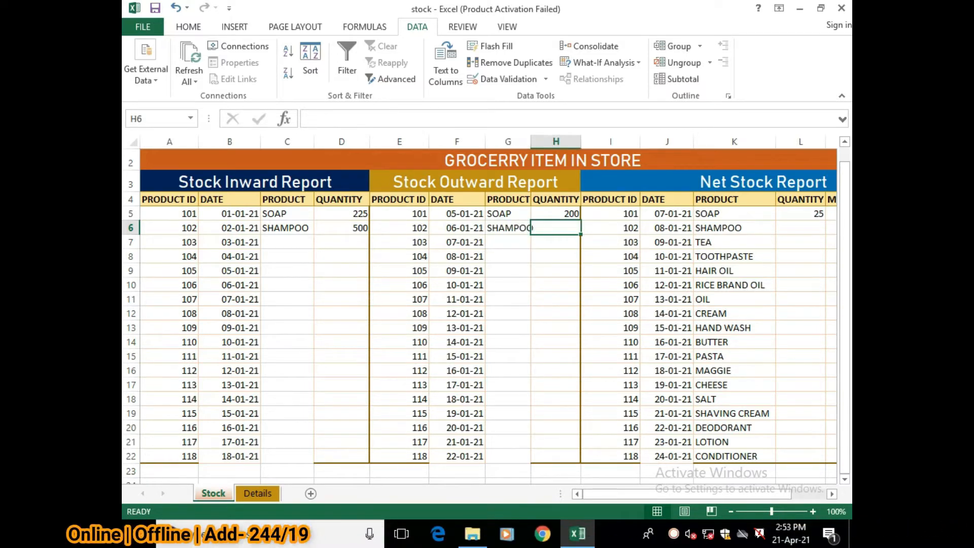
pyautogui.write('459')
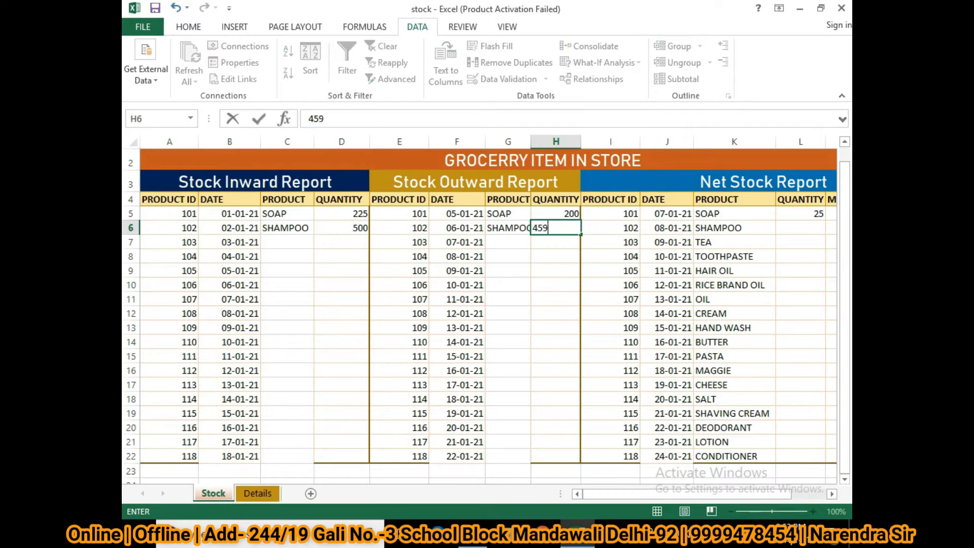
pyautogui.click(556, 285)
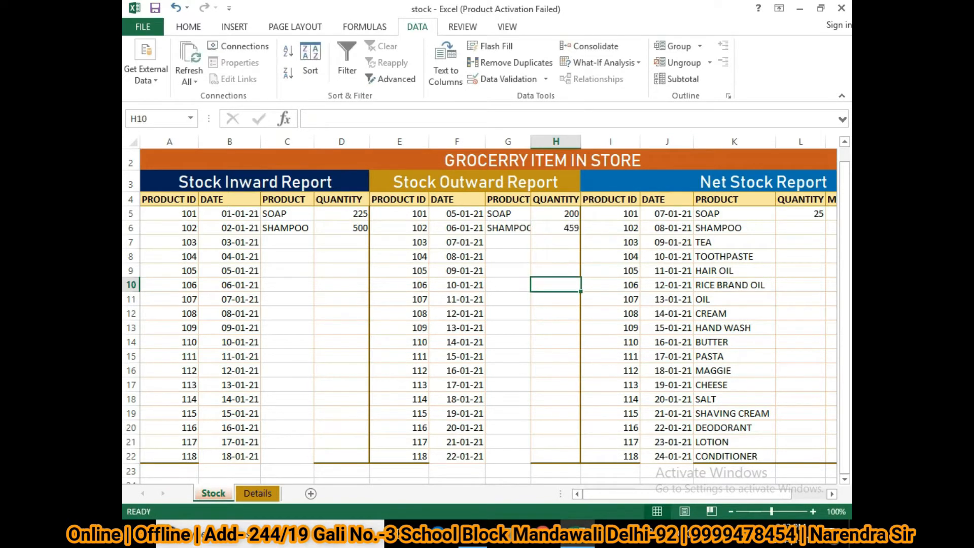
pyautogui.moveTo(530, 141); pyautogui.dragTo(540, 141)
pyautogui.click(512, 313)
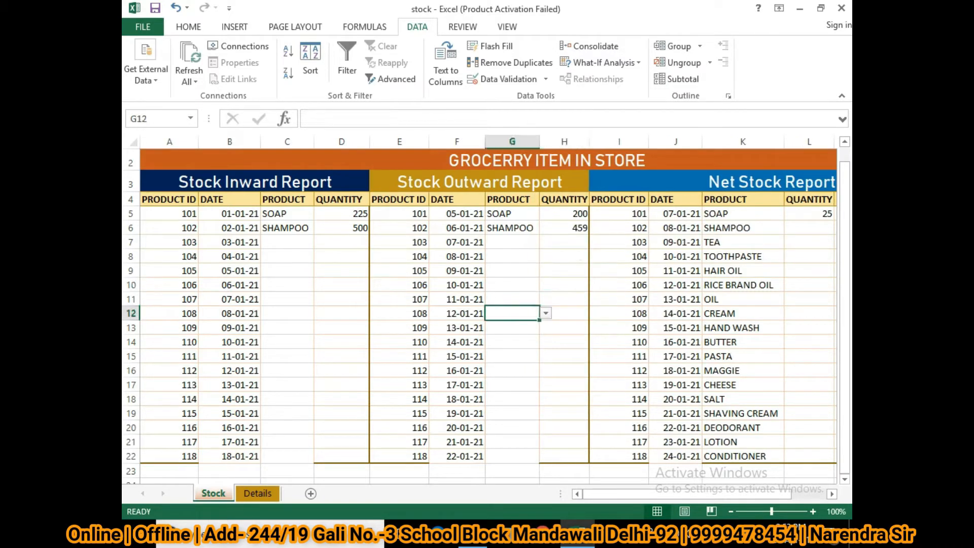
# Start a SUMIF formula in the Net Stock Report's quantity cell L6 with the absolute inward product range $C$5:$C$22
pyautogui.click(809, 228)
pyautogui.moveTo(703, 494); pyautogui.dragTo(738, 493)
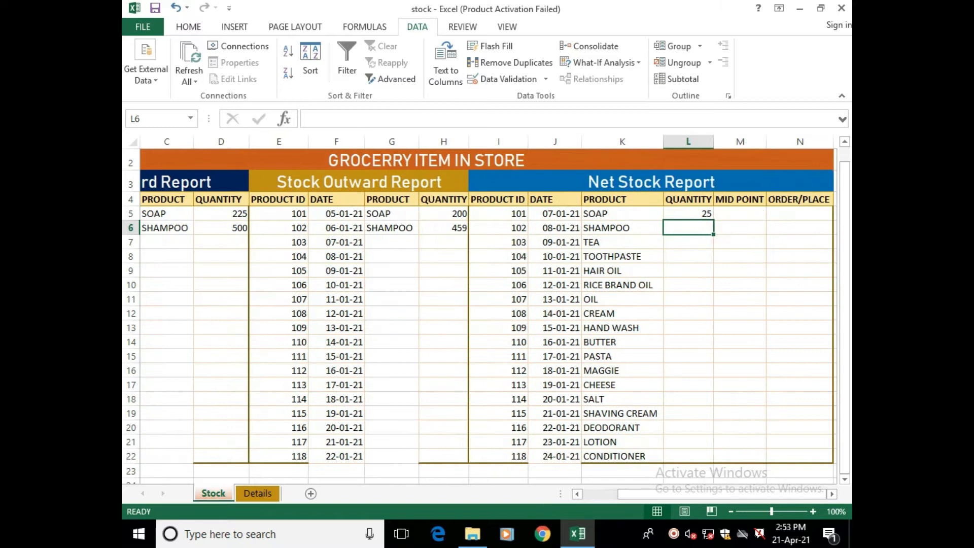
pyautogui.write('=sumif')
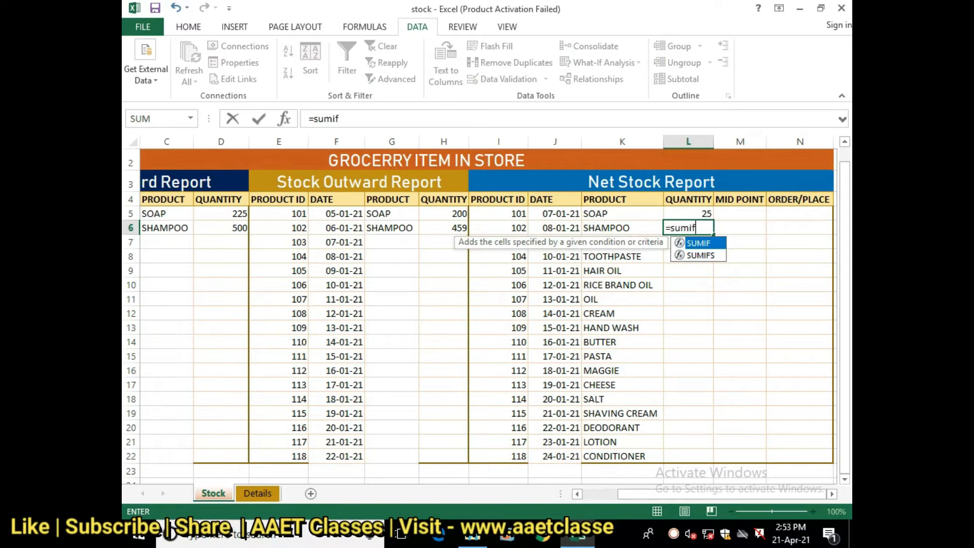
pyautogui.write('(')
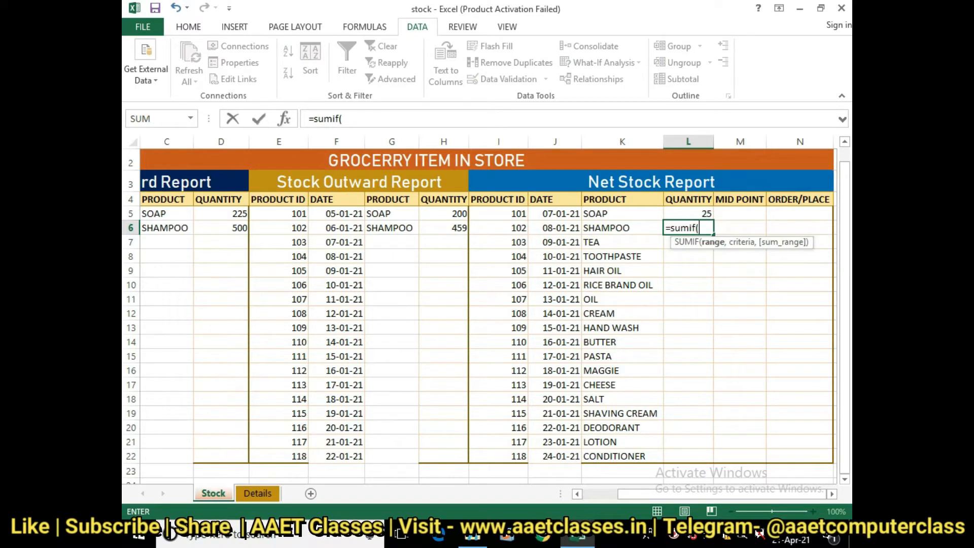
pyautogui.hscroll(-2, 487, 305)
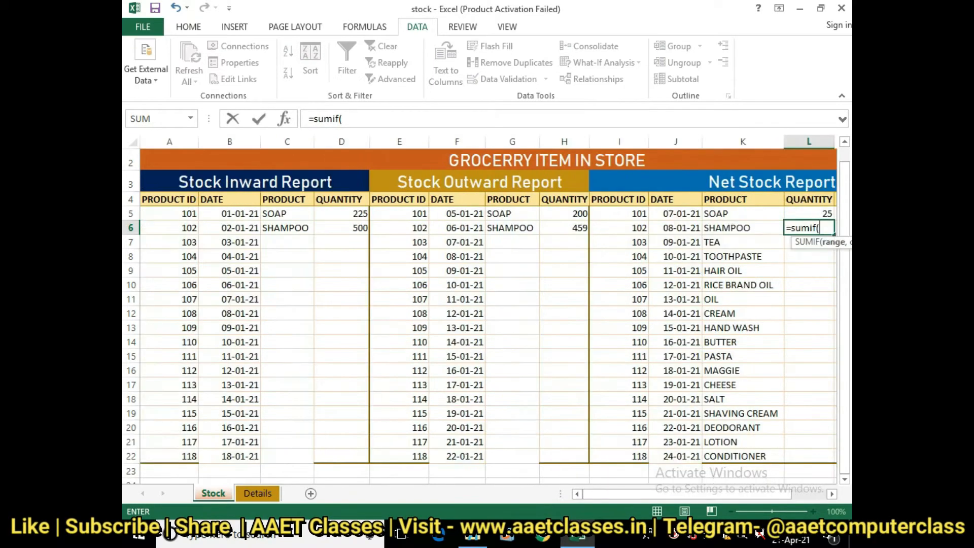
pyautogui.moveTo(287, 213); pyautogui.dragTo(305, 459)
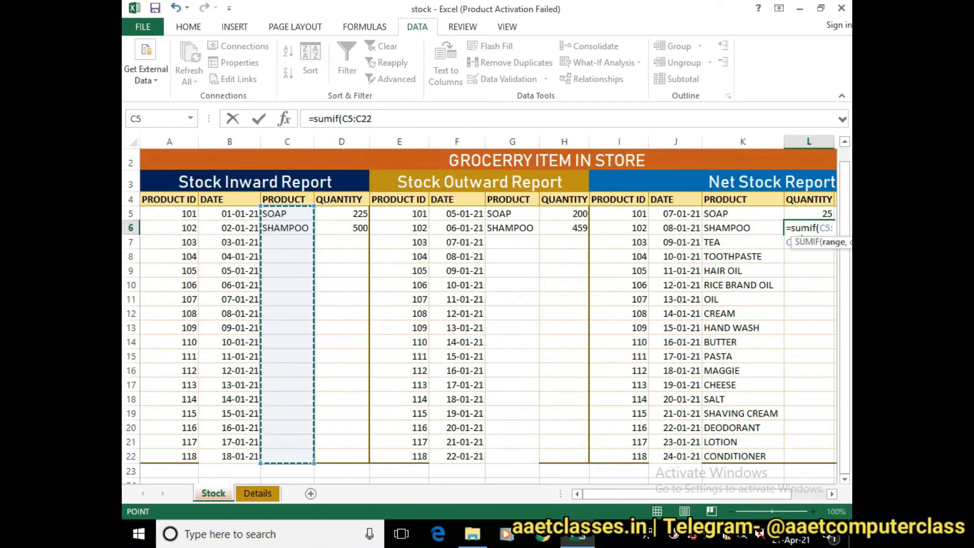
pyautogui.press('F4')
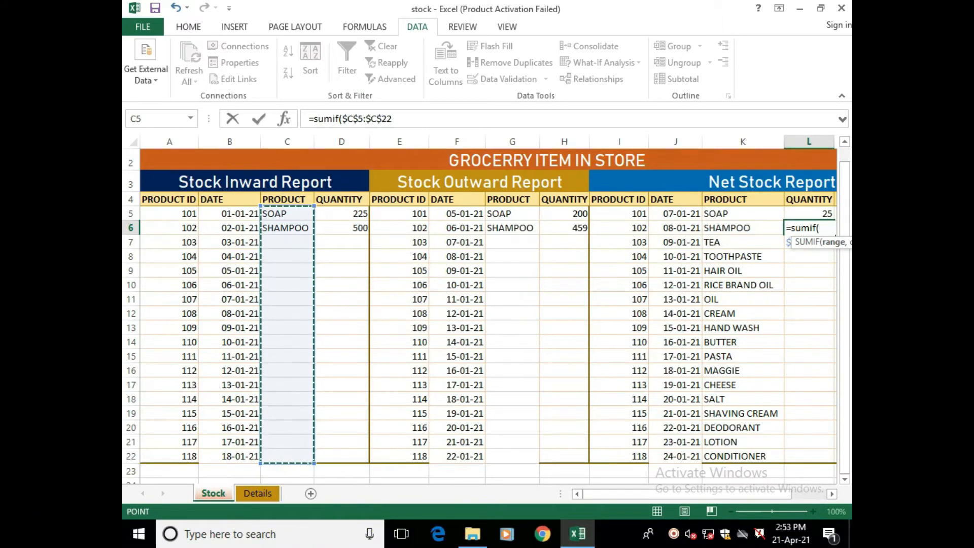
pyautogui.write(',')
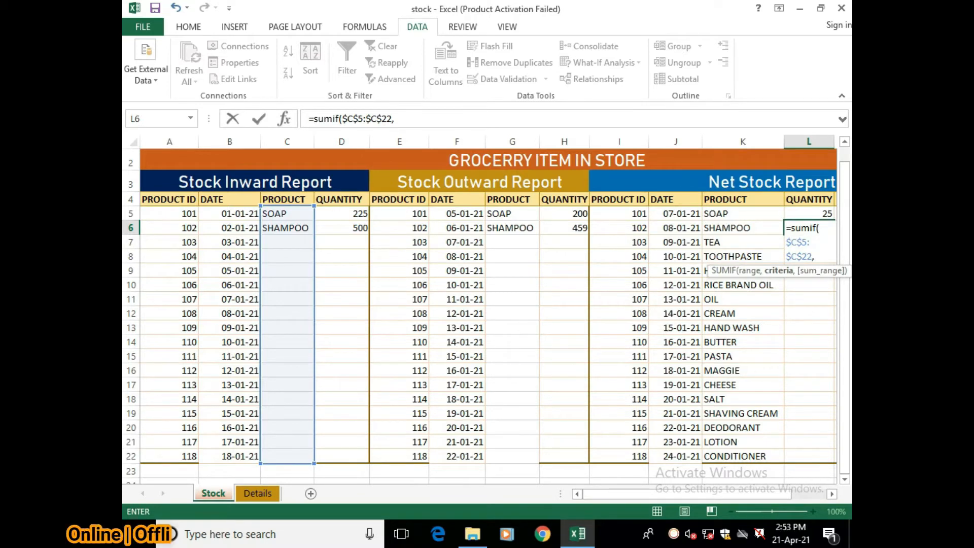
# Complete the first SUMIF in L6 with criteria K6 and the absolute inward quantity range $D$5:$D$22, followed by a minus sign
pyautogui.click(743, 228)
pyautogui.write(',')
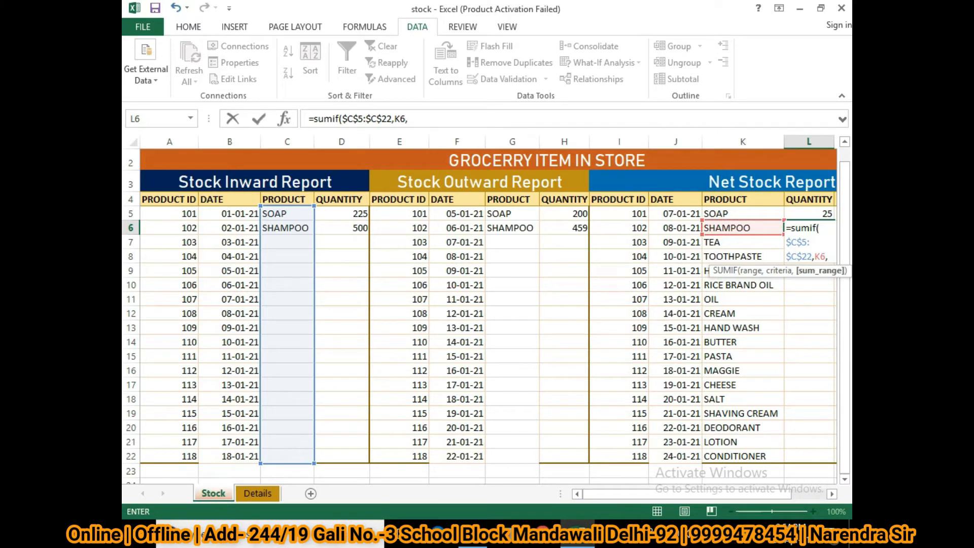
pyautogui.moveTo(350, 214); pyautogui.dragTo(363, 459)
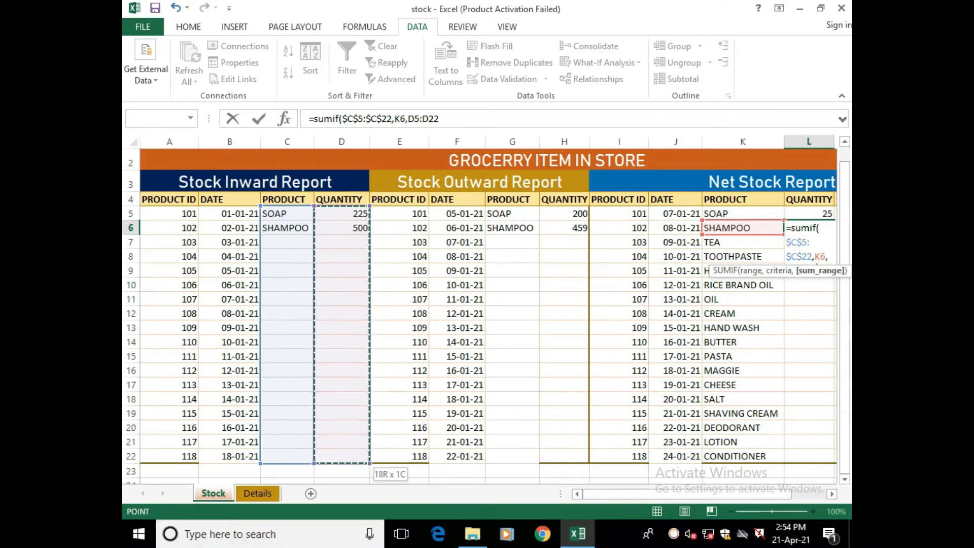
pyautogui.press('F4')
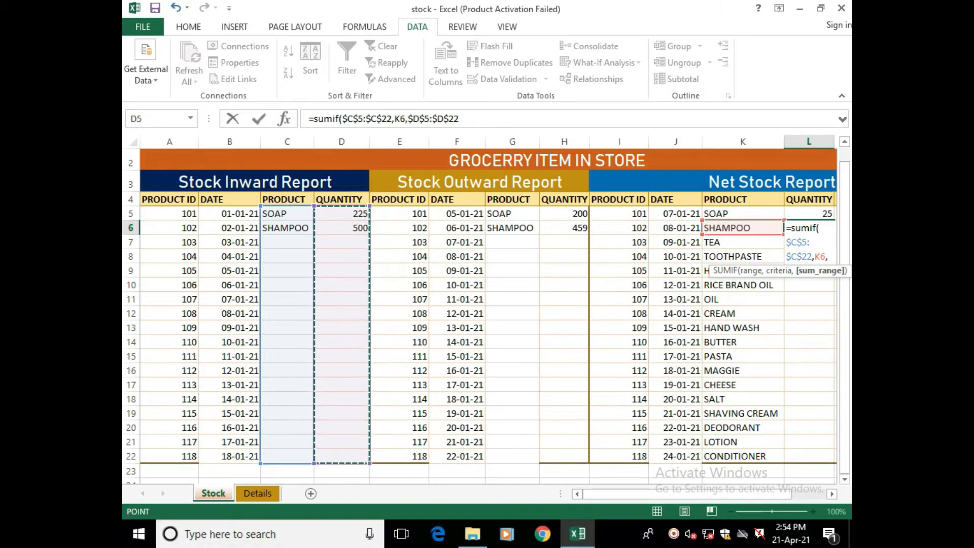
pyautogui.write(')-')
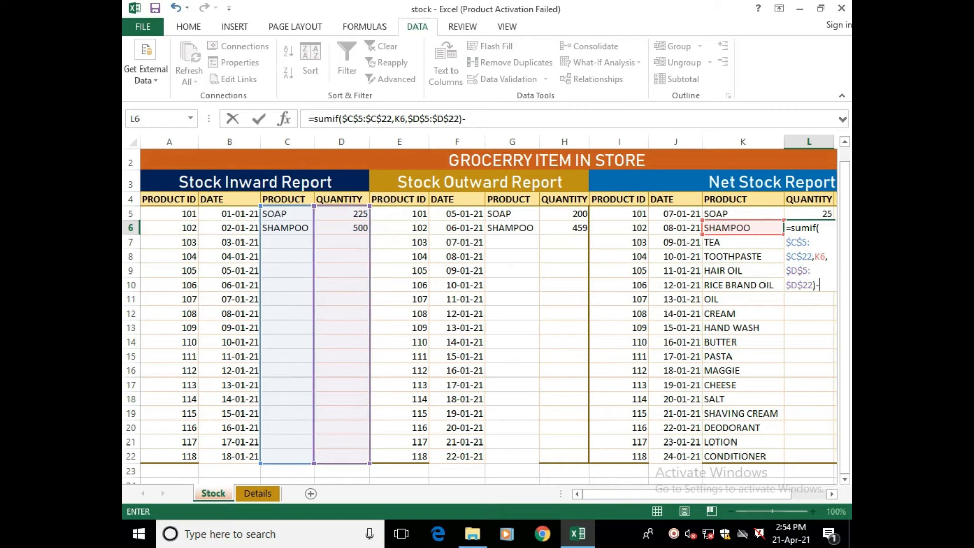
# Add the second SUMIF to L6 with the absolute outward product range $G$5:$G$22, criteria K6 and absolute quantity range $H$5:$H$22
pyautogui.write('sumif')
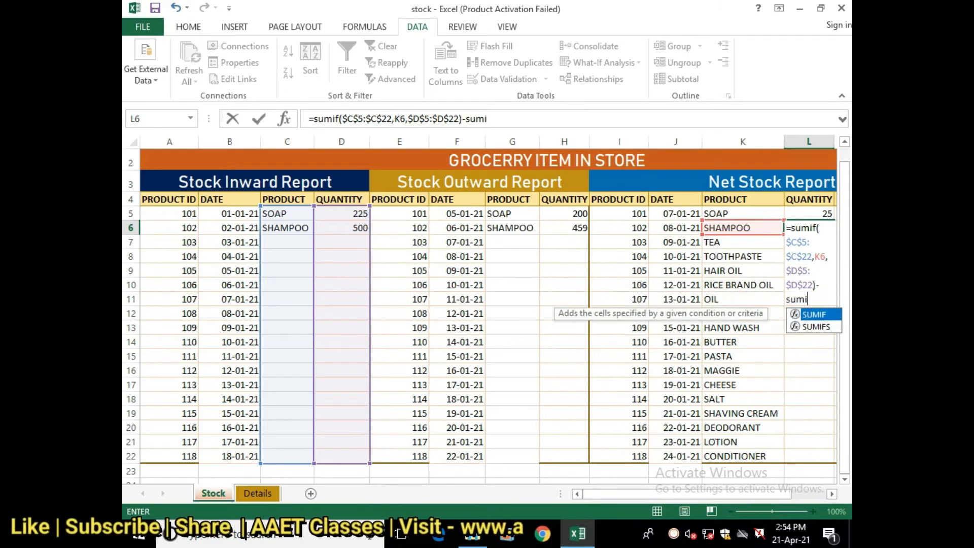
pyautogui.write('(')
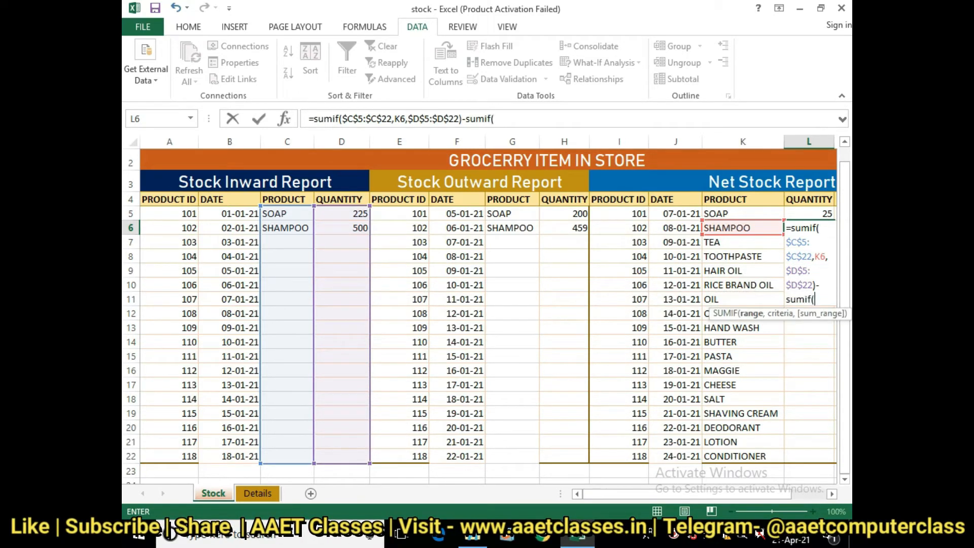
pyautogui.moveTo(510, 213); pyautogui.dragTo(512, 457)
pyautogui.press('F4')
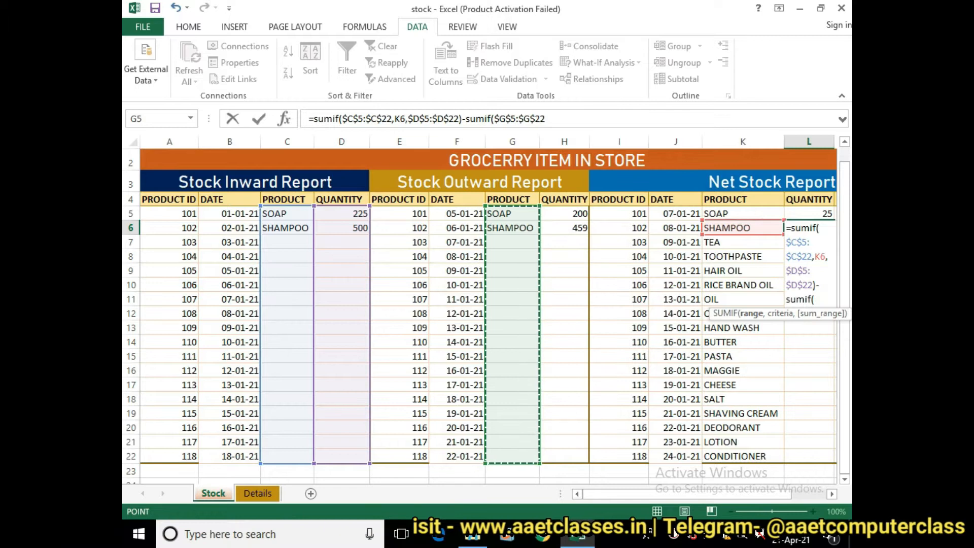
pyautogui.write(',')
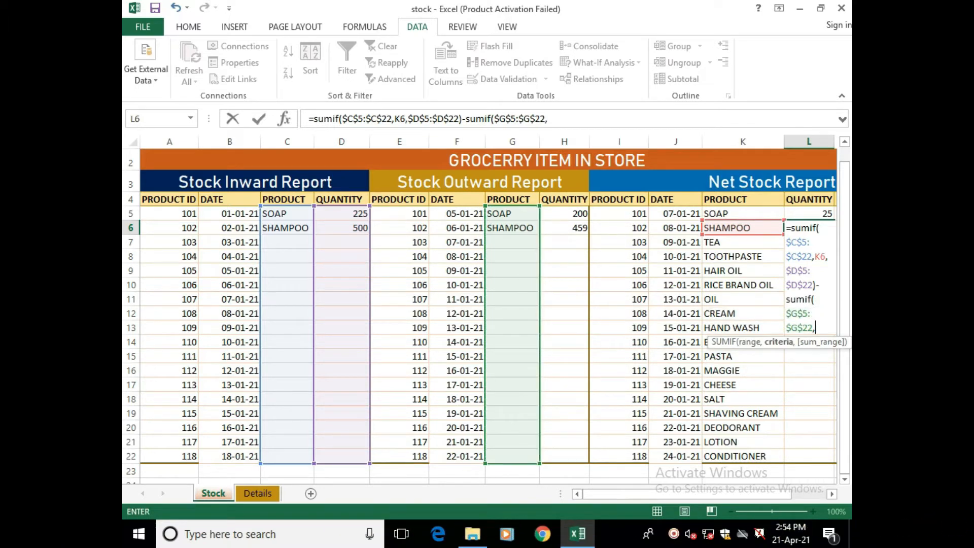
pyautogui.click(743, 228)
pyautogui.write(',')
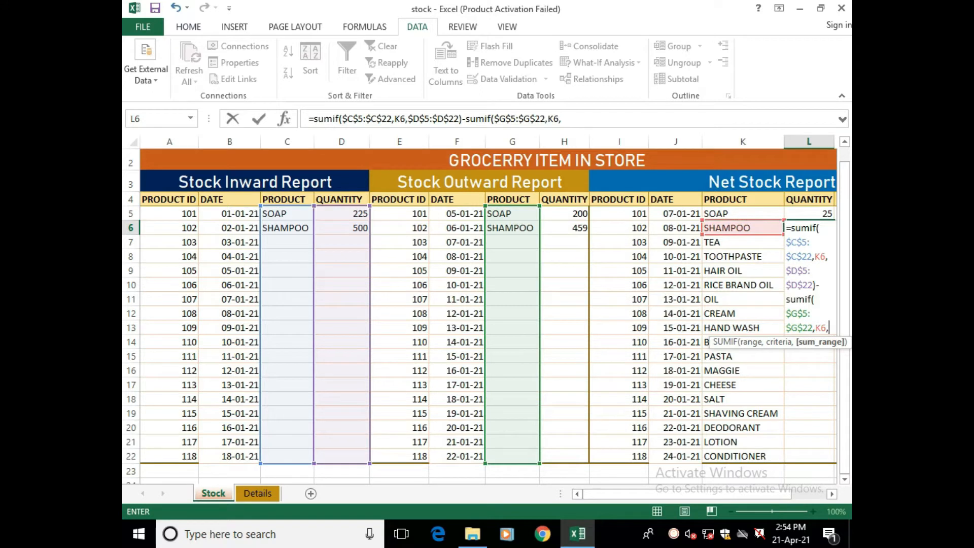
pyautogui.moveTo(564, 214); pyautogui.dragTo(565, 456)
pyautogui.press('F4')
pyautogui.write(')')
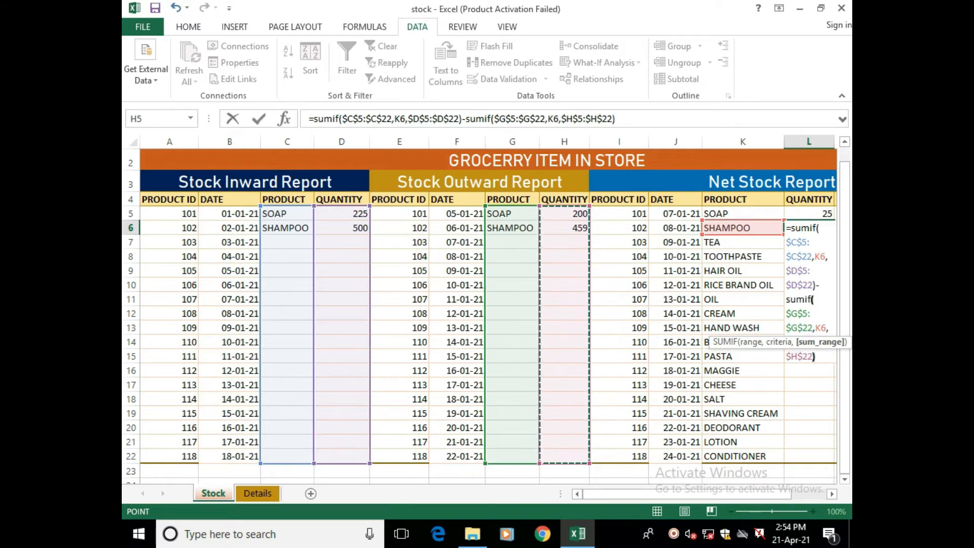
pyautogui.press('Return')
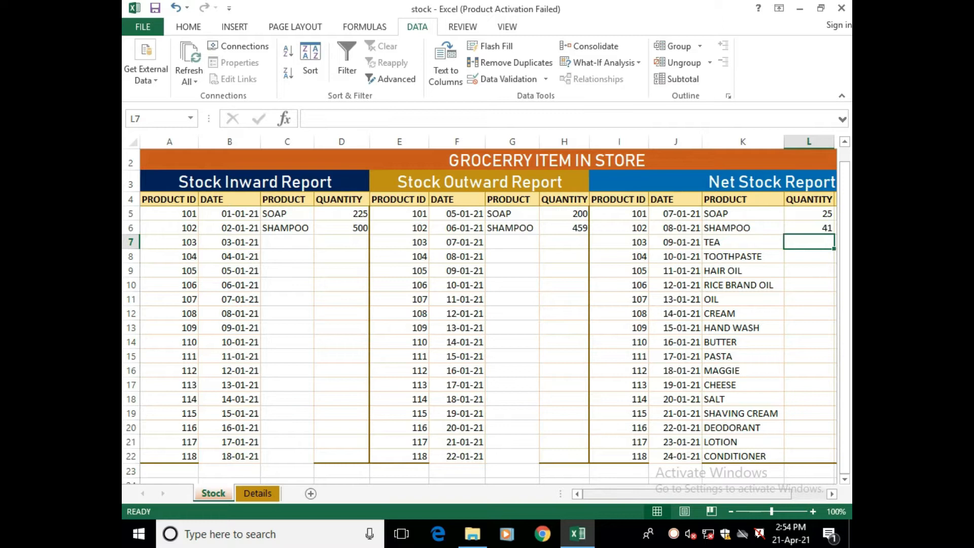
# Examine the inward and outward ranges used by the SHAMPOO net quantity formula in L6
pyautogui.hscroll(1, 489, 305)
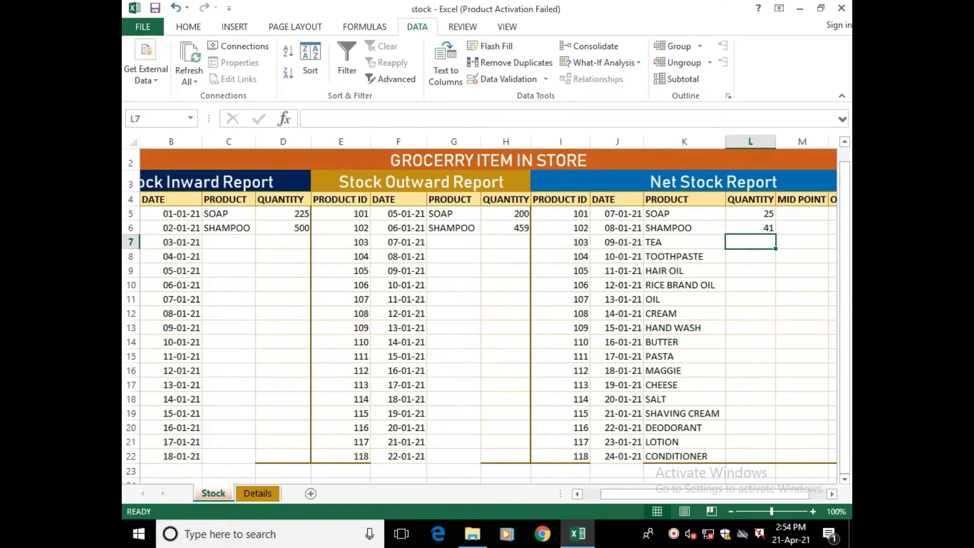
pyautogui.click(750, 285)
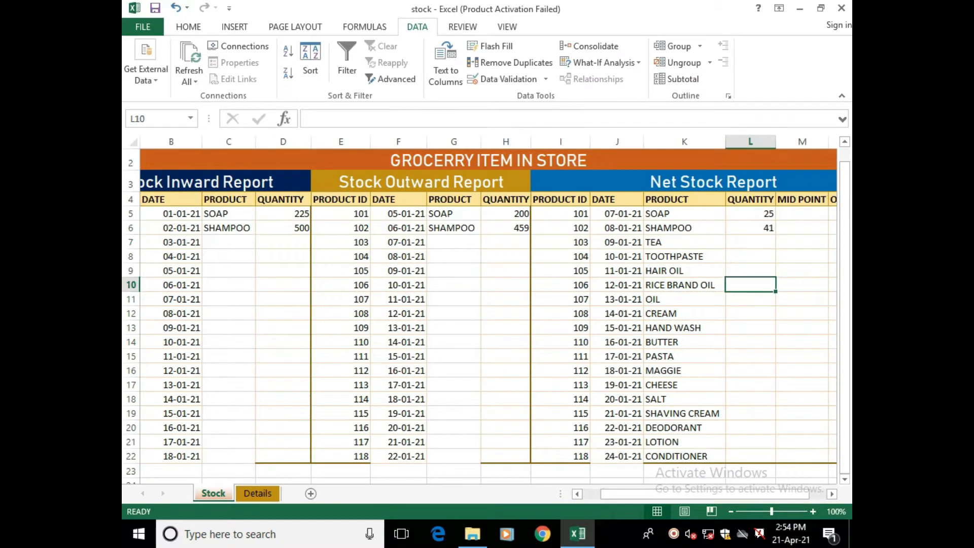
pyautogui.press('Up')
pyautogui.press('Up')
pyautogui.press('Up')
pyautogui.press('Up')
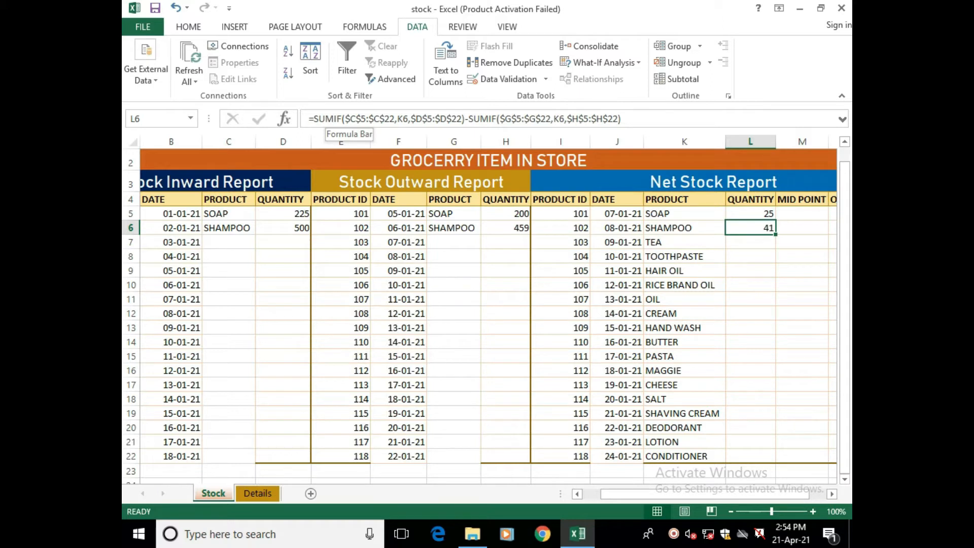
pyautogui.click(522, 119)
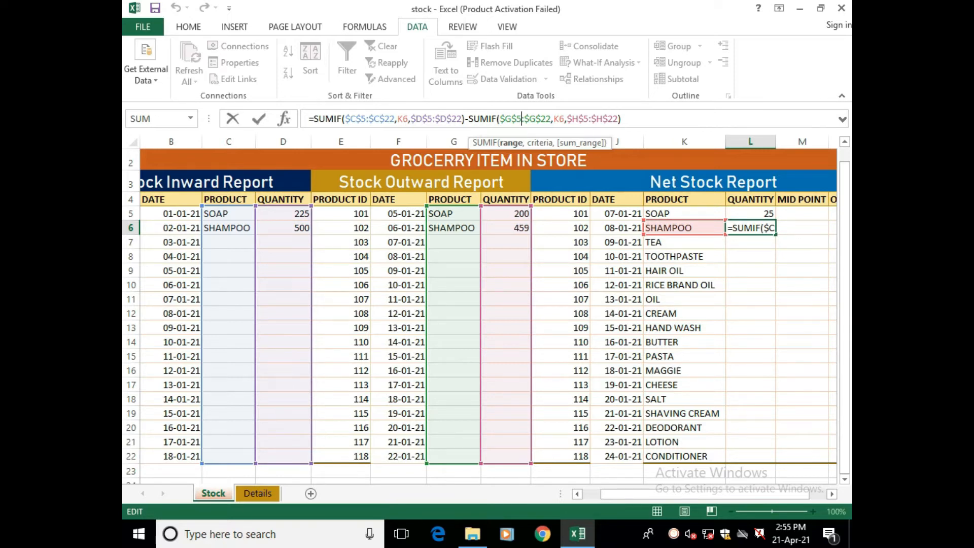
pyautogui.click(751, 314)
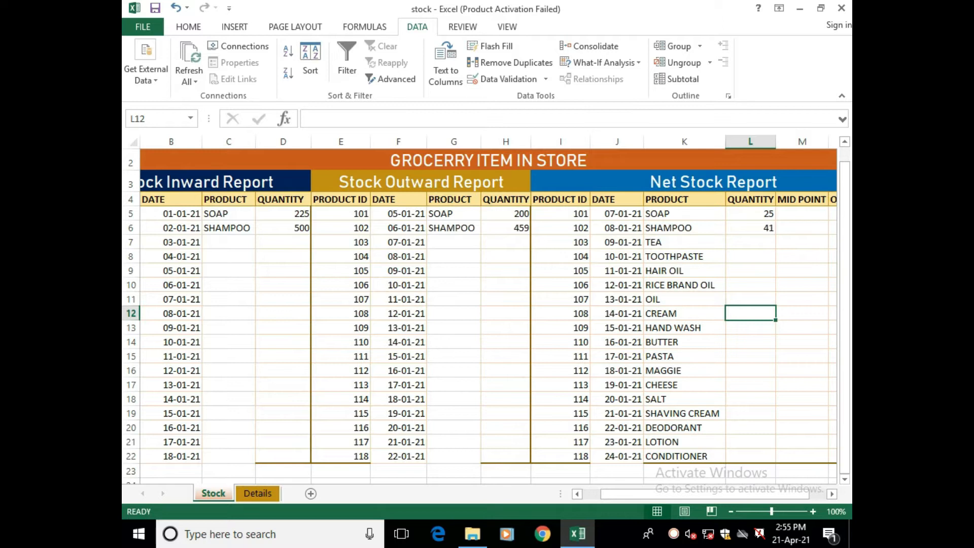
pyautogui.click(751, 228)
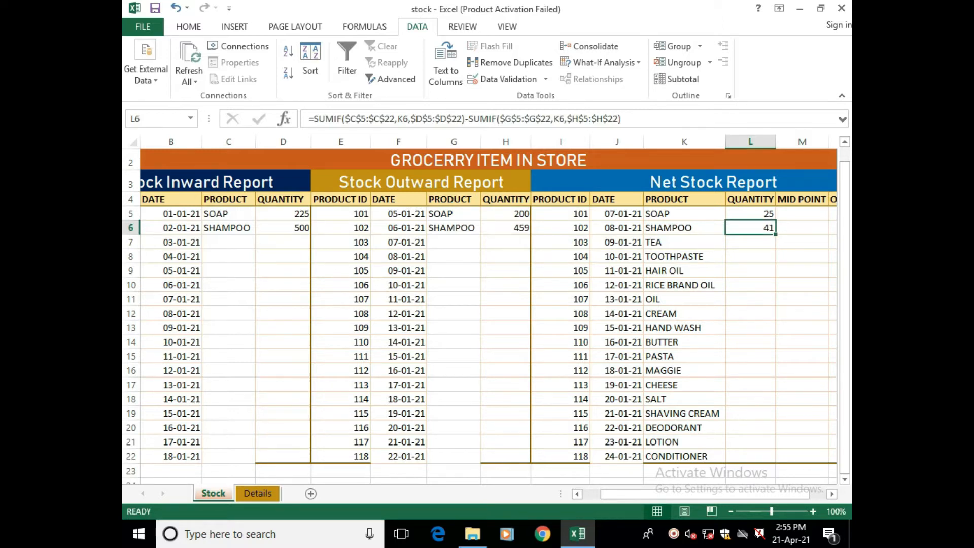
pyautogui.click(628, 119)
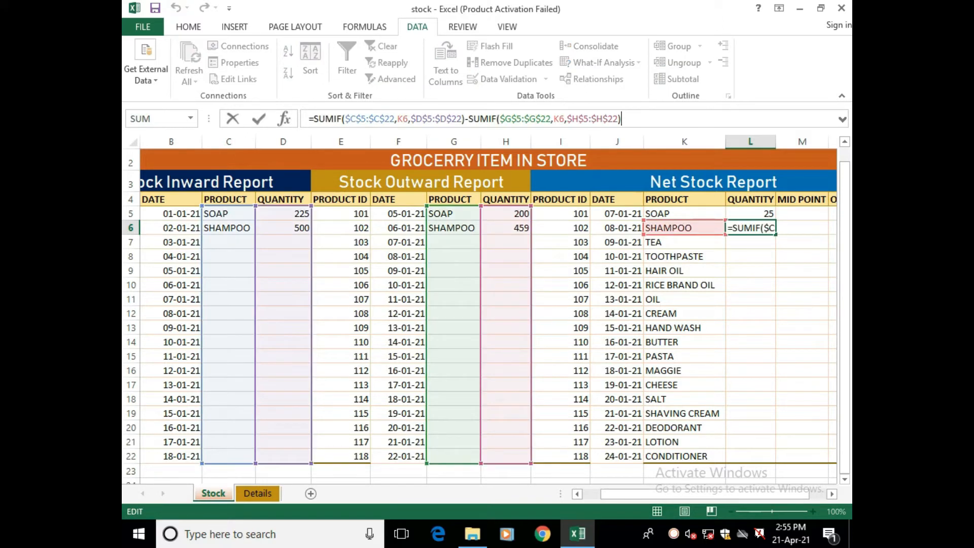
# Test the net stock formula by setting SHAMPOO's quantity in the Stock Outward Report to 400 and checking L6
pyautogui.click(506, 271)
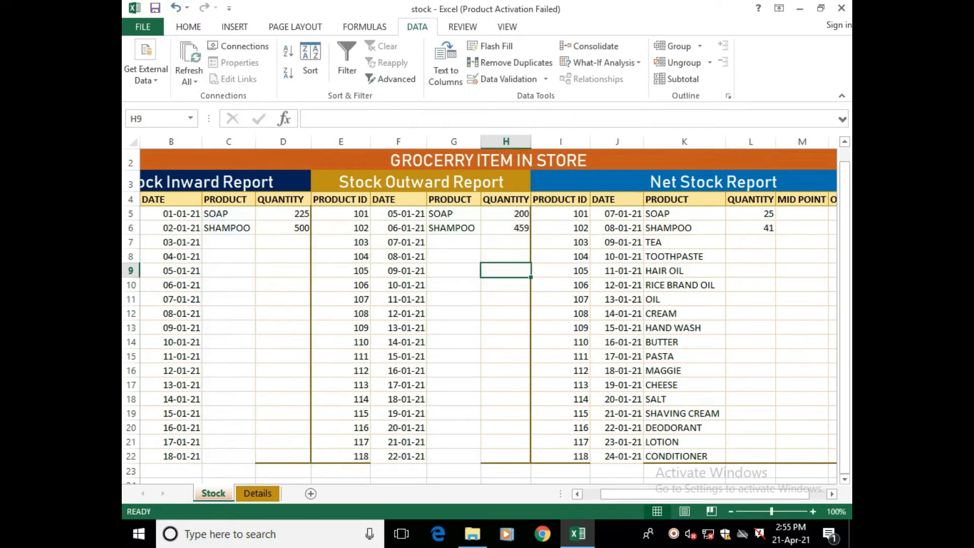
pyautogui.press('Up')
pyautogui.press('Up')
pyautogui.press('Up')
pyautogui.press('BackSpace')
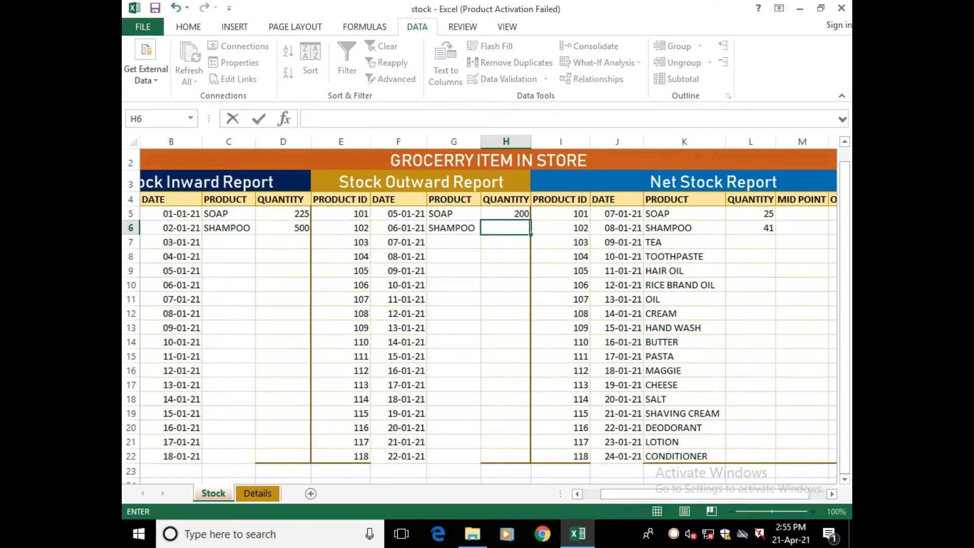
pyautogui.write('400')
pyautogui.press('Return')
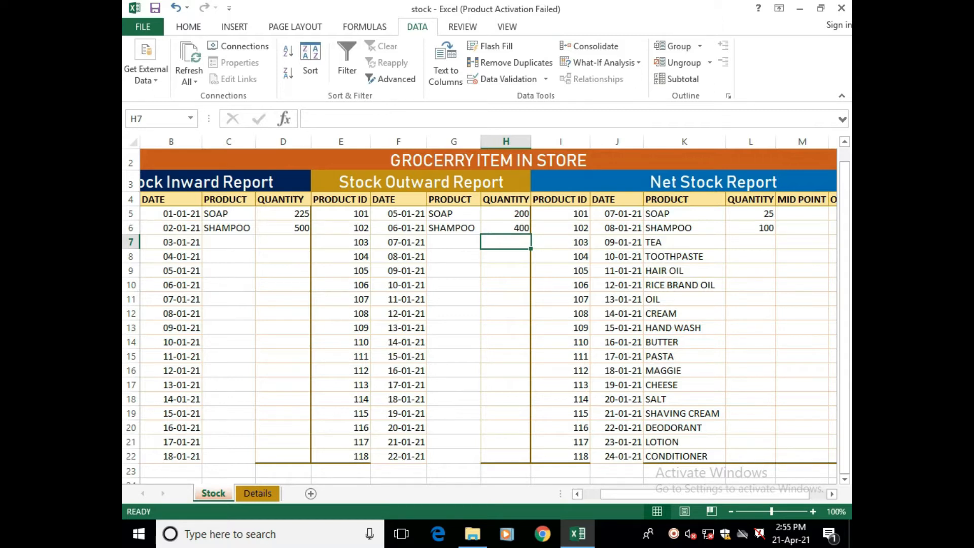
pyautogui.press('Up')
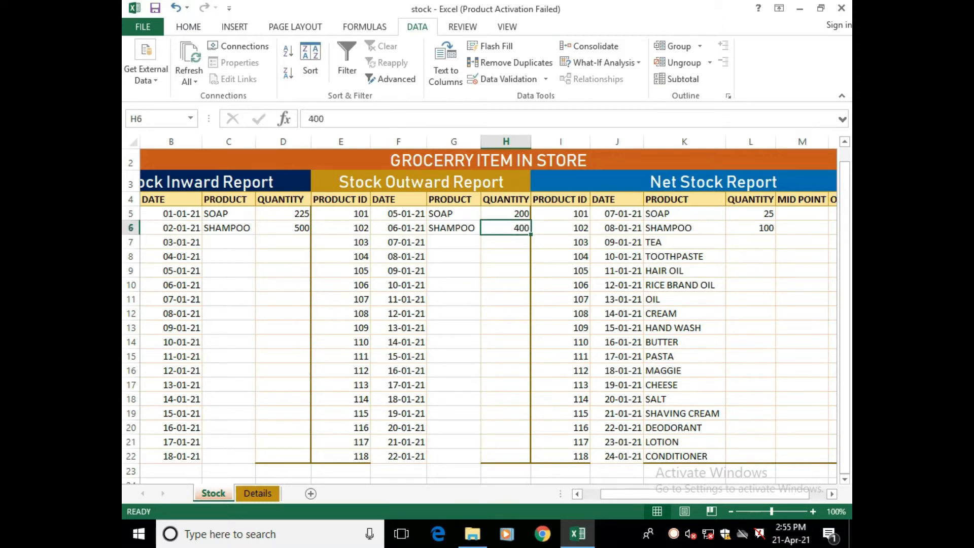
pyautogui.click(751, 228)
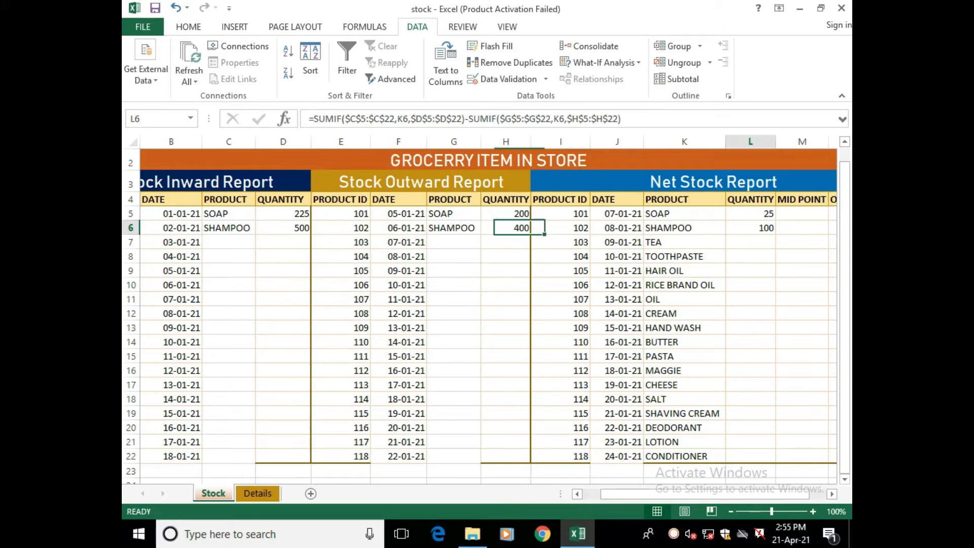
# Test the formula again with a SHAMPOO outward quantity of 425 in H6
pyautogui.click(506, 228)
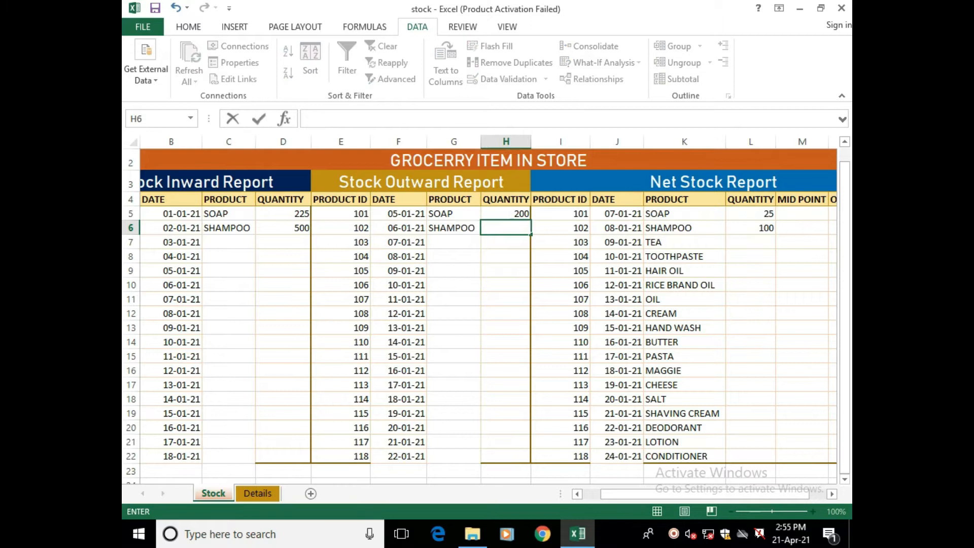
pyautogui.write('1')
pyautogui.press('BackSpace')
pyautogui.write('425')
pyautogui.press('Return')
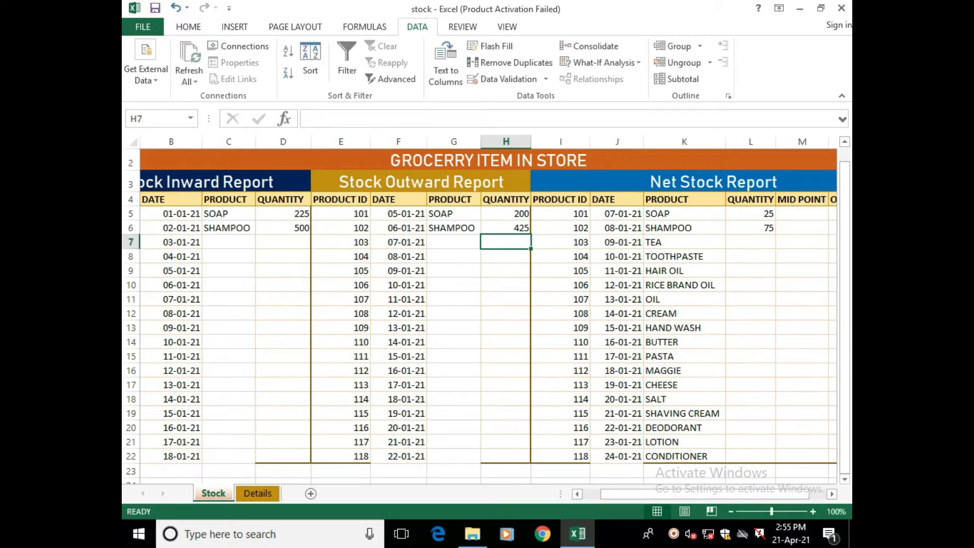
# Try a SHAMPOO outward quantity of 490 in H6
pyautogui.press('Up')
pyautogui.press('F2')
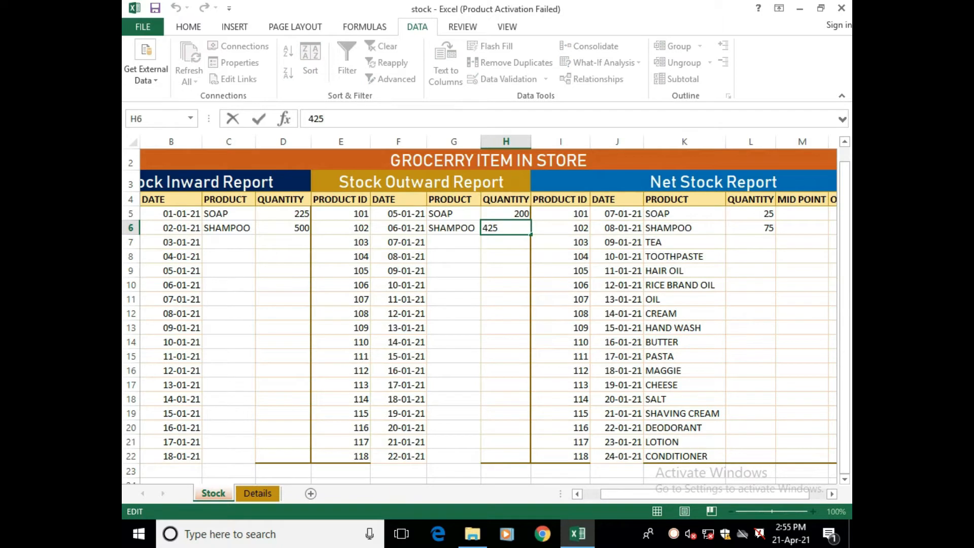
pyautogui.press('BackSpace')
pyautogui.press('BackSpace')
pyautogui.press('Return')
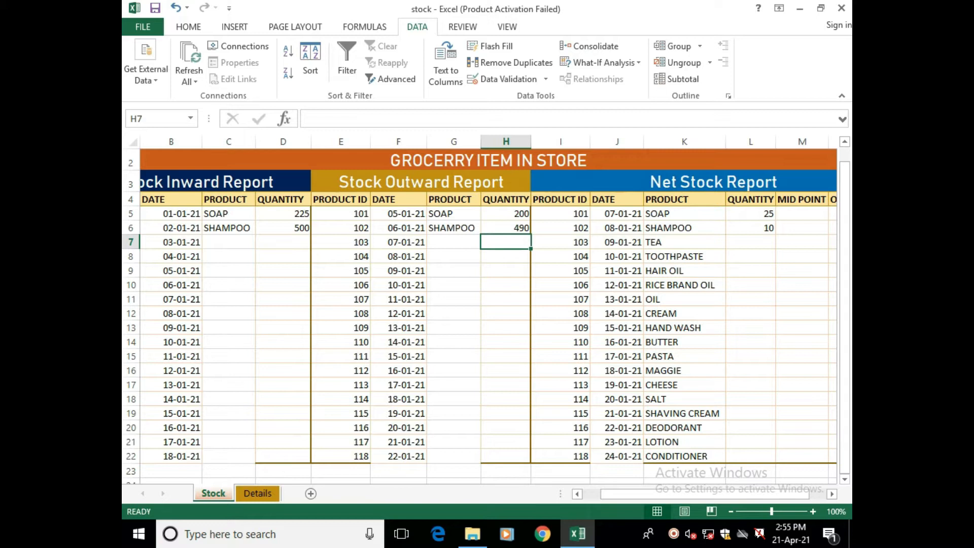
# Set SHAMPOO's outward quantity in H6 to 499 and check its net quantity formula in L6
pyautogui.press('Up')
pyautogui.click(321, 120)
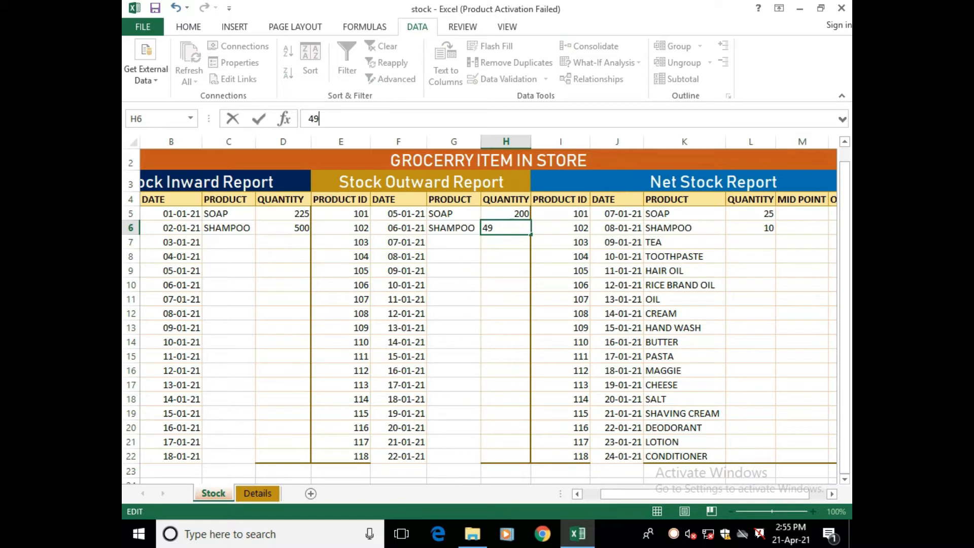
pyautogui.press('Return')
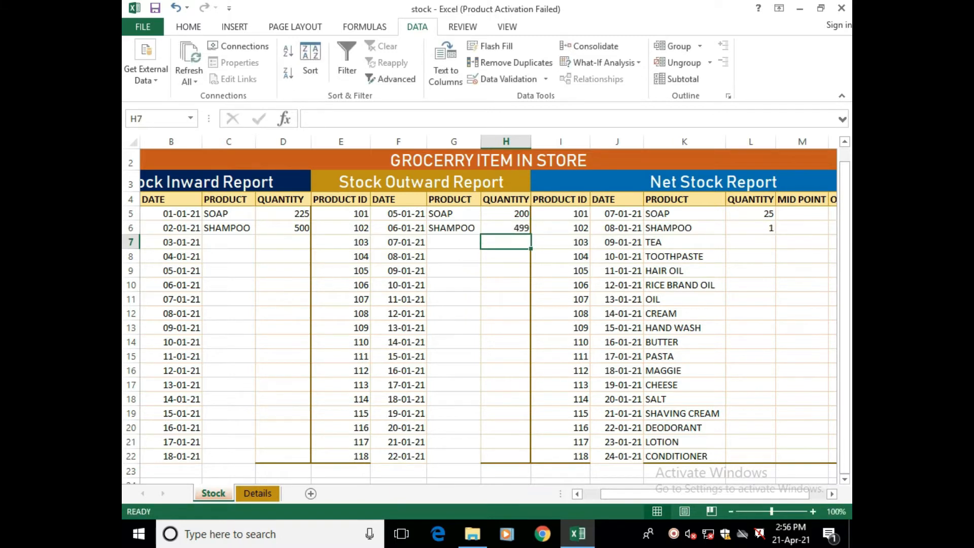
pyautogui.click(802, 313)
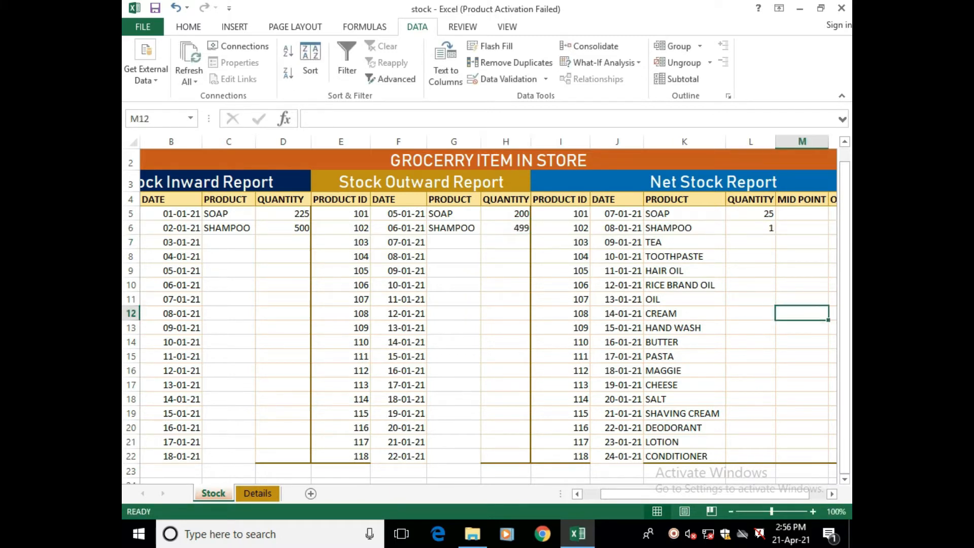
pyautogui.click(751, 228)
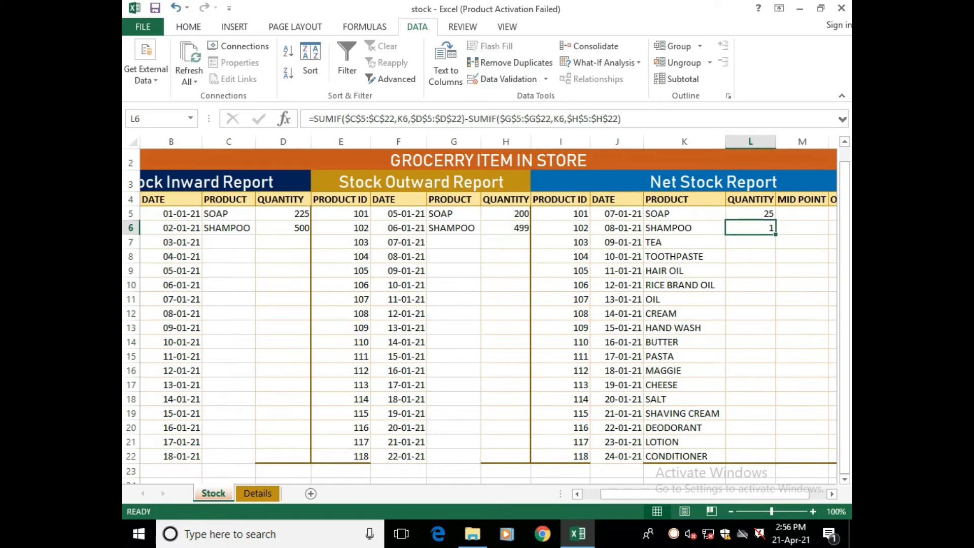
pyautogui.click(506, 328)
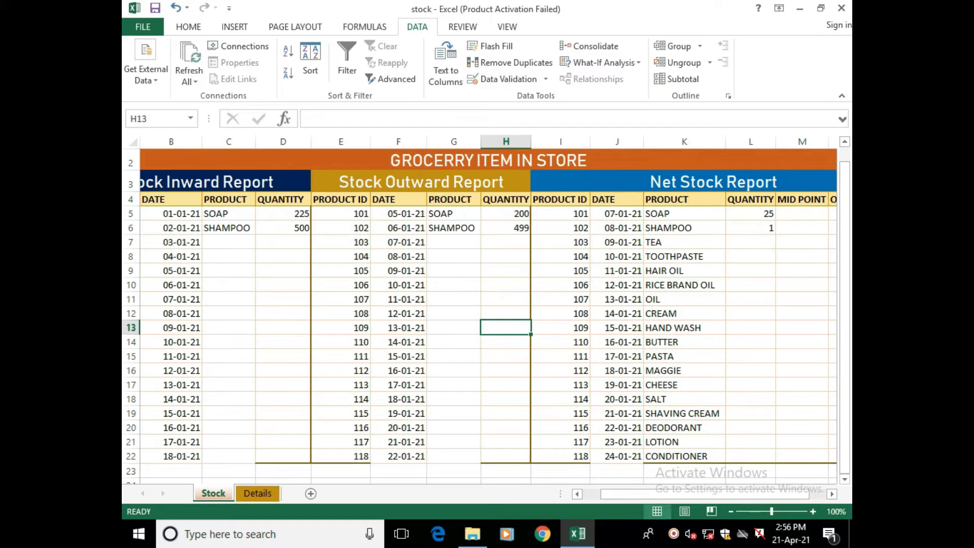
# Check the TEA entries in row 7 of the Stock Inward and Stock Outward Reports
pyautogui.click(674, 534)
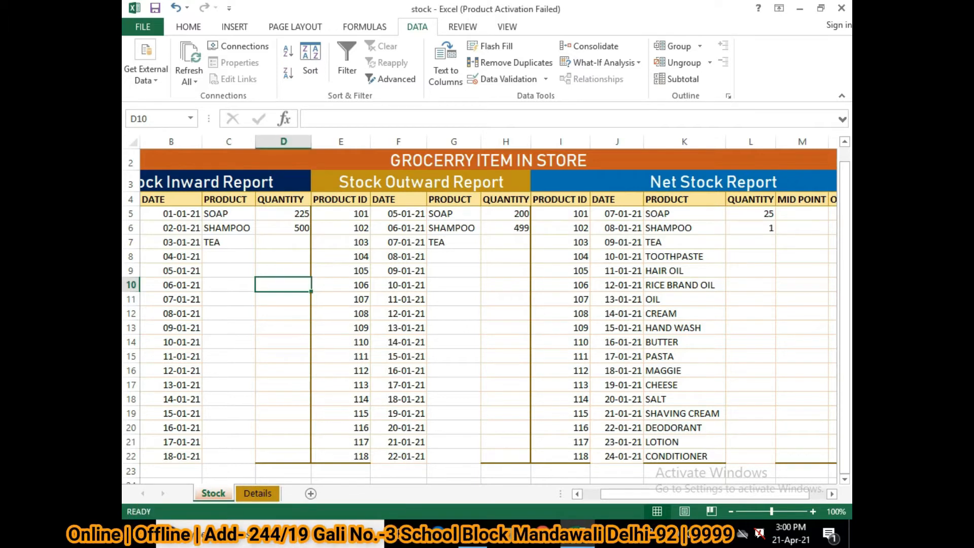
pyautogui.click(228, 242)
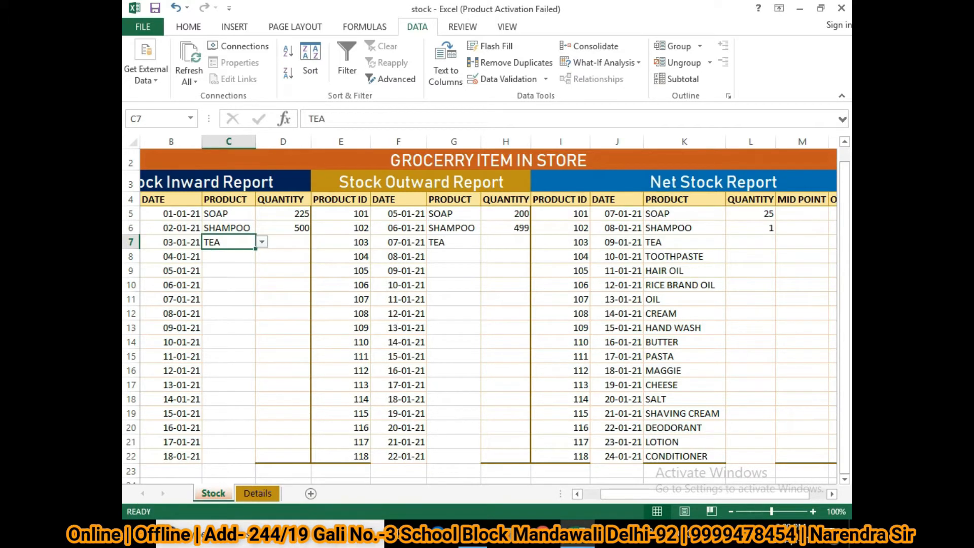
pyautogui.click(454, 242)
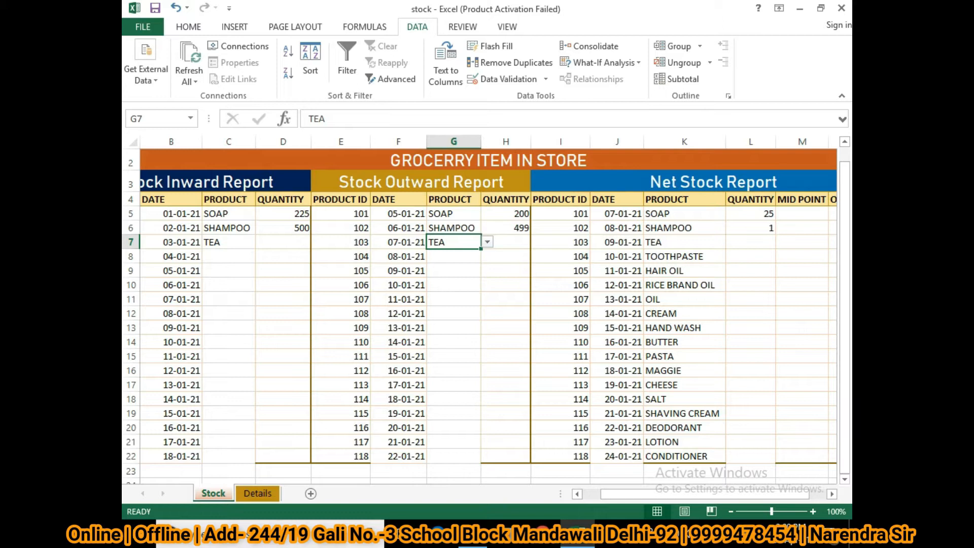
# Enter TEA's inward quantity as 300 in D7 and its outward quantity as 200 in H7
pyautogui.click(283, 242)
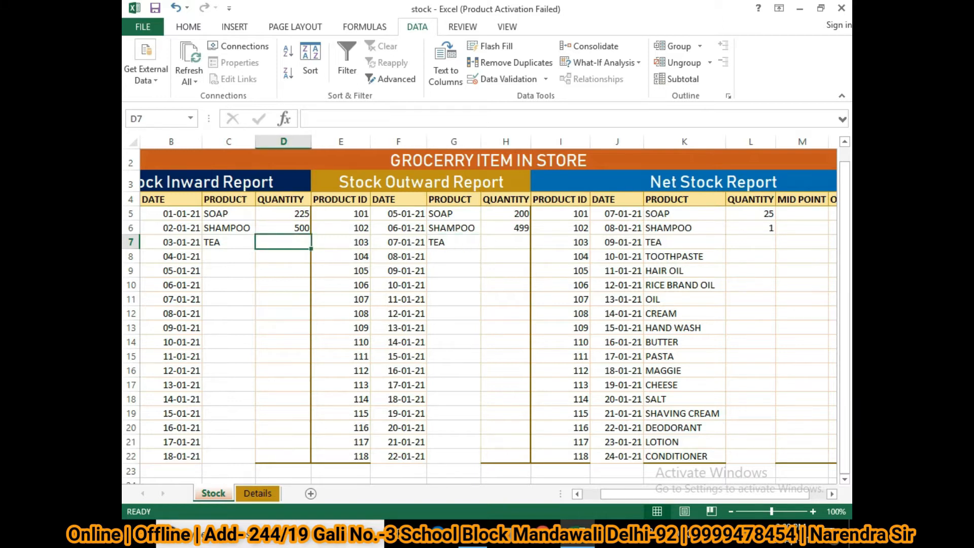
pyautogui.write('300')
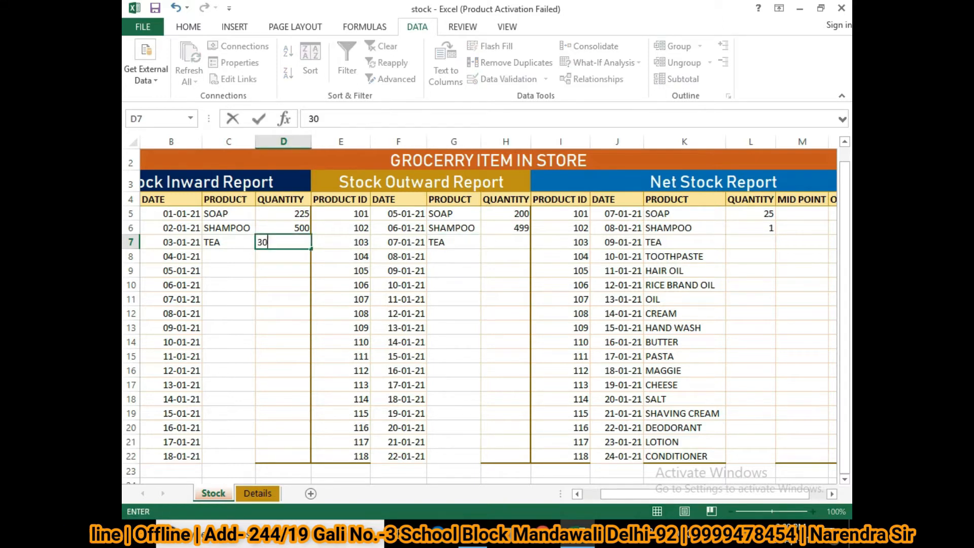
pyautogui.press('Right')
pyautogui.press('Right')
pyautogui.press('Right')
pyautogui.press('Right')
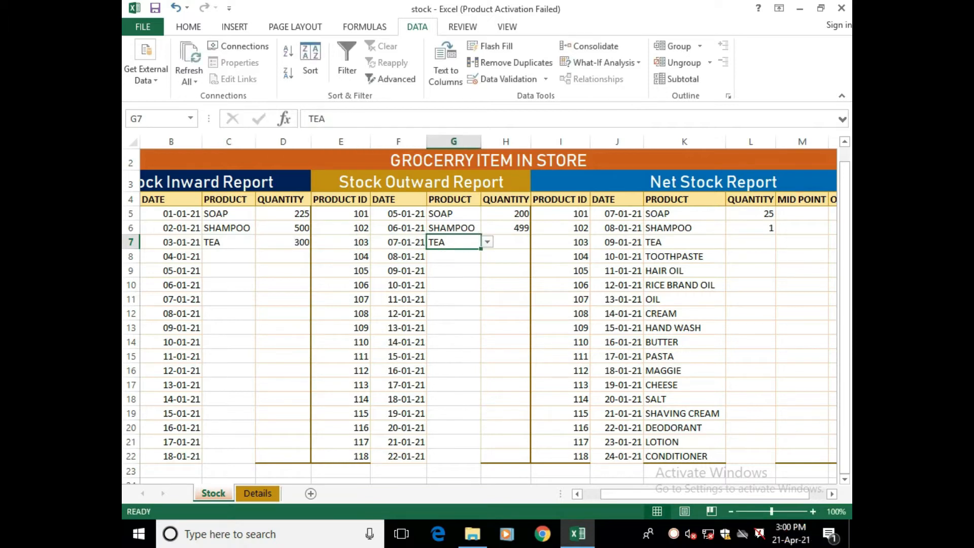
pyautogui.write('200')
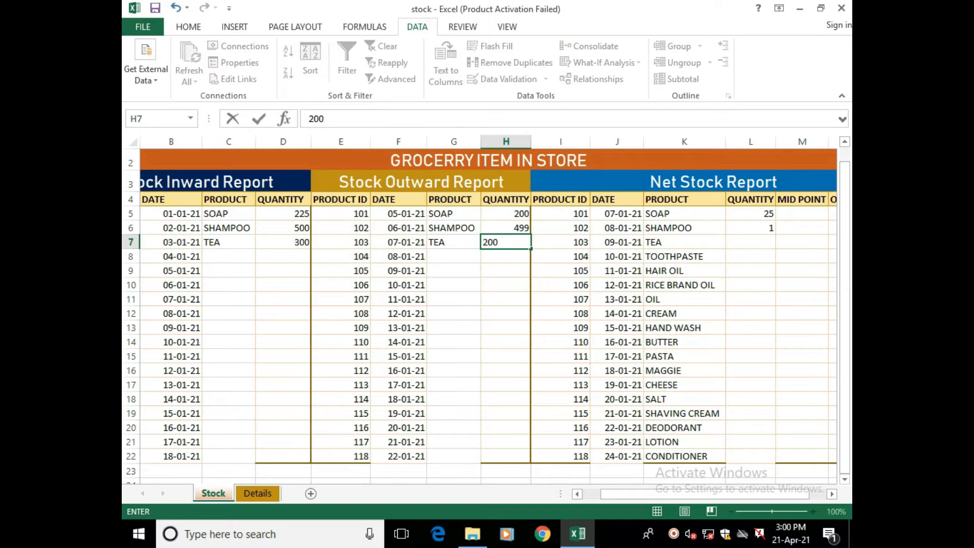
pyautogui.press('Right')
# Fill the net quantity formulas from L5:L6 down through L22 of the Net Stock Report
pyautogui.press('Right')
pyautogui.press('Right')
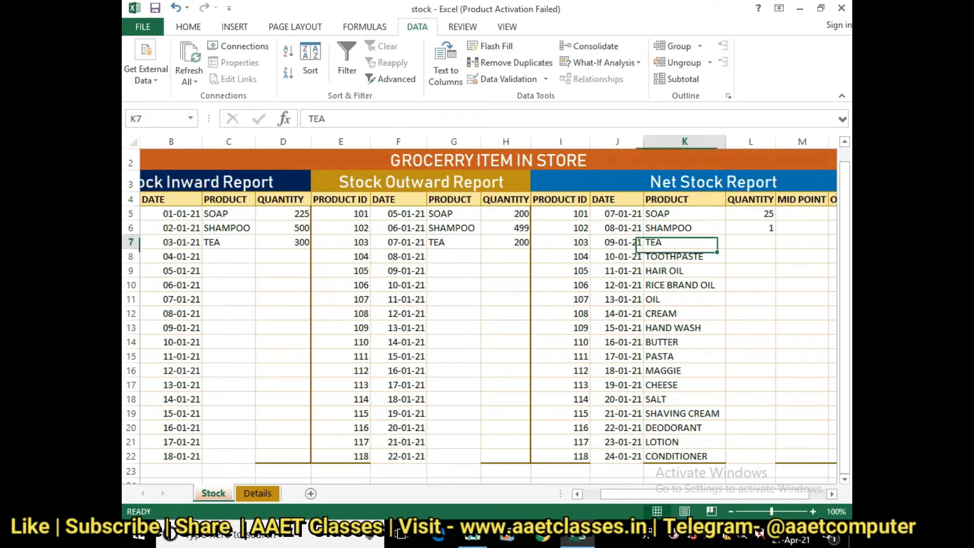
pyautogui.press('Right')
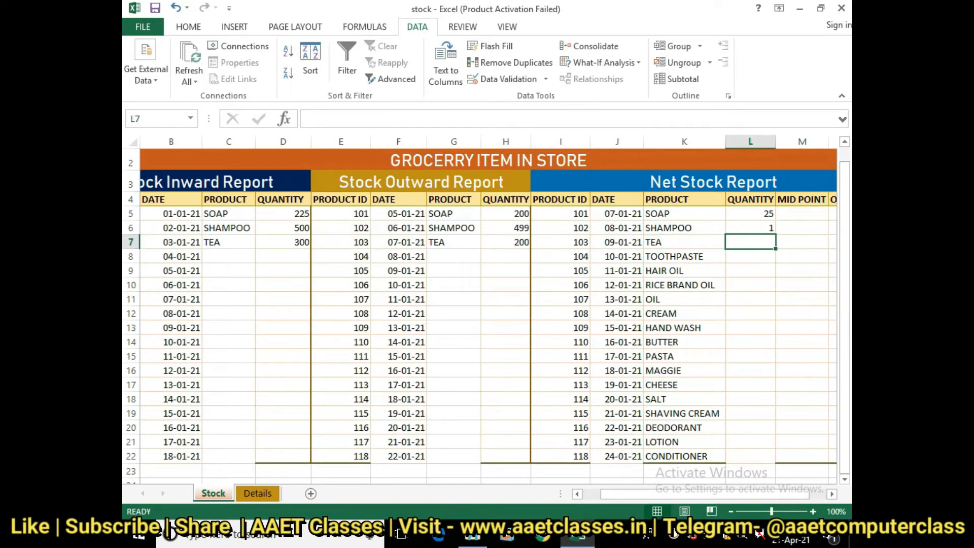
pyautogui.moveTo(750, 214); pyautogui.dragTo(750, 228)
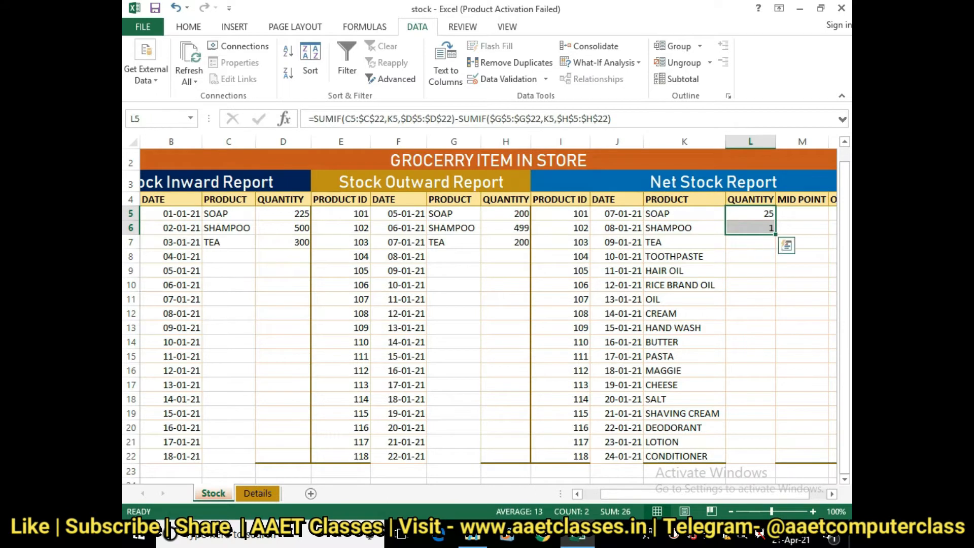
pyautogui.doubleClick(776, 234)
pyautogui.click(802, 299)
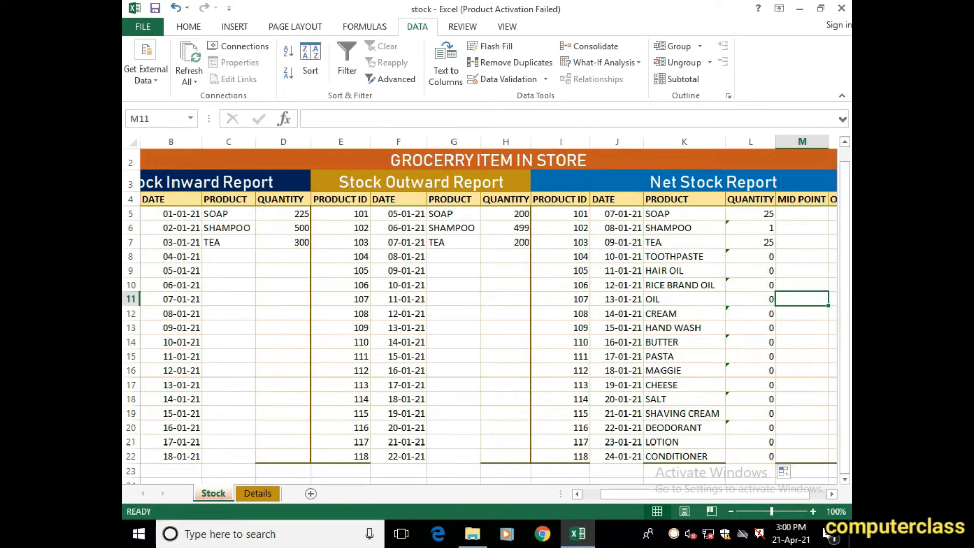
# Correct TEA's net quantity formula in L7 so the inward product range is the absolute reference $C$5:$C$22
pyautogui.click(750, 242)
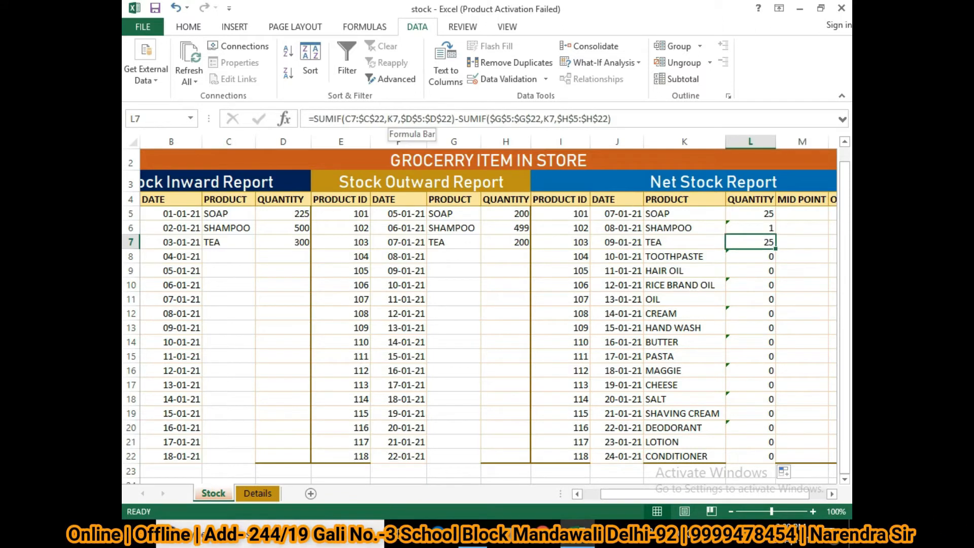
pyautogui.click(386, 119)
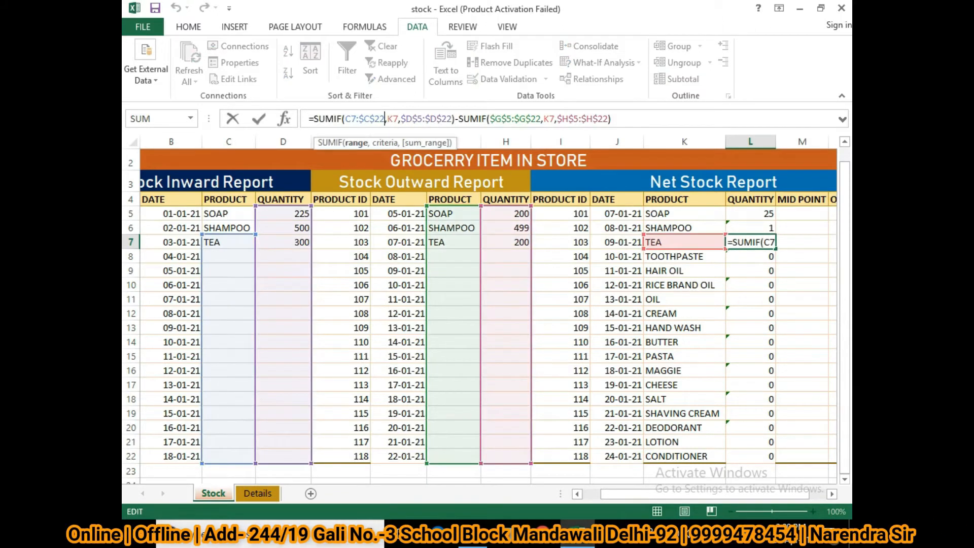
pyautogui.press('BackSpace')
pyautogui.press('BackSpace')
pyautogui.press('BackSpace')
pyautogui.press('BackSpace')
pyautogui.press('BackSpace')
pyautogui.press('BackSpace')
pyautogui.press('BackSpace')
pyautogui.press('BackSpace')
pyautogui.moveTo(228, 213); pyautogui.dragTo(228, 457)
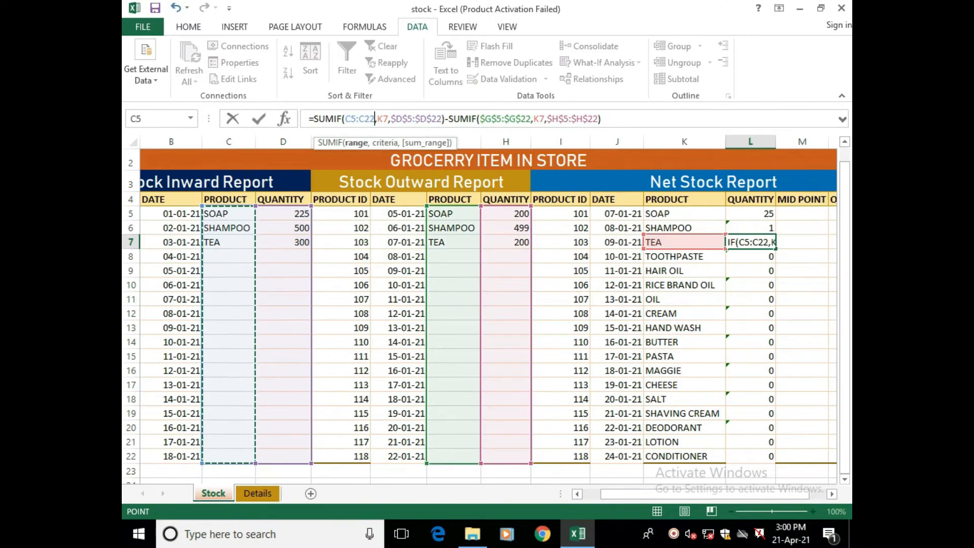
pyautogui.press('F4')
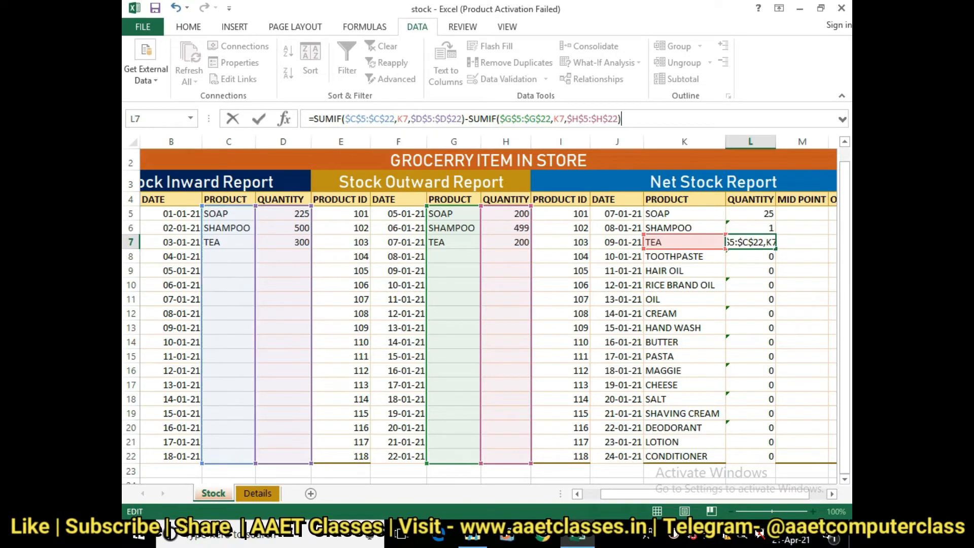
pyautogui.press('Return')
# Check the TEA quantities and net formulas, and refill the net quantity formulas from L6:L7 down through L22
pyautogui.click(751, 314)
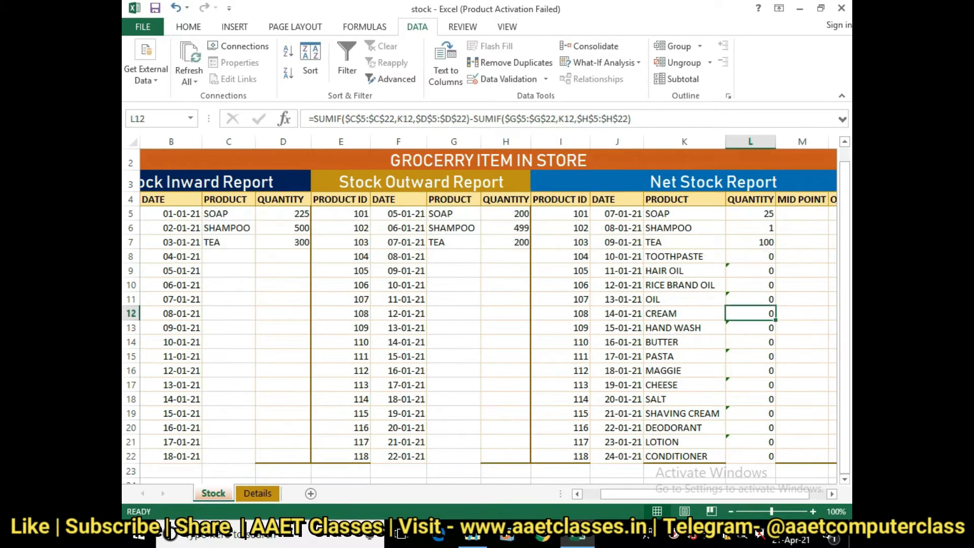
pyautogui.click(283, 243)
pyautogui.click(506, 243)
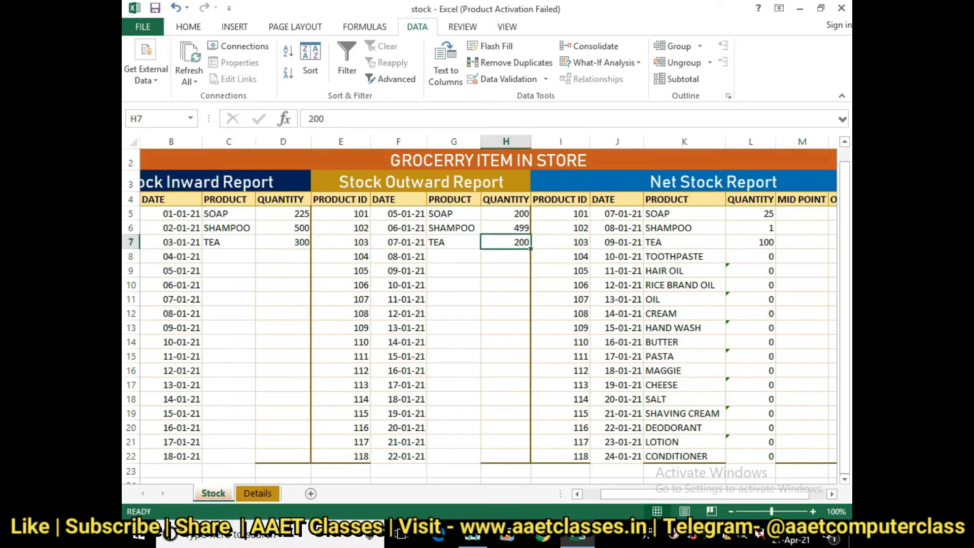
pyautogui.click(751, 242)
pyautogui.click(750, 257)
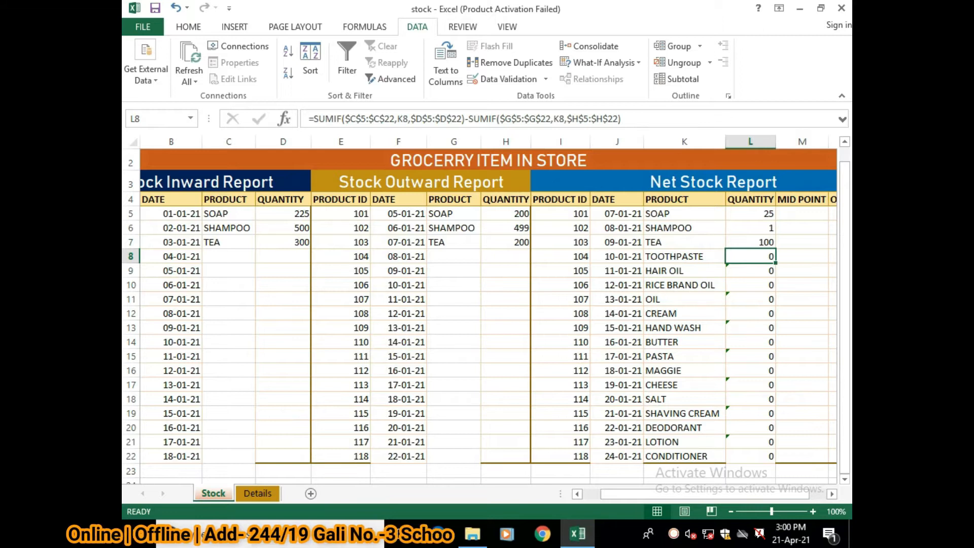
pyautogui.click(750, 313)
pyautogui.click(750, 228)
pyautogui.hotkey('shift', 'Down')
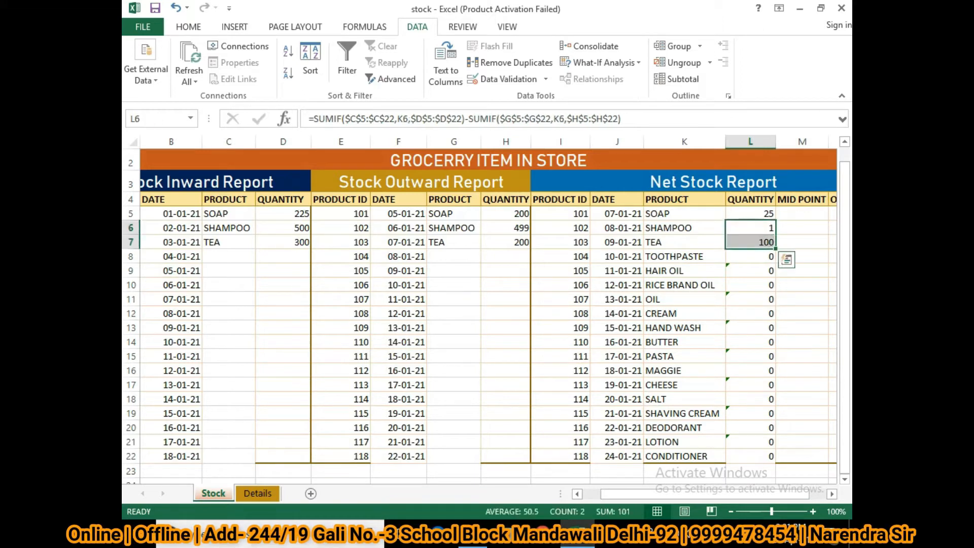
pyautogui.doubleClick(776, 248)
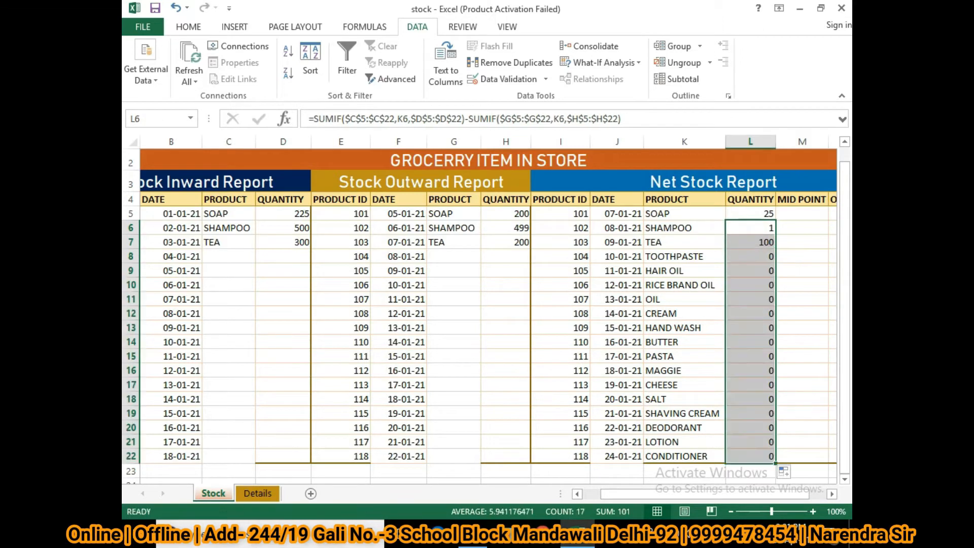
pyautogui.click(802, 356)
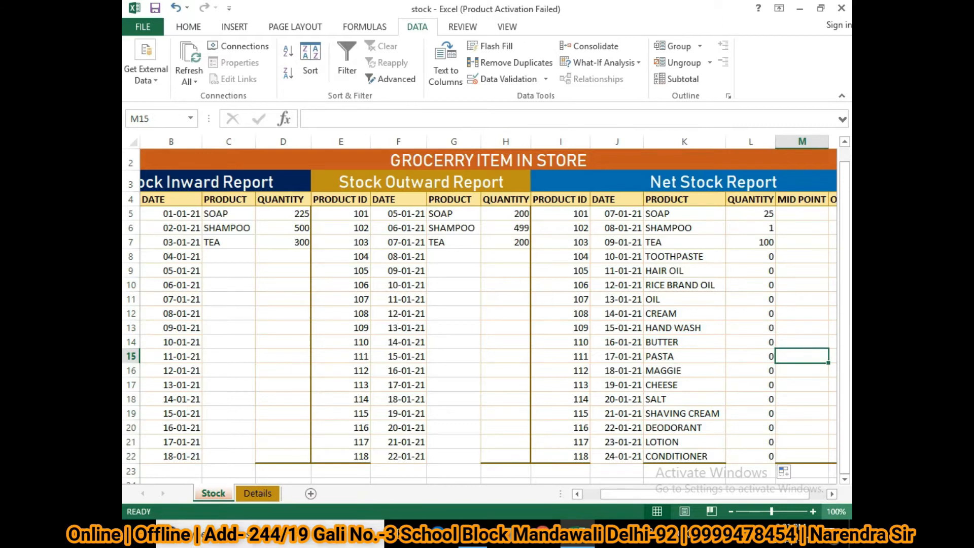
# Review TEA's net quantity formula in L7 against its inward and outward quantities
pyautogui.scroll(2, 479, 310)
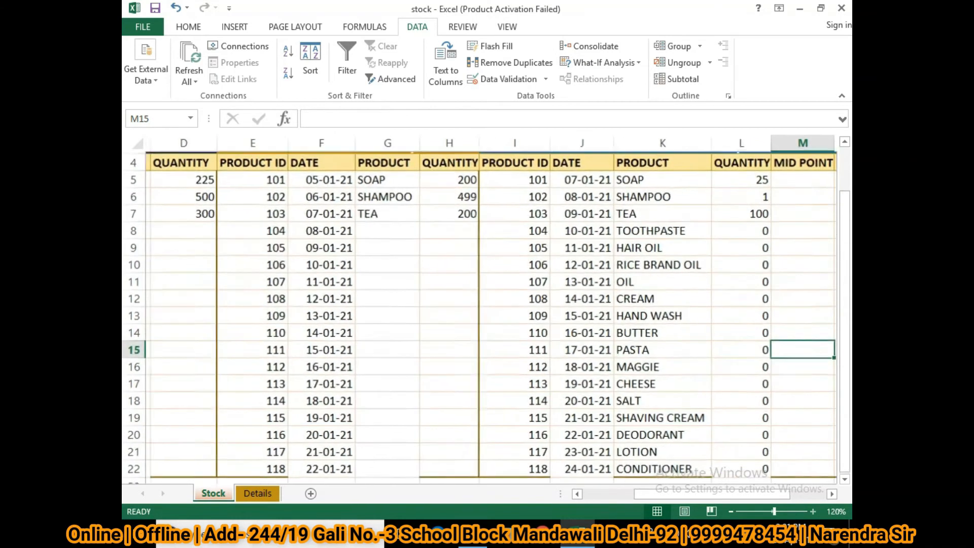
pyautogui.click(741, 213)
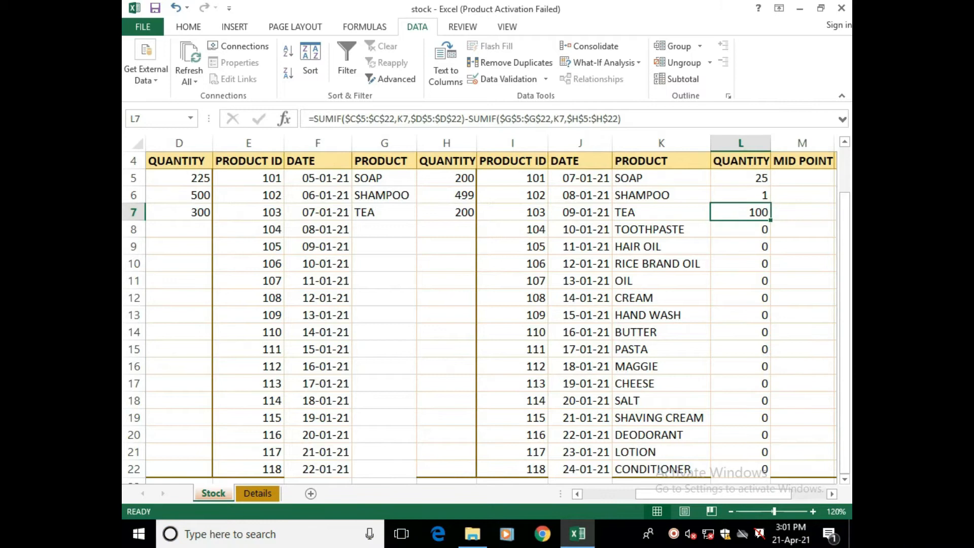
pyautogui.scroll(1, 480, 309)
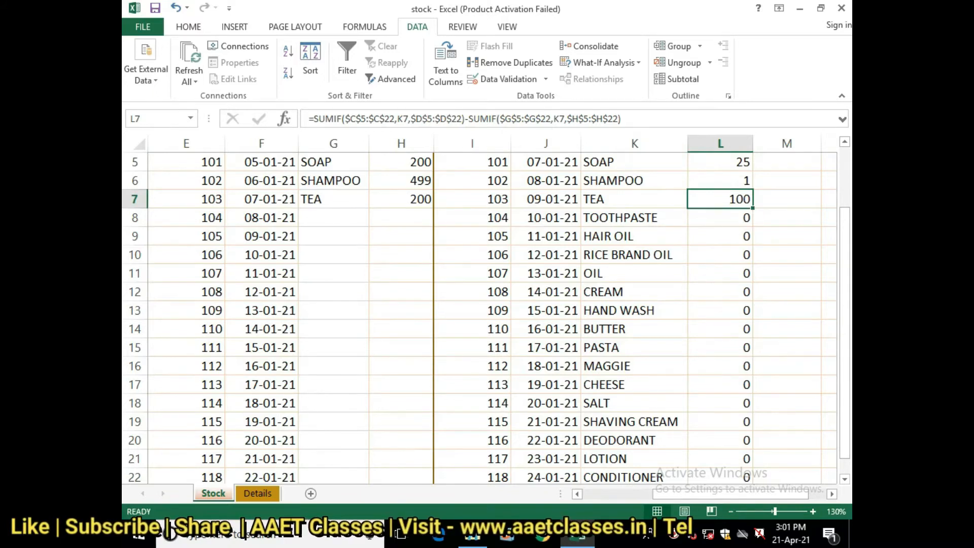
pyautogui.scroll(-1, 480, 310)
pyautogui.scroll(-2, 480, 309)
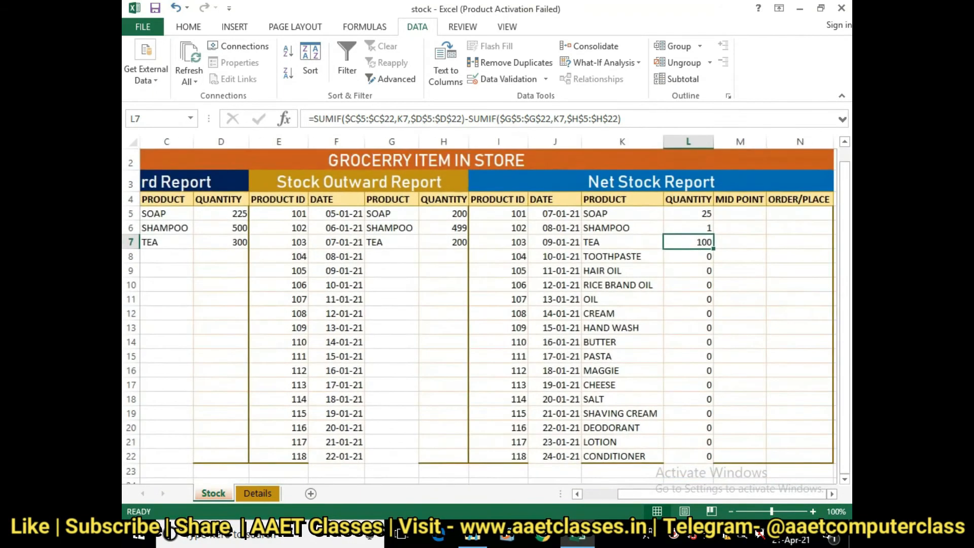
pyautogui.scroll(-1, 479, 310)
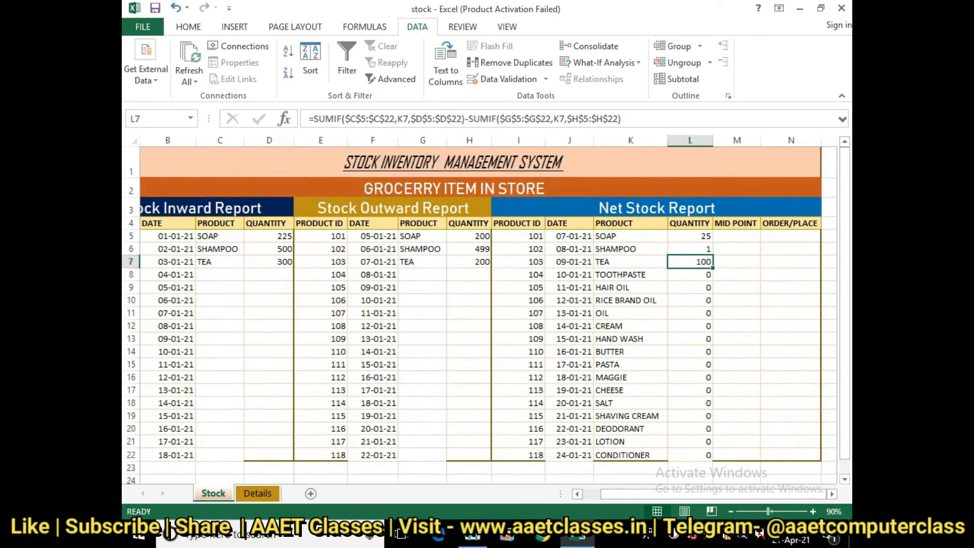
pyautogui.scroll(1, 480, 310)
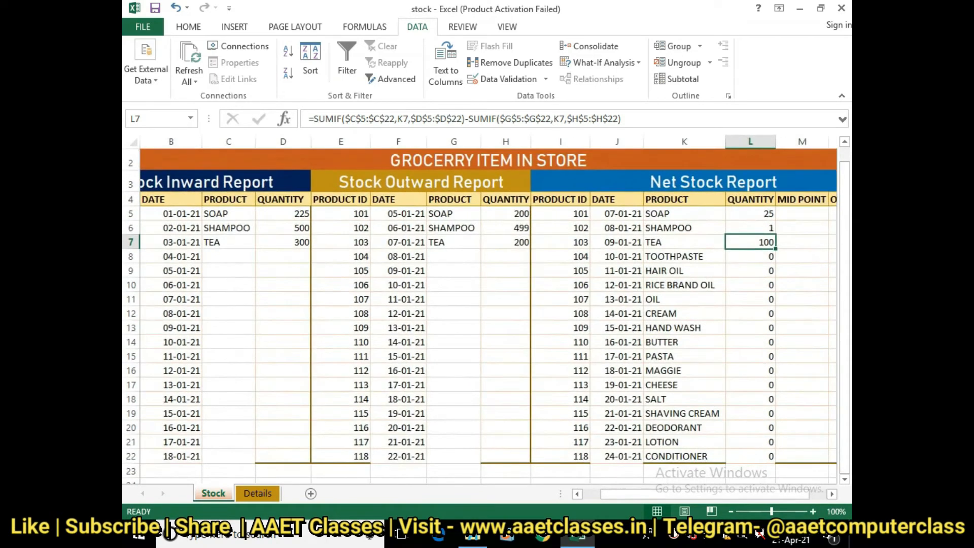
pyautogui.click(684, 356)
# Choose TOOTHPASTE in C8, HAIR OIL in C9 and RICE BRAND OIL in C10 as products in the Stock Inward Report
pyautogui.click(228, 257)
pyautogui.click(261, 256)
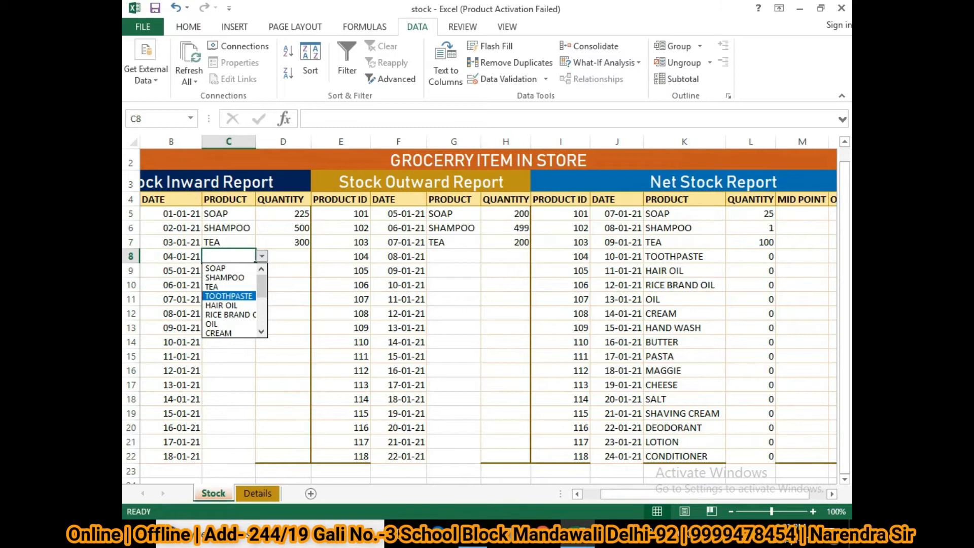
pyautogui.click(228, 296)
pyautogui.click(228, 270)
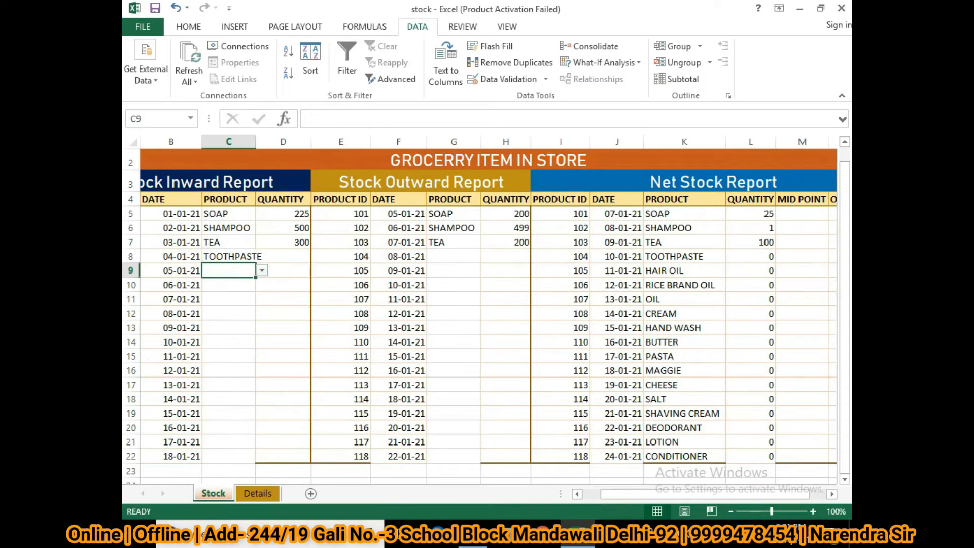
pyautogui.click(262, 270)
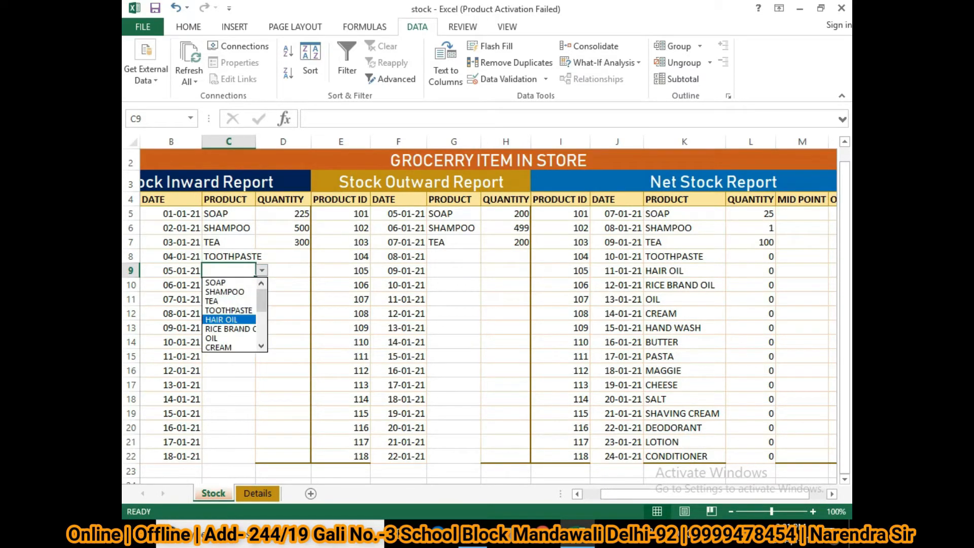
pyautogui.click(221, 319)
pyautogui.click(229, 300)
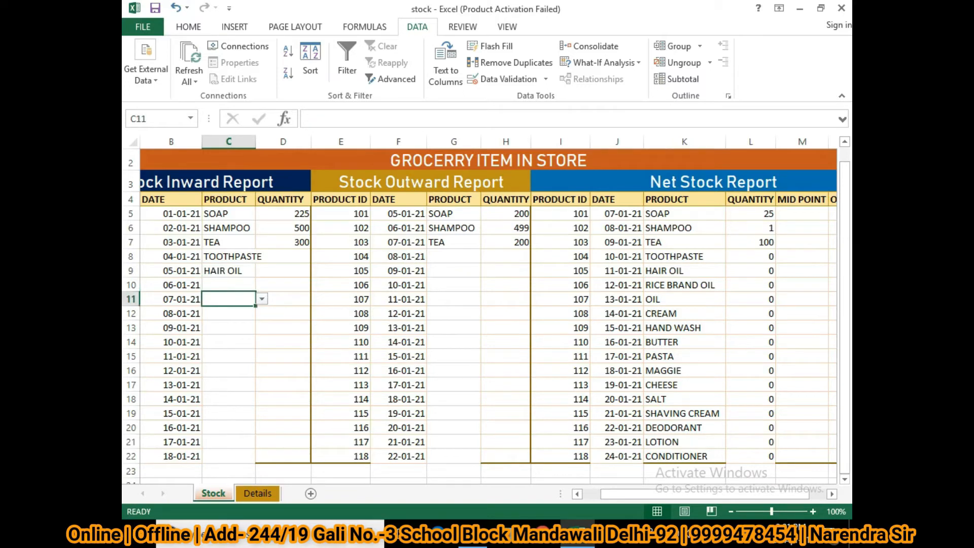
pyautogui.click(228, 286)
pyautogui.click(262, 284)
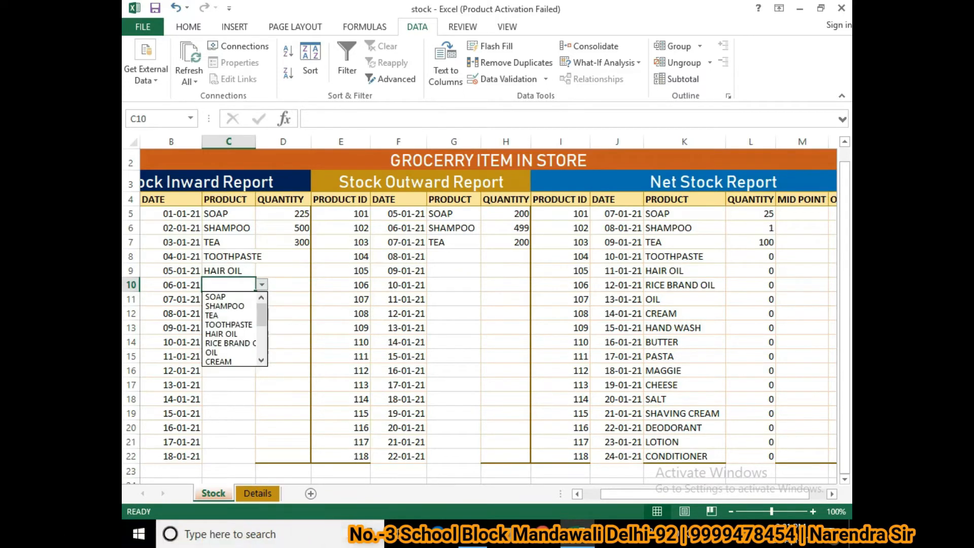
pyautogui.click(230, 343)
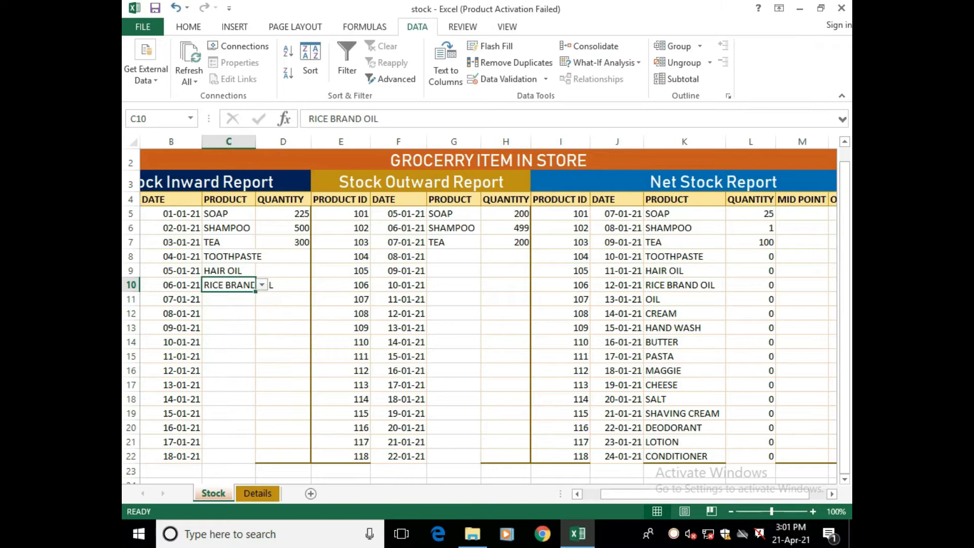
pyautogui.click(228, 299)
pyautogui.click(229, 371)
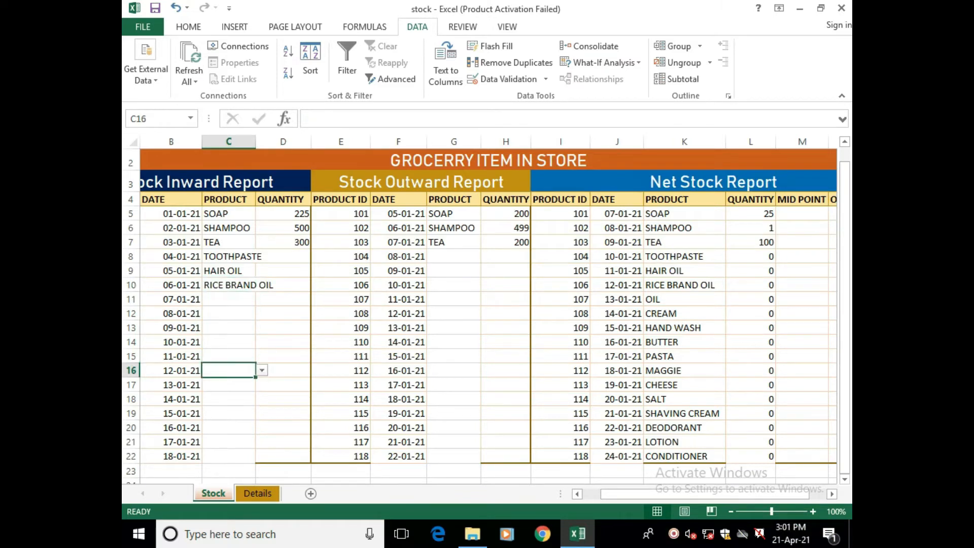
# Choose TOOTHPASTE in G8, HAIR OIL in G9 and RICE BRAND OIL in G10 as products in the Stock Outward Report
pyautogui.click(454, 256)
pyautogui.click(488, 257)
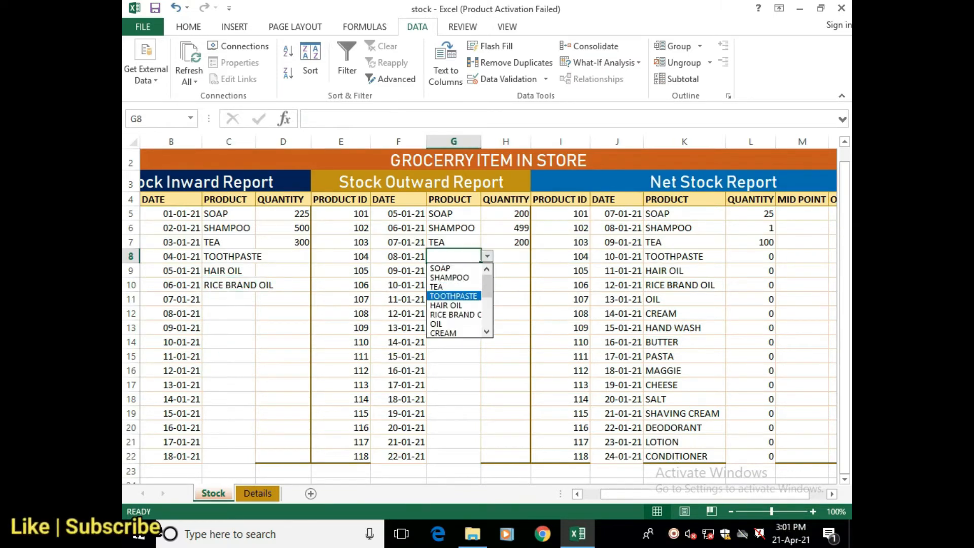
pyautogui.click(454, 297)
pyautogui.click(454, 271)
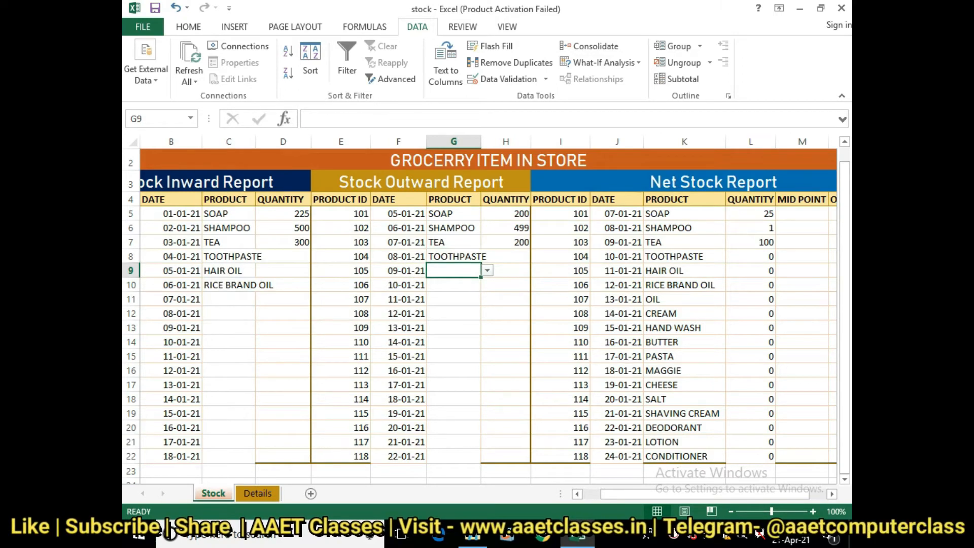
pyautogui.click(487, 270)
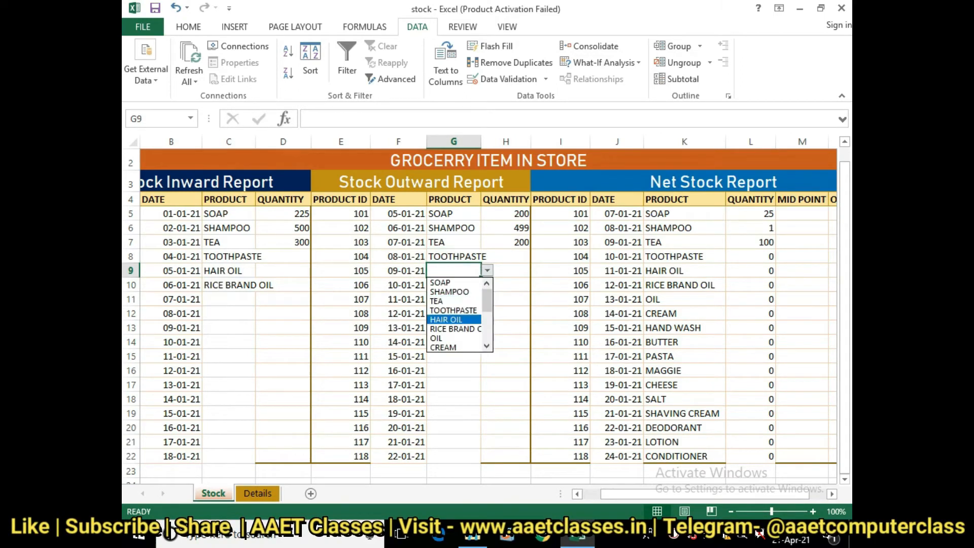
pyautogui.press('Return')
pyautogui.click(454, 284)
pyautogui.click(487, 285)
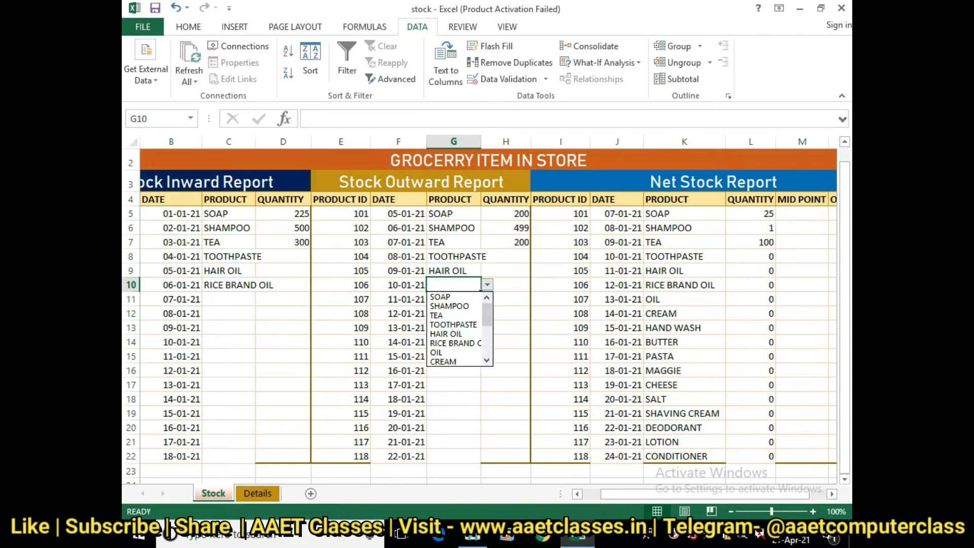
pyautogui.click(454, 344)
pyautogui.click(228, 356)
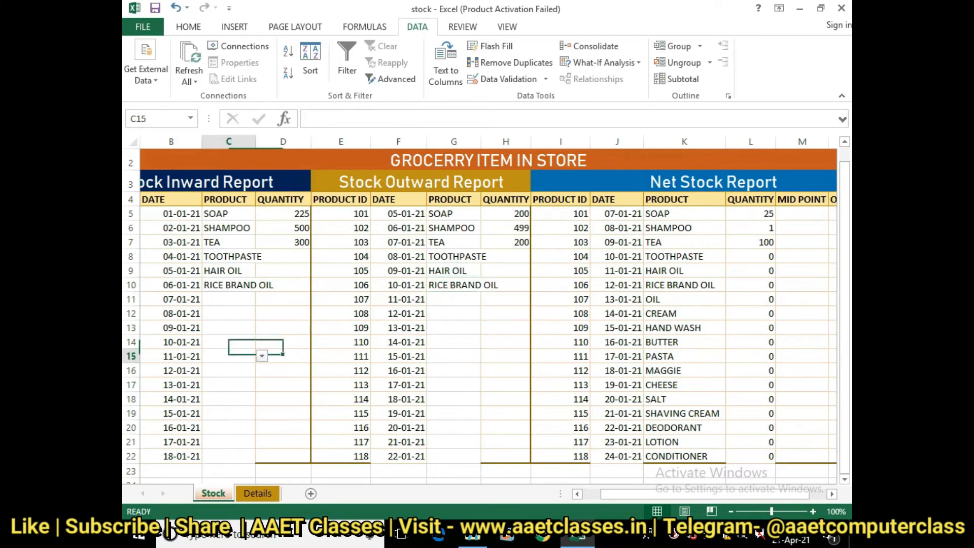
# Enter TOOTHPASTE's inward quantity 45 in D8 and its outward quantity 40 in H8
pyautogui.click(283, 256)
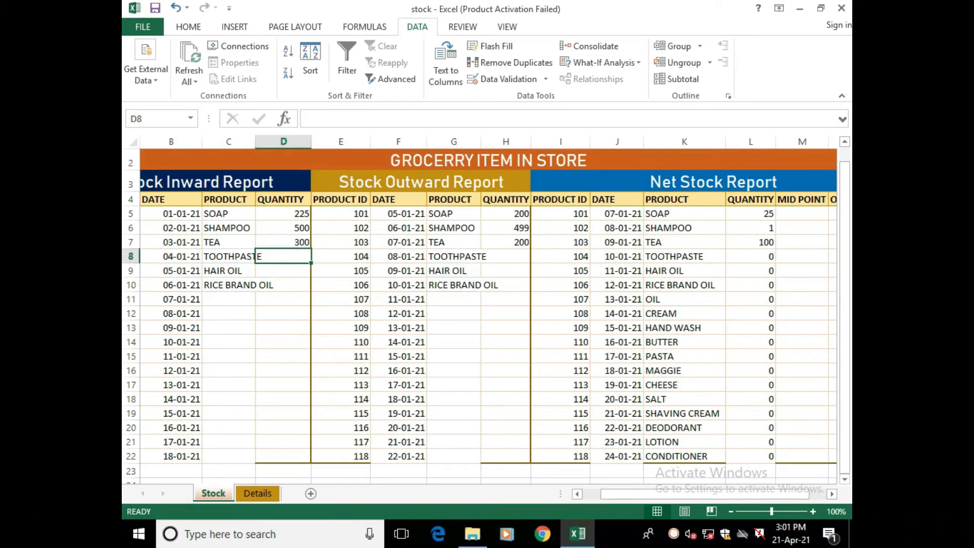
pyautogui.write('45')
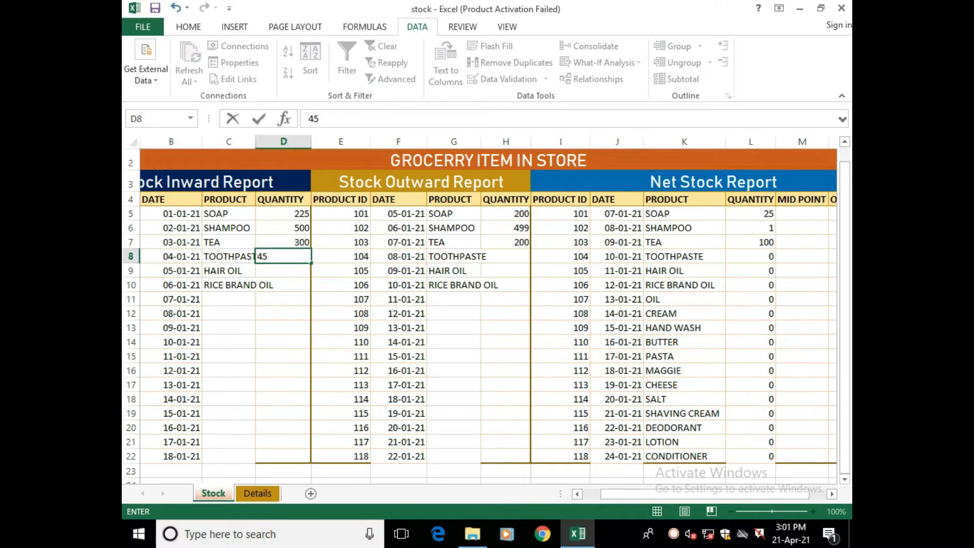
pyautogui.press('Right')
pyautogui.press('Right')
pyautogui.press('Right')
pyautogui.press('Right')
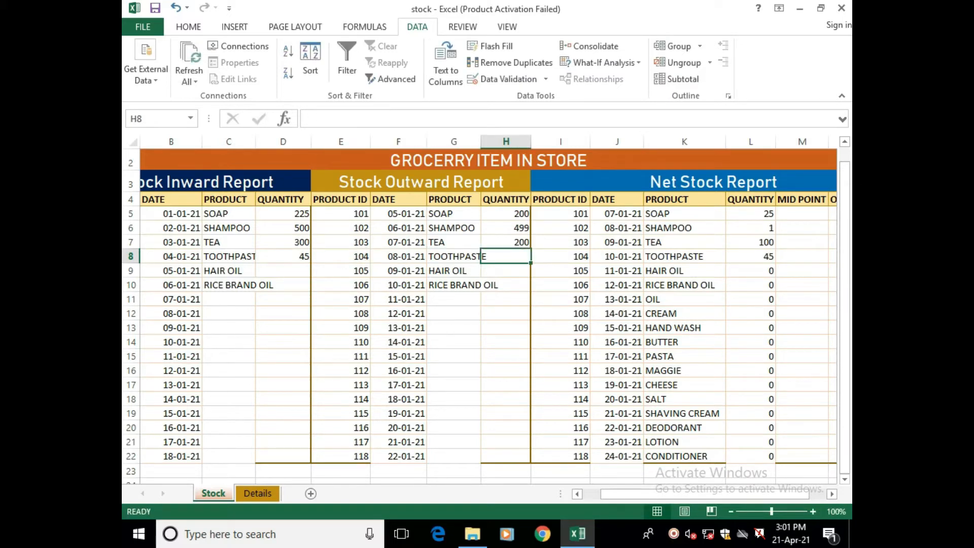
pyautogui.write('40')
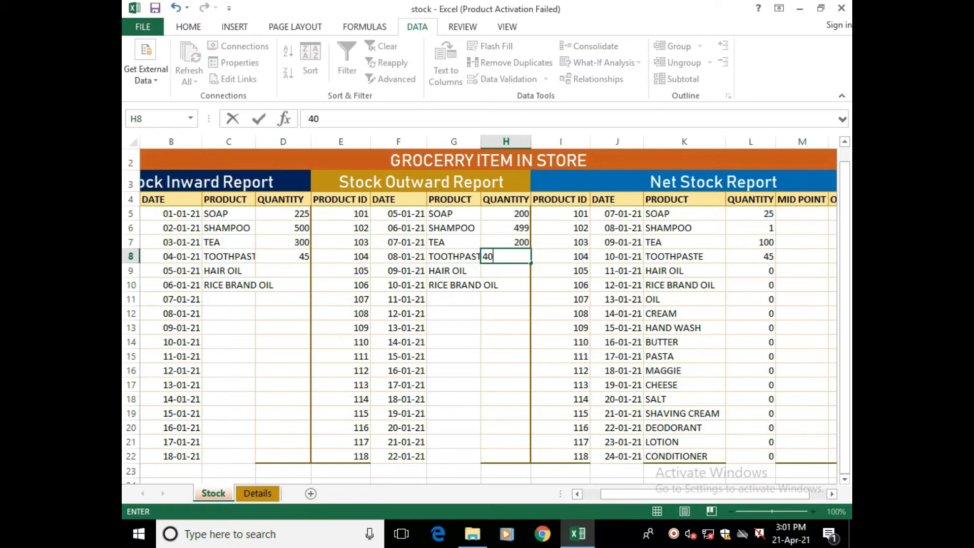
pyautogui.press('Right')
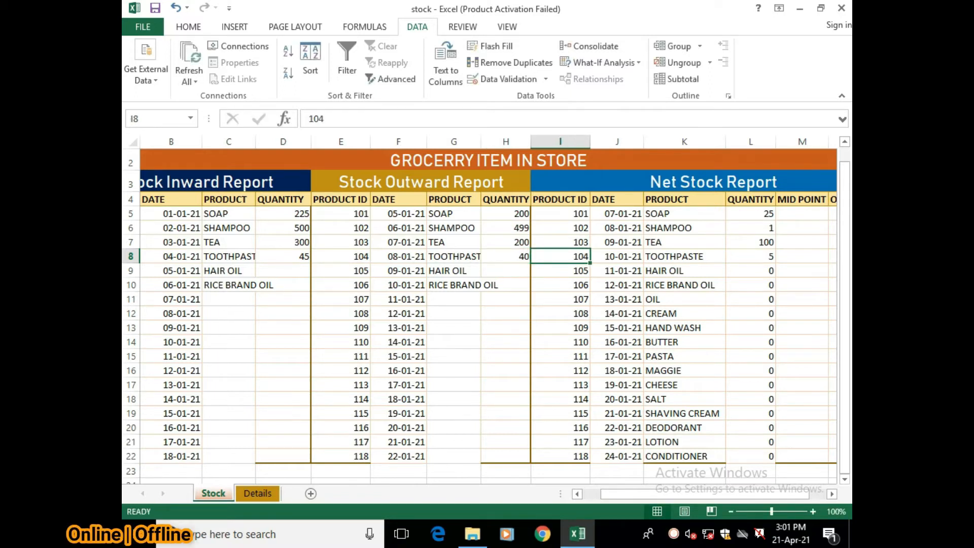
pyautogui.click(283, 257)
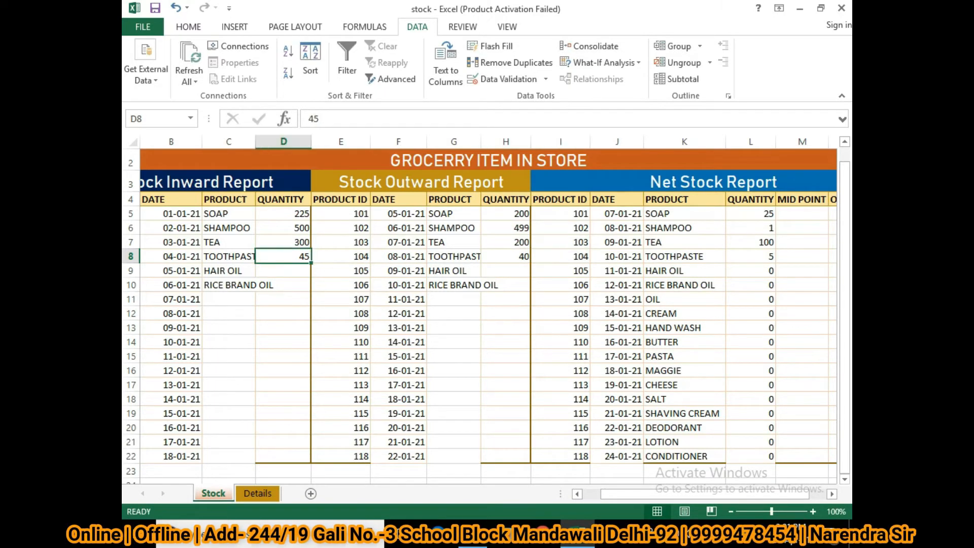
pyautogui.click(506, 256)
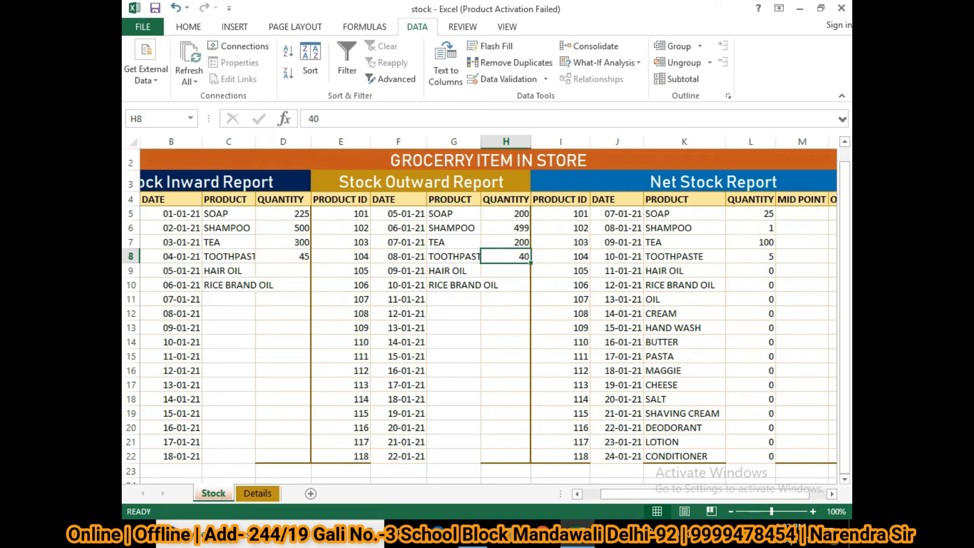
# Enter HAIR OIL's inward quantity 200 in D9 and its outward quantity 199 in H9
pyautogui.click(283, 271)
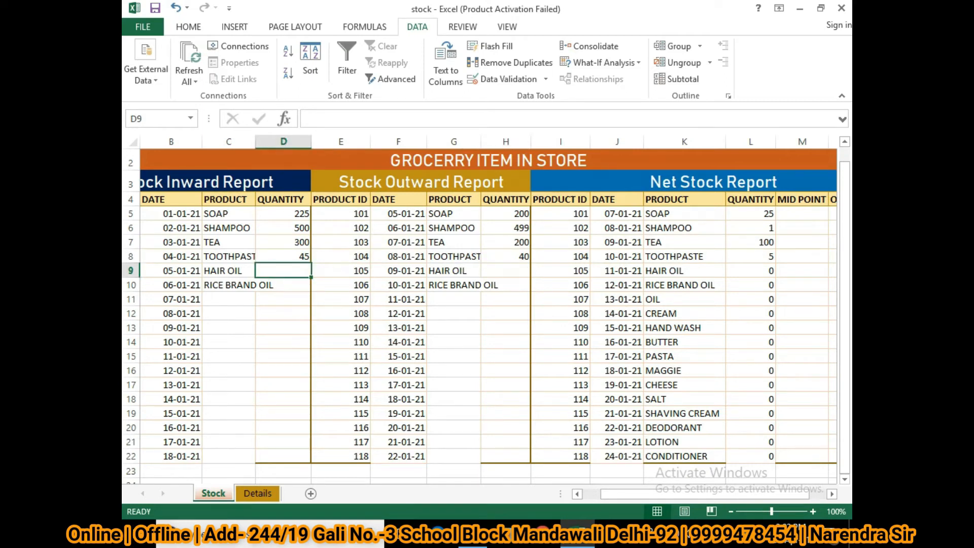
pyautogui.write('200')
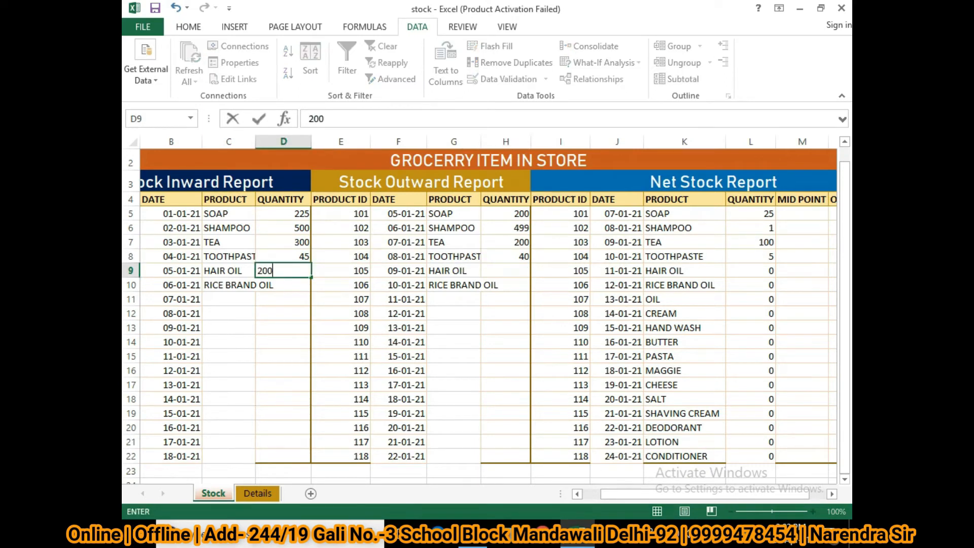
pyautogui.press('Tab')
pyautogui.press('Tab')
pyautogui.press('Tab')
pyautogui.press('Tab')
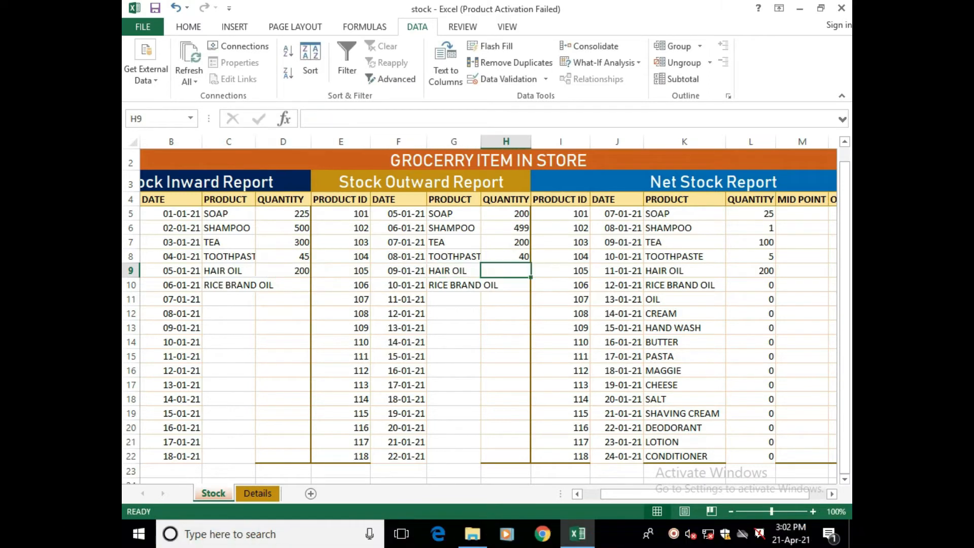
pyautogui.write('199')
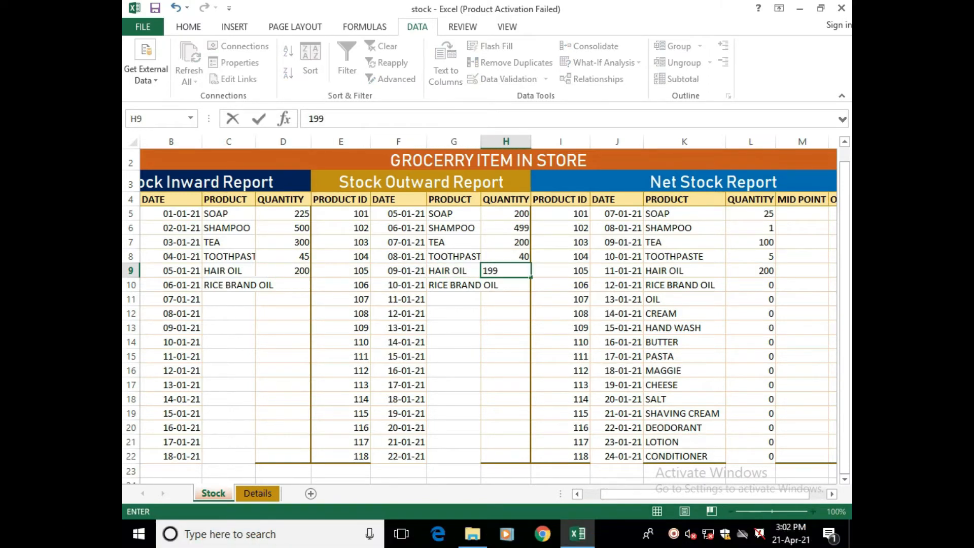
pyautogui.press('Return')
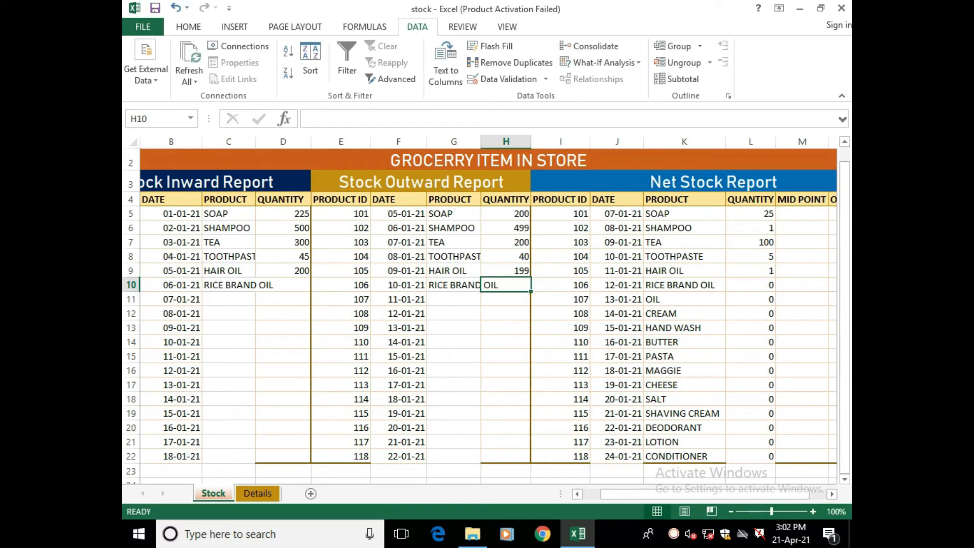
# Enter RICE BRAND OIL's inward quantity 1000 in D10 and its outward quantity 799 in H10
pyautogui.press('Left')
pyautogui.press('Left')
pyautogui.press('Left')
pyautogui.press('Left')
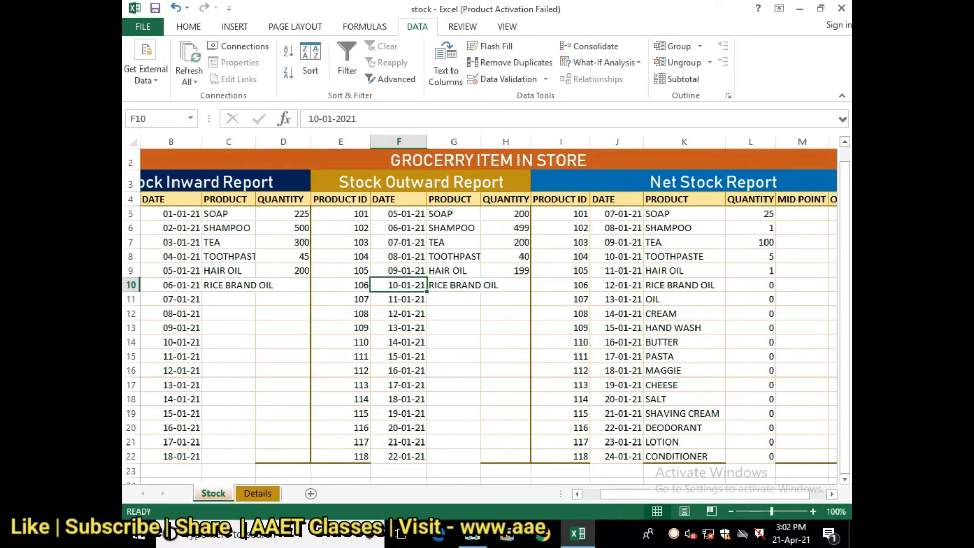
pyautogui.write('1')
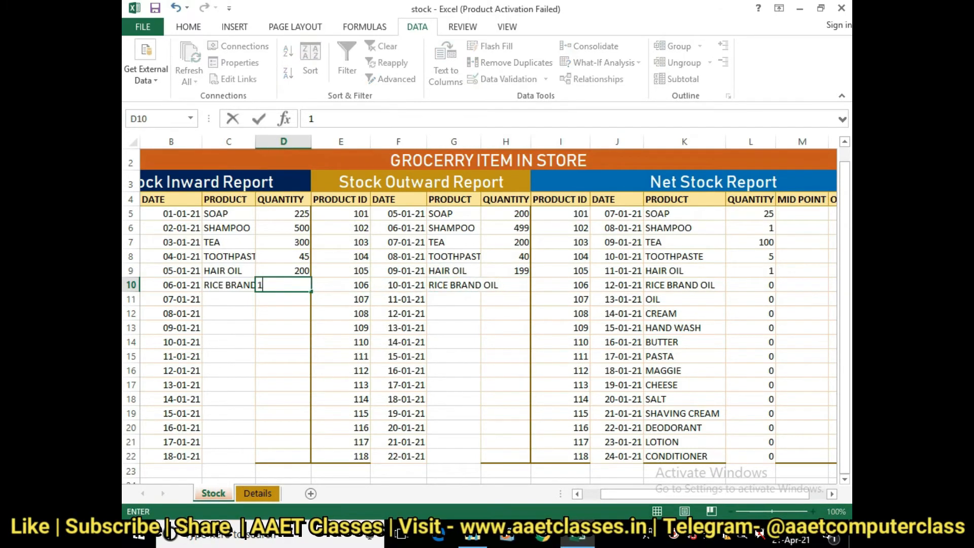
pyautogui.write('000')
pyautogui.press('Right')
pyautogui.press('Right')
pyautogui.press('Right')
pyautogui.press('Right')
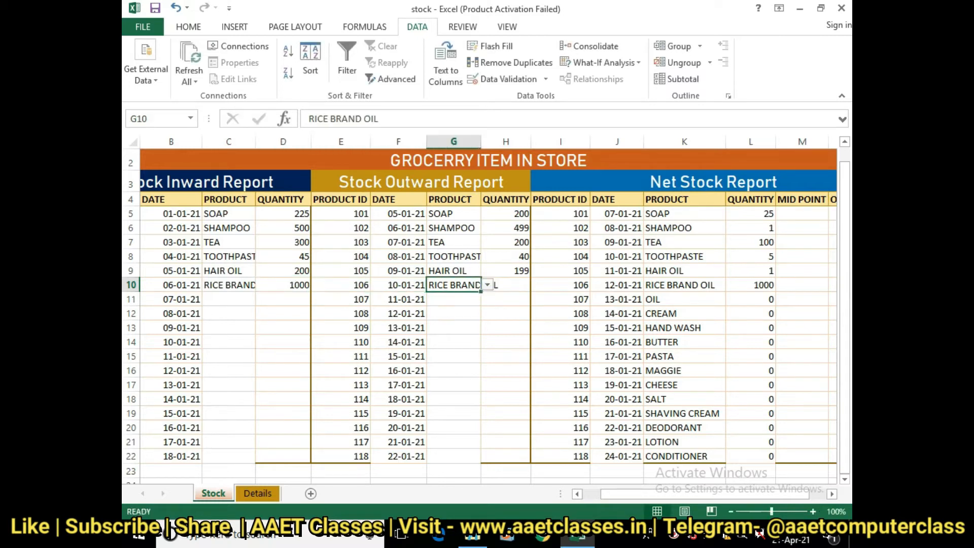
pyautogui.write('7')
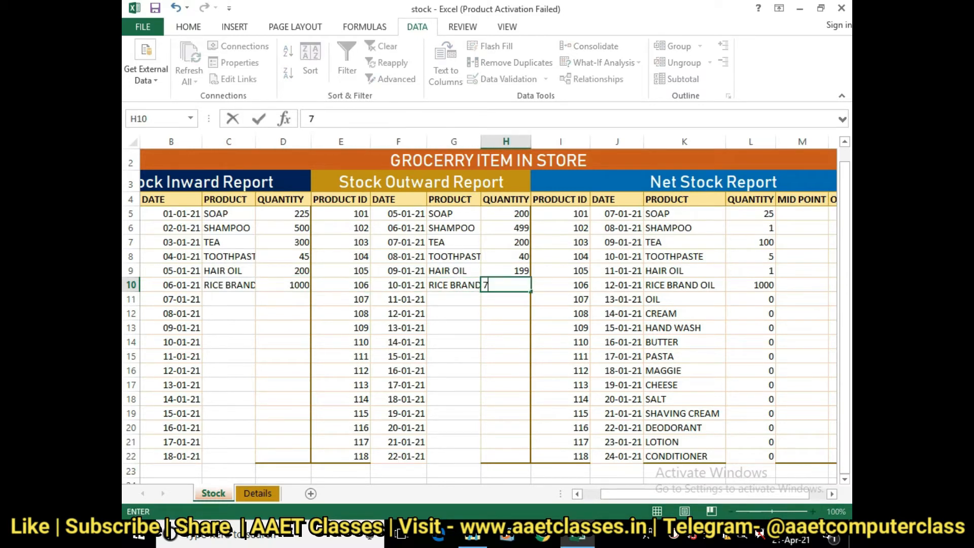
pyautogui.write('99')
pyautogui.press('Return')
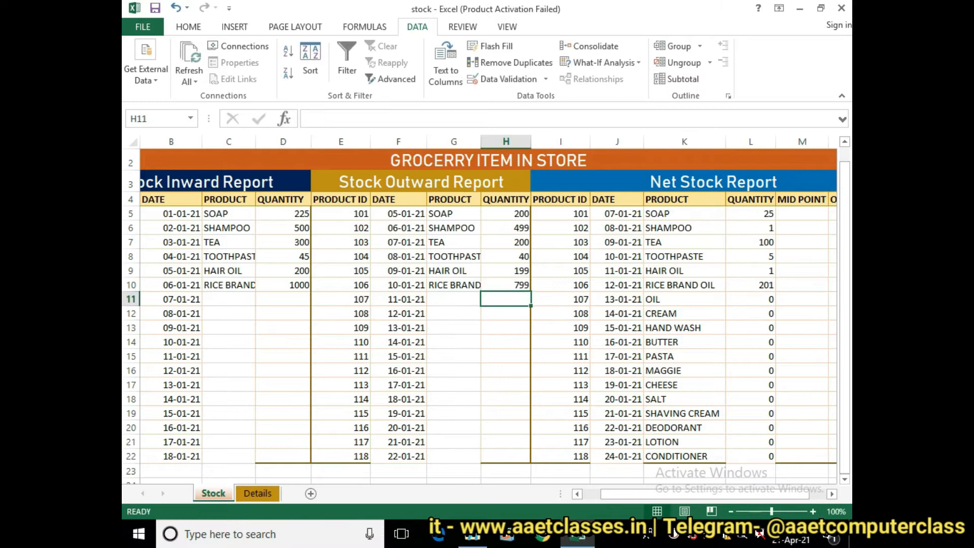
# Choose OIL as the product in C11 of the Stock Inward Report
pyautogui.press('Left')
pyautogui.press('Left')
pyautogui.press('Left')
pyautogui.press('Left')
pyautogui.press('Left')
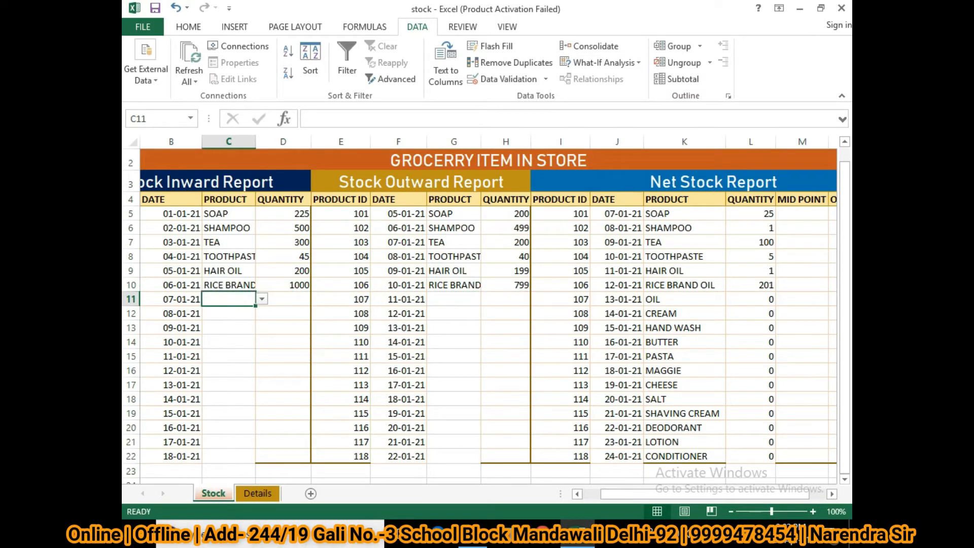
pyautogui.hotkey('alt', 'Down')
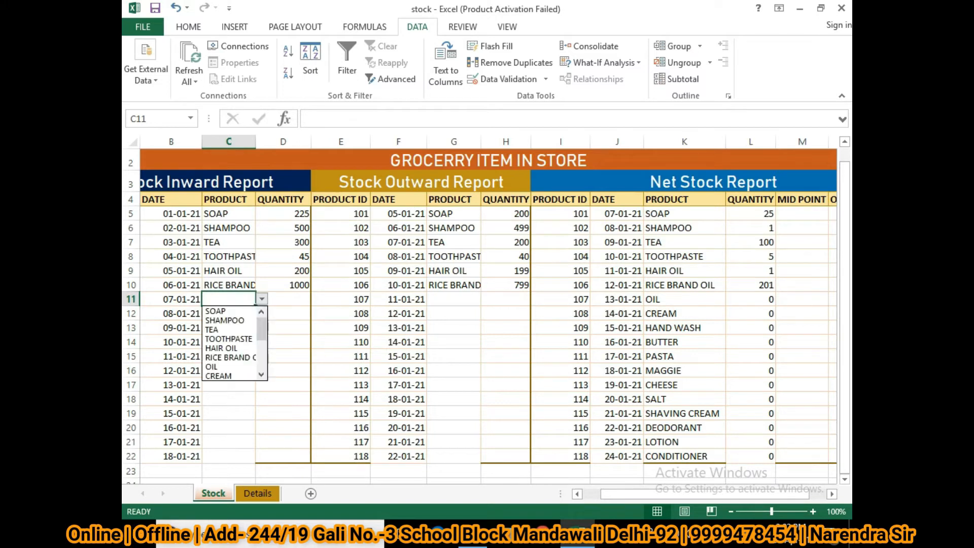
pyautogui.press('Down')
pyautogui.press('Down')
pyautogui.press('Down')
pyautogui.press('Down')
pyautogui.press('Down')
pyautogui.press('Down')
pyautogui.press('Down')
pyautogui.press('Return')
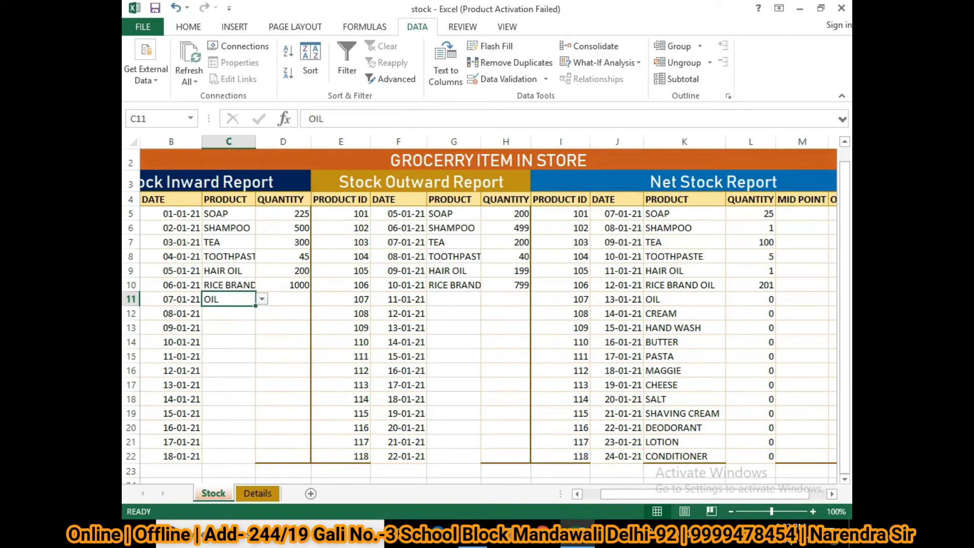
# Choose CREAM as the product in C12 of the Stock Inward Report
pyautogui.press('Down')
pyautogui.hotkey('alt', 'Down')
pyautogui.press('Down')
pyautogui.press('Down')
pyautogui.press('Down')
pyautogui.press('Down')
pyautogui.press('Down')
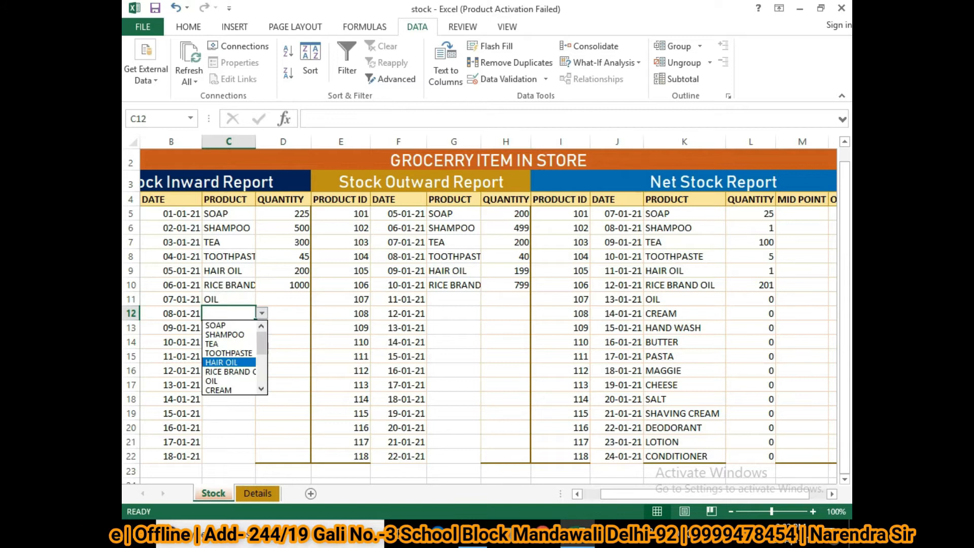
pyautogui.press('Down')
pyautogui.press('Down')
pyautogui.press('Down')
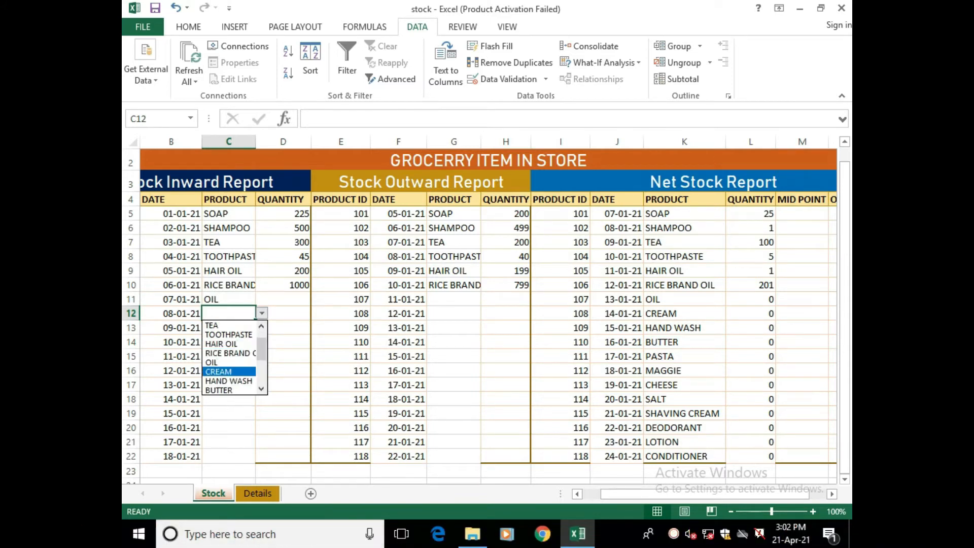
pyautogui.press('Return')
# Choose HAND WASH as the product in C13 of the Stock Inward Report
pyautogui.press('Down')
pyautogui.hotkey('alt', 'Down')
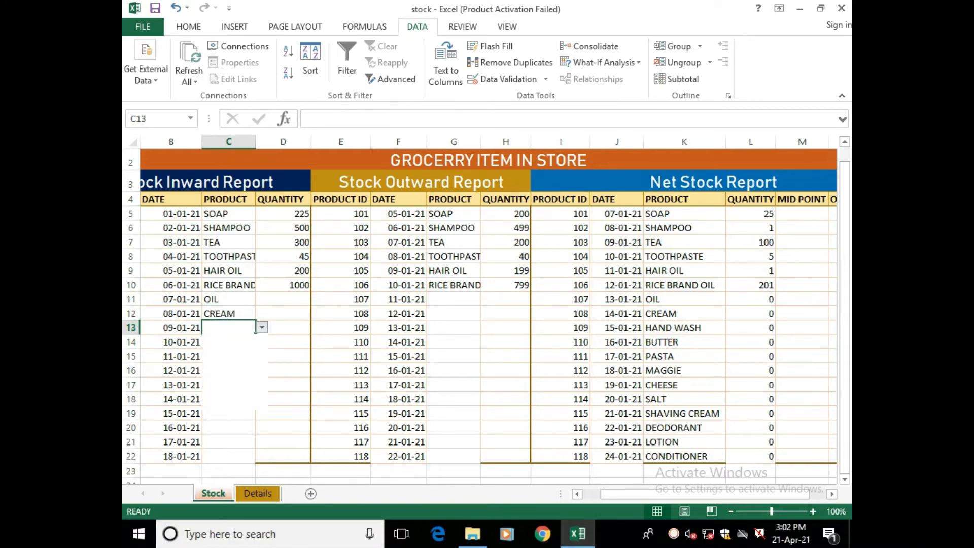
pyautogui.press('Down')
pyautogui.press('Down')
pyautogui.press('Down')
pyautogui.press('Down')
pyautogui.press('Down')
pyautogui.press('Down')
pyautogui.press('Down')
pyautogui.press('Down')
pyautogui.press('Down')
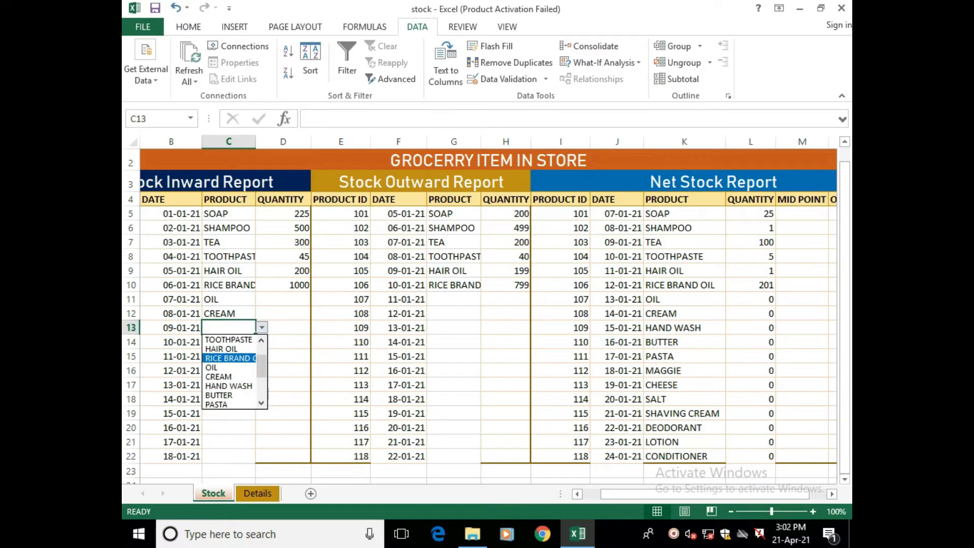
pyautogui.press('Return')
pyautogui.click(229, 400)
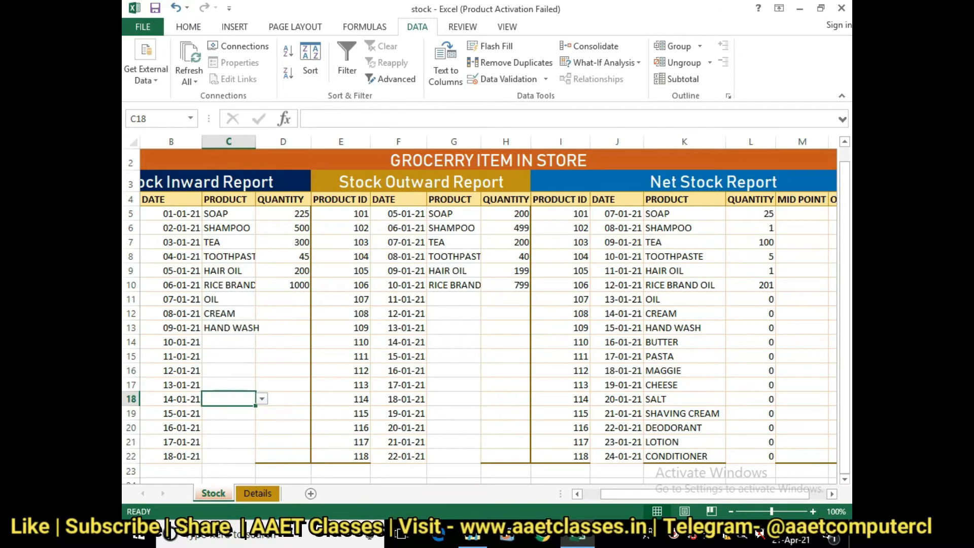
# Choose BUTTER as the product in C14 of the Stock Inward Report
pyautogui.click(228, 342)
pyautogui.hotkey('alt', 'Down')
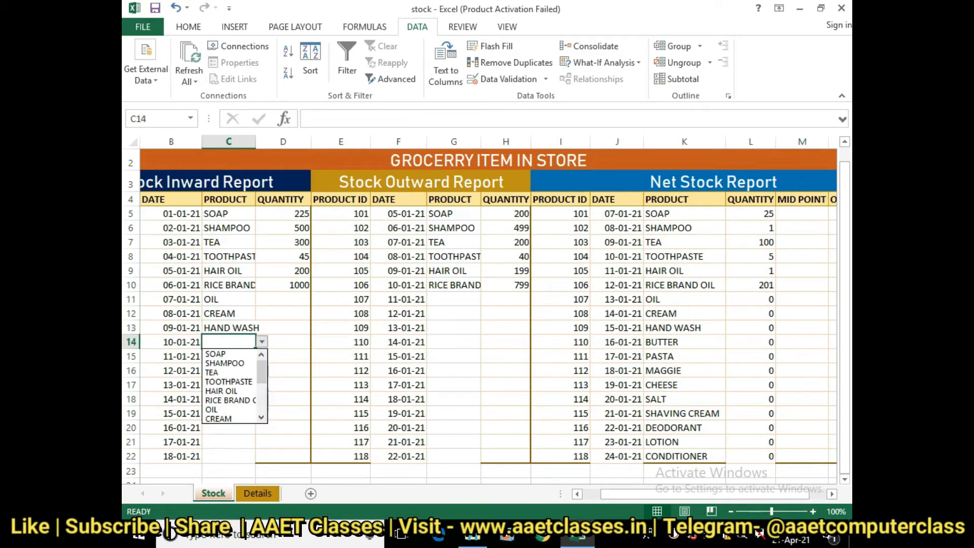
pyautogui.press('Down')
pyautogui.press('Down')
pyautogui.press('Down')
pyautogui.press('Down')
pyautogui.press('Down')
pyautogui.press('Down')
pyautogui.press('Down')
pyautogui.press('Down')
pyautogui.press('Down')
pyautogui.press('Down')
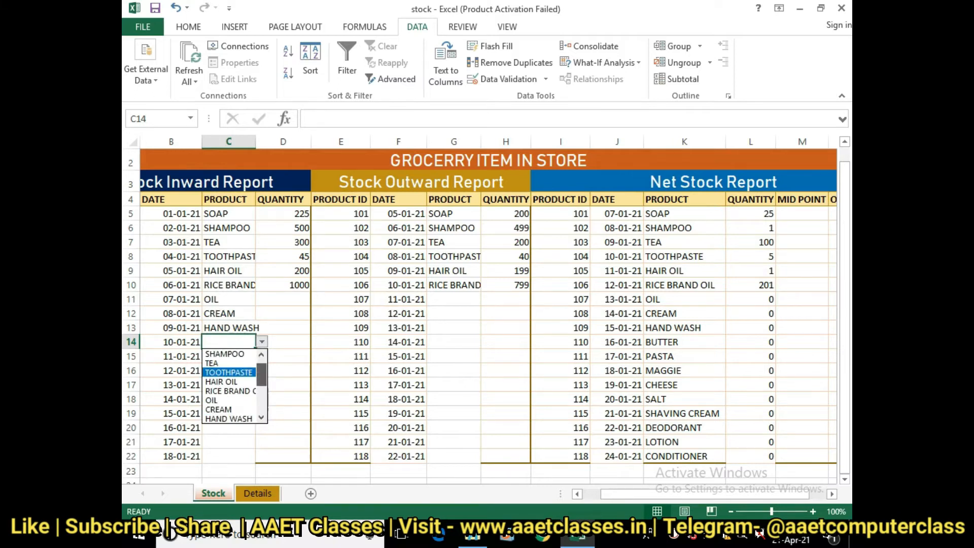
pyautogui.press('Return')
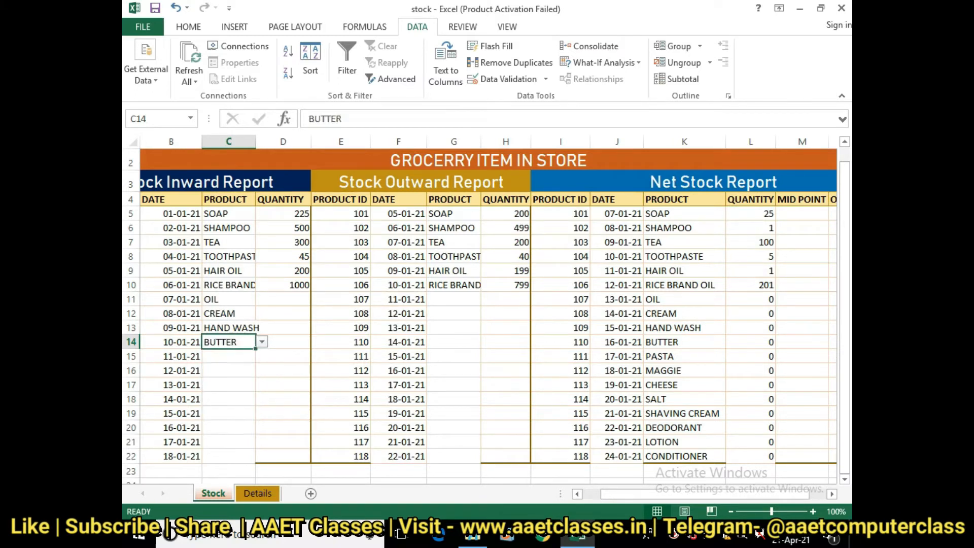
# Choose PASTA as the product in C15 of the Stock Inward Report
pyautogui.press('Return')
pyautogui.hotkey('alt', 'Down')
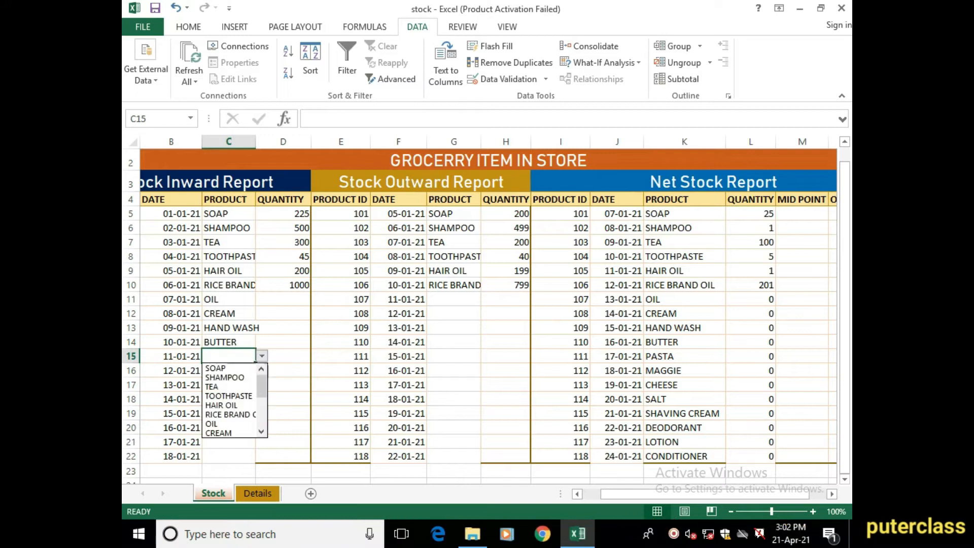
pyautogui.press('Down')
pyautogui.press('Down')
pyautogui.press('Down')
pyautogui.press('Down')
pyautogui.press('Down')
pyautogui.press('Down')
pyautogui.press('Down')
pyautogui.press('Down')
pyautogui.press('Down')
pyautogui.press('Down')
pyautogui.press('Down')
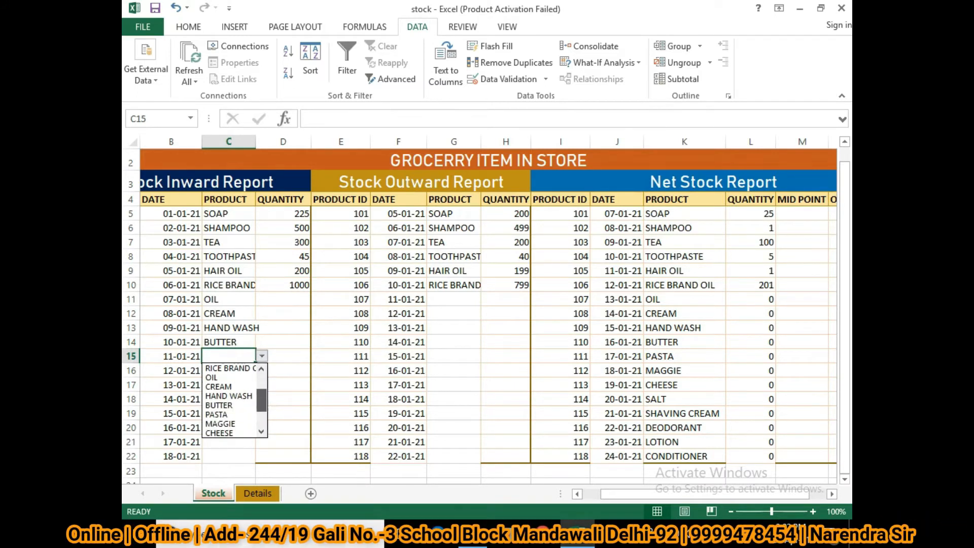
pyautogui.press('Return')
pyautogui.press('Return')
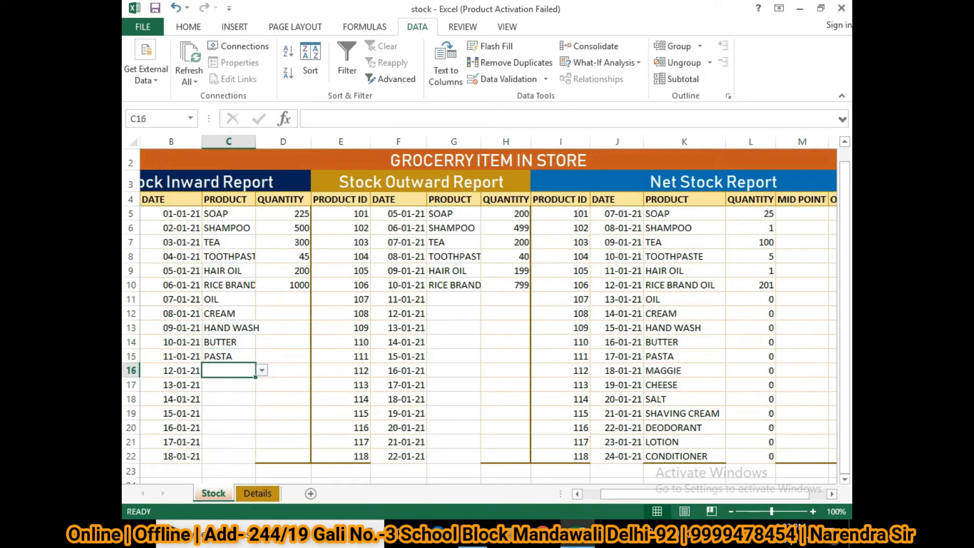
# Choose MAGGIE in C16 and CHEESE in C17 as products of the Stock Inward Report
pyautogui.click(262, 370)
pyautogui.moveTo(261, 400); pyautogui.dragTo(261, 424)
pyautogui.click(228, 410)
pyautogui.press('Return')
pyautogui.click(262, 385)
pyautogui.moveTo(262, 413); pyautogui.dragTo(262, 438)
pyautogui.click(229, 434)
pyautogui.press('Return')
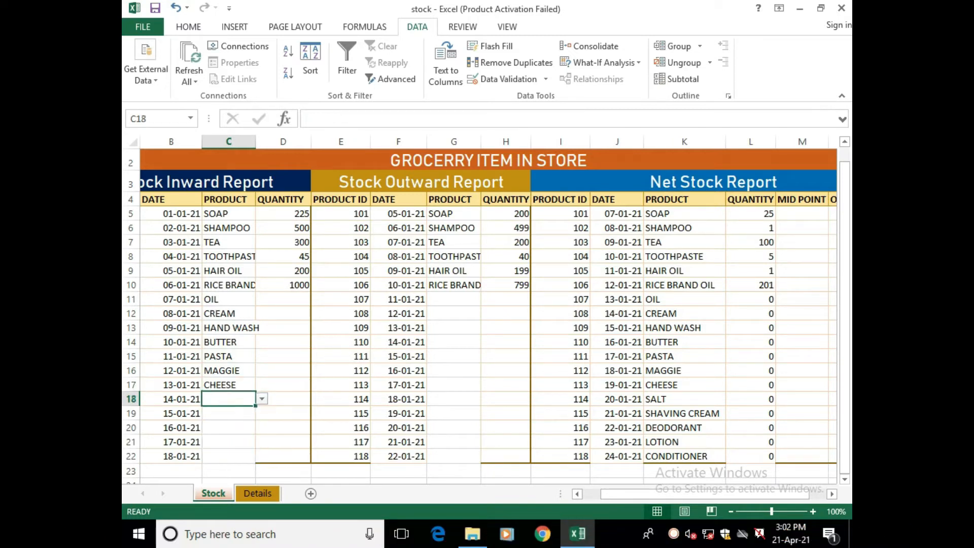
# Choose SALT in C18 and SHAVING CREAM in C19 as products of the Stock Inward Report
pyautogui.click(262, 399)
pyautogui.moveTo(262, 436); pyautogui.dragTo(262, 456)
pyautogui.press('Return')
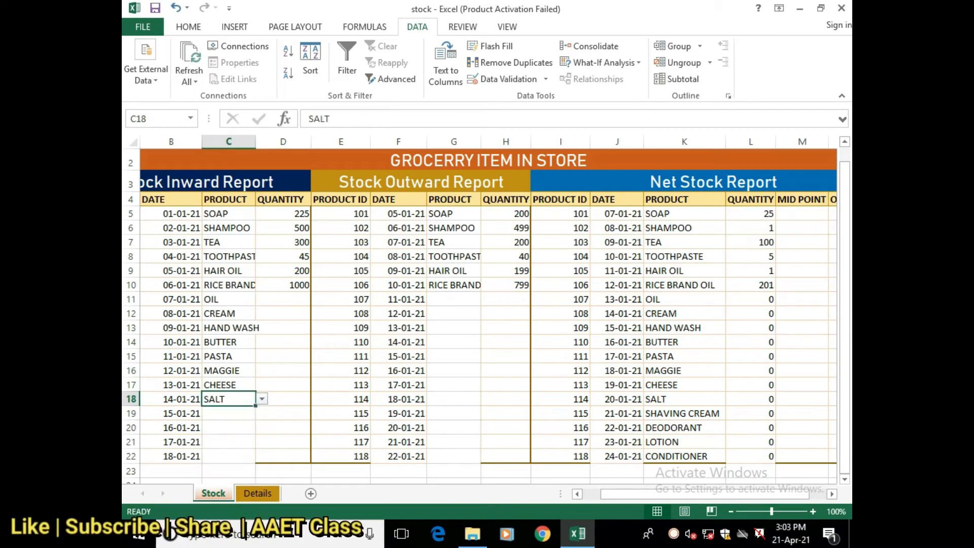
pyautogui.press('Return')
pyautogui.hotkey('alt', 'Down')
pyautogui.moveTo(261, 445); pyautogui.dragTo(261, 467)
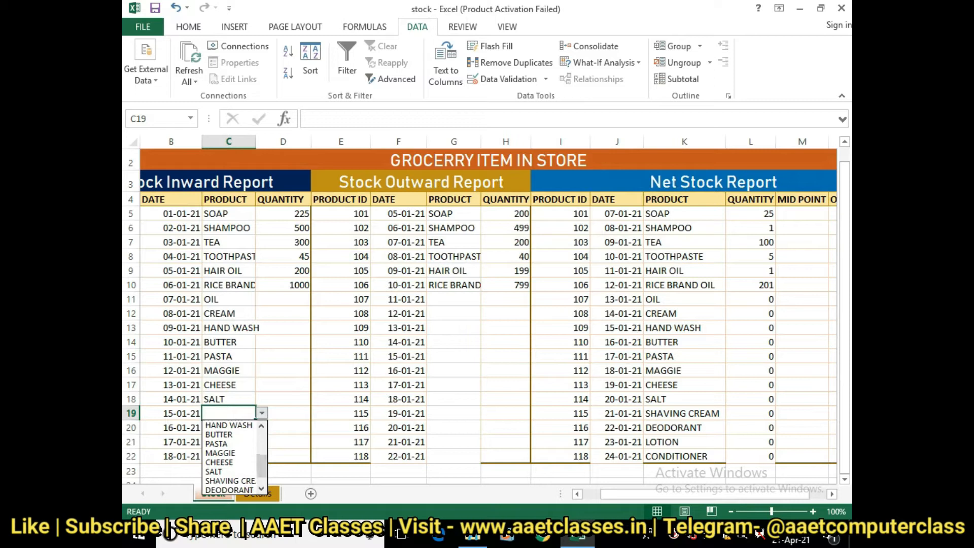
pyautogui.click(230, 482)
pyautogui.press('Return')
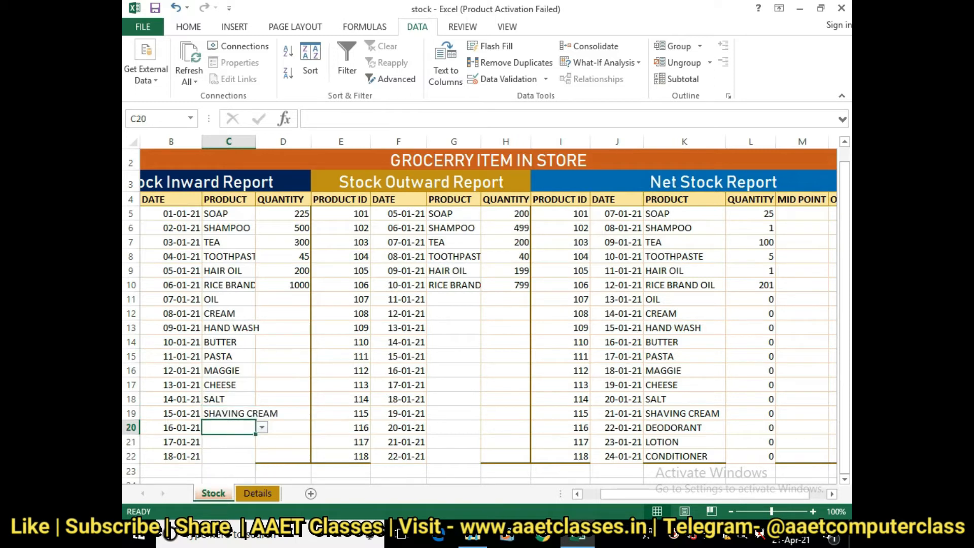
# Choose DEODORANT in C20 and LOTION in C21 as products of the Stock Inward Report
pyautogui.click(262, 428)
pyautogui.scroll(-4, 233, 472)
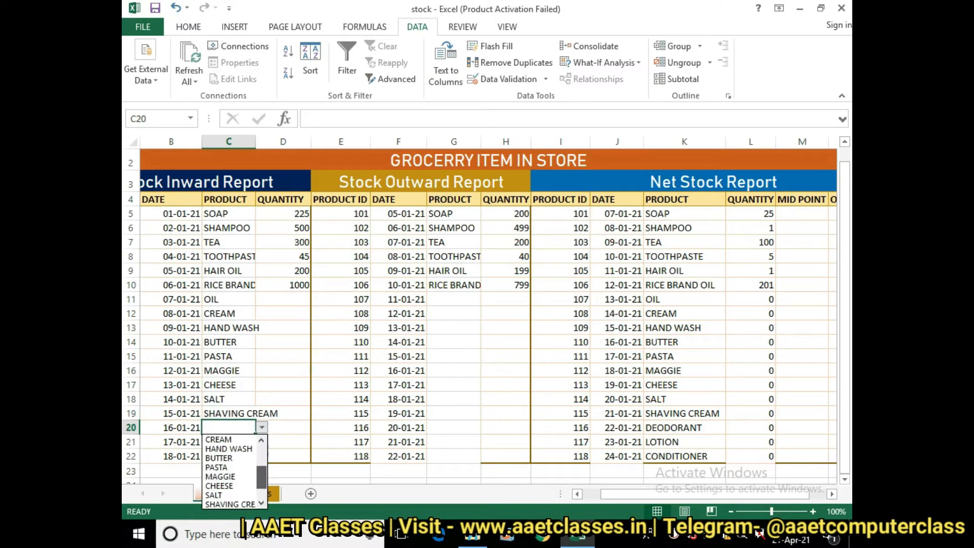
pyautogui.click(226, 485)
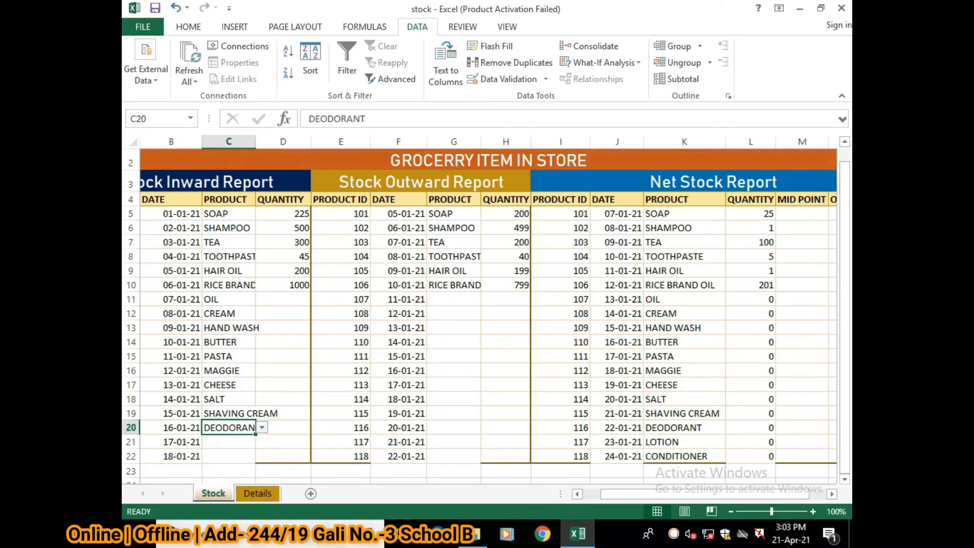
pyautogui.click(228, 442)
pyautogui.click(262, 442)
pyautogui.moveTo(262, 382); pyautogui.dragTo(261, 413)
pyautogui.click(226, 420)
# Choose CONDITIONER as the product in C22 of the Stock Inward Report
pyautogui.click(229, 457)
pyautogui.click(261, 456)
pyautogui.moveTo(262, 397); pyautogui.dragTo(261, 428)
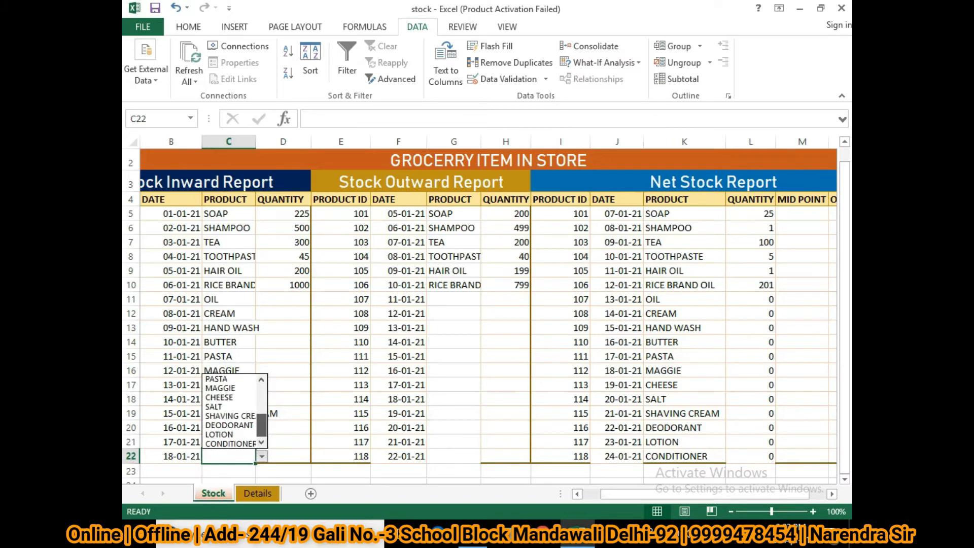
pyautogui.click(226, 444)
pyautogui.click(283, 442)
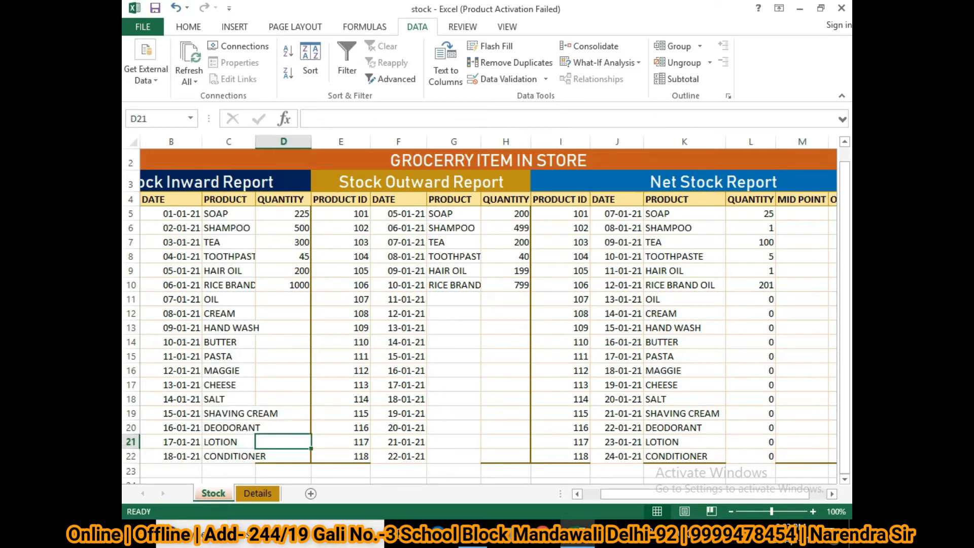
# Choose OIL in G11 and CREAM in G12 as products of the Stock Outward Report
pyautogui.click(453, 299)
pyautogui.click(487, 299)
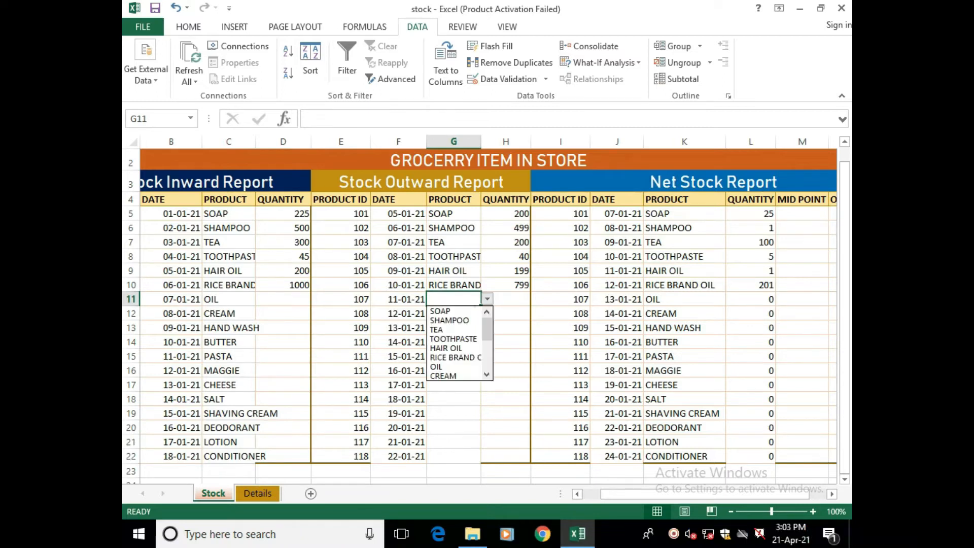
pyautogui.click(442, 367)
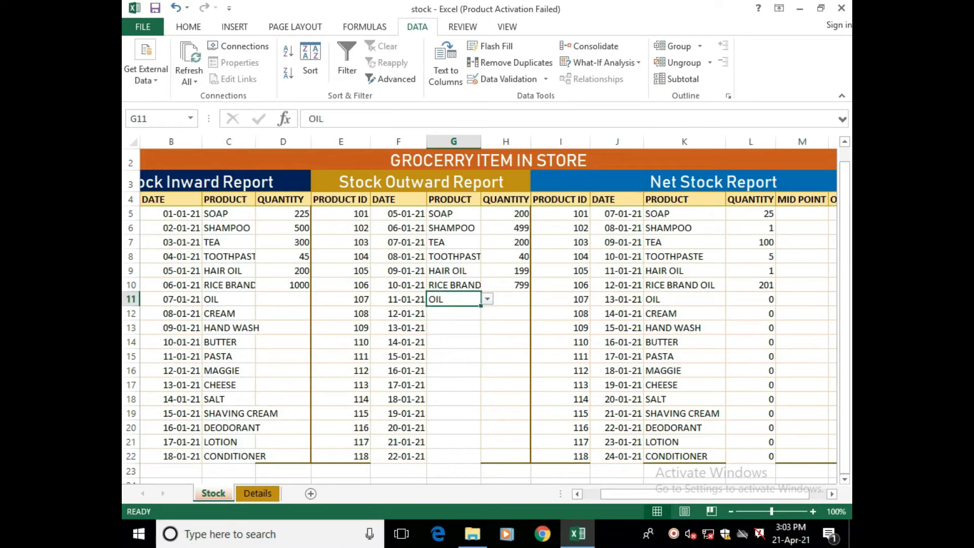
pyautogui.click(453, 314)
pyautogui.click(487, 313)
pyautogui.click(441, 380)
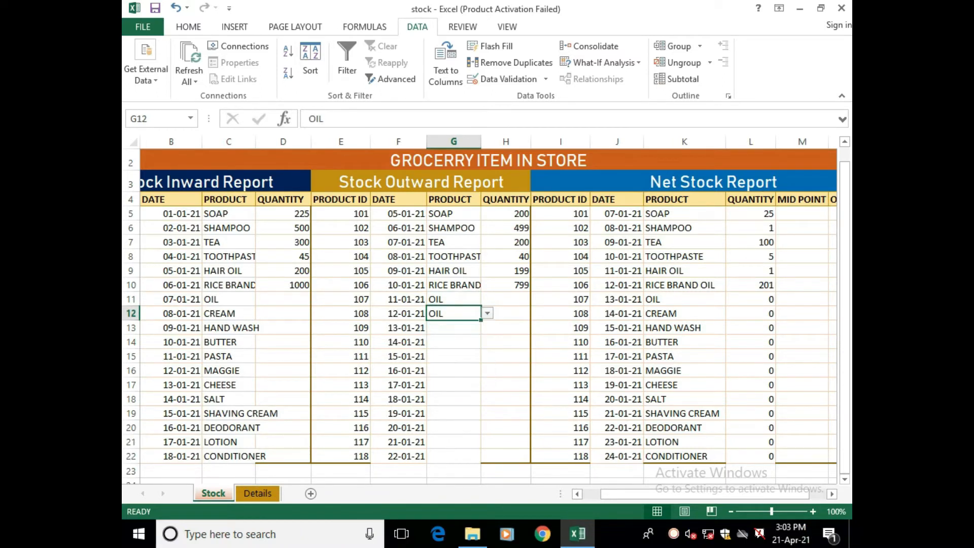
pyautogui.click(488, 314)
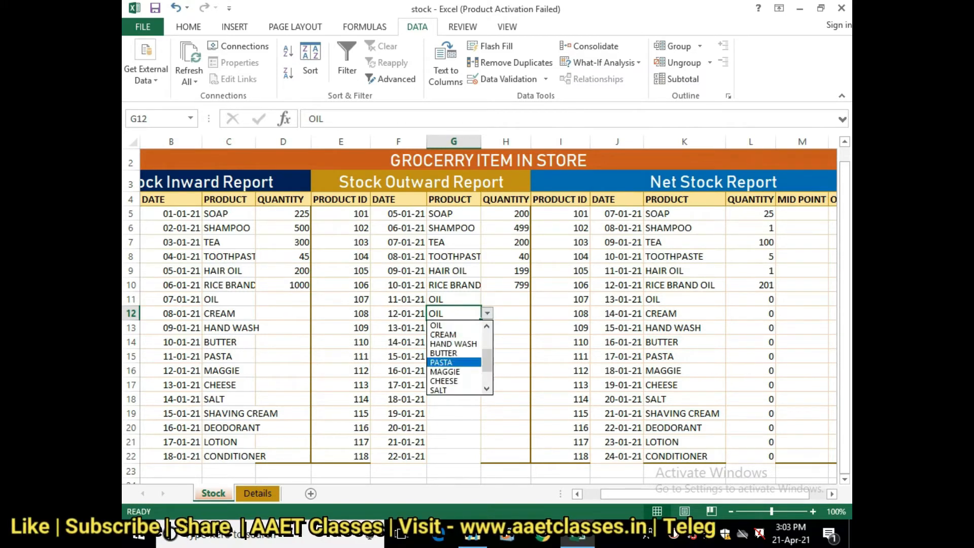
pyautogui.click(444, 335)
# Open the list of product choices for G13 of the Stock Outward Report
pyautogui.click(453, 328)
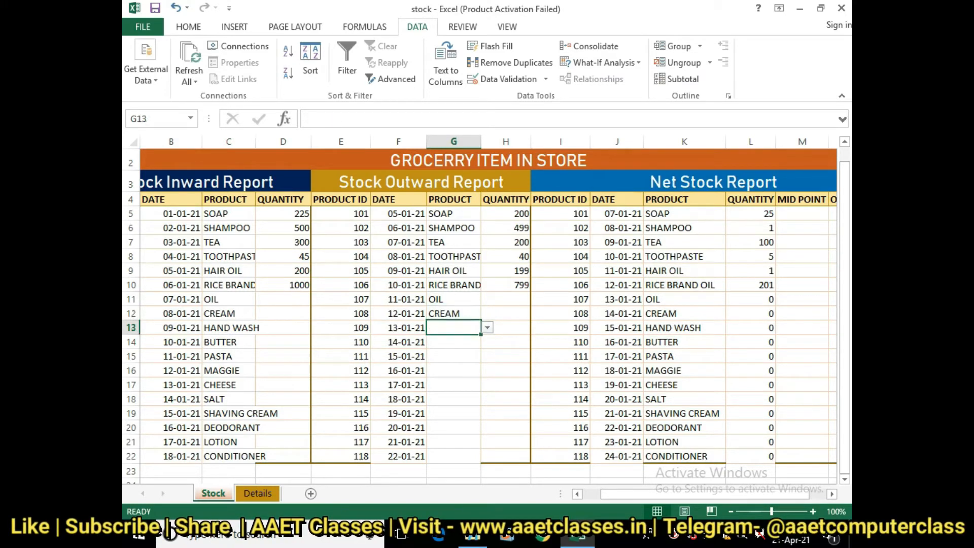
pyautogui.click(487, 328)
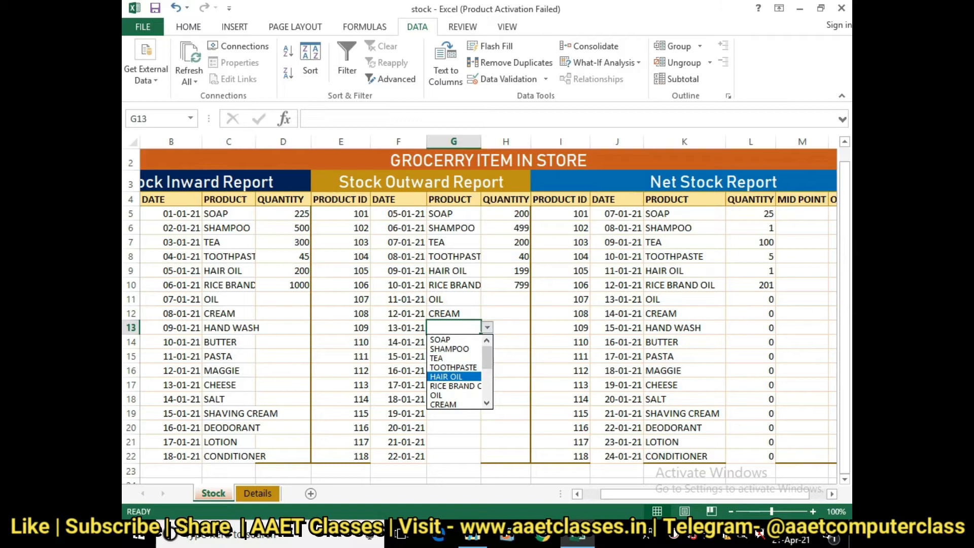
pyautogui.scroll(-3, 454, 372)
pyautogui.scroll(1, 454, 372)
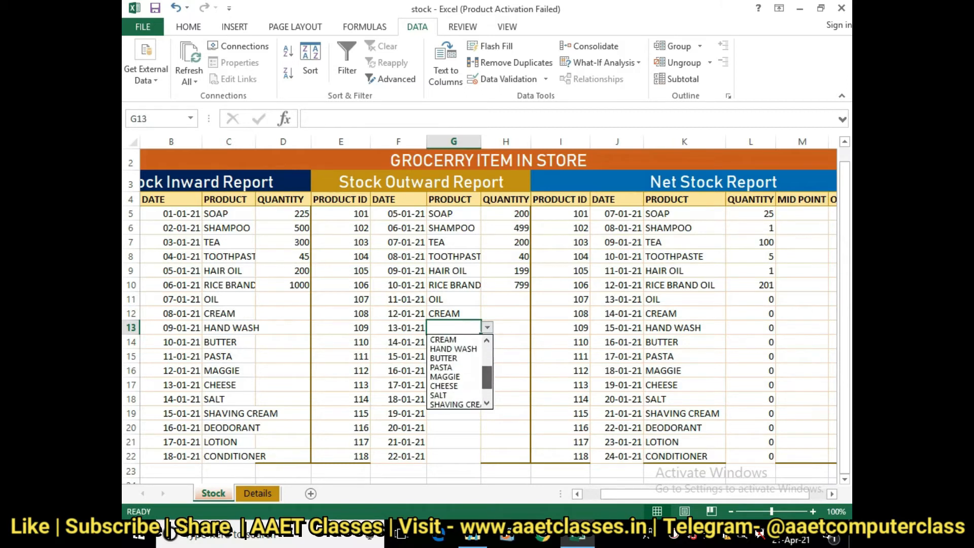
# Choose HAND WASH in G13 and BUTTER in G14 from the product lists of the Stock Outward Report
pyautogui.click(454, 349)
pyautogui.click(453, 342)
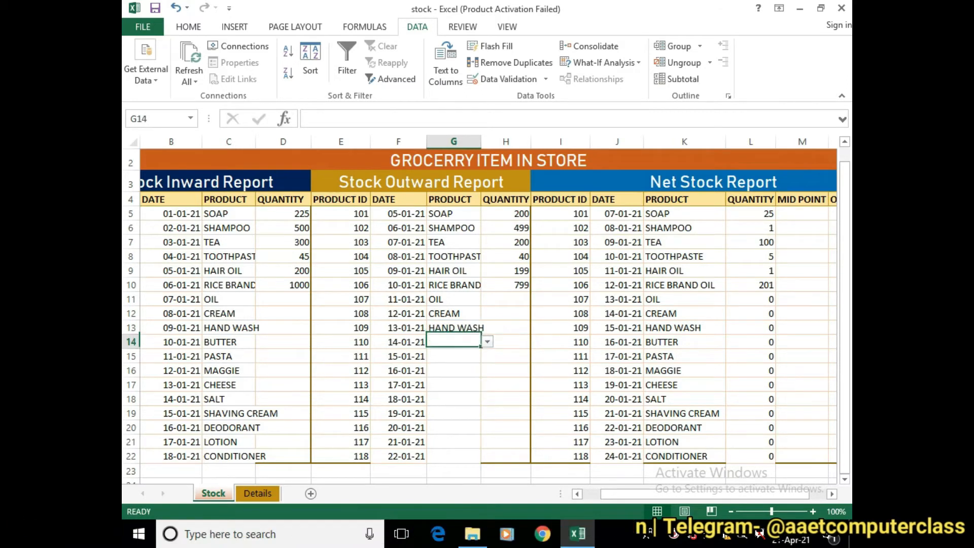
pyautogui.click(487, 342)
pyautogui.scroll(-3, 454, 382)
pyautogui.click(454, 390)
# Choose PASTA in G15 and MAGGIE in G16 from the outward report's product lists
pyautogui.click(454, 357)
pyautogui.click(487, 356)
pyautogui.scroll(-2, 454, 401)
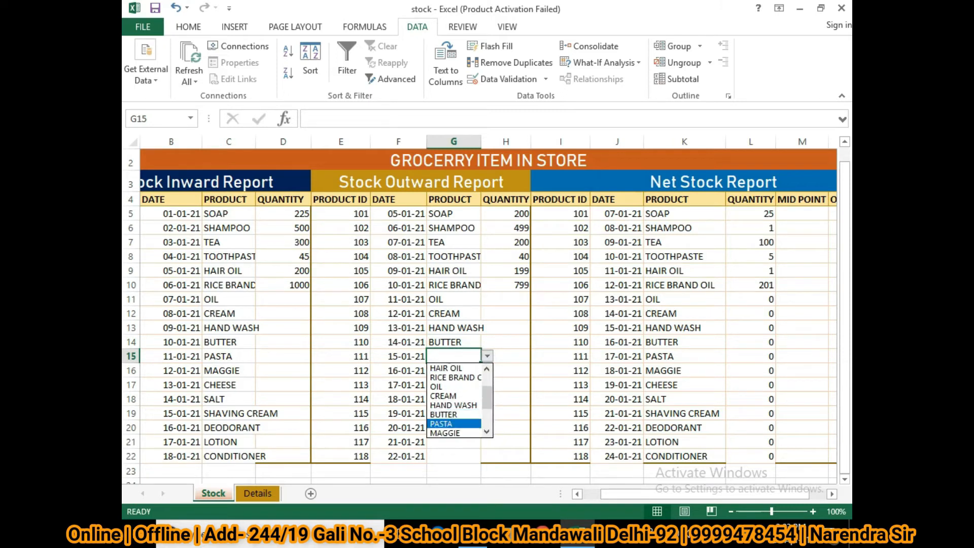
pyautogui.click(454, 424)
pyautogui.click(453, 385)
pyautogui.click(454, 370)
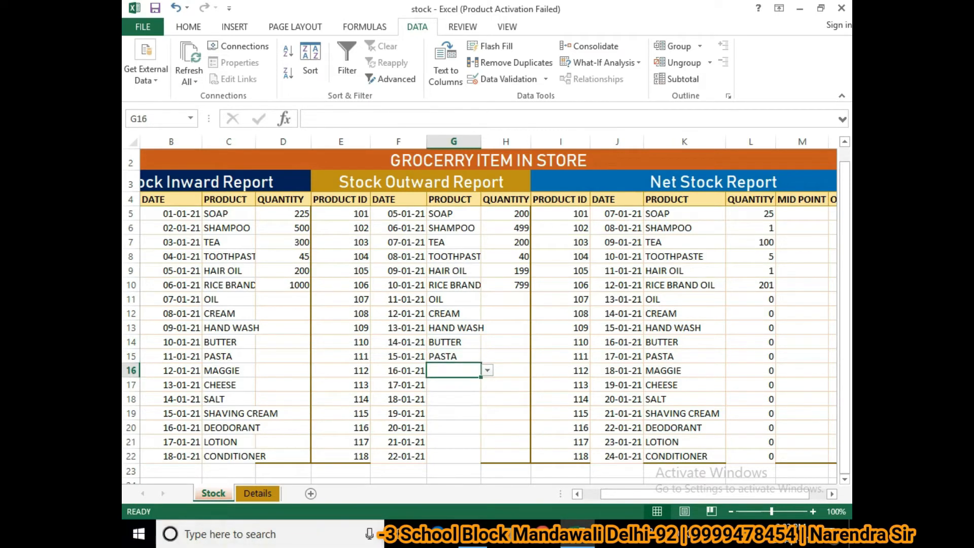
pyautogui.click(487, 370)
pyautogui.moveTo(487, 399); pyautogui.dragTo(487, 418)
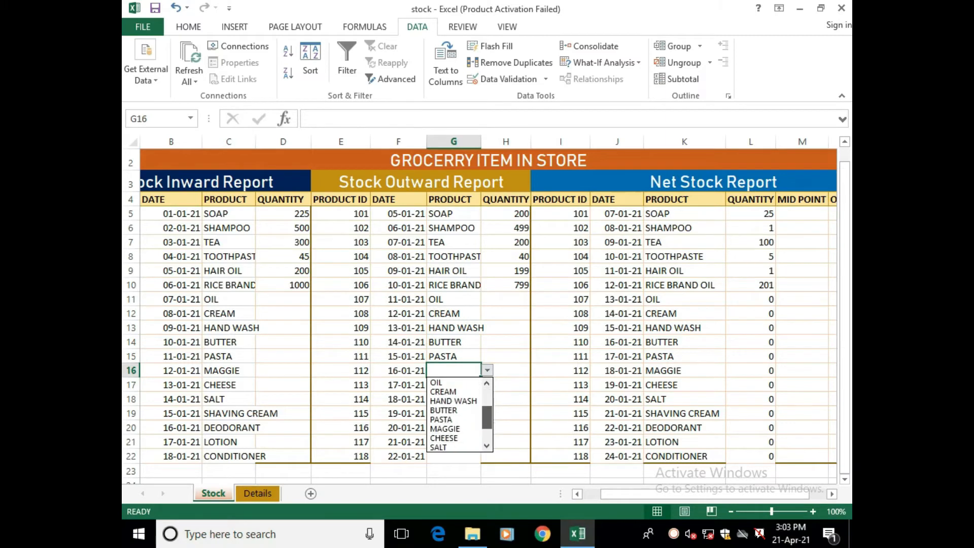
pyautogui.click(454, 429)
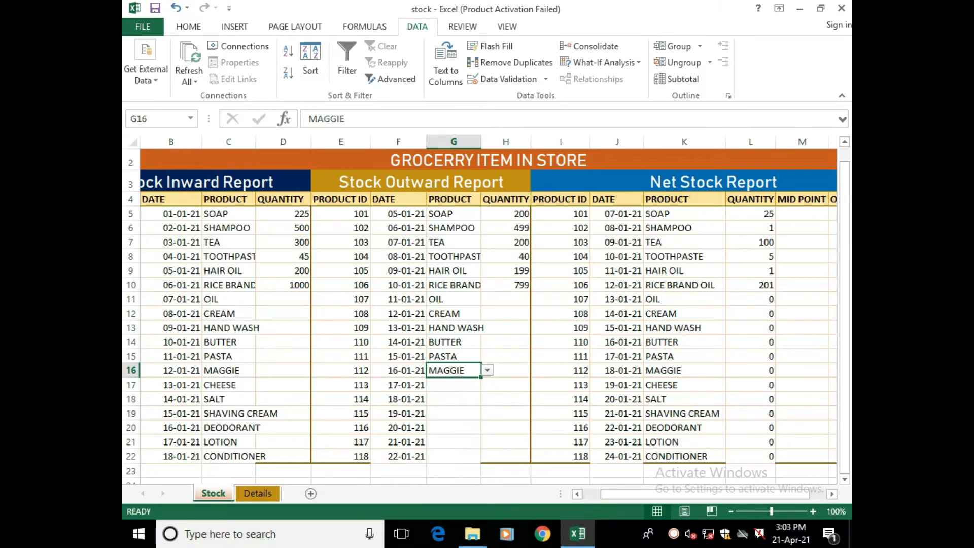
# Choose CHEESE in G17 and SALT in G18 from the outward report's product lists
pyautogui.click(454, 385)
pyautogui.click(487, 385)
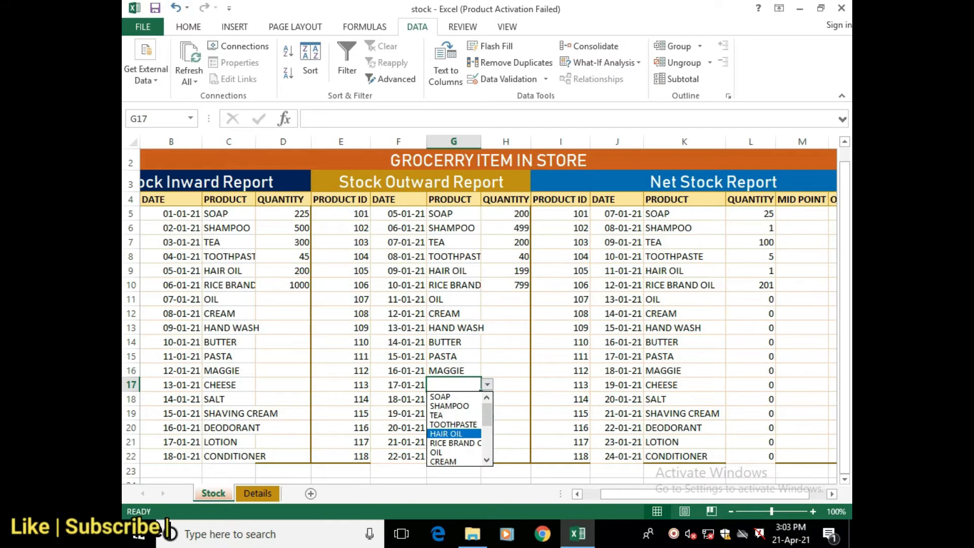
pyautogui.scroll(-3, 454, 429)
pyautogui.click(447, 443)
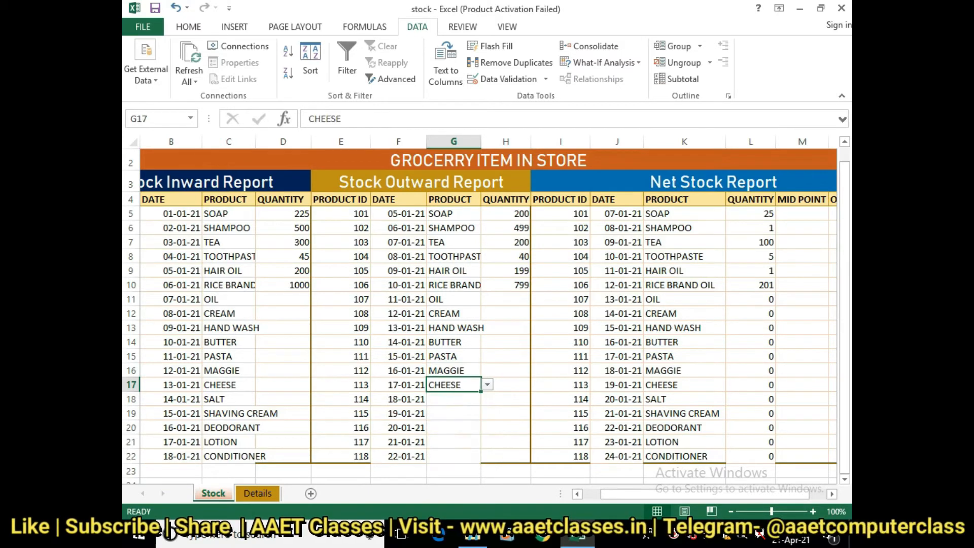
pyautogui.click(454, 400)
pyautogui.click(487, 400)
pyautogui.scroll(-4, 457, 443)
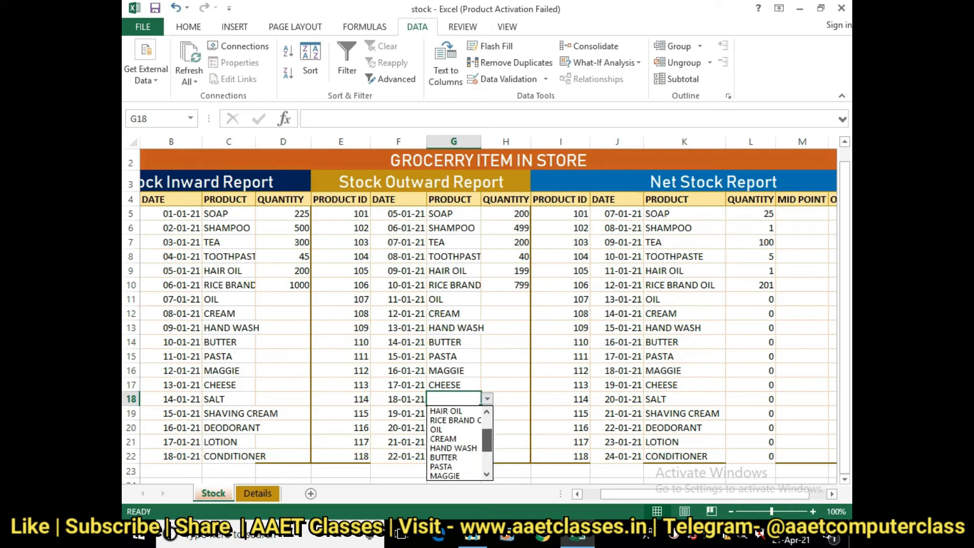
pyautogui.scroll(-3, 457, 443)
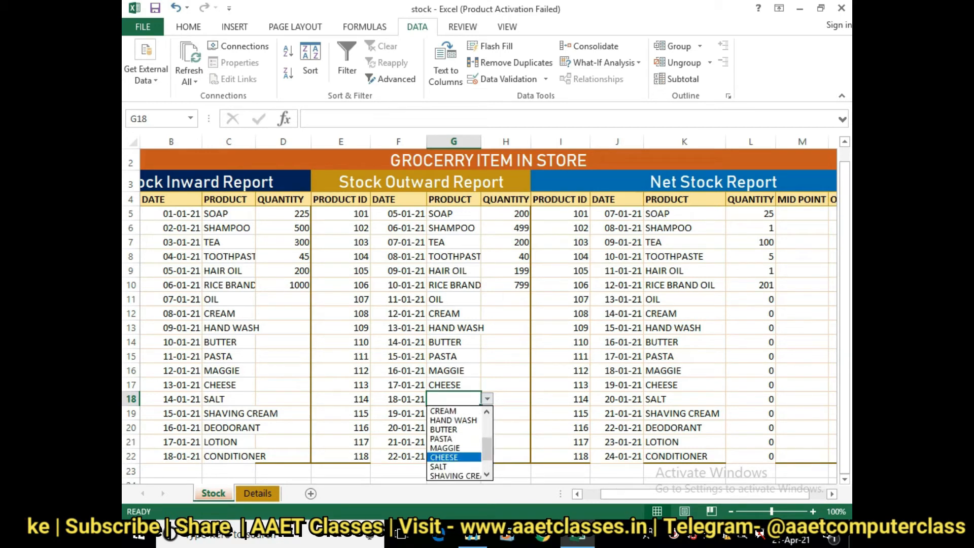
pyautogui.press('Return')
# Choose SHAVING CREAM as the outward product in G19, for product ID 115
pyautogui.press('Return')
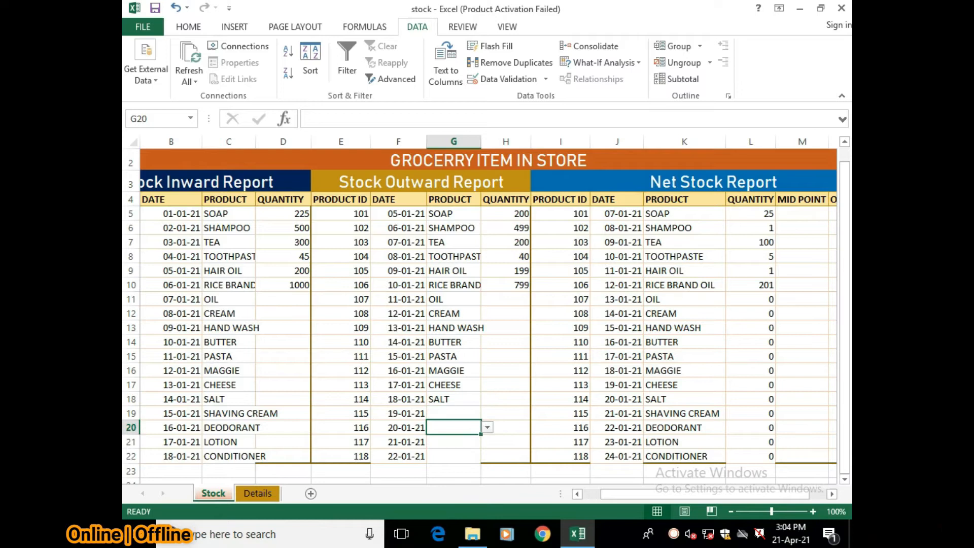
pyautogui.hotkey('alt', 'Down')
pyautogui.scroll(-10, 457, 456)
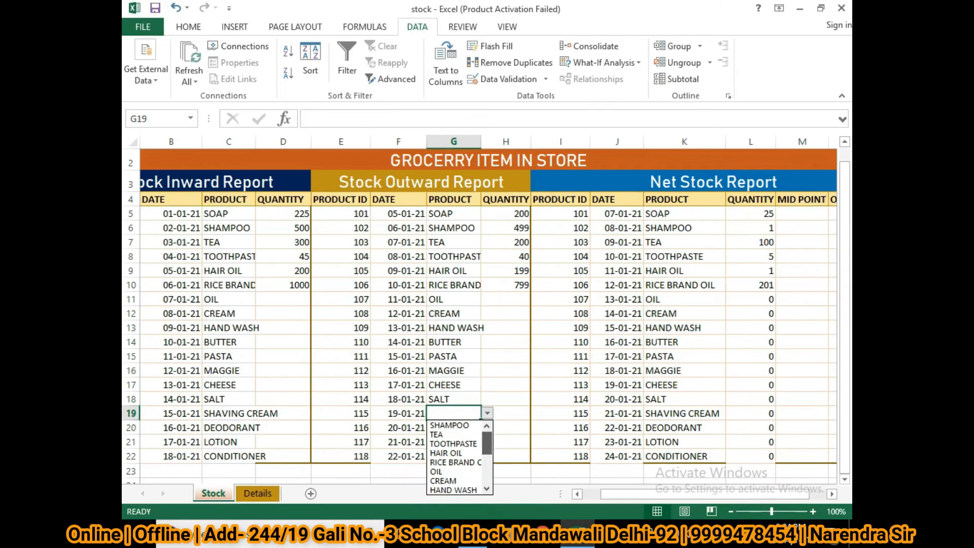
pyautogui.press('Return')
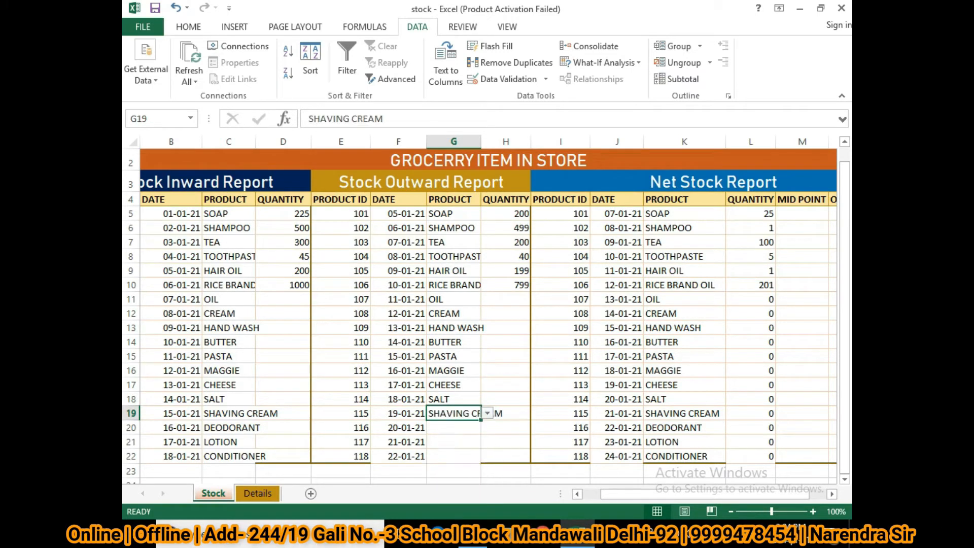
# Choose DEODORANT as the outward product in G20, for product ID 116
pyautogui.press('Return')
pyautogui.hotkey('alt', 'Down')
pyautogui.press('Down')
pyautogui.press('Down')
pyautogui.press('Down')
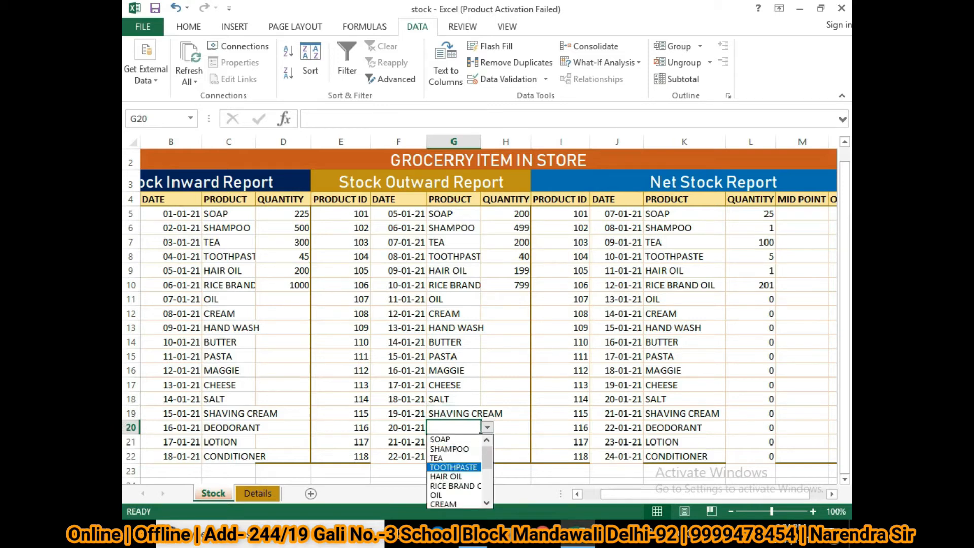
pyautogui.press('Down')
pyautogui.press('Down')
pyautogui.press('Down')
pyautogui.press('Down')
pyautogui.press('Down')
pyautogui.press('Down')
pyautogui.press('Down')
pyautogui.press('Down')
pyautogui.press('Down')
pyautogui.press('Down')
pyautogui.press('Down')
pyautogui.press('Down')
pyautogui.press('Return')
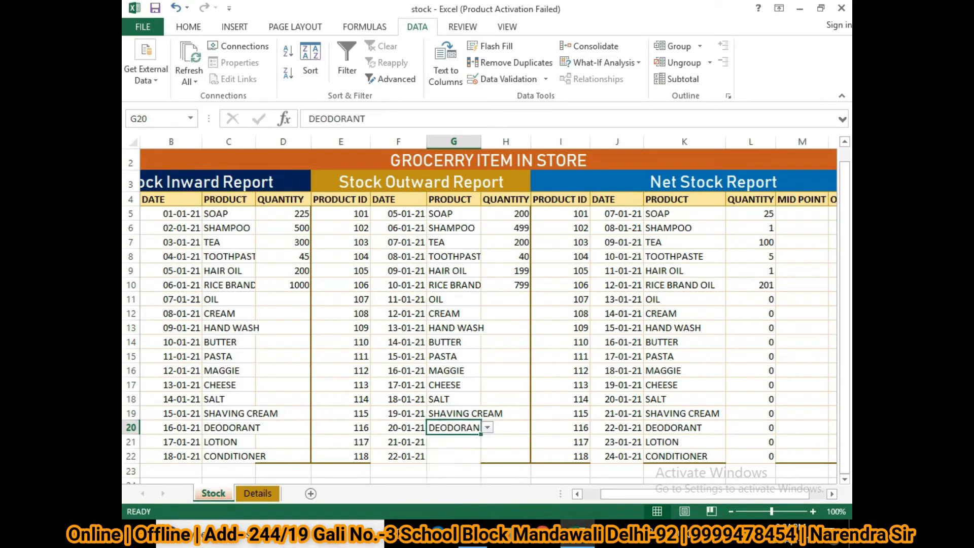
# Choose LOTION as the outward product in G21, for product ID 117
pyautogui.press('Return')
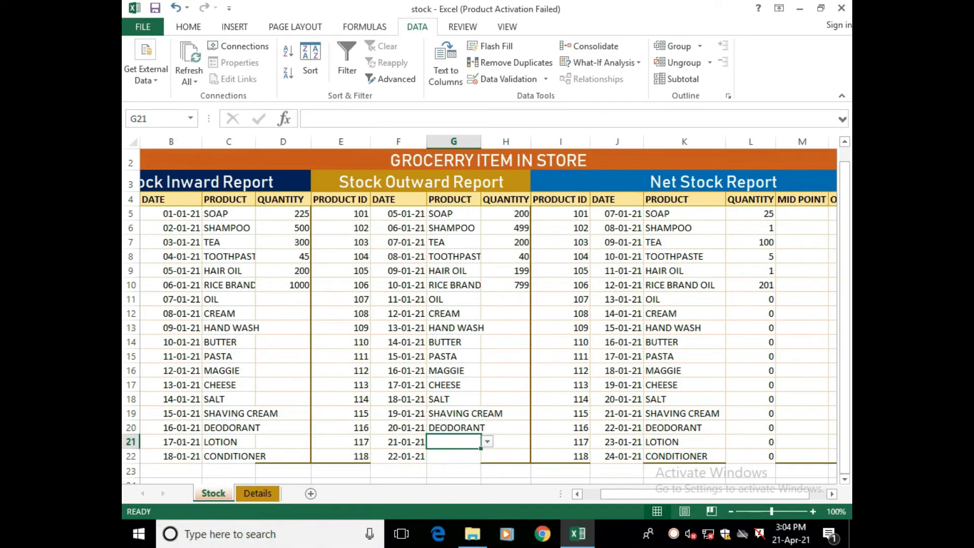
pyautogui.hotkey('alt', 'Down')
pyautogui.press('Down')
pyautogui.press('Down')
pyautogui.press('Down')
pyautogui.press('Down')
pyautogui.press('Down')
pyautogui.press('Down')
pyautogui.press('Down')
pyautogui.press('Down')
pyautogui.press('Down')
pyautogui.press('Down')
pyautogui.press('Down')
pyautogui.press('Down')
pyautogui.press('Down')
pyautogui.press('Down')
pyautogui.press('Down')
pyautogui.press('Down')
pyautogui.press('Down')
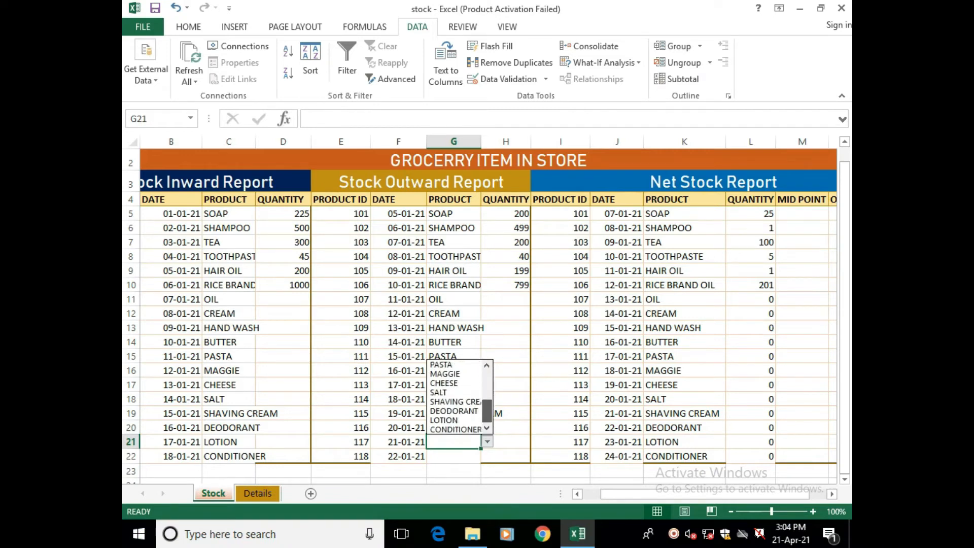
pyautogui.press('Return')
# Choose CONDITIONER as the outward product in G22, for product ID 118
pyautogui.press('Return')
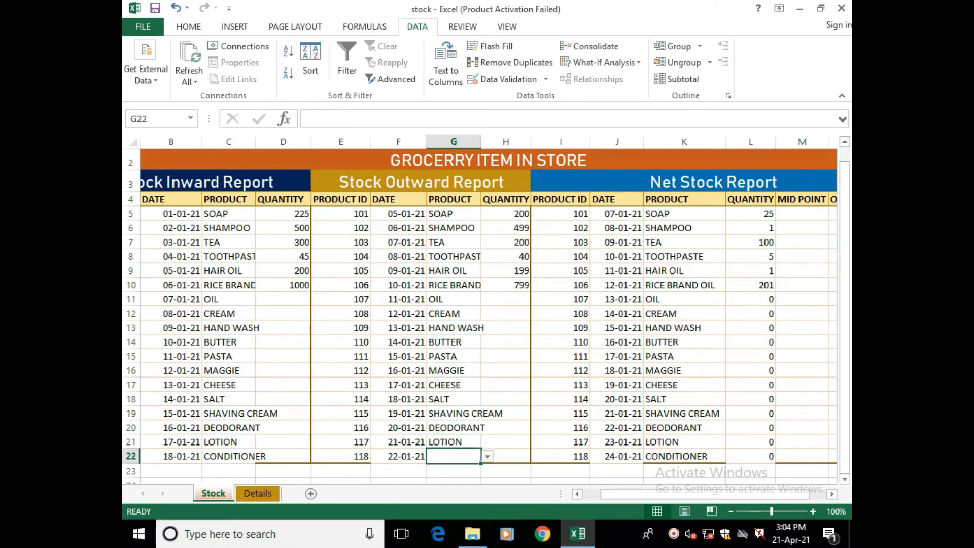
pyautogui.hotkey('alt', 'Down')
pyautogui.press('Down')
pyautogui.press('Down')
pyautogui.press('Down')
pyautogui.press('Down')
pyautogui.press('Down')
pyautogui.press('Down')
pyautogui.press('Down')
pyautogui.press('Down')
pyautogui.press('Down')
pyautogui.press('Down')
pyautogui.press('Down')
pyautogui.press('Down')
pyautogui.press('Down')
pyautogui.press('Down')
pyautogui.press('Down')
pyautogui.press('Down')
pyautogui.press('Down')
pyautogui.press('Down')
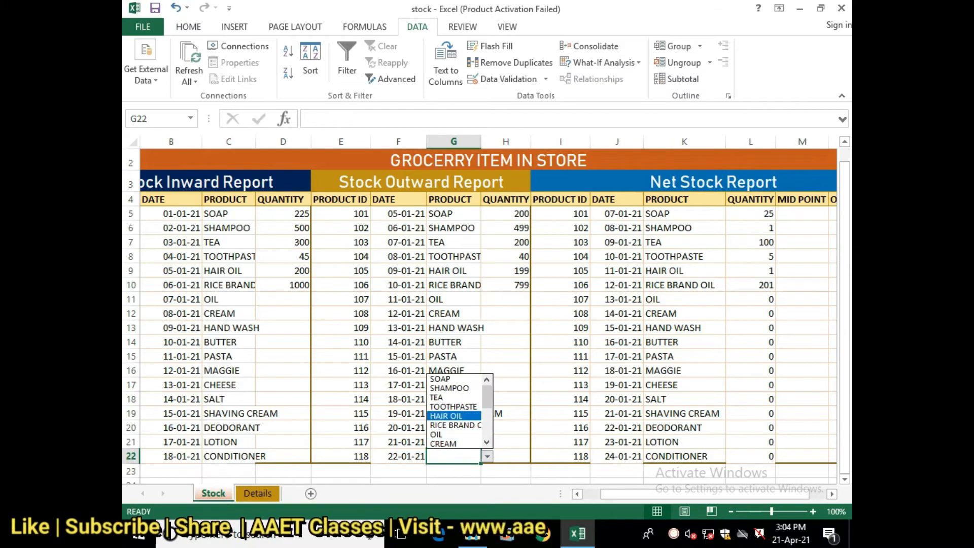
pyautogui.click(456, 444)
# Autofit the width of product columns G and C to their longest entries
pyautogui.click(506, 442)
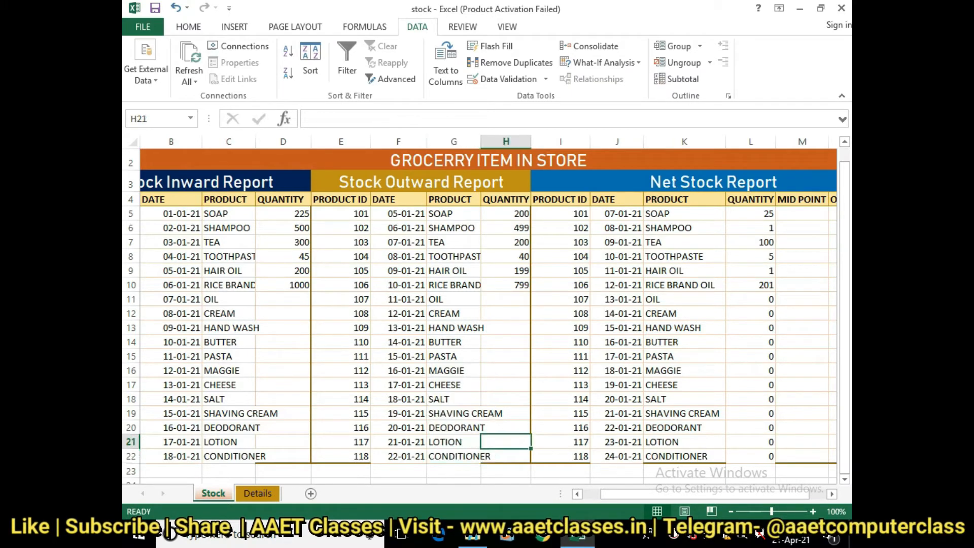
pyautogui.doubleClick(480, 141)
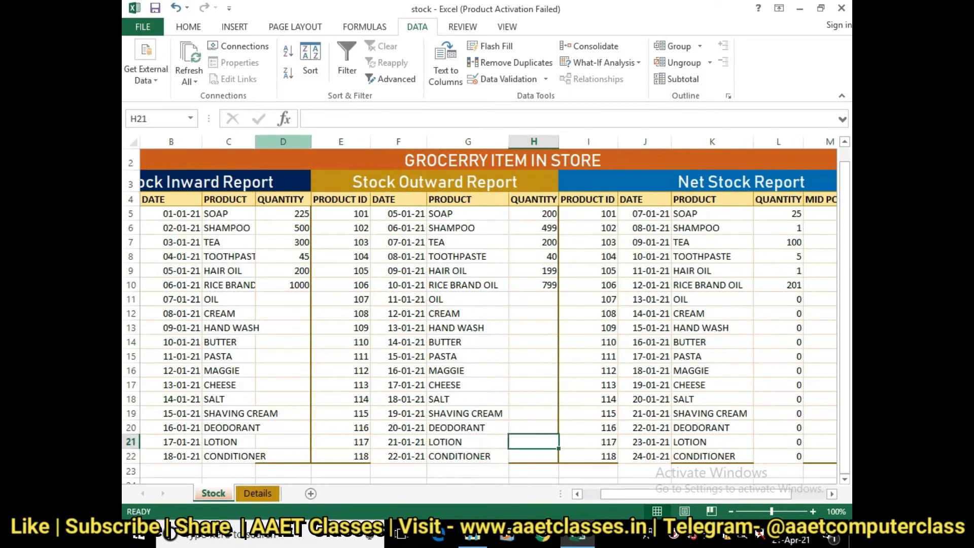
pyautogui.doubleClick(256, 142)
# Enter inward quantities of 700 for OIL in D11 and 500 for CREAM in D12
pyautogui.click(312, 370)
pyautogui.click(311, 300)
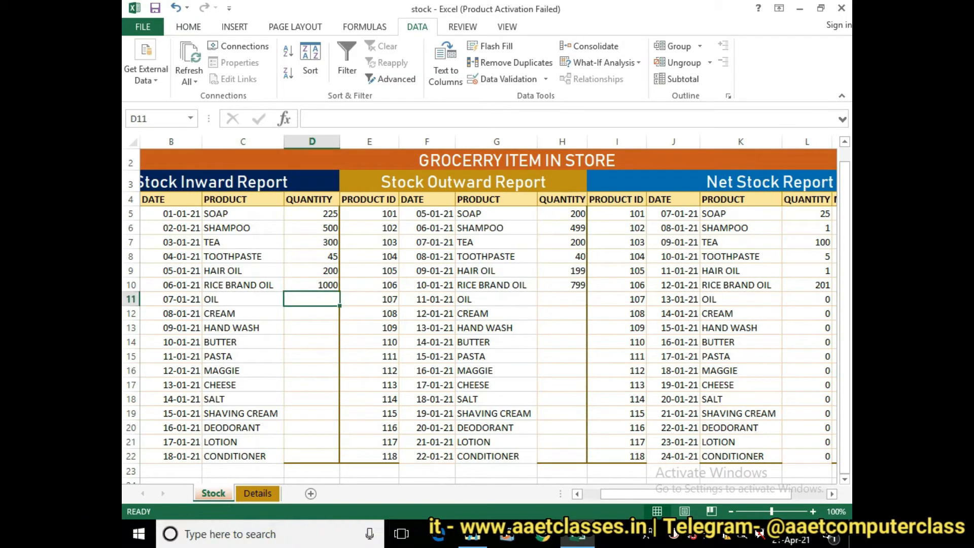
pyautogui.write('700')
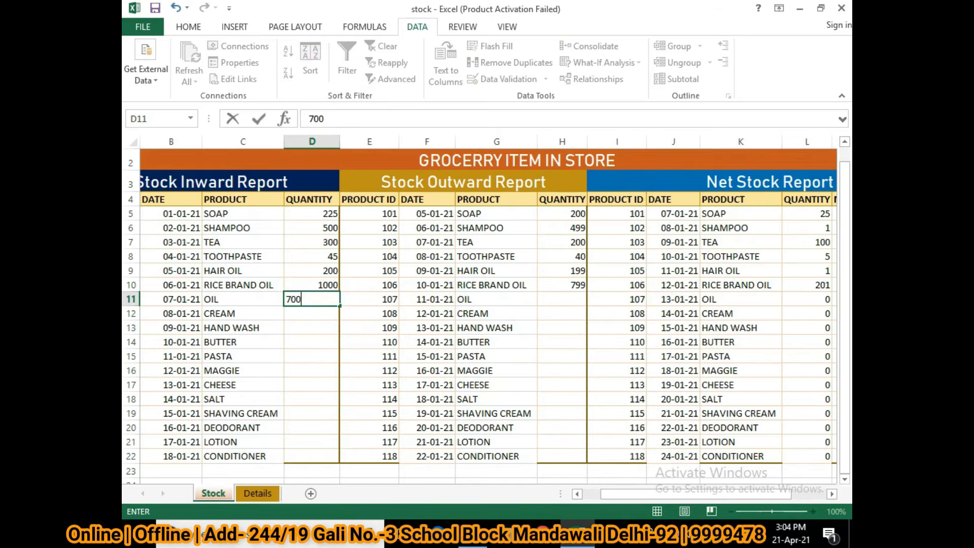
pyautogui.press('Return')
pyautogui.write('500')
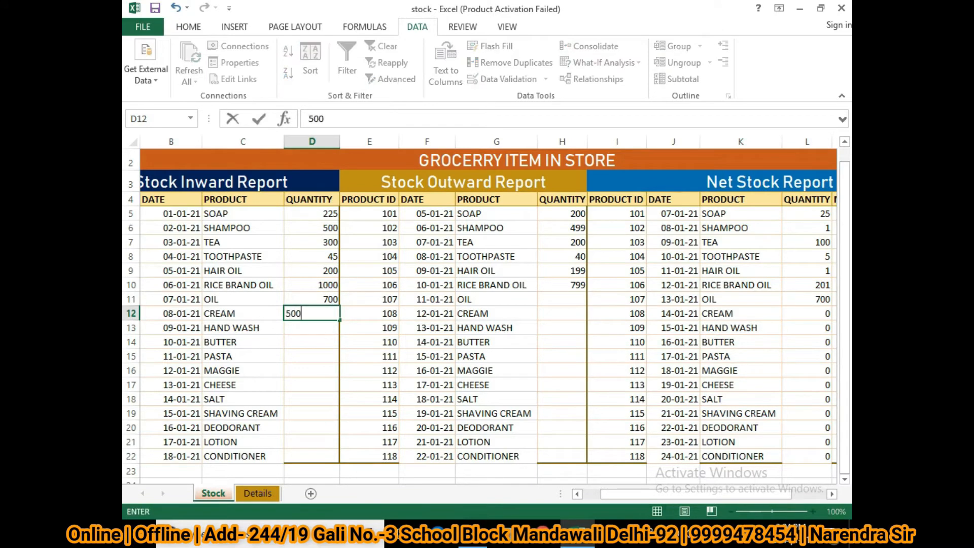
pyautogui.press('Return')
pyautogui.press('Return')
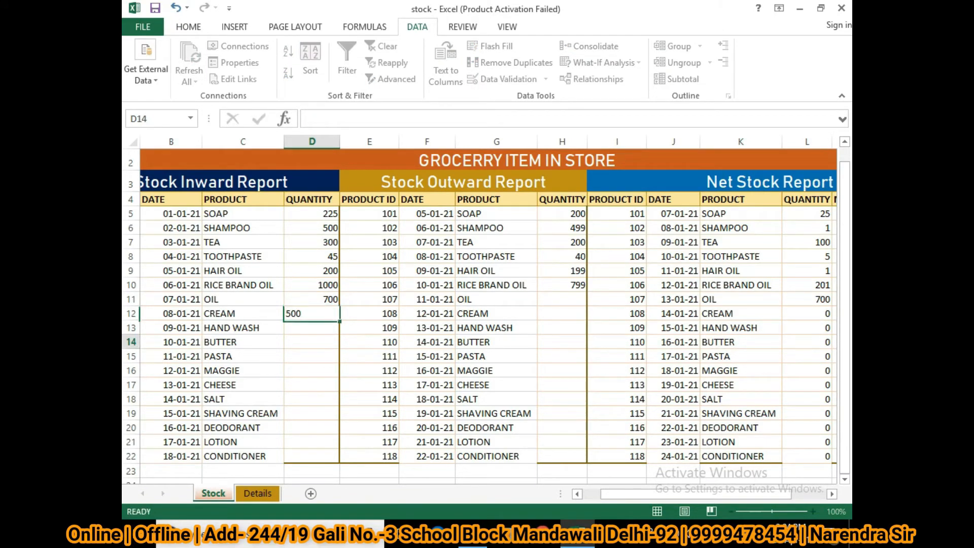
# Extend the series from D11:D12 down the inward quantity column to D22
pyautogui.press('Up')
pyautogui.press('Up')
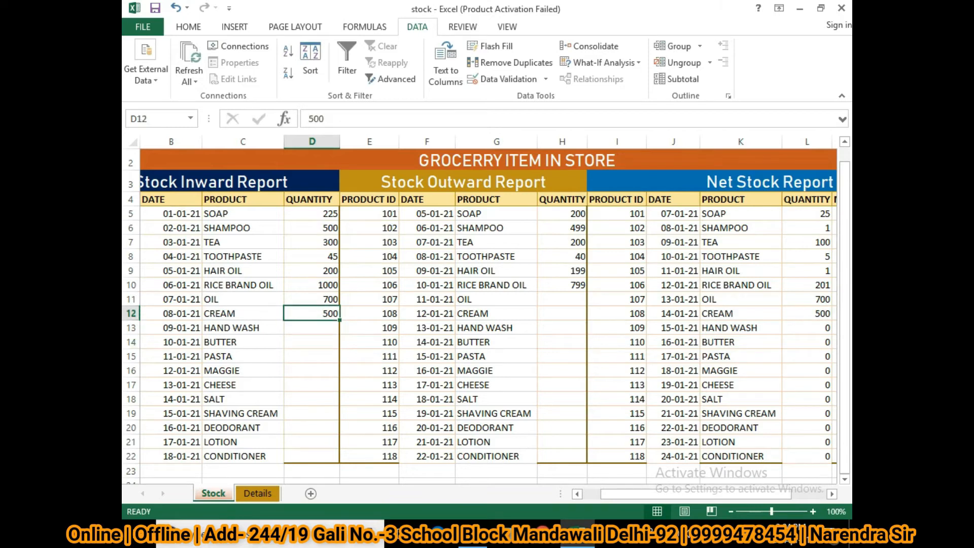
pyautogui.press('Up')
pyautogui.hotkey('shift', 'Down')
pyautogui.doubleClick(339, 321)
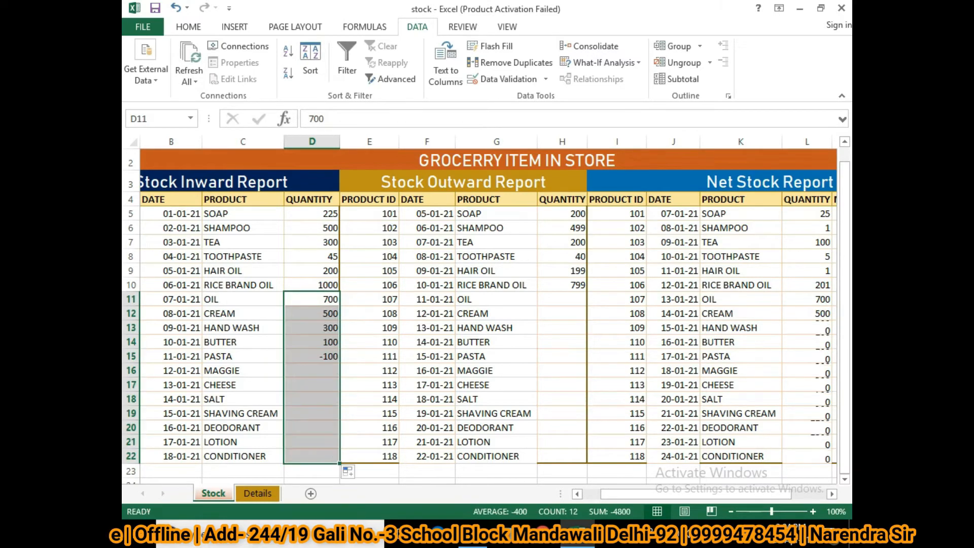
# Clear the negative inward quantities from PASTA to CONDITIONER in D15:D22
pyautogui.click(370, 400)
pyautogui.moveTo(312, 357); pyautogui.dragTo(311, 456)
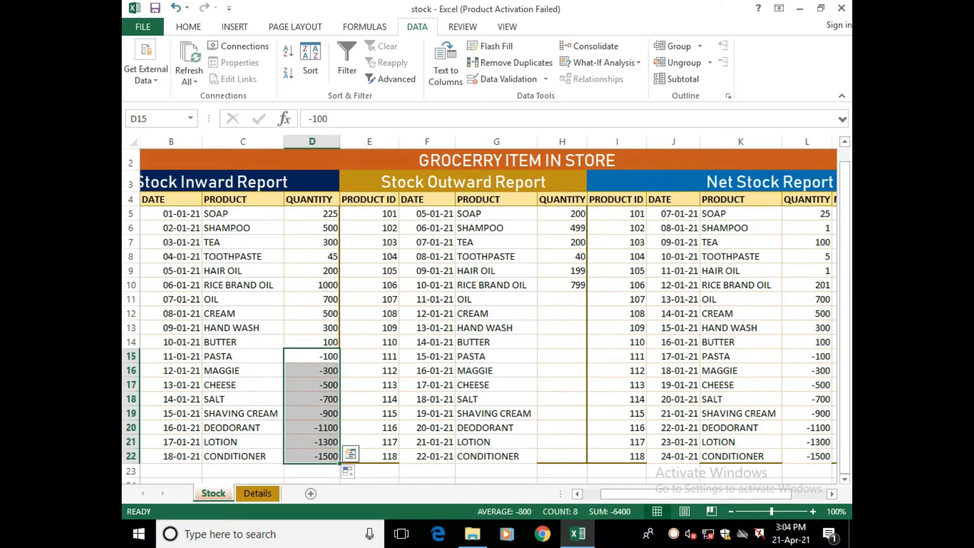
pyautogui.press('Delete')
pyautogui.click(370, 414)
# Copy the inward quantities in D9:D14 and paste them into the empty cells starting at D15
pyautogui.moveTo(311, 271); pyautogui.dragTo(312, 342)
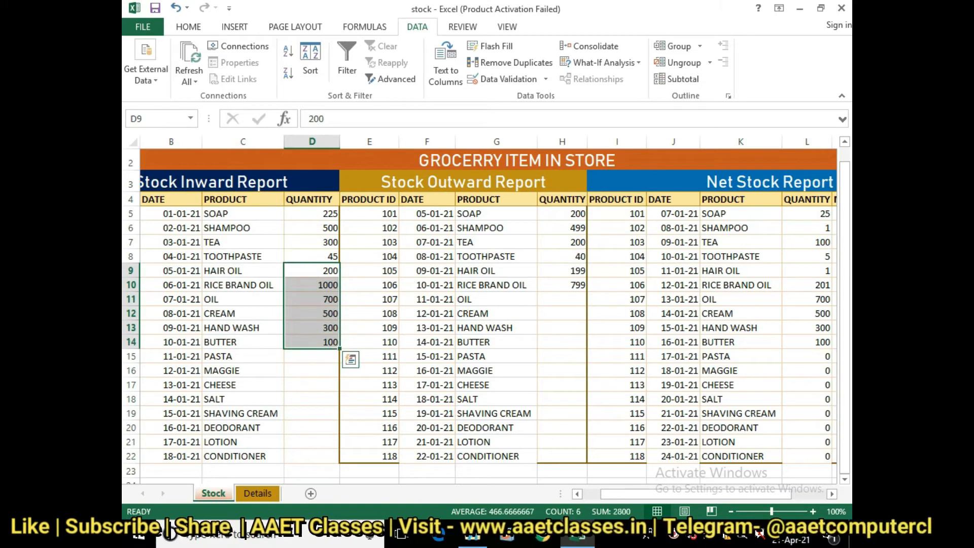
pyautogui.hotkey('ctrl', 'c')
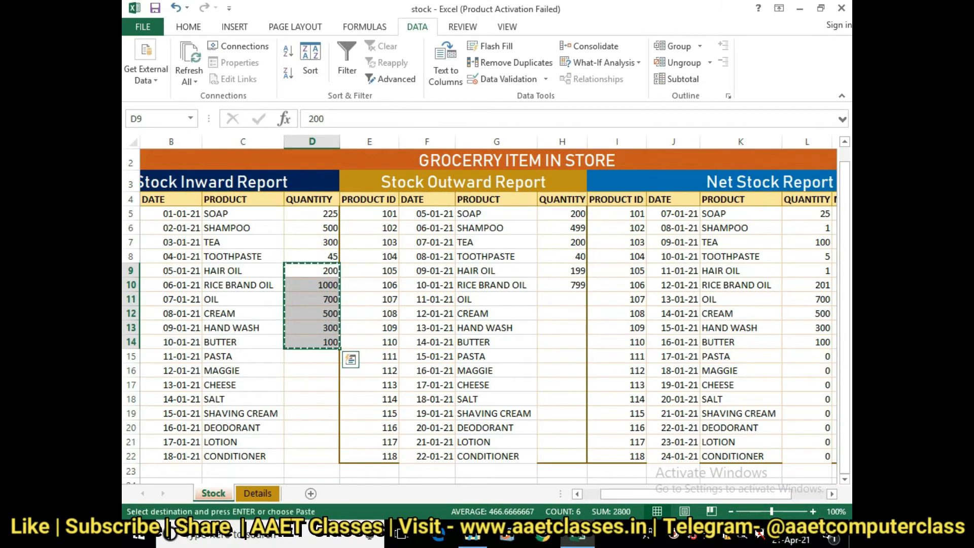
pyautogui.moveTo(311, 356); pyautogui.dragTo(312, 456)
pyautogui.hotkey('ctrl', 'v')
pyautogui.click(370, 413)
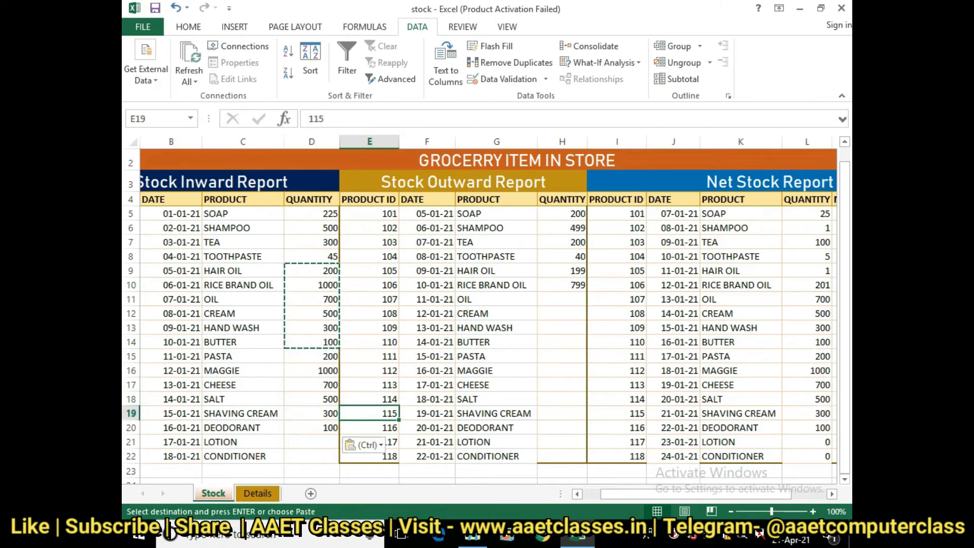
# Copy the SHAMPOO and TEA quantities from D6:D7 into D21:D22 for LOTION and CONDITIONER
pyautogui.moveTo(312, 442); pyautogui.dragTo(311, 456)
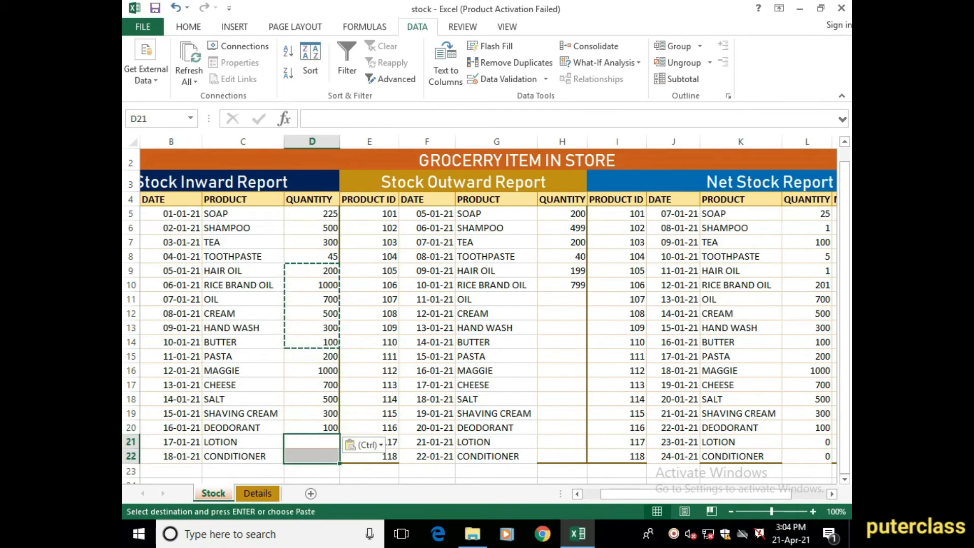
pyautogui.click(312, 228)
pyautogui.moveTo(312, 227); pyautogui.dragTo(311, 242)
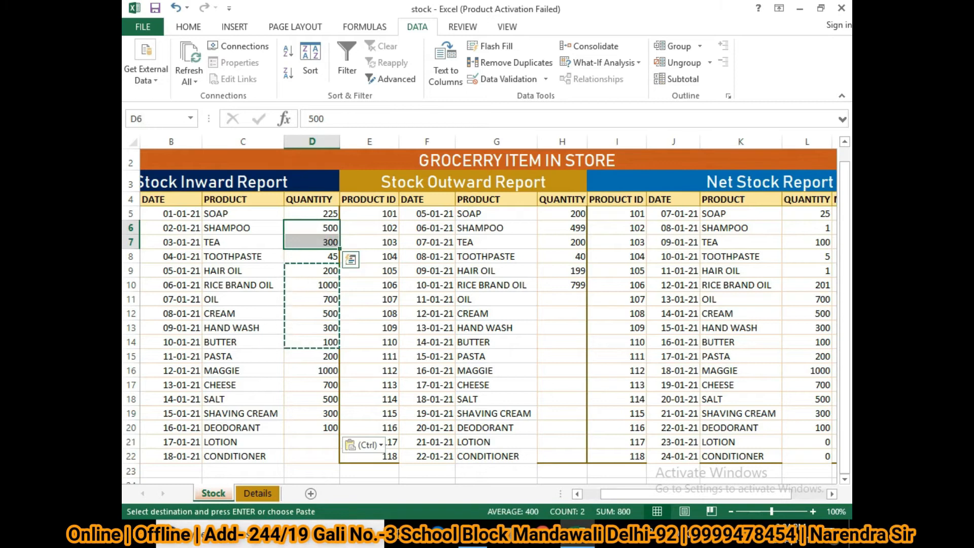
pyautogui.hotkey('ctrl', 'c')
pyautogui.moveTo(312, 442); pyautogui.dragTo(312, 456)
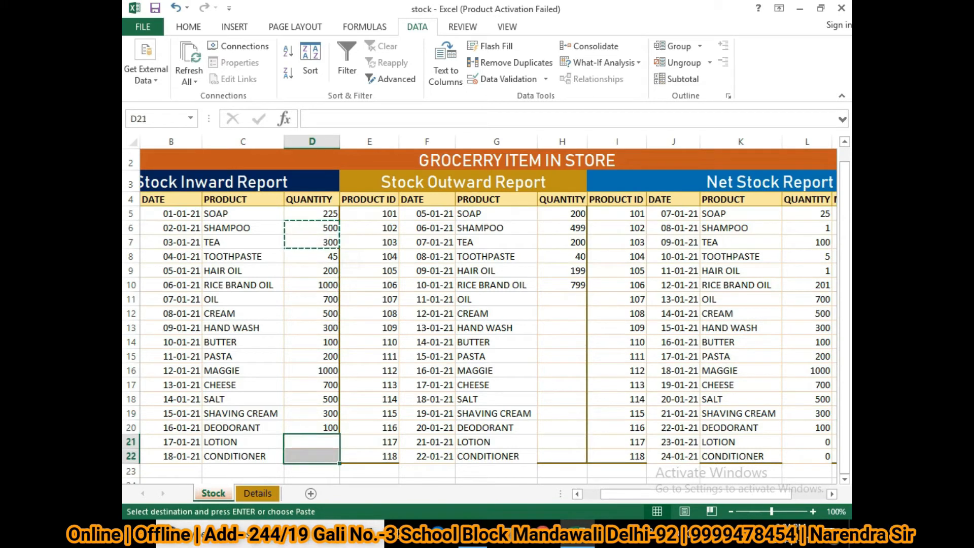
pyautogui.hotkey('ctrl', 'v')
pyautogui.click(369, 413)
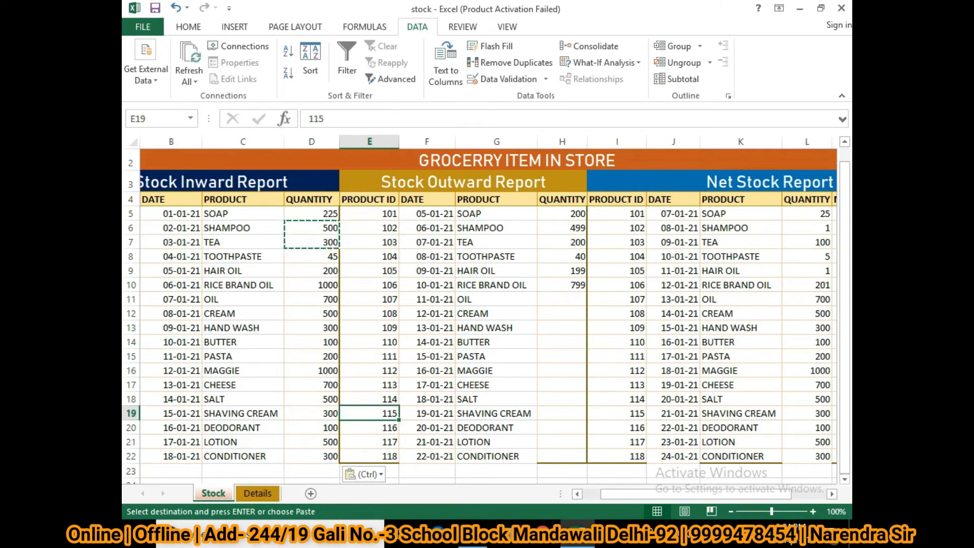
pyautogui.click(562, 342)
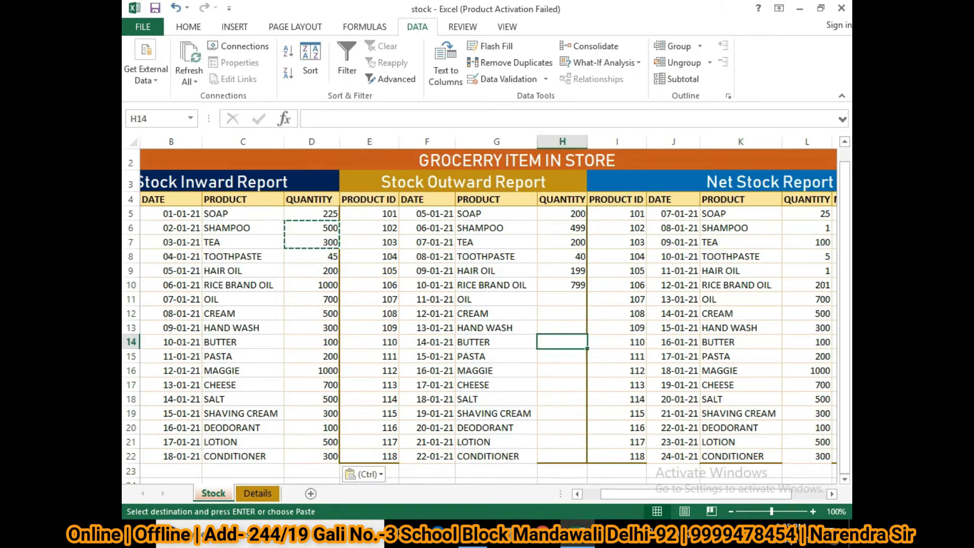
# Copy the inward quantities in D5:D14 and paste them into the outward quantity cells H11:H20
pyautogui.click(562, 300)
pyautogui.moveTo(325, 214); pyautogui.dragTo(325, 342)
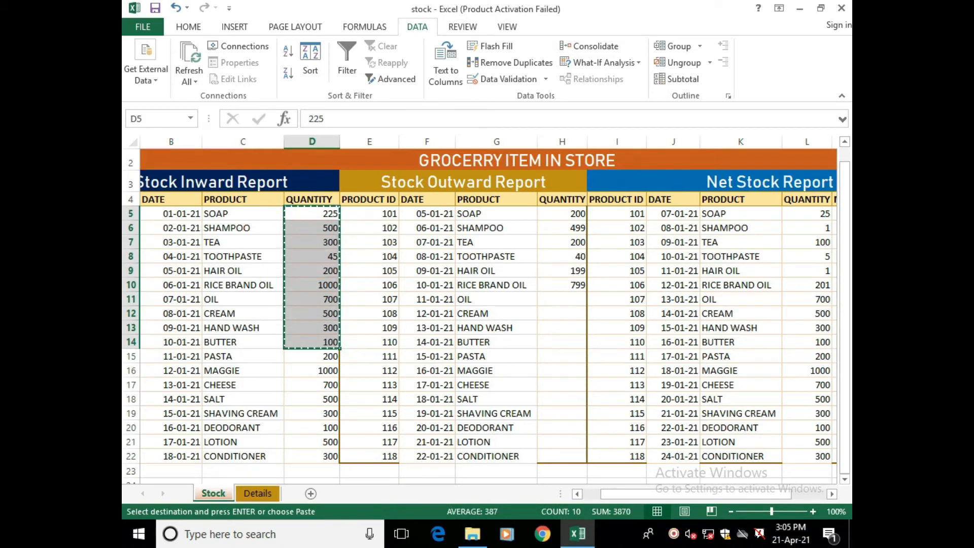
pyautogui.moveTo(562, 300); pyautogui.dragTo(561, 428)
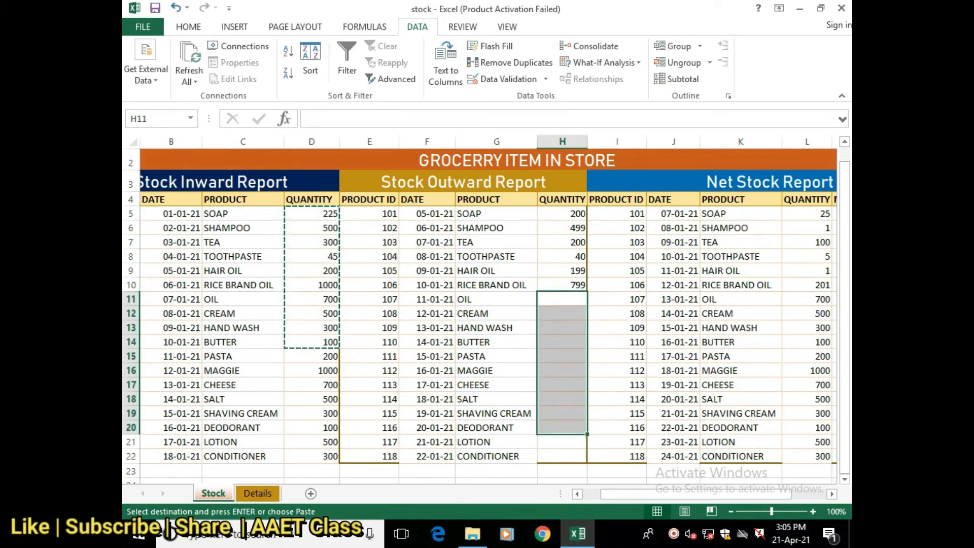
pyautogui.hotkey('ctrl', 'v')
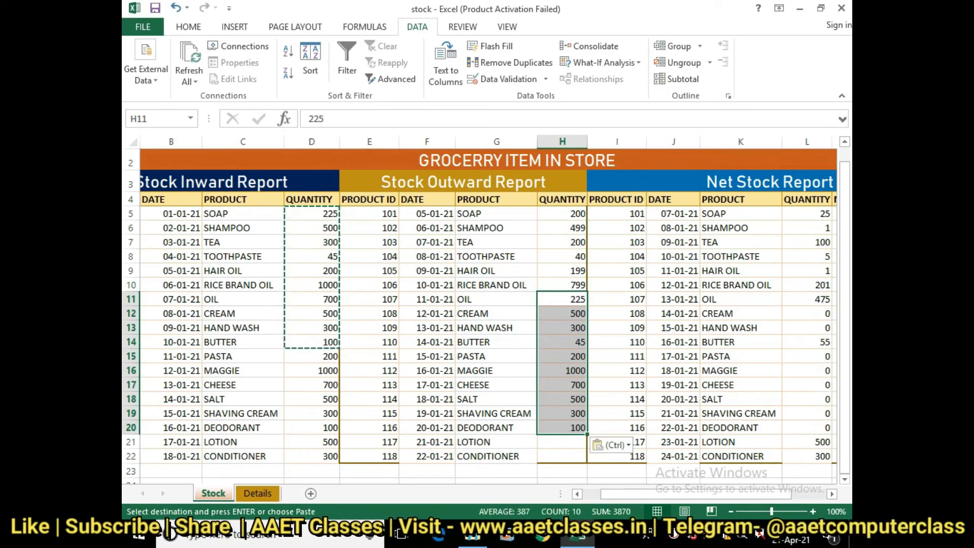
# Enter outward quantities of 45 for LOTION in H21 and 299 for CONDITIONER in H22
pyautogui.click(561, 456)
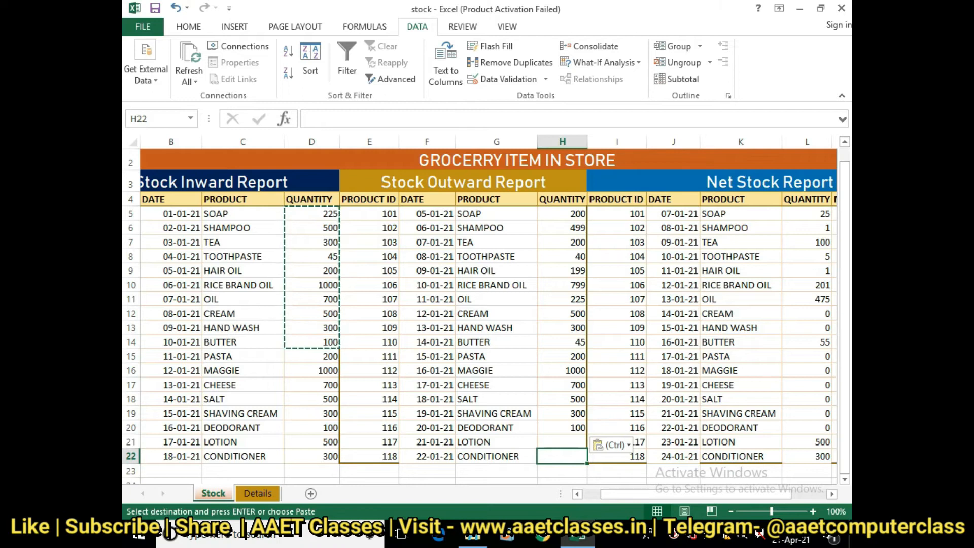
pyautogui.click(561, 442)
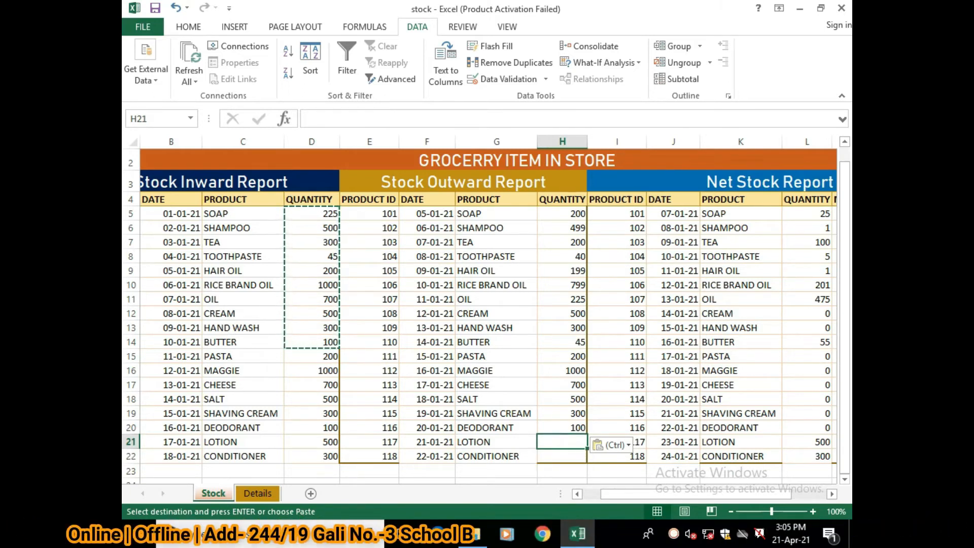
pyautogui.write('45')
pyautogui.press('Return')
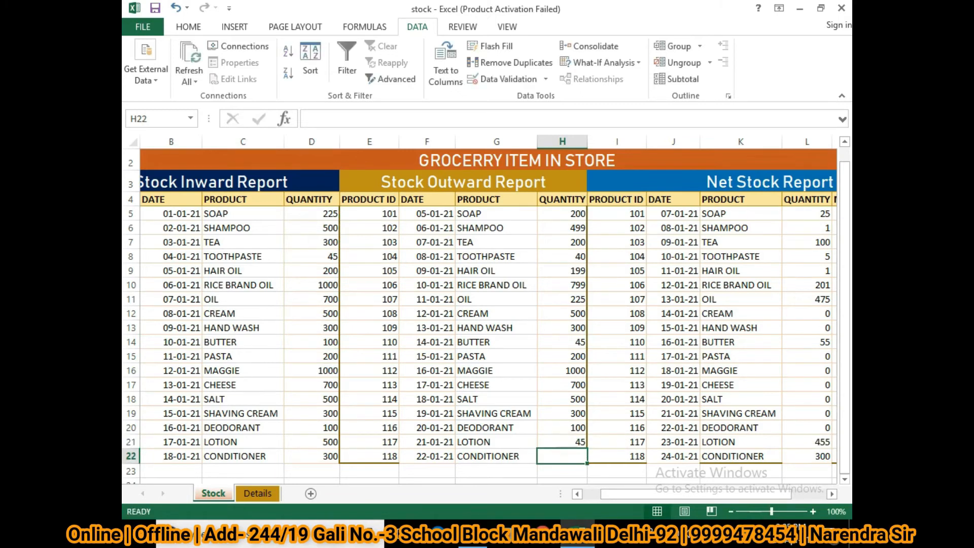
pyautogui.write('299')
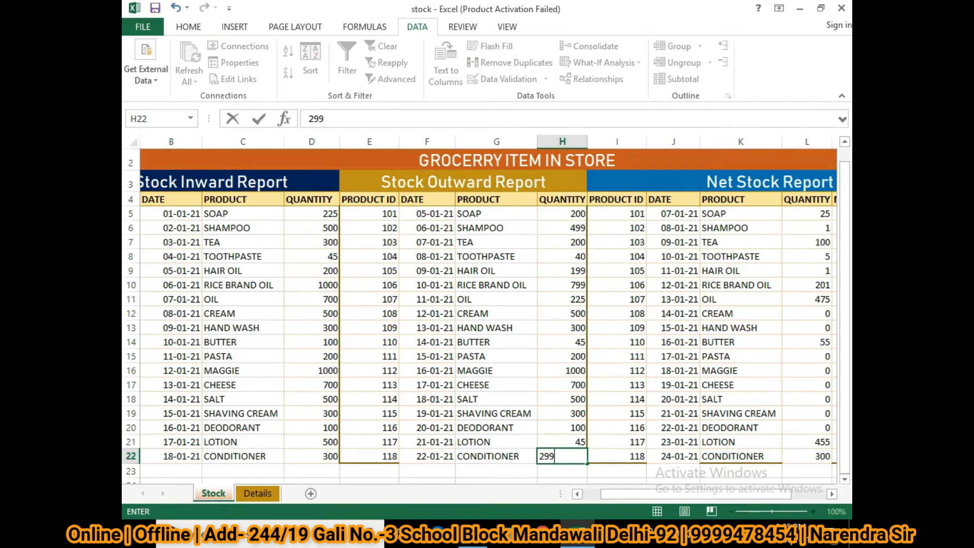
pyautogui.click(673, 414)
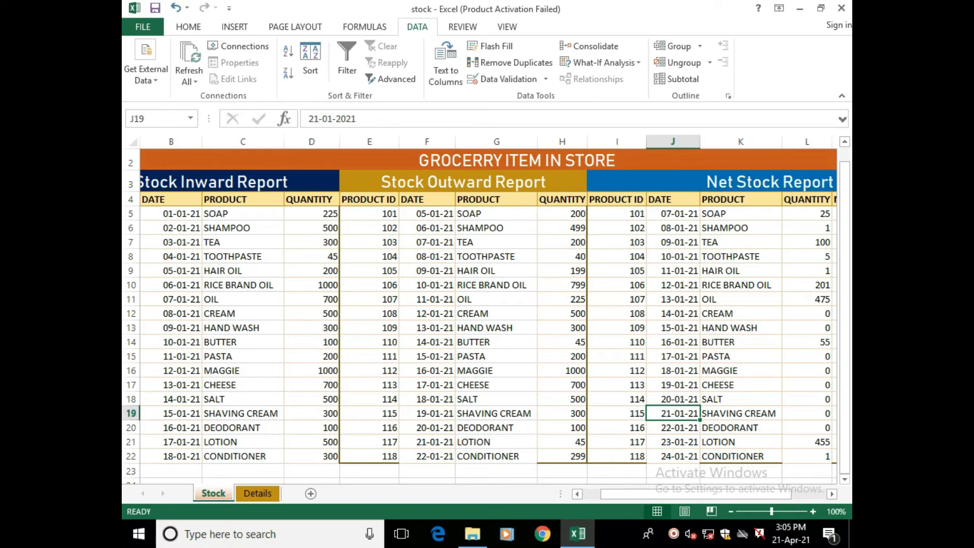
# Examine the net stock quantities from PASTA to SALT and the outward quantities from CREAM to BUTTER
pyautogui.click(807, 357)
pyautogui.press('Down')
pyautogui.press('Down')
pyautogui.press('Down')
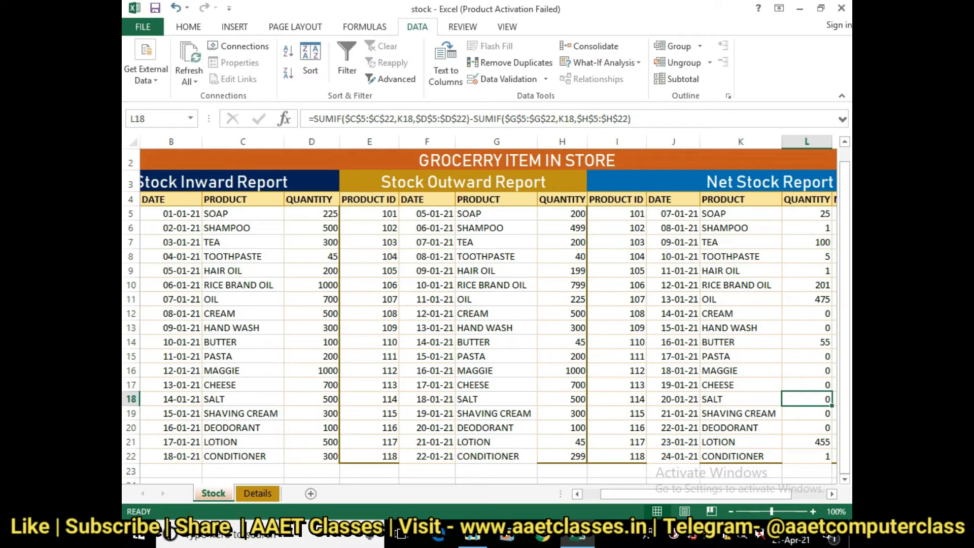
pyautogui.click(496, 314)
pyautogui.press('Right')
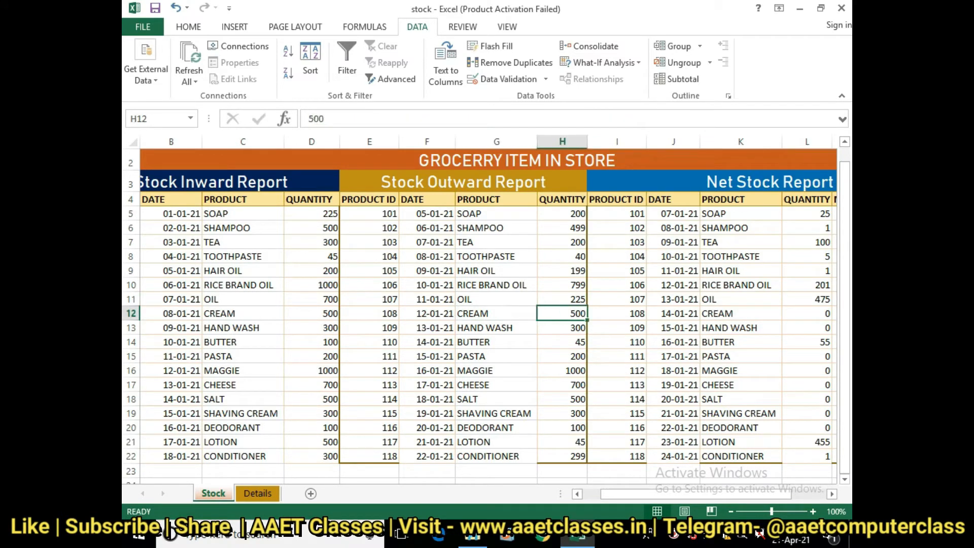
pyautogui.press('Down')
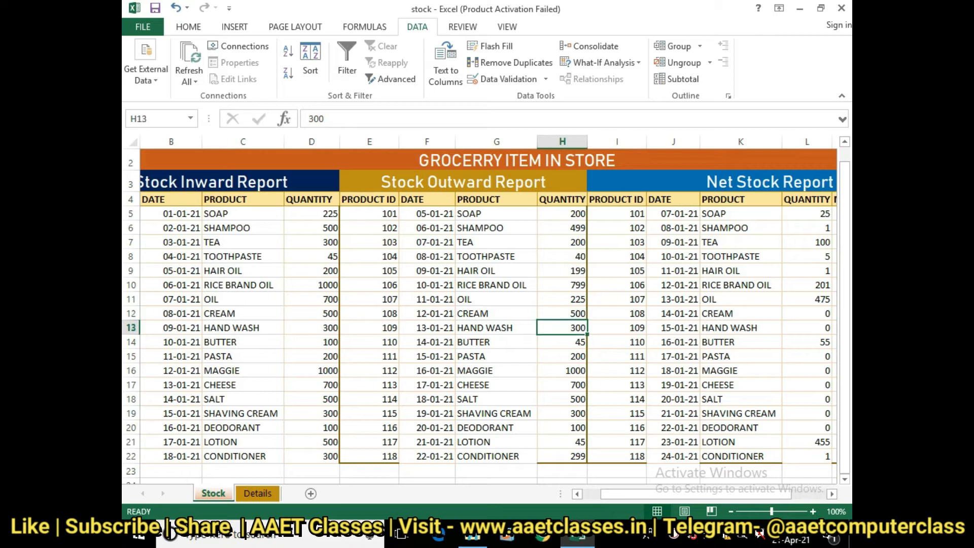
pyautogui.press('Down')
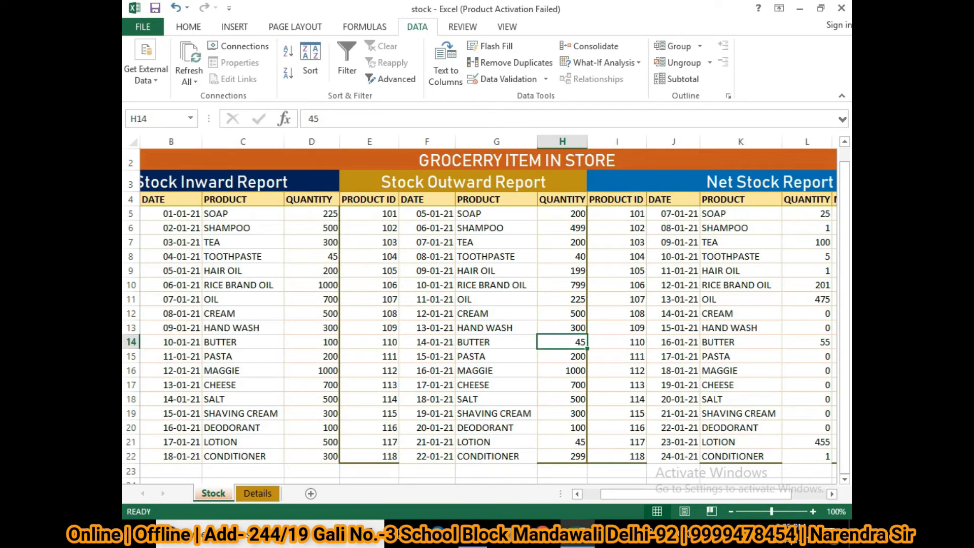
# Enter 10 as the mid point for SOAP and SHAMPOO in M5:M6 and fill it down to M22
pyautogui.click(741, 414)
pyautogui.moveTo(712, 494); pyautogui.dragTo(748, 495)
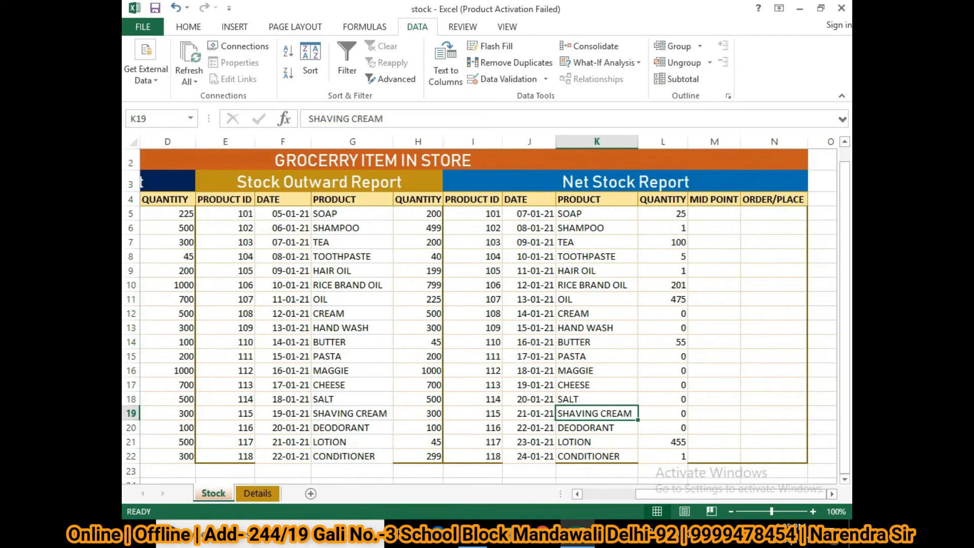
pyautogui.click(715, 442)
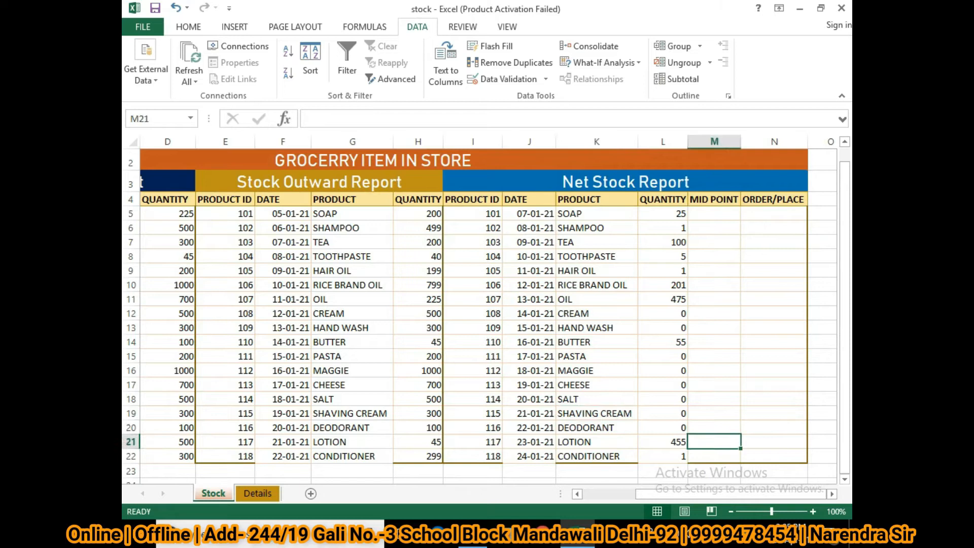
pyautogui.click(714, 214)
pyautogui.write('10')
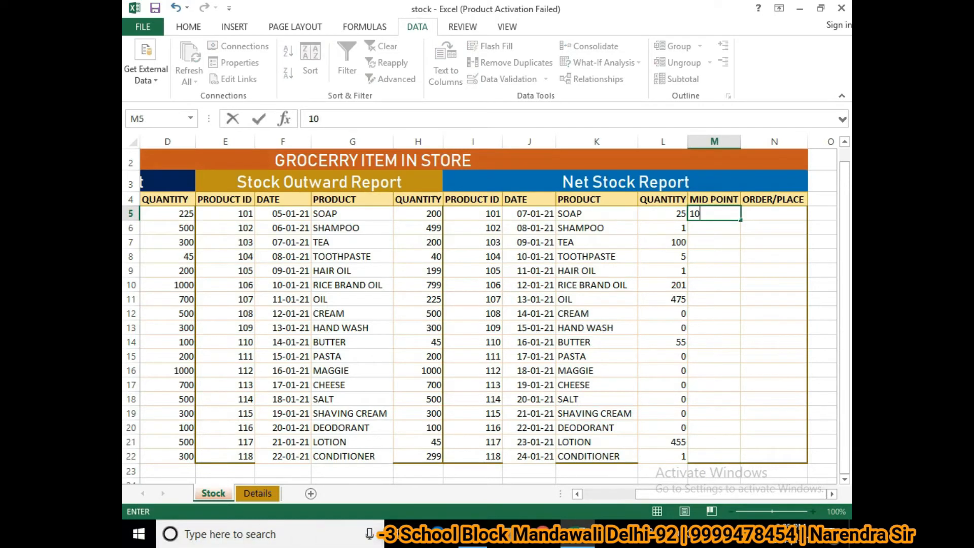
pyautogui.press('Return')
pyautogui.write('10')
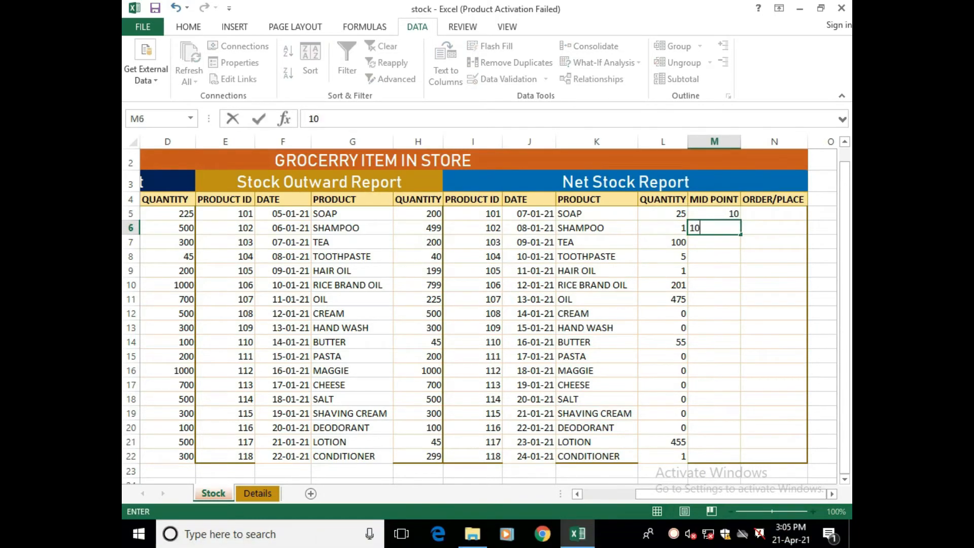
pyautogui.press('Return')
pyautogui.moveTo(715, 214); pyautogui.dragTo(714, 228)
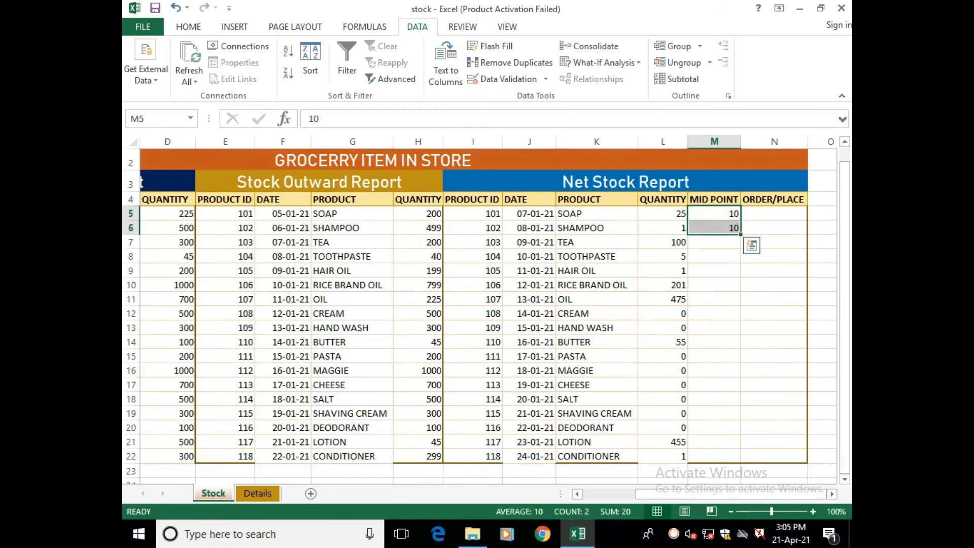
pyautogui.doubleClick(741, 235)
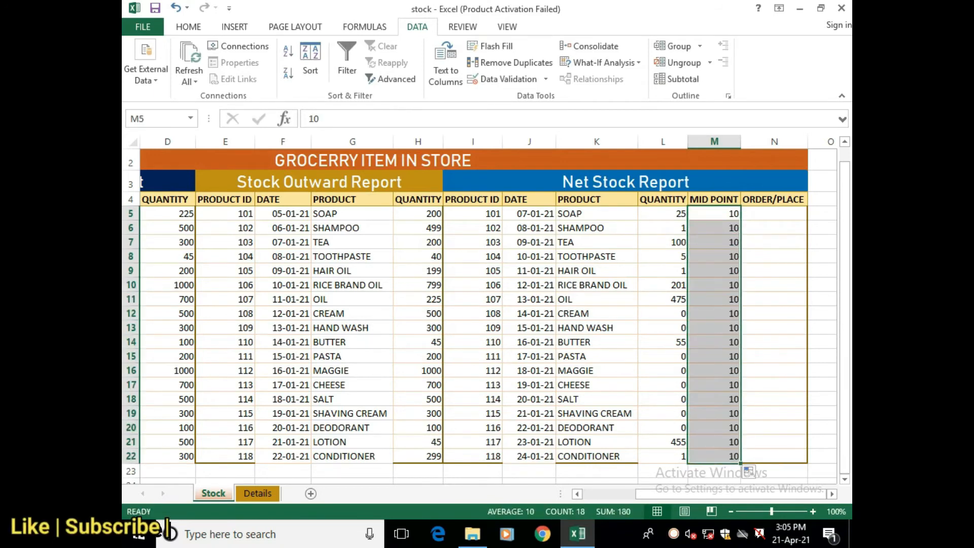
# Enter an IF formula in N5 that returns "place" when L5>=M5 and "order" otherwise
pyautogui.click(774, 213)
pyautogui.write('=')
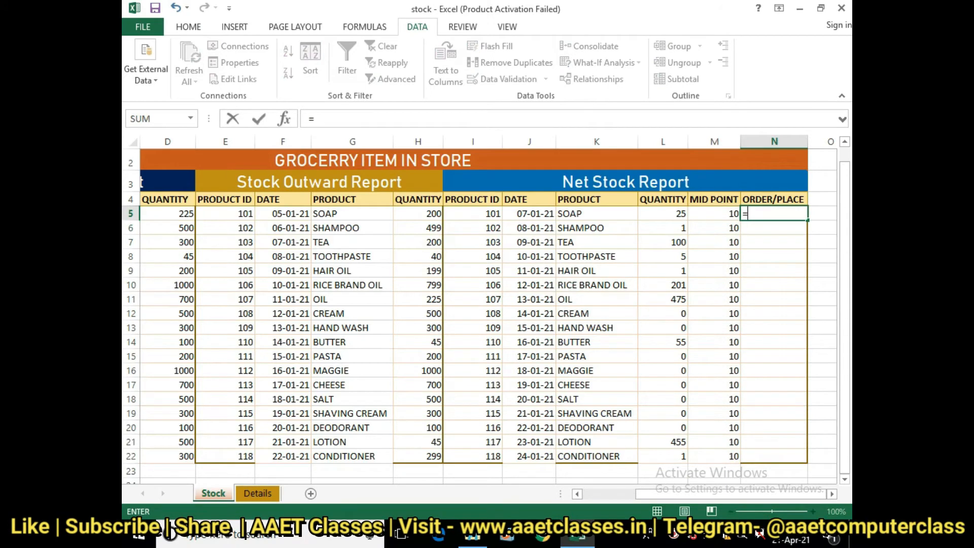
pyautogui.write('if')
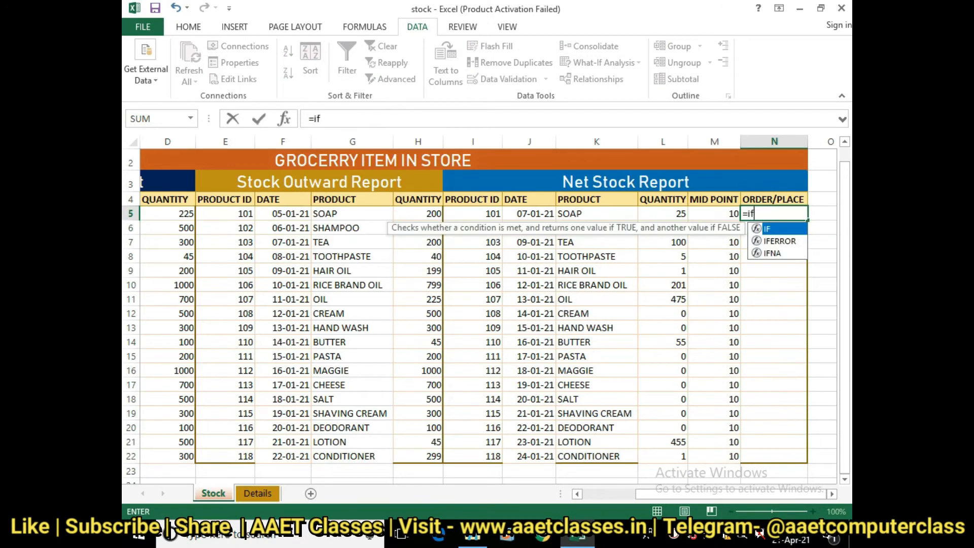
pyautogui.write('(')
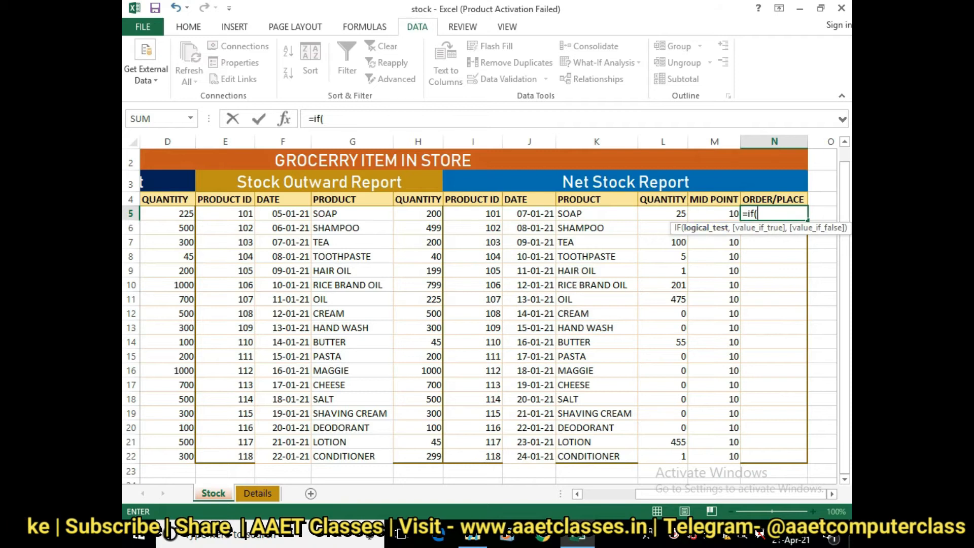
pyautogui.click(663, 214)
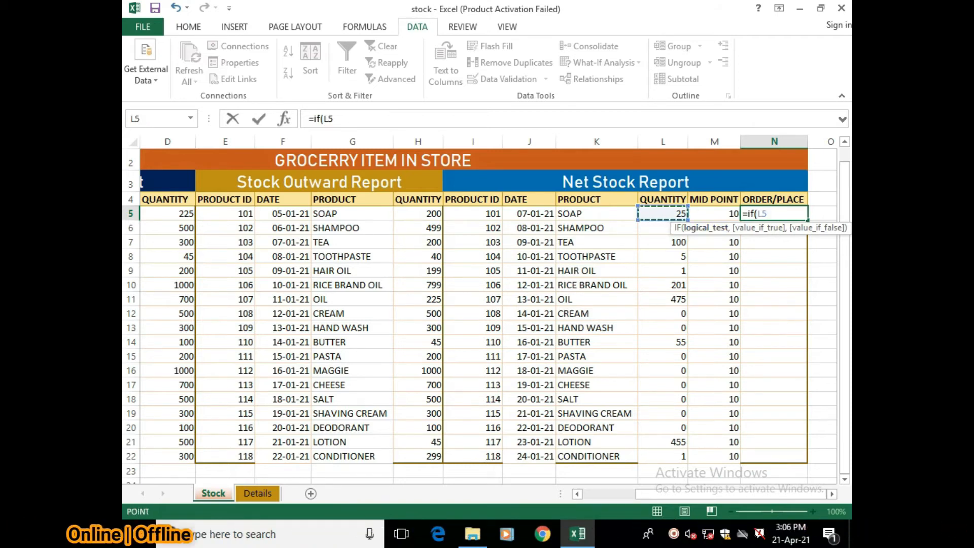
pyautogui.write('>')
pyautogui.click(714, 214)
pyautogui.press('BackSpace')
pyautogui.press('BackSpace')
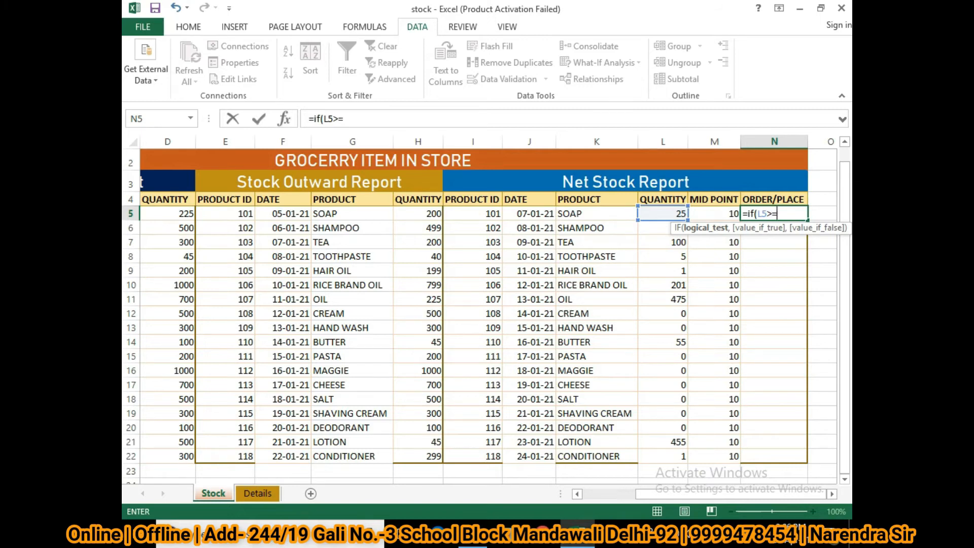
pyautogui.click(715, 213)
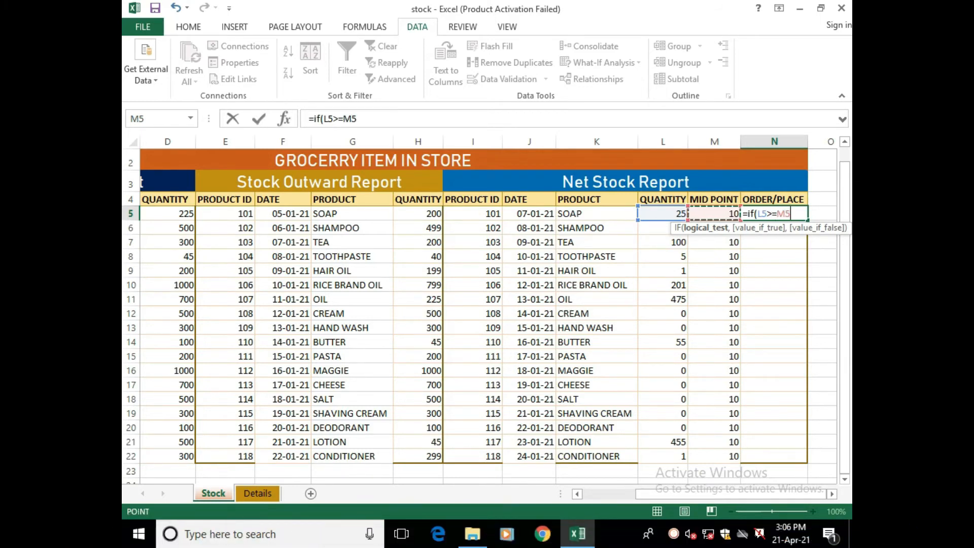
pyautogui.write(',"pl')
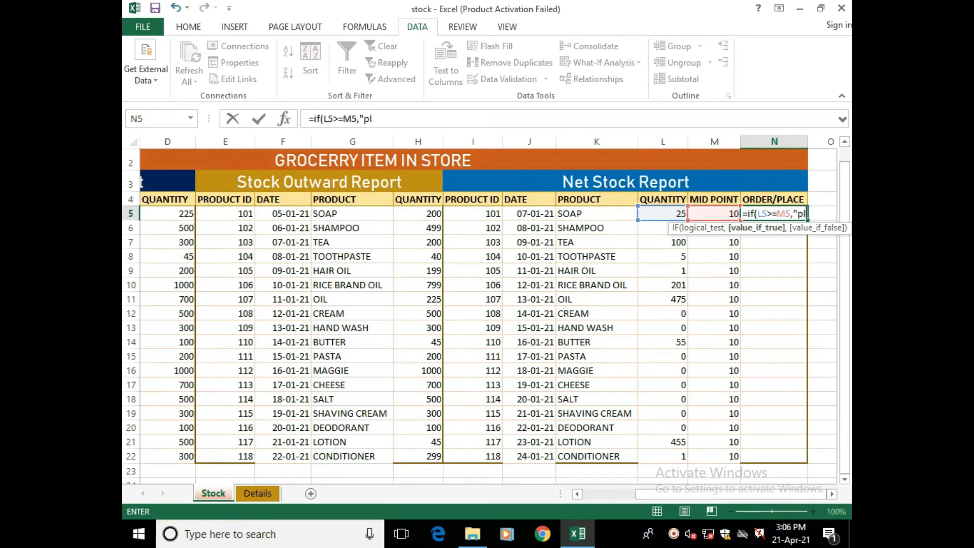
pyautogui.write('ce",')
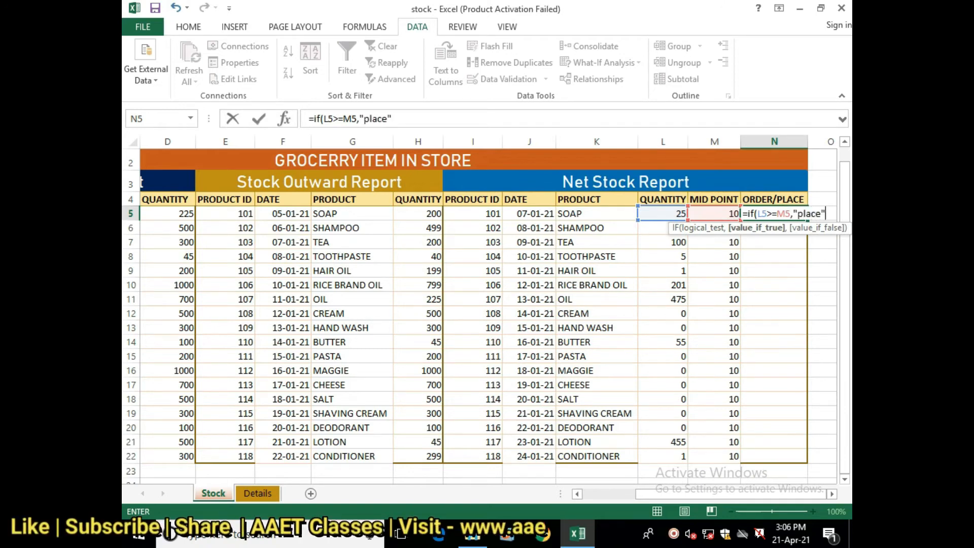
pyautogui.write('"o')
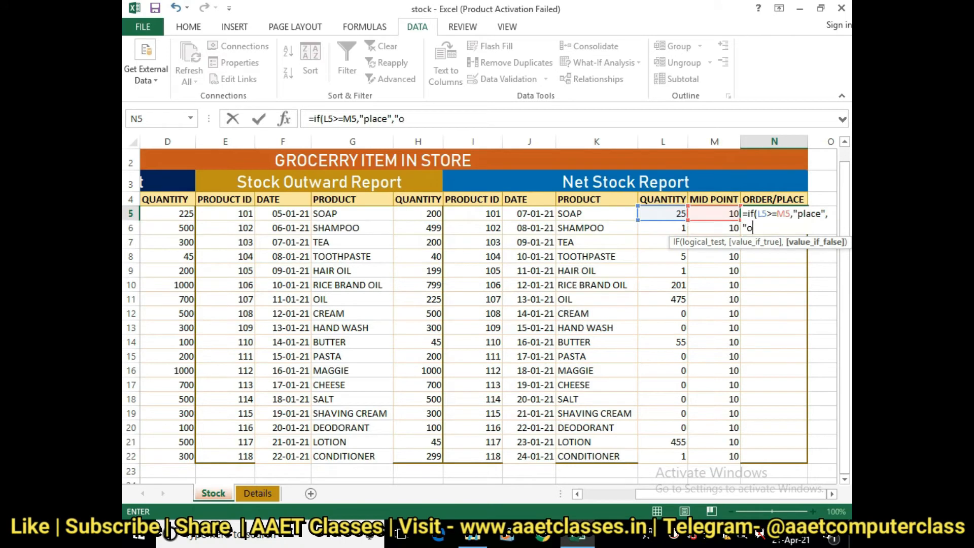
pyautogui.write('rder')
pyautogui.press('Return')
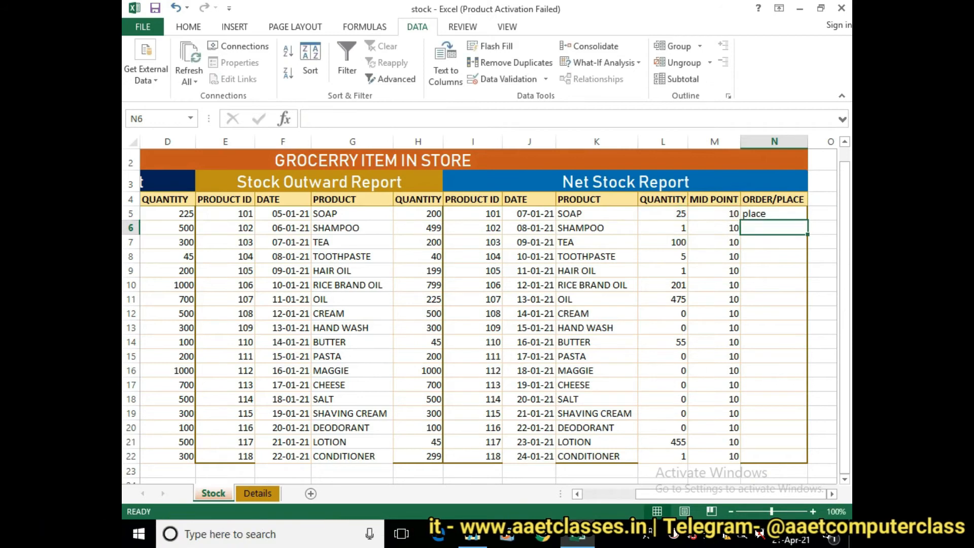
# Enter an IF formula in N6 that returns "place" when L6>=M6 and "order" otherwise
pyautogui.write('=')
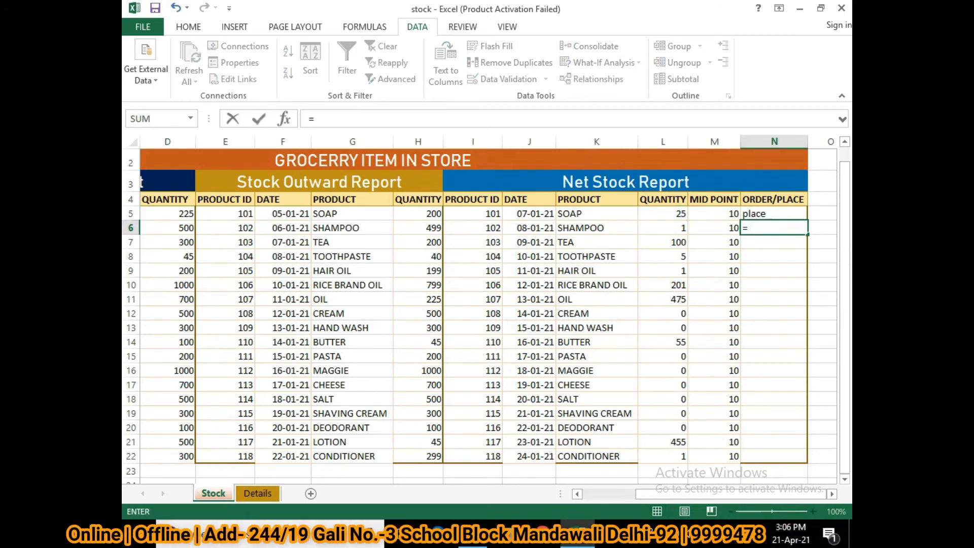
pyautogui.write('if')
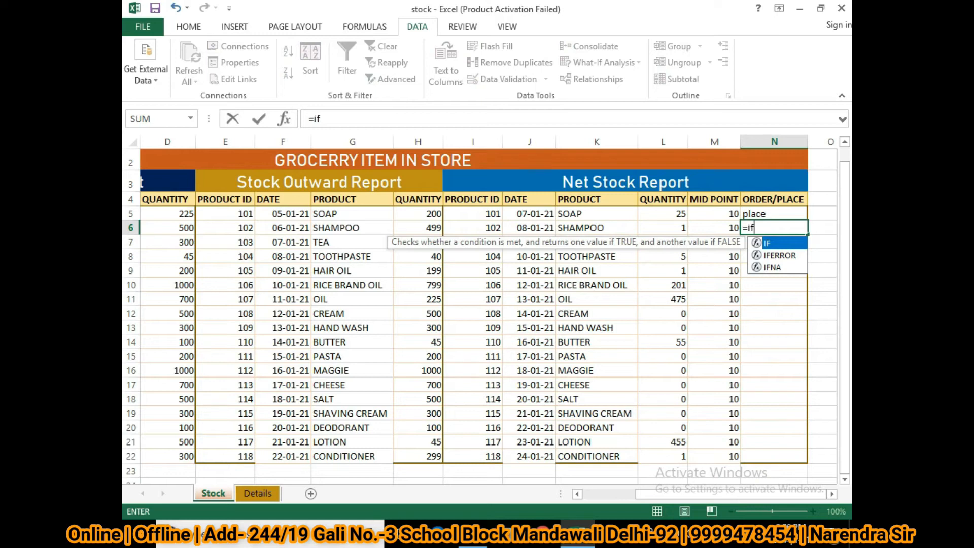
pyautogui.write('(')
pyautogui.click(663, 228)
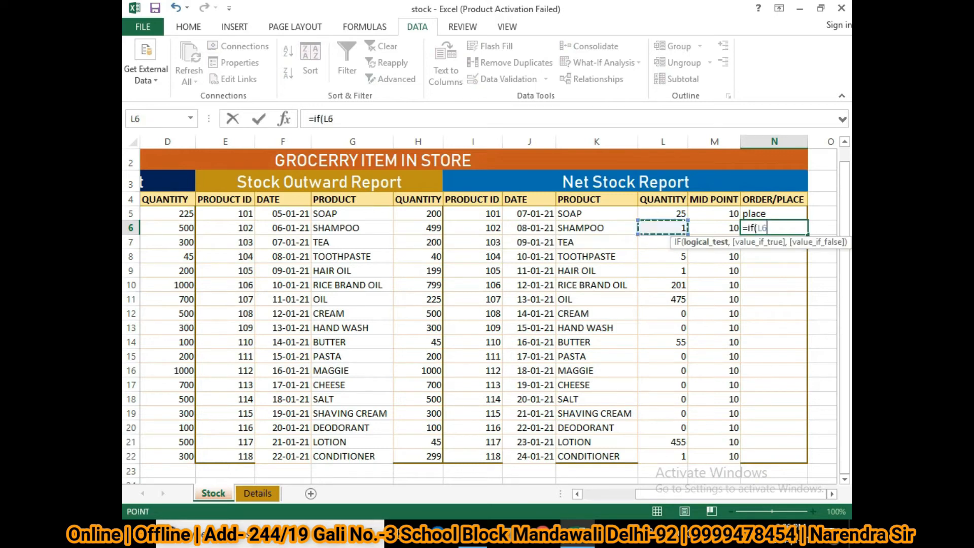
pyautogui.write('>=')
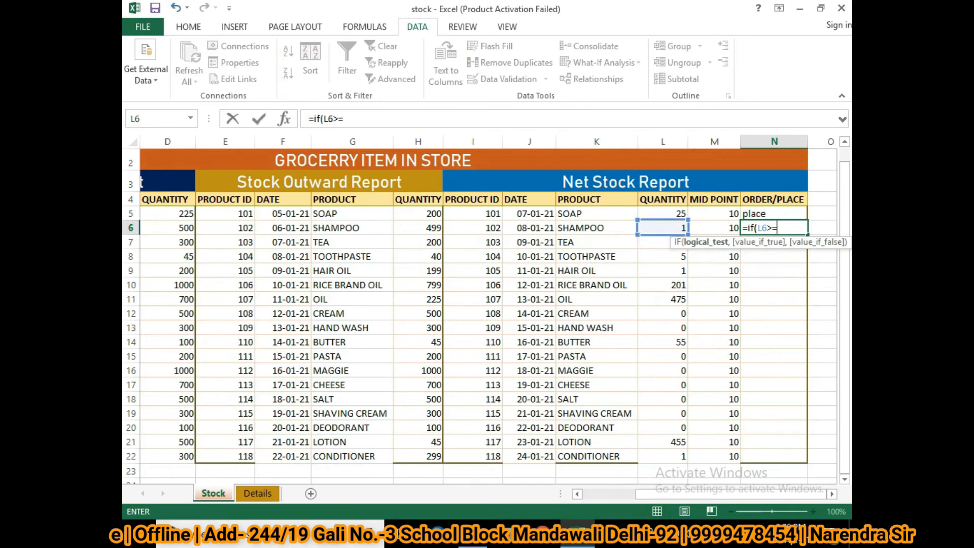
pyautogui.click(714, 228)
pyautogui.write(',"pla')
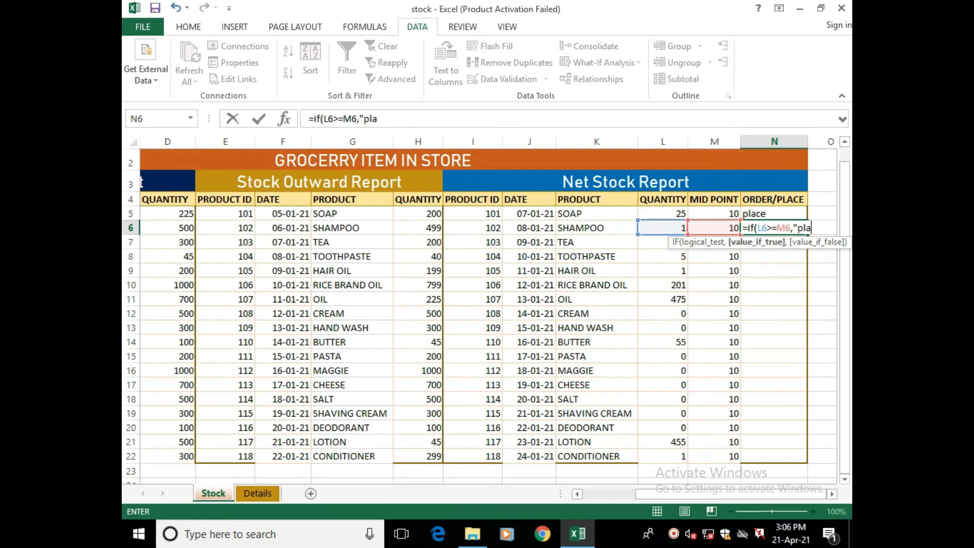
pyautogui.write('ce",')
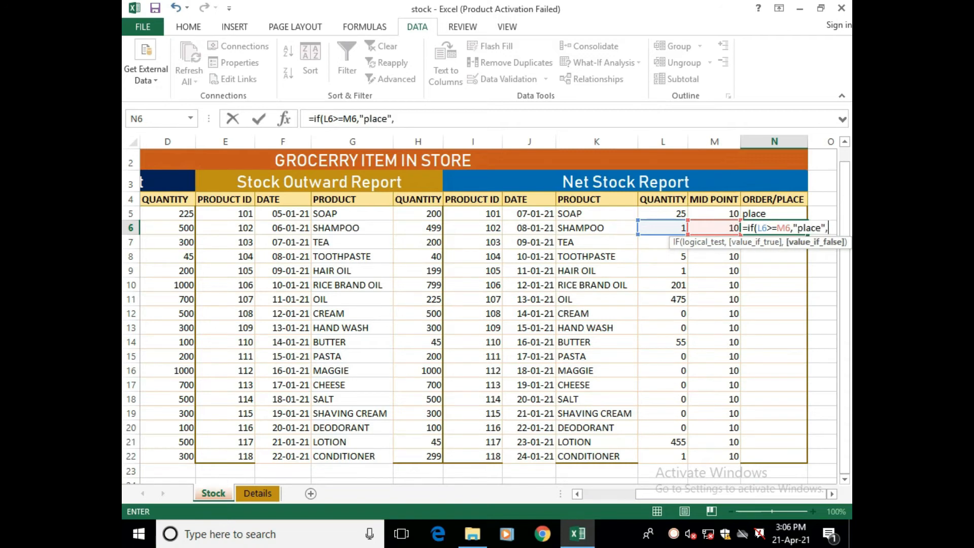
pyautogui.write('"order')
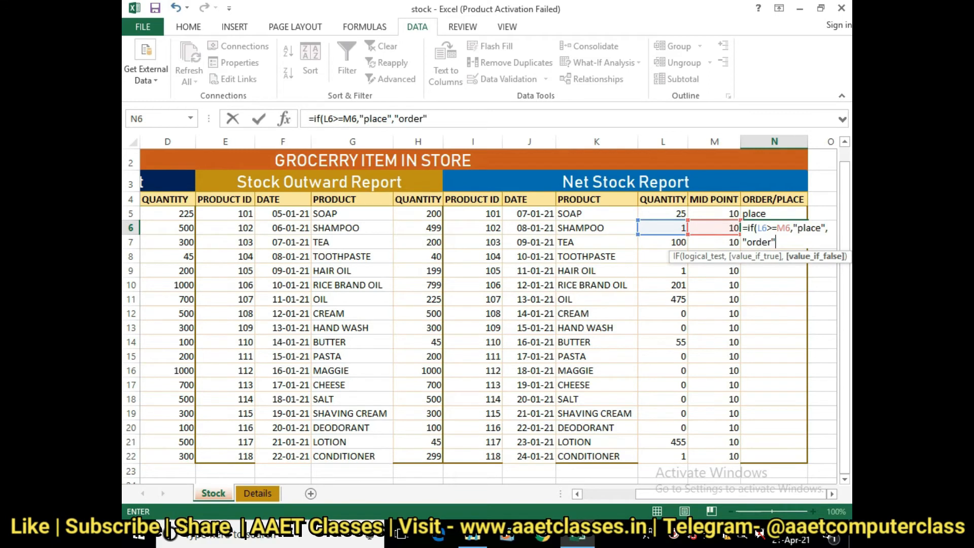
pyautogui.press('Return')
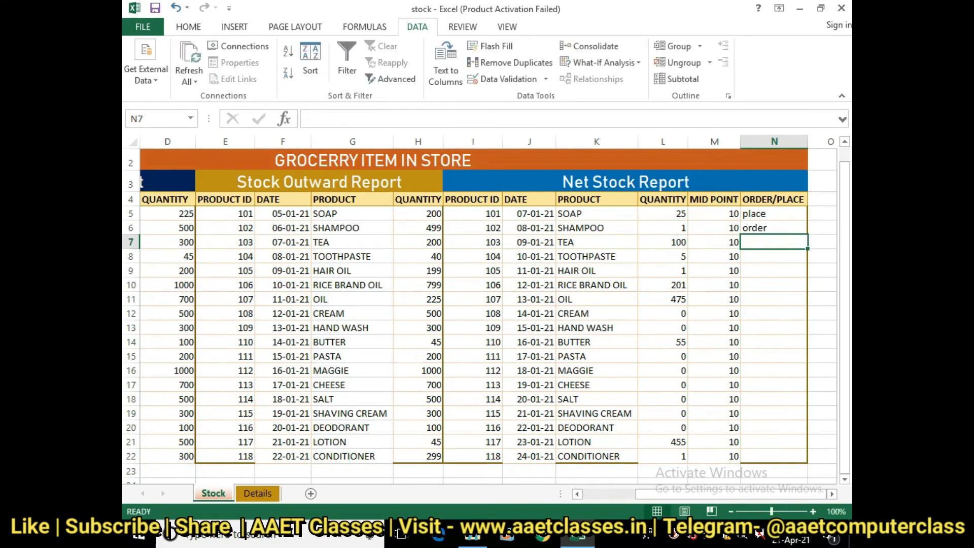
# Fill the ORDER/PLACE formulas in N5:N6 down to N22
pyautogui.moveTo(774, 214); pyautogui.dragTo(774, 229)
pyautogui.doubleClick(808, 235)
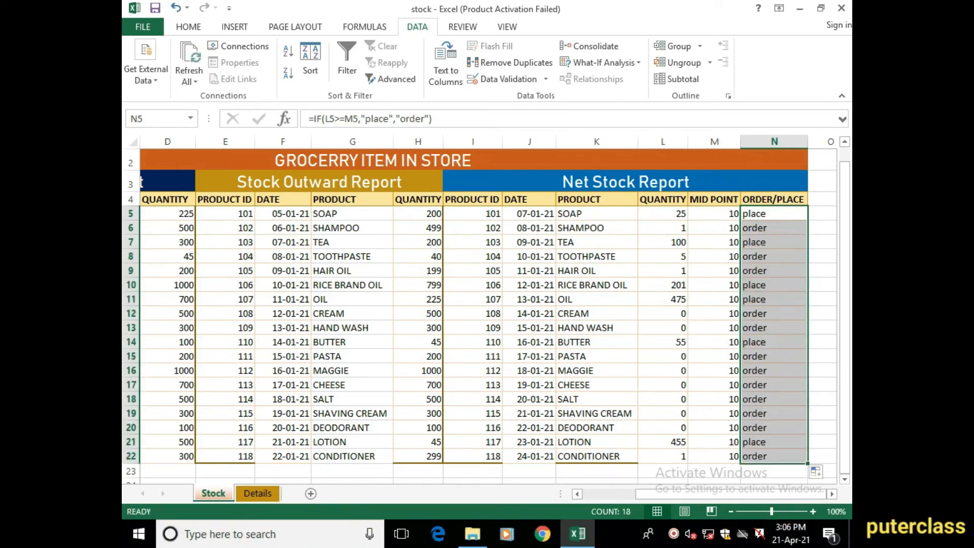
pyautogui.click(822, 300)
# Examine the copied IF formulas in the ORDER/PLACE column for several products from SOAP to HAND WASH
pyautogui.click(774, 213)
pyautogui.click(774, 242)
pyautogui.click(775, 270)
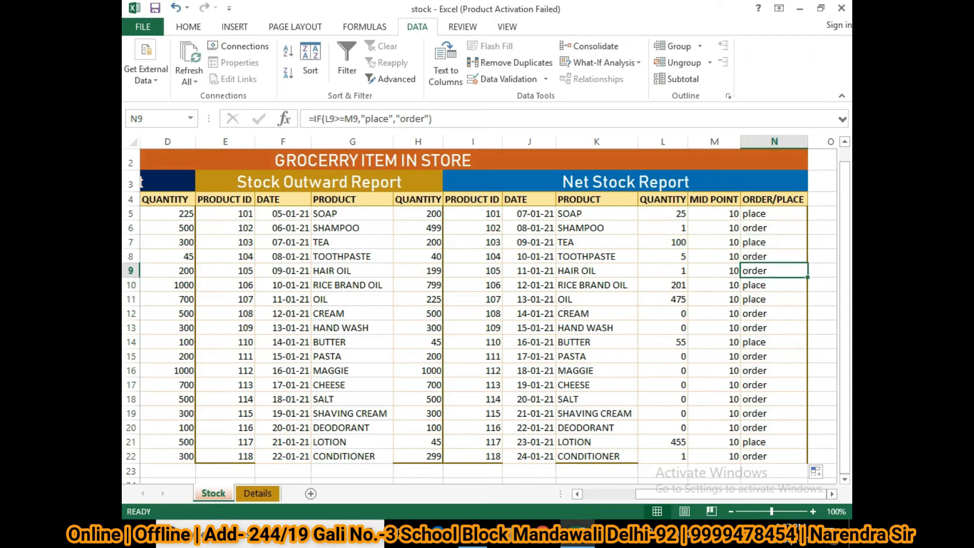
pyautogui.click(775, 256)
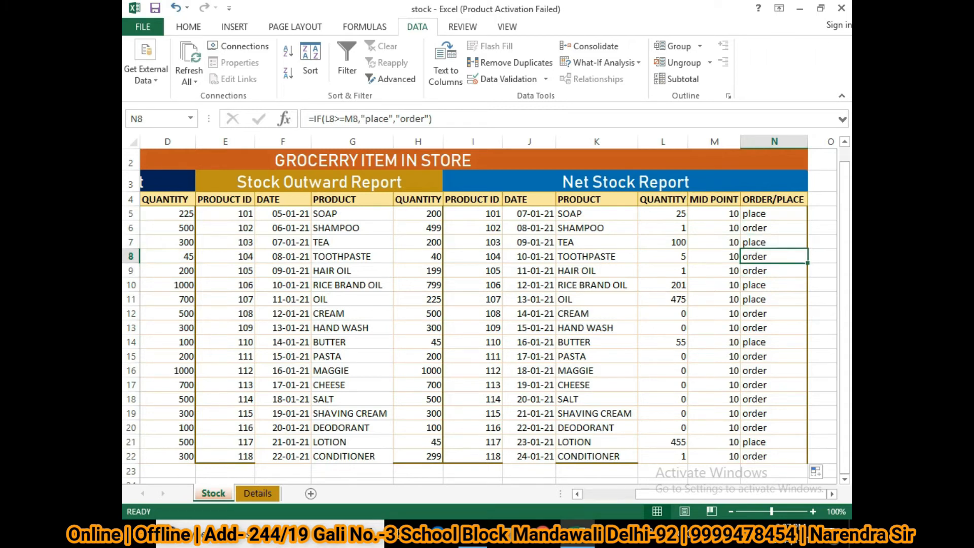
pyautogui.click(775, 314)
pyautogui.click(774, 328)
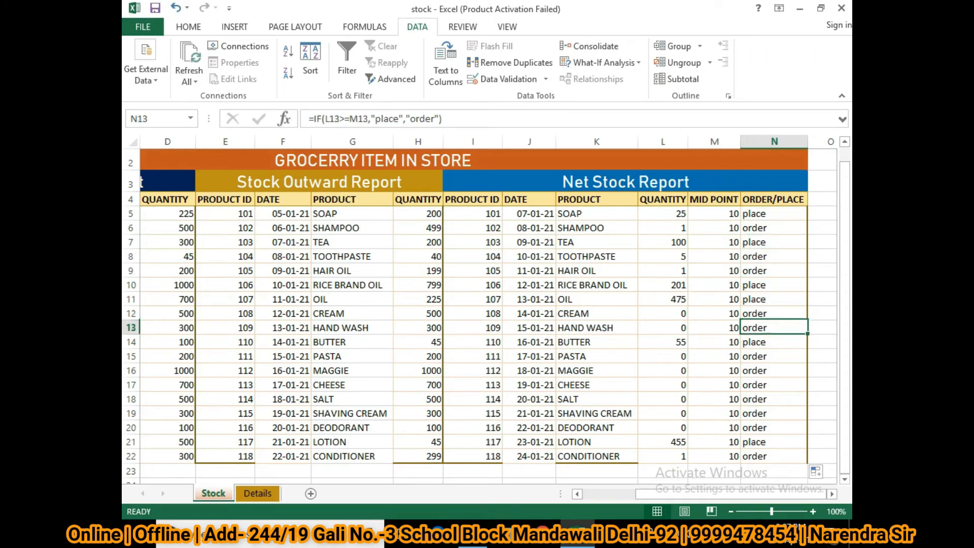
# Widen the DATE column of the Stock Outward Report slightly and center the dates in F5:F22 horizontally
pyautogui.moveTo(755, 494); pyautogui.dragTo(703, 494)
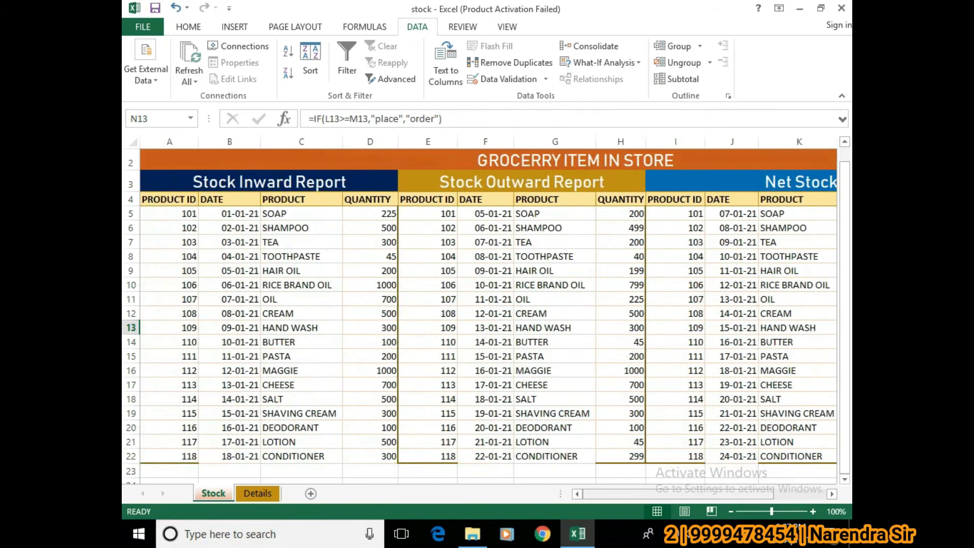
pyautogui.moveTo(514, 141); pyautogui.dragTo(524, 141)
pyautogui.click(563, 271)
pyautogui.moveTo(490, 213); pyautogui.dragTo(491, 457)
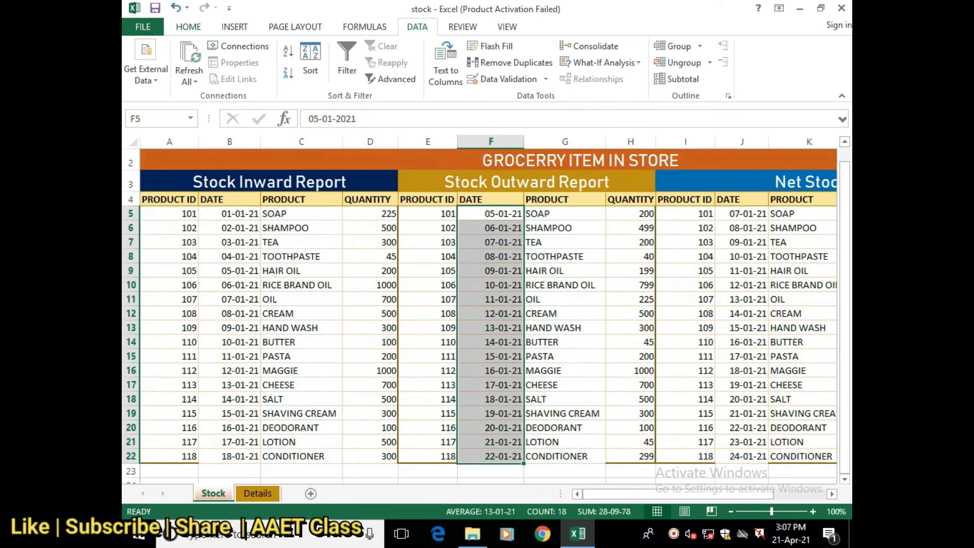
pyautogui.click(189, 27)
pyautogui.click(357, 73)
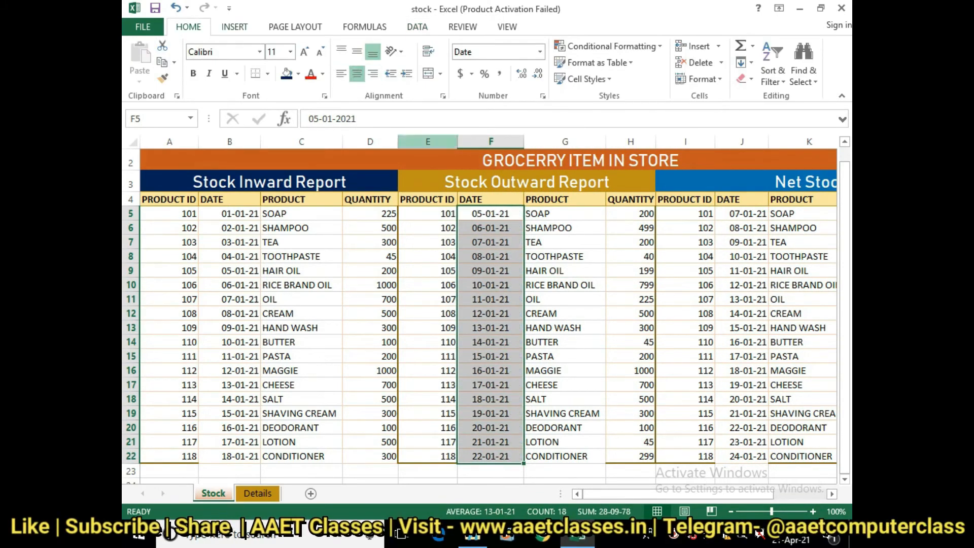
# Center the Stock Inward Report dates in B5:B22 horizontally and align them to the middle vertically
pyautogui.click(563, 327)
pyautogui.moveTo(230, 214); pyautogui.dragTo(229, 458)
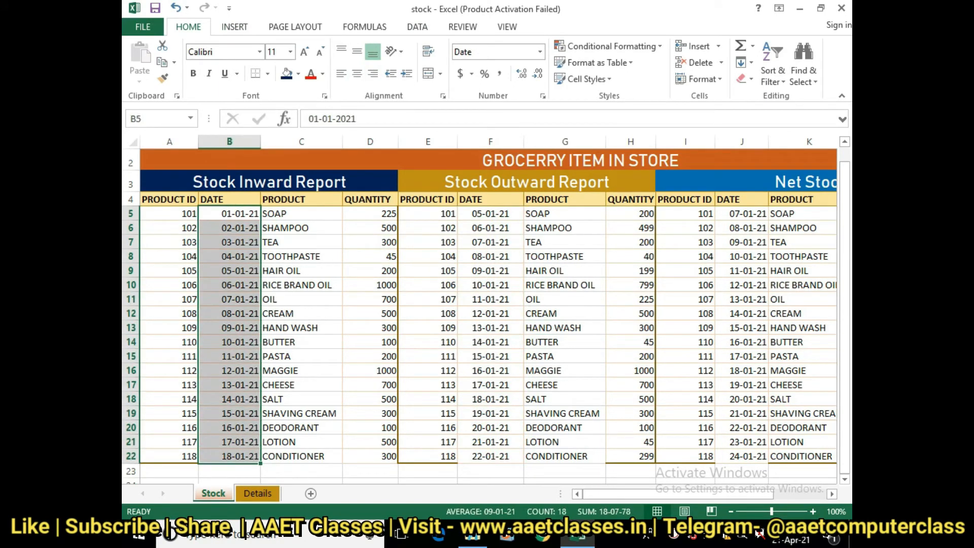
pyautogui.click(357, 51)
pyautogui.click(357, 74)
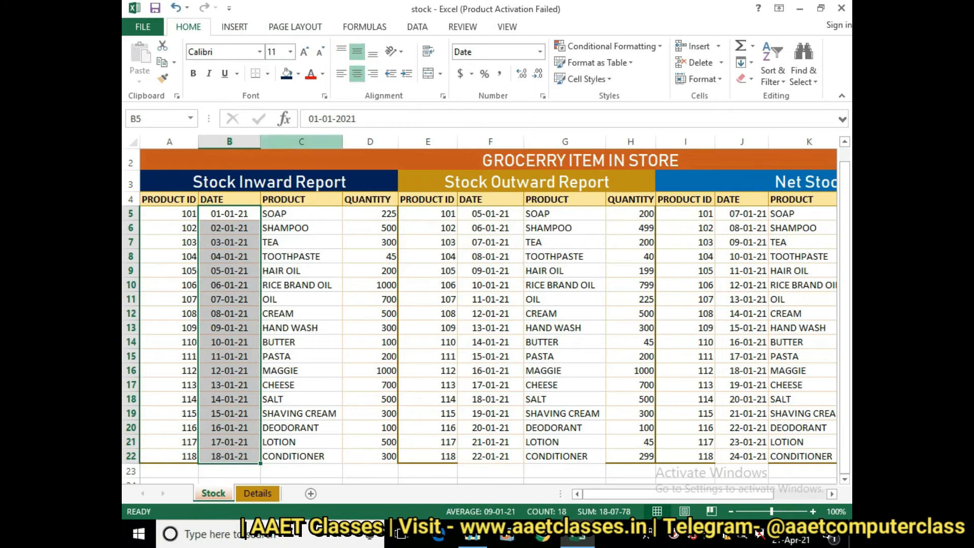
# Center the Net Stock Report dates in J5:J22 horizontally and align them to the middle vertically
pyautogui.click(491, 271)
pyautogui.moveTo(742, 213); pyautogui.dragTo(741, 457)
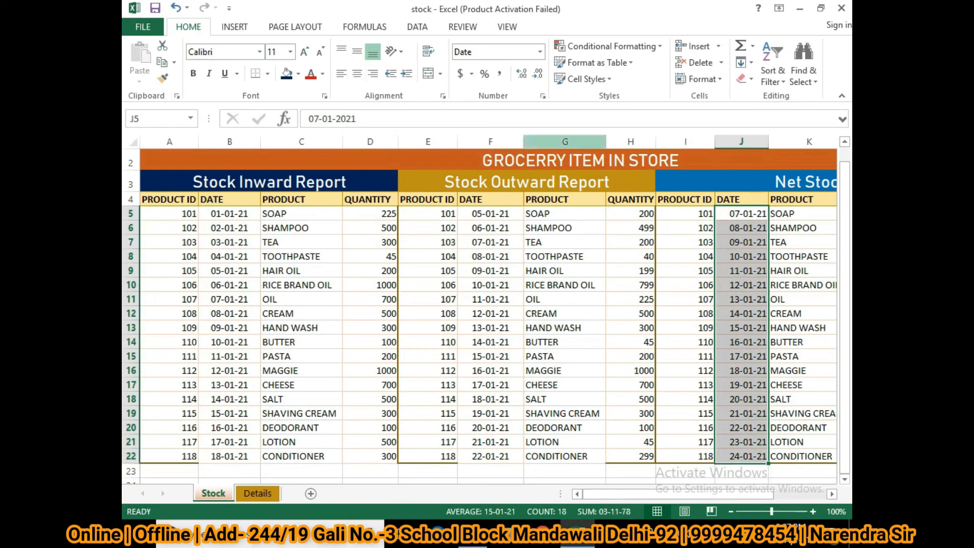
pyautogui.click(357, 73)
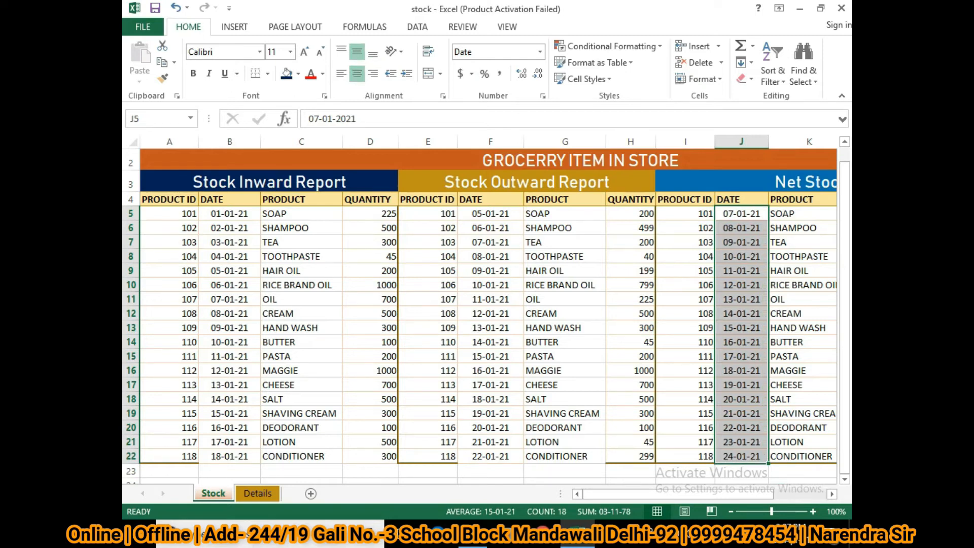
pyautogui.click(802, 356)
# Define the name "stock" for the whole inventory table, from the title in A1 to N22
pyautogui.moveTo(229, 161); pyautogui.dragTo(808, 347)
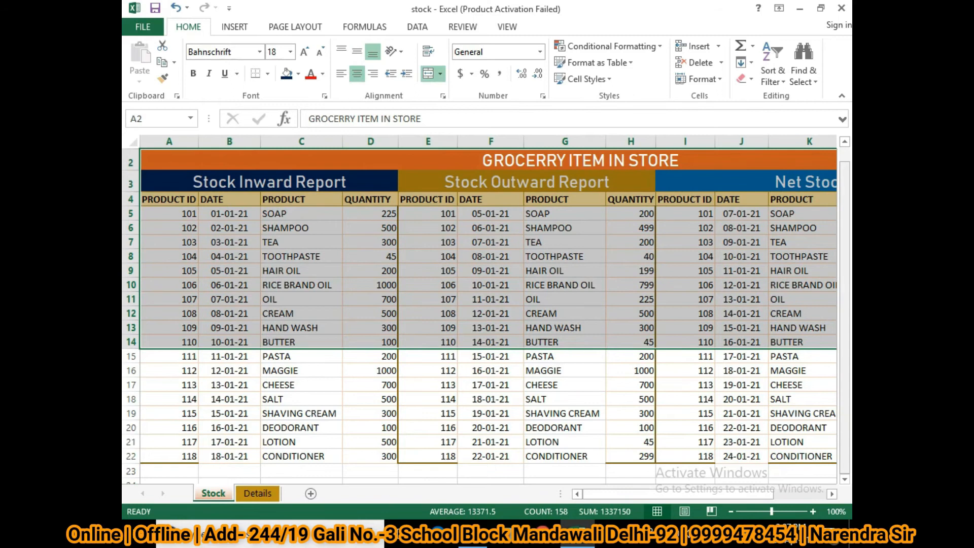
pyautogui.scroll(1, 487, 315)
pyautogui.moveTo(807, 167); pyautogui.dragTo(637, 464)
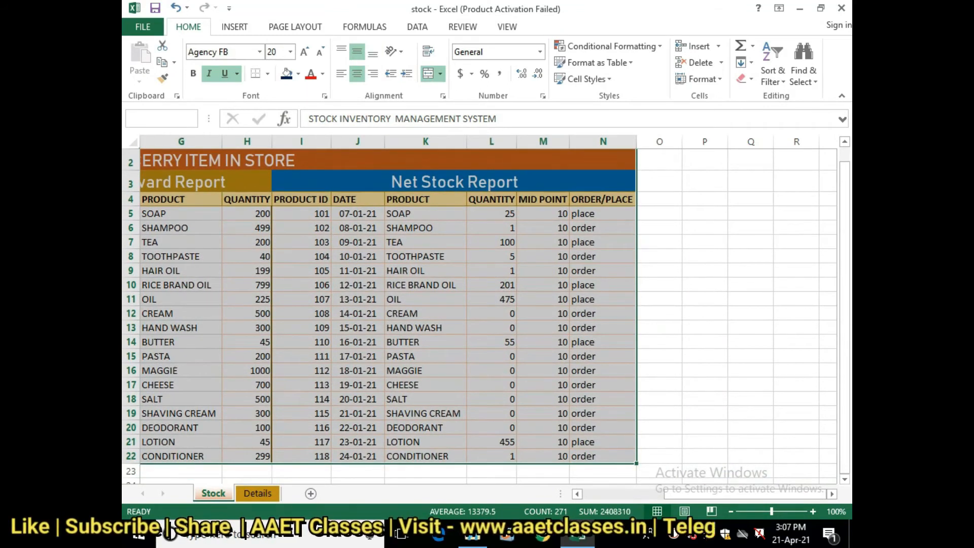
pyautogui.click(191, 119)
pyautogui.write('stock')
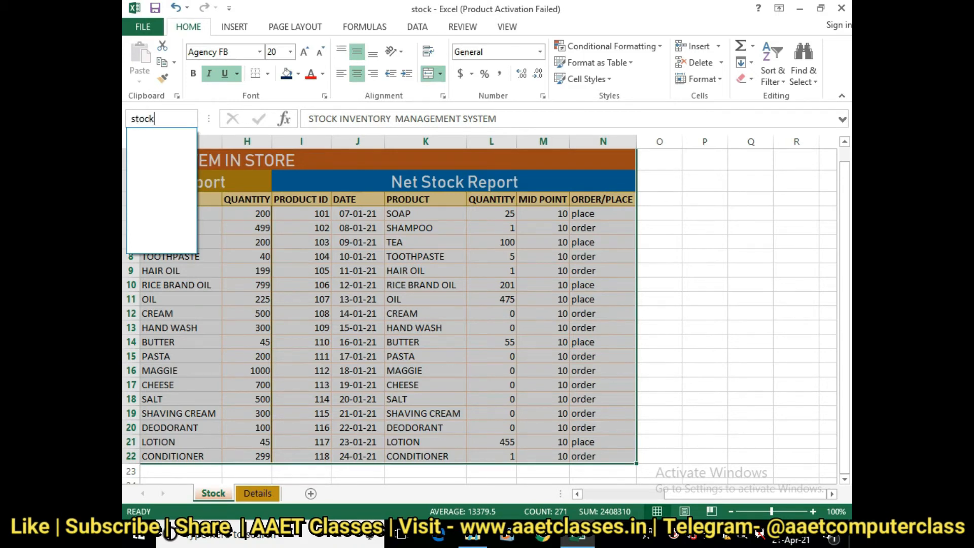
pyautogui.press('Return')
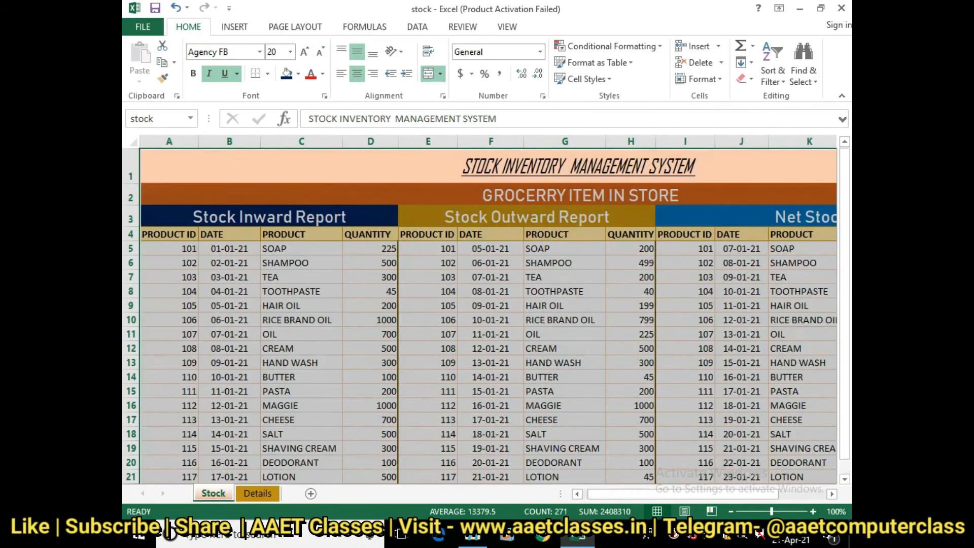
pyautogui.click(491, 234)
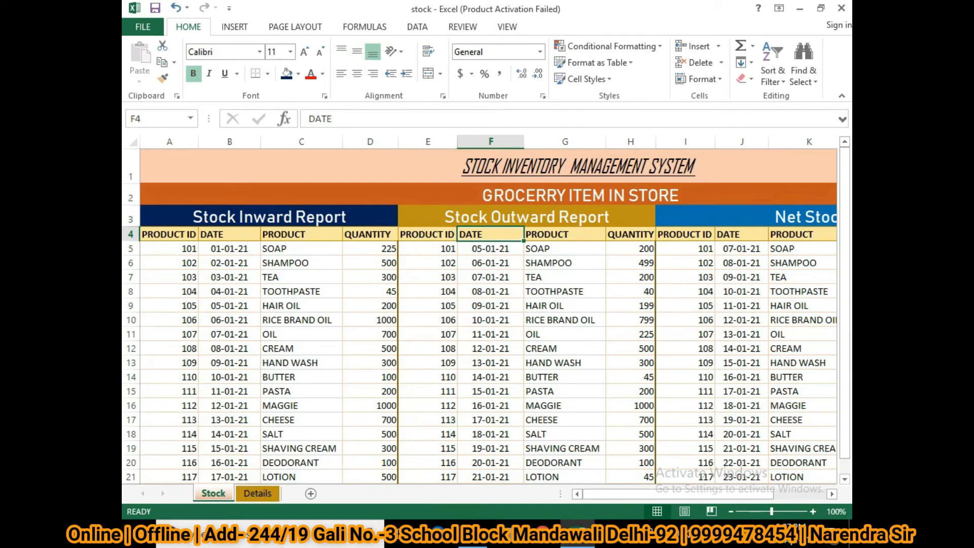
pyautogui.click(674, 533)
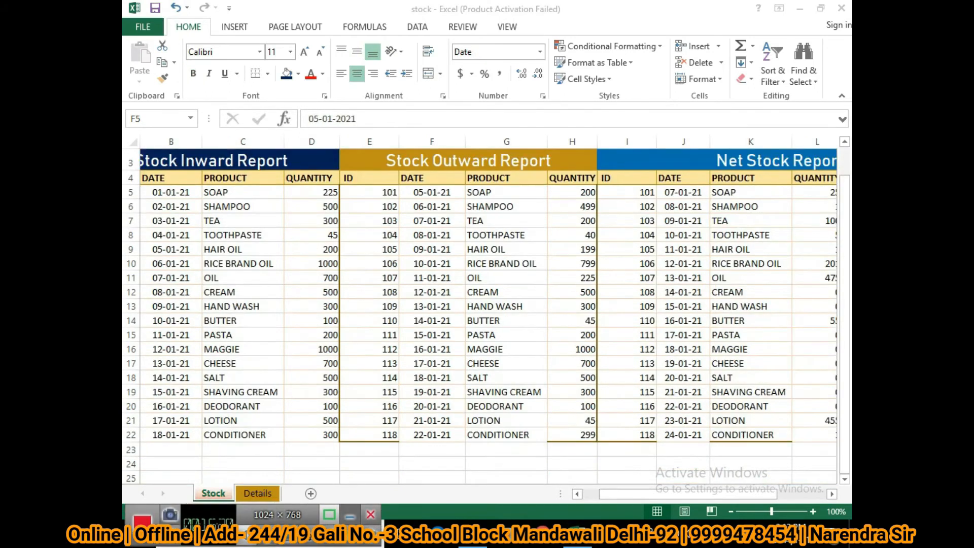
pyautogui.click(350, 516)
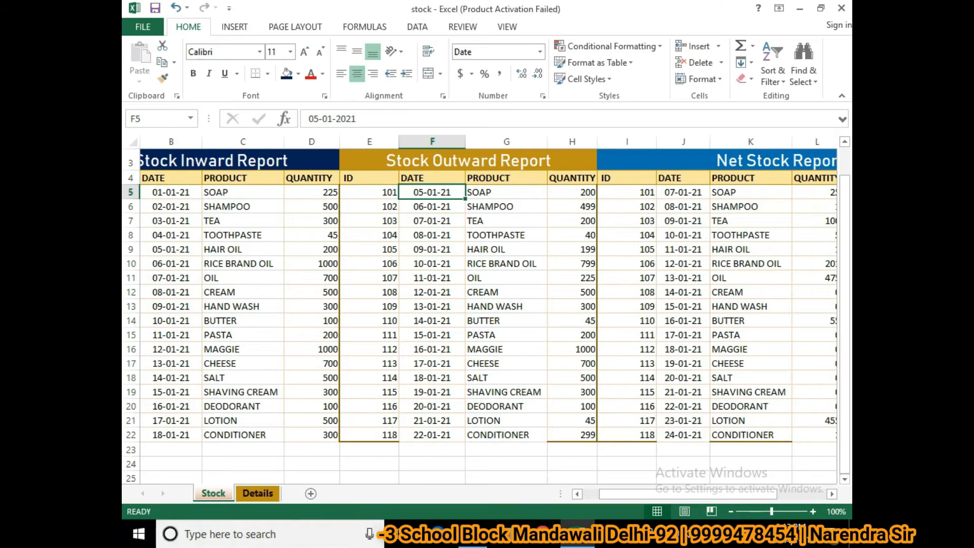
# On the Details sheet, enter =VLOOKUP(D3,stock,1,FALSE) in cell I3 beside the Product ID heading
pyautogui.click(258, 494)
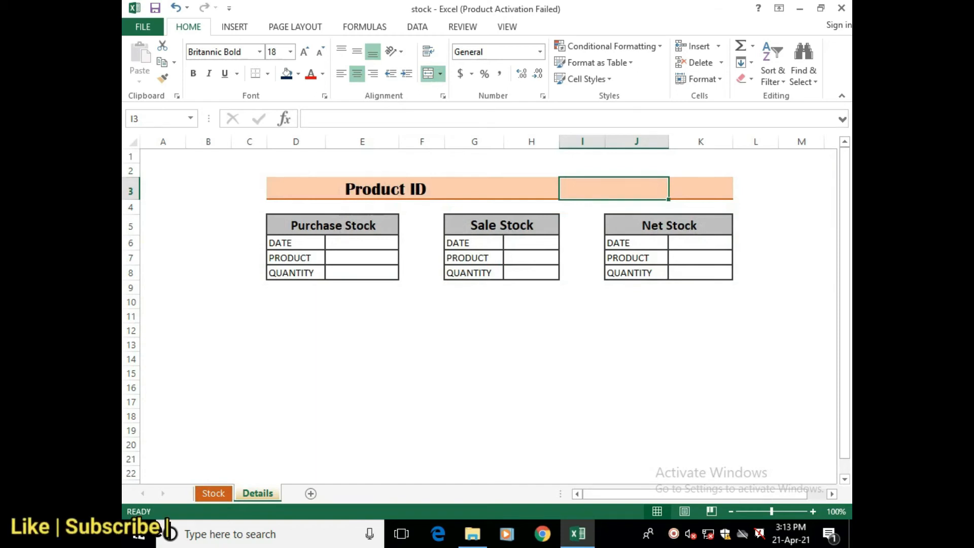
pyautogui.write('=')
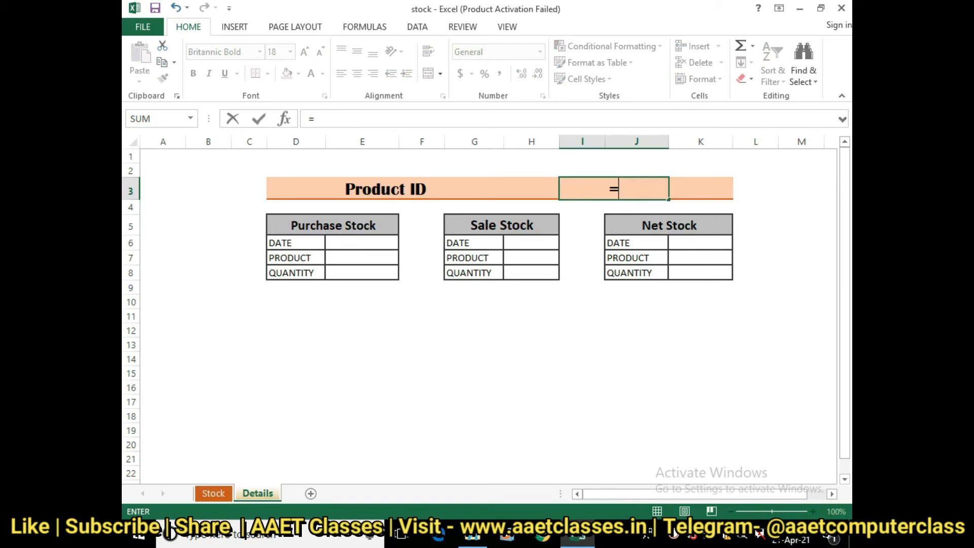
pyautogui.write('vlo')
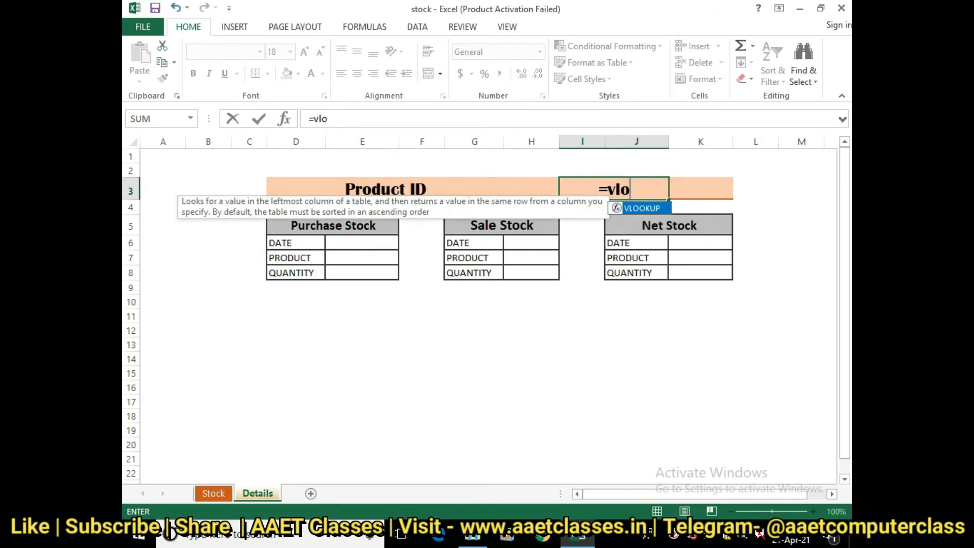
pyautogui.write('okup(')
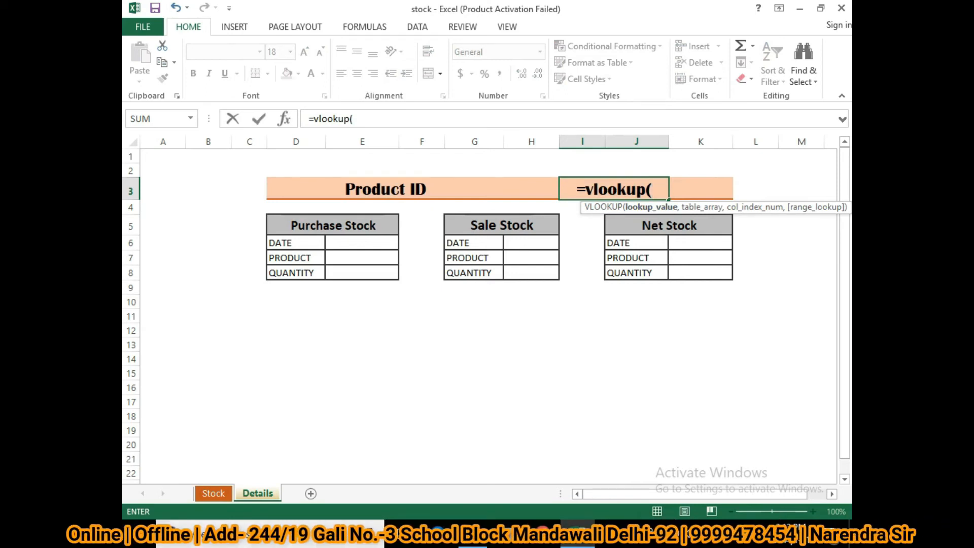
pyautogui.click(386, 189)
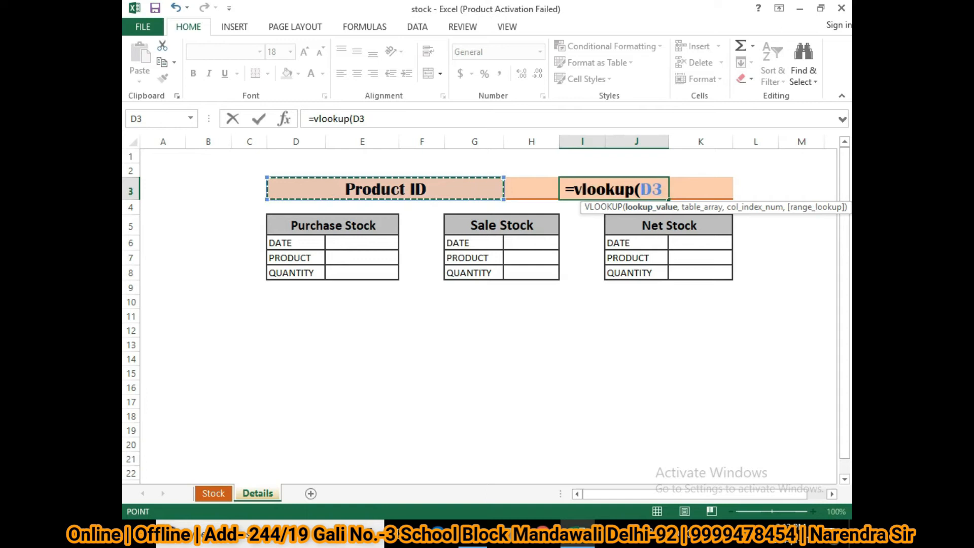
pyautogui.write(',st')
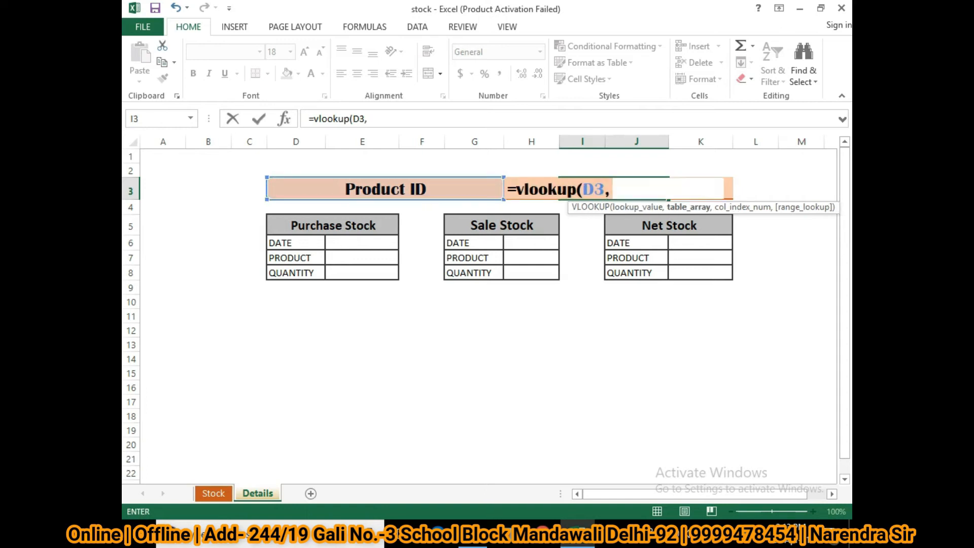
pyautogui.write('ock')
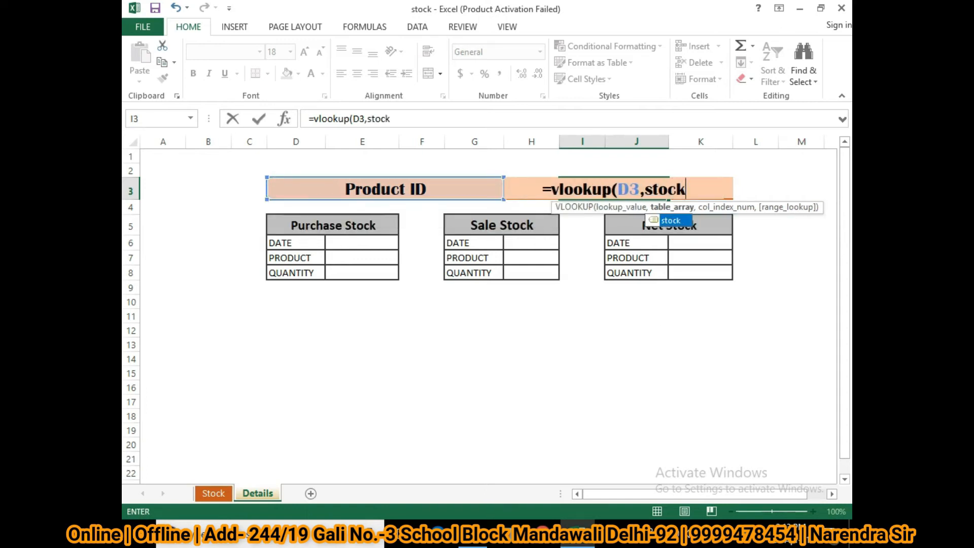
pyautogui.write(',')
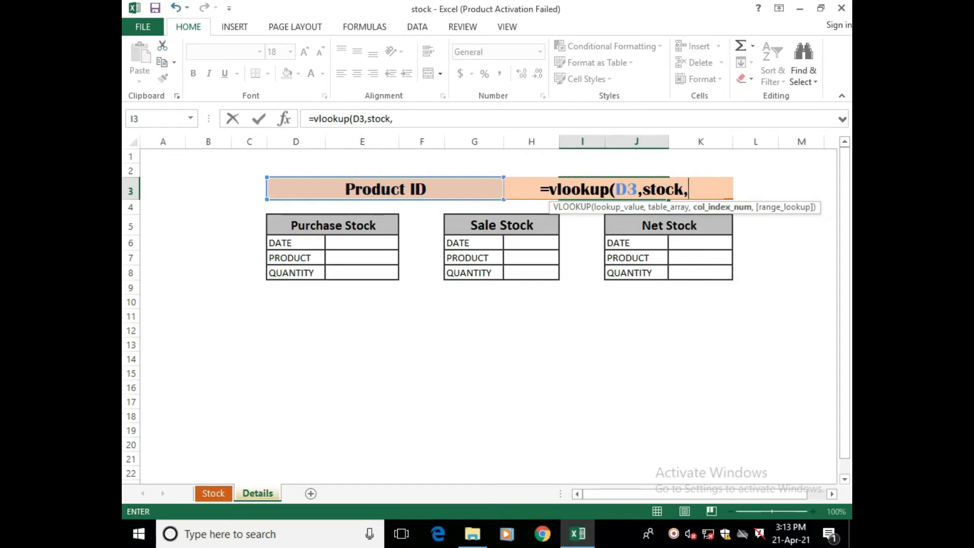
pyautogui.write('1')
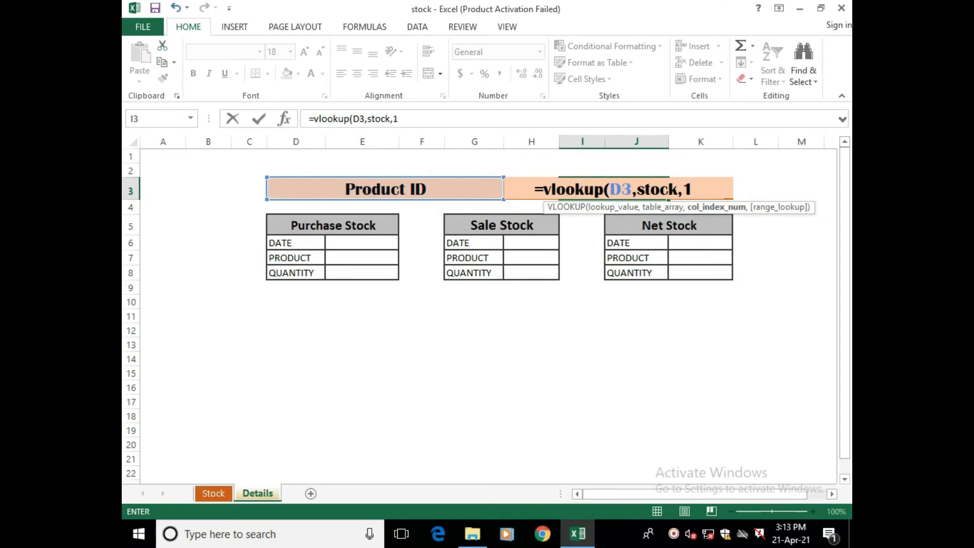
pyautogui.write(',')
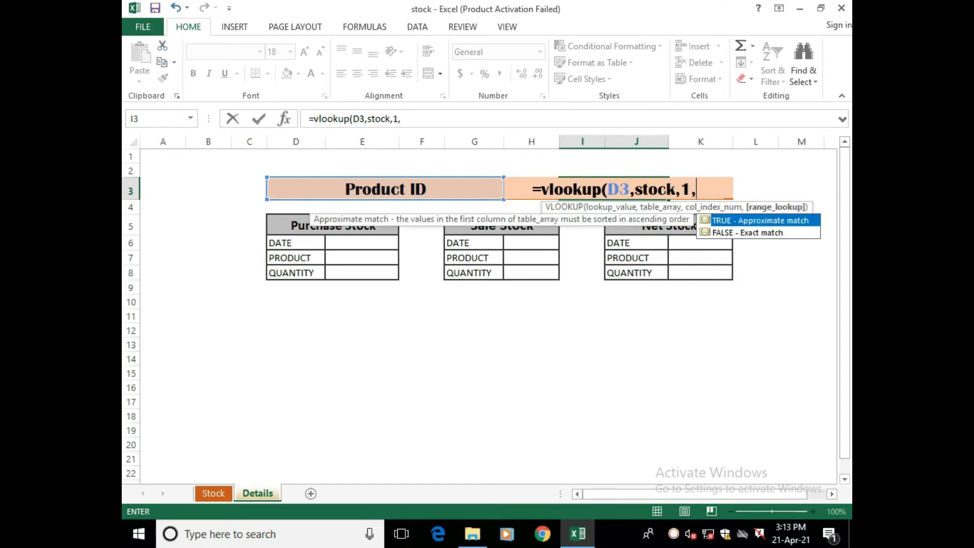
pyautogui.write('fals')
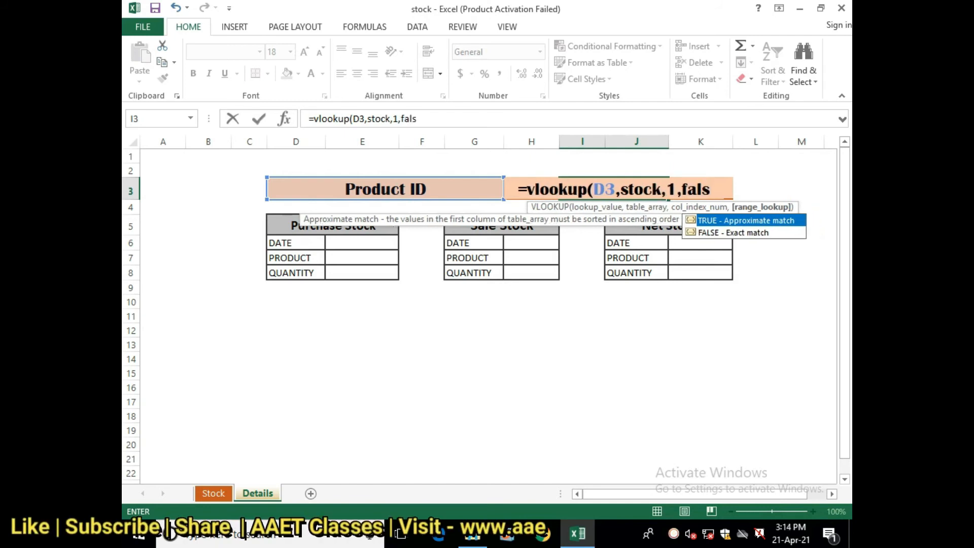
pyautogui.write('e)')
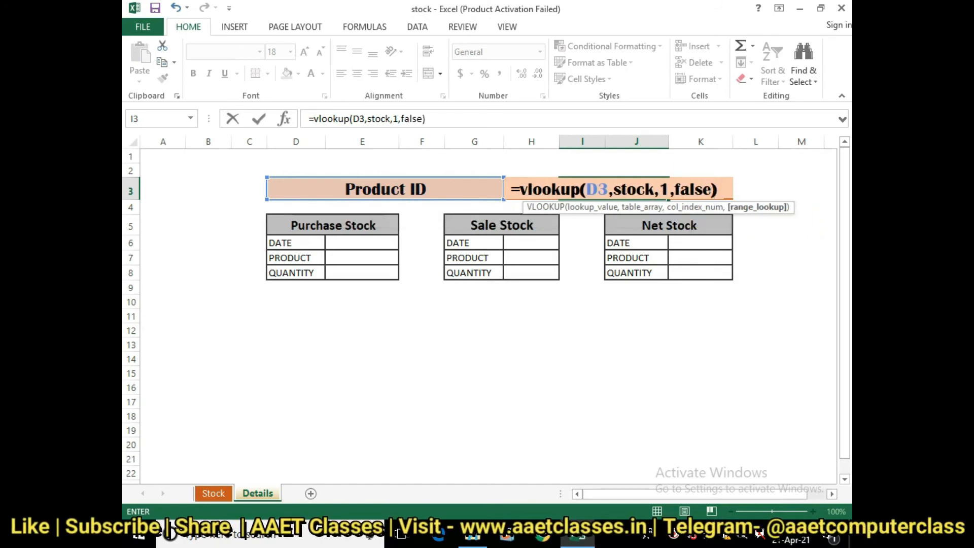
pyautogui.press('Return')
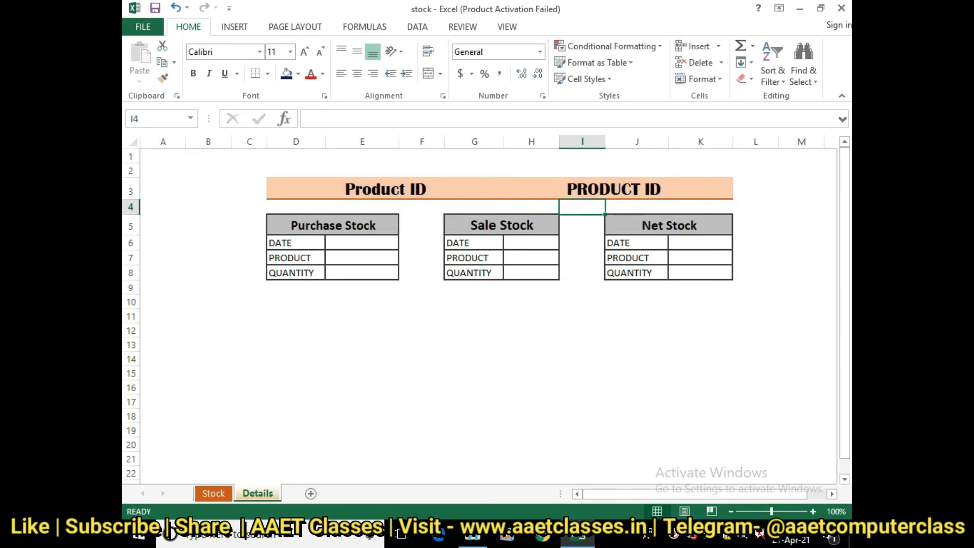
# Enter =VLOOKUP(I3,stock,2,TRUE) in E6 as the Purchase Stock date lookup
pyautogui.click(363, 243)
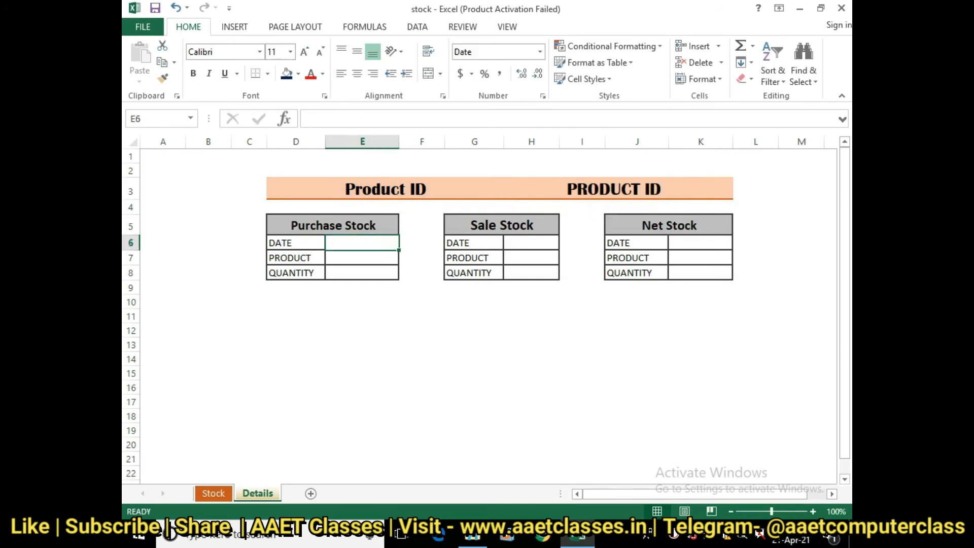
pyautogui.write('=v')
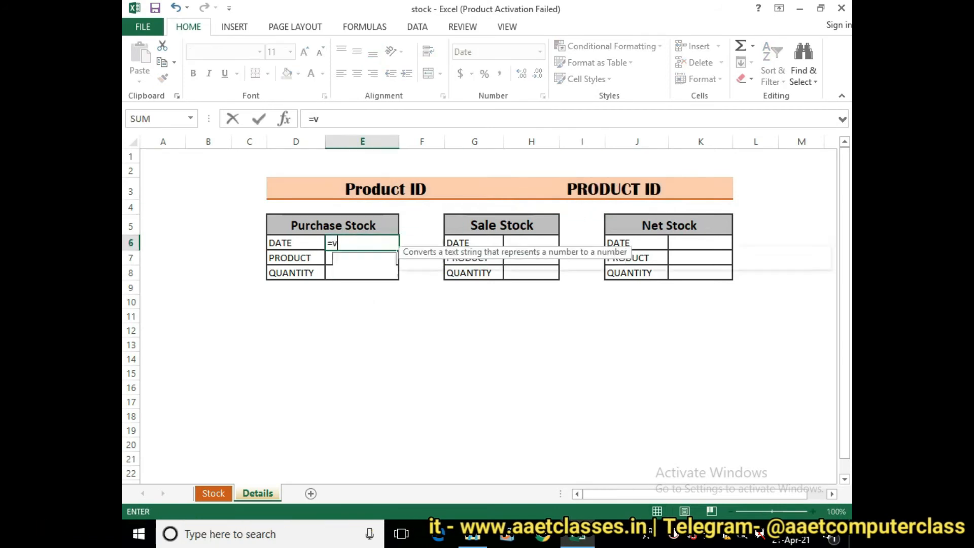
pyautogui.write('looku')
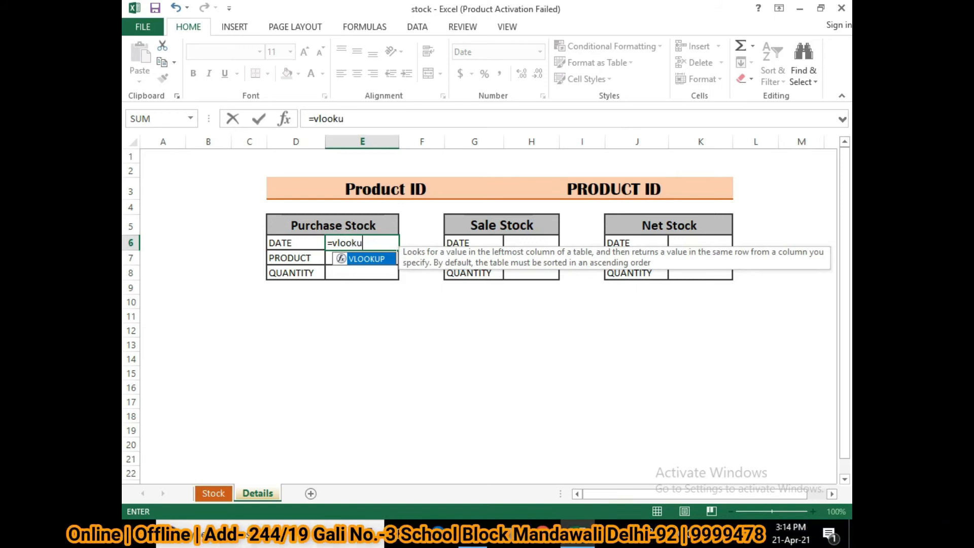
pyautogui.write('p(')
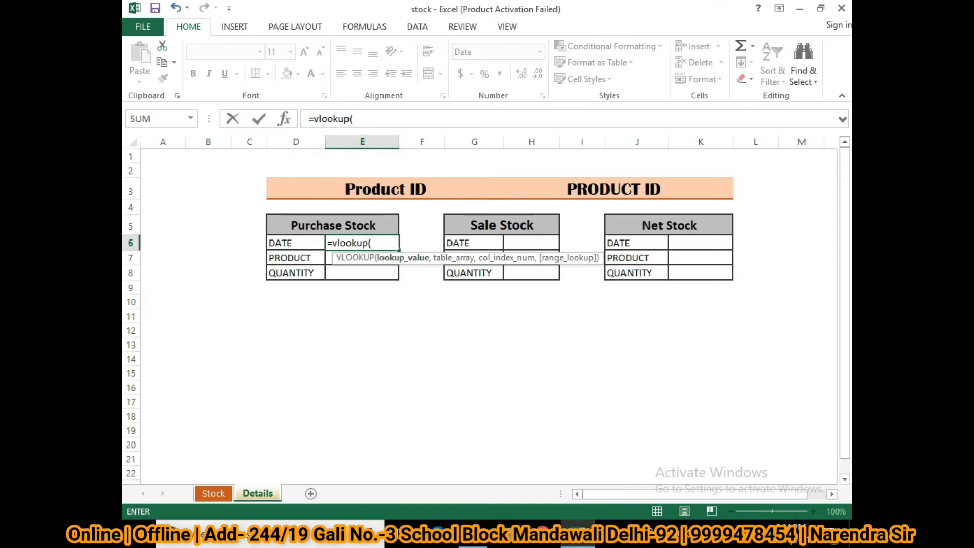
pyautogui.click(614, 189)
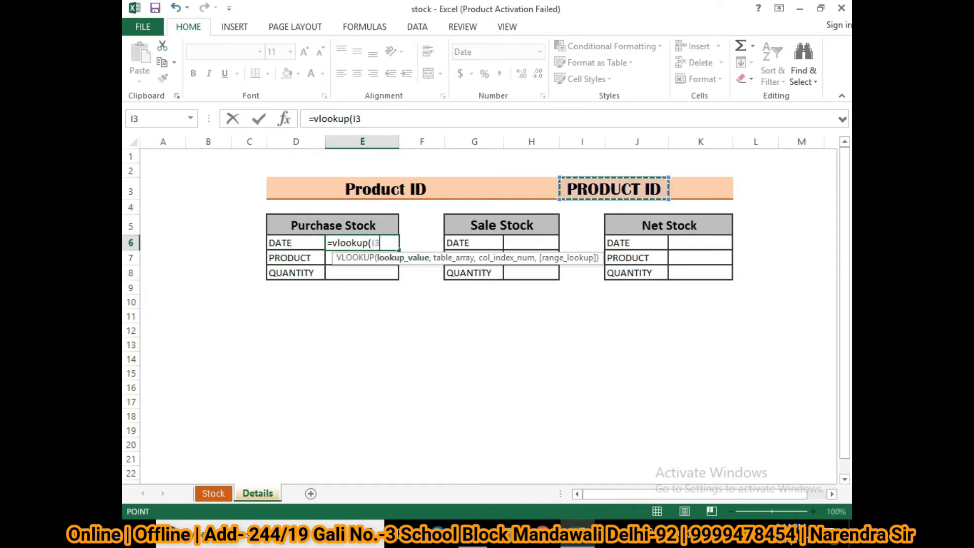
pyautogui.write(',')
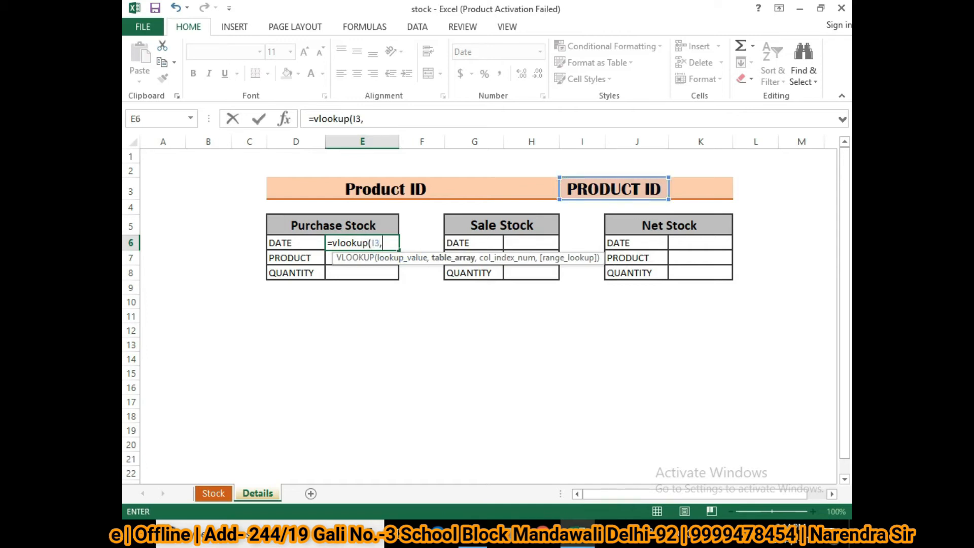
pyautogui.write('st')
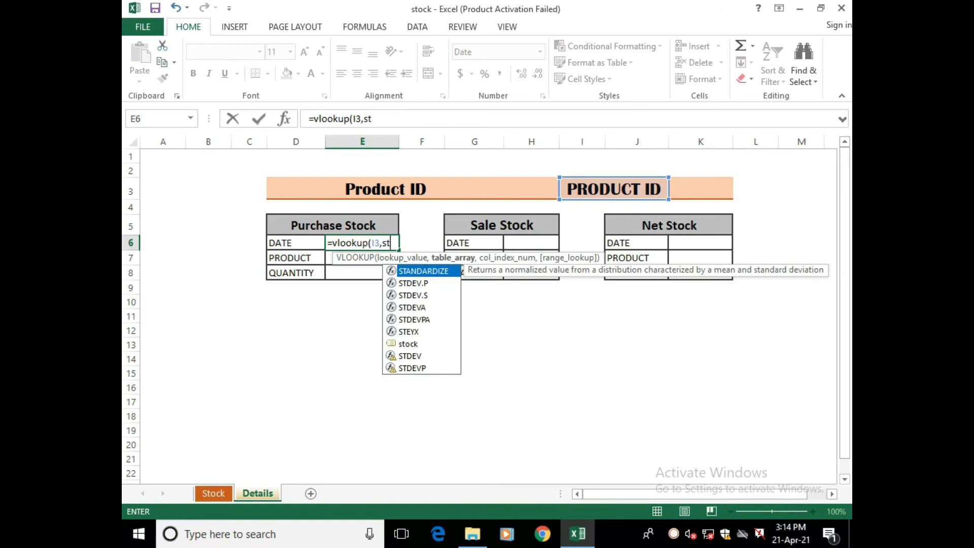
pyautogui.write('ock')
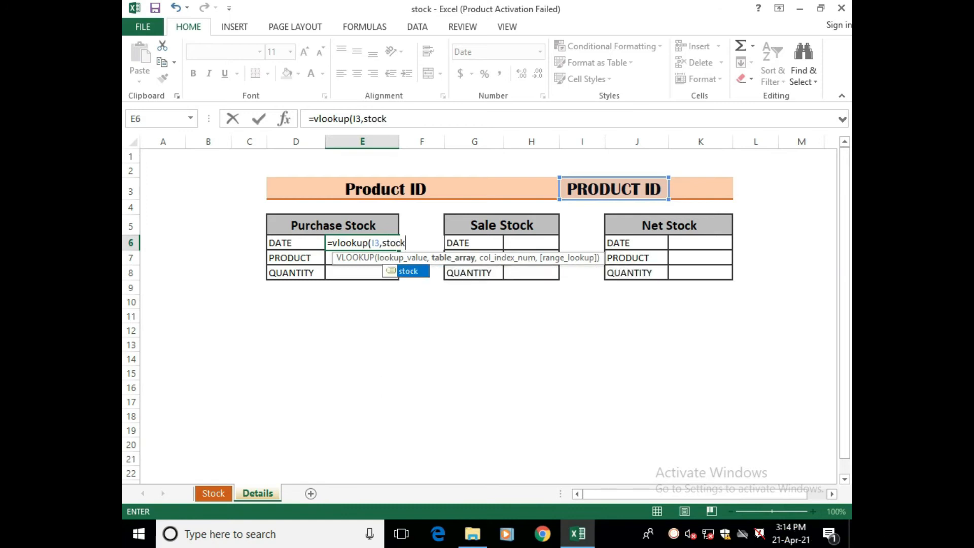
pyautogui.write(',')
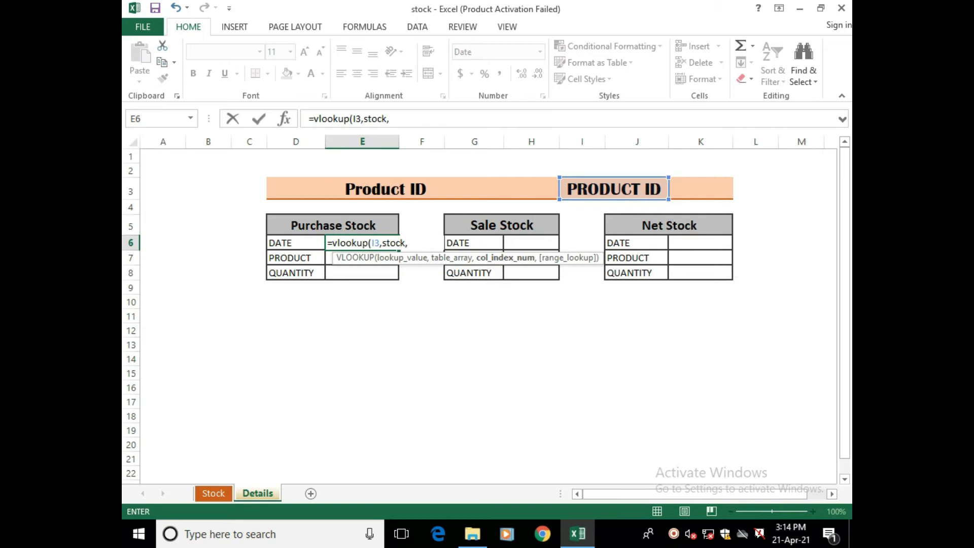
pyautogui.write('2,')
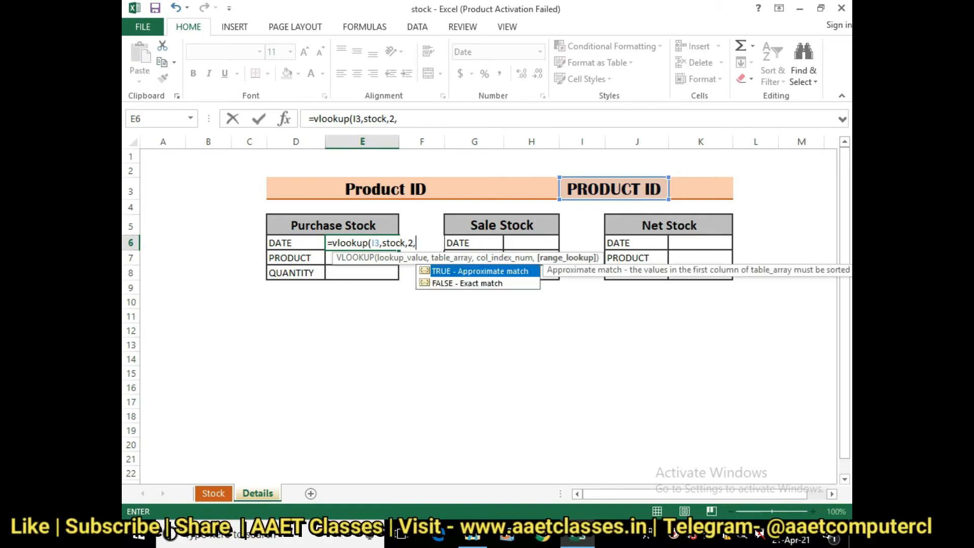
pyautogui.write('true')
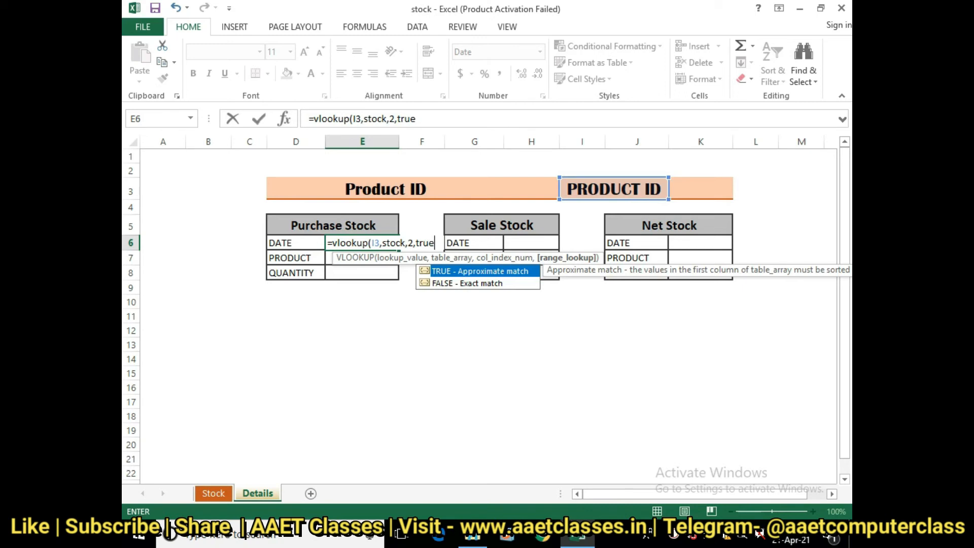
pyautogui.write(')')
pyautogui.press('Return')
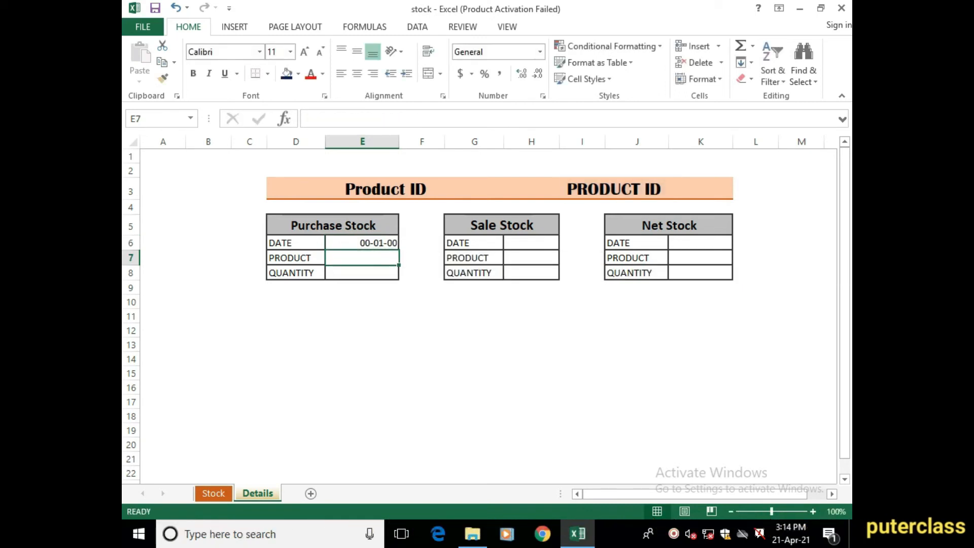
# Change the range_lookup argument of the Purchase Stock date formula in E6 to FALSE for an exact match
pyautogui.click(362, 243)
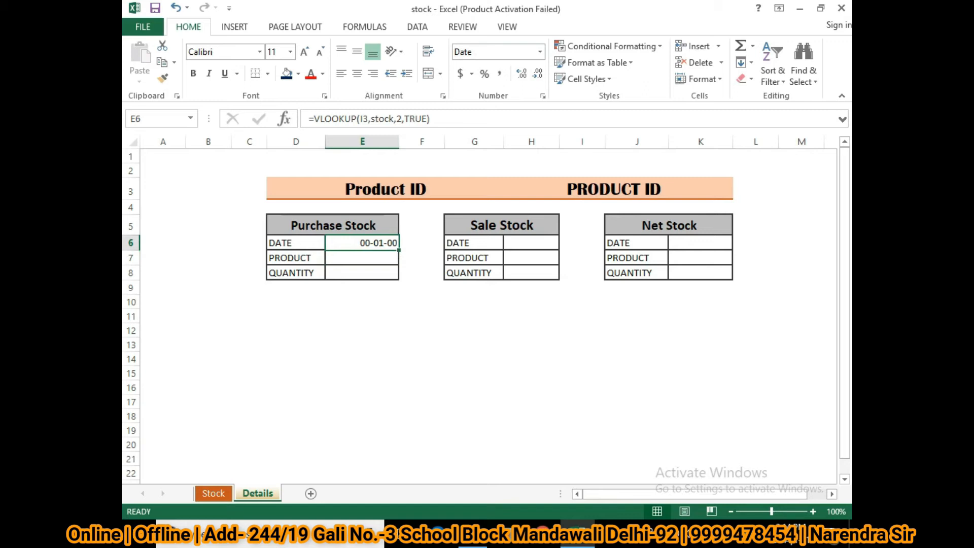
pyautogui.click(429, 119)
pyautogui.press('BackSpace')
pyautogui.press('BackSpace')
pyautogui.press('BackSpace')
pyautogui.press('BackSpace')
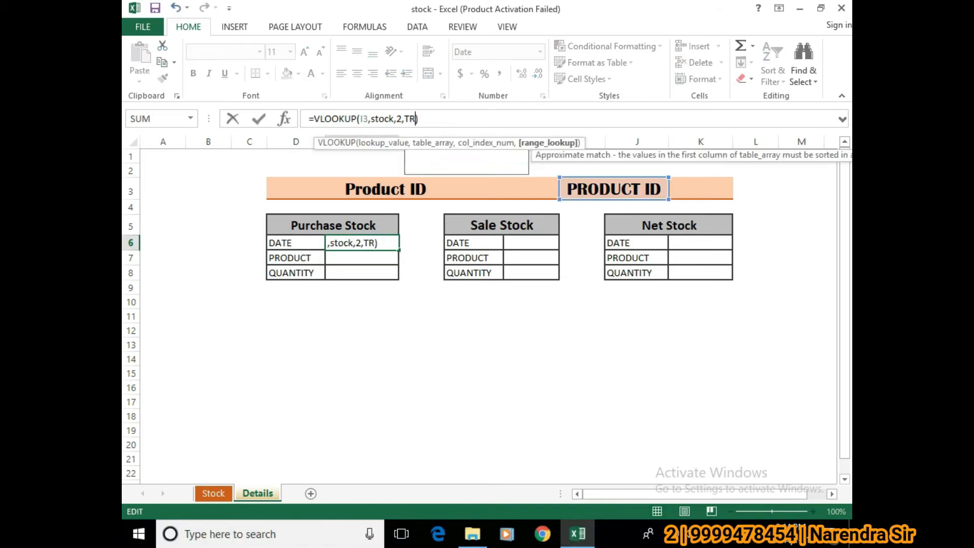
pyautogui.write('false')
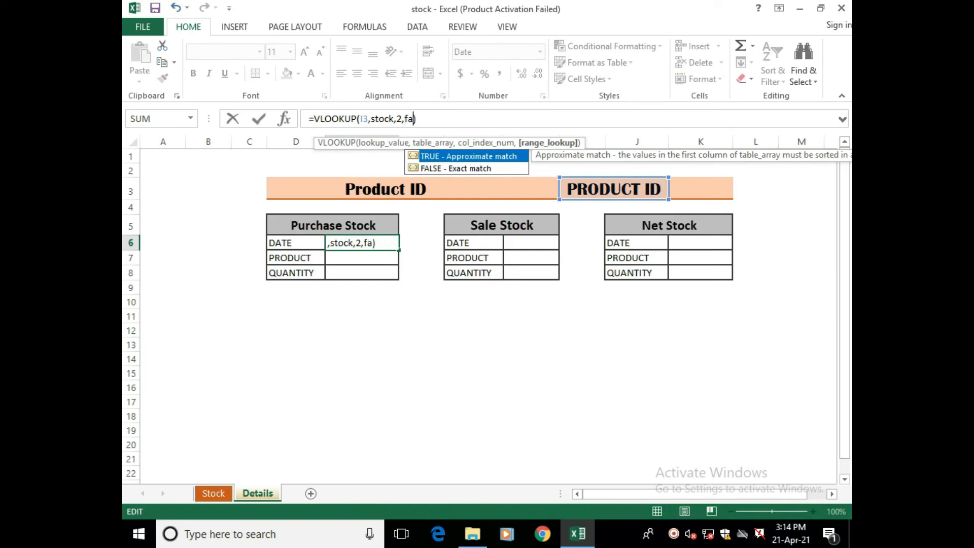
pyautogui.press('Return')
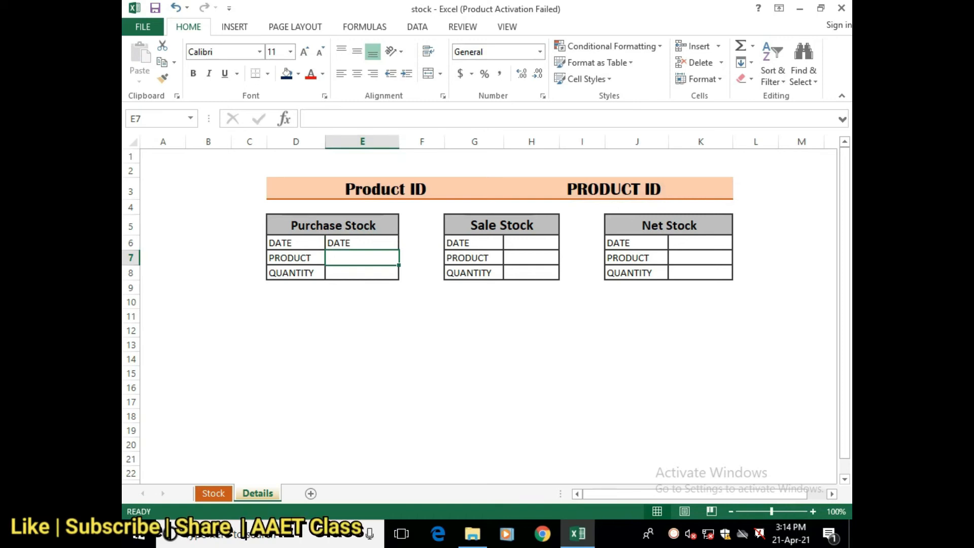
# Enter =VLOOKUP(I3,stock,3,FALSE) in E7 as the Purchase Stock product lookup
pyautogui.write('=')
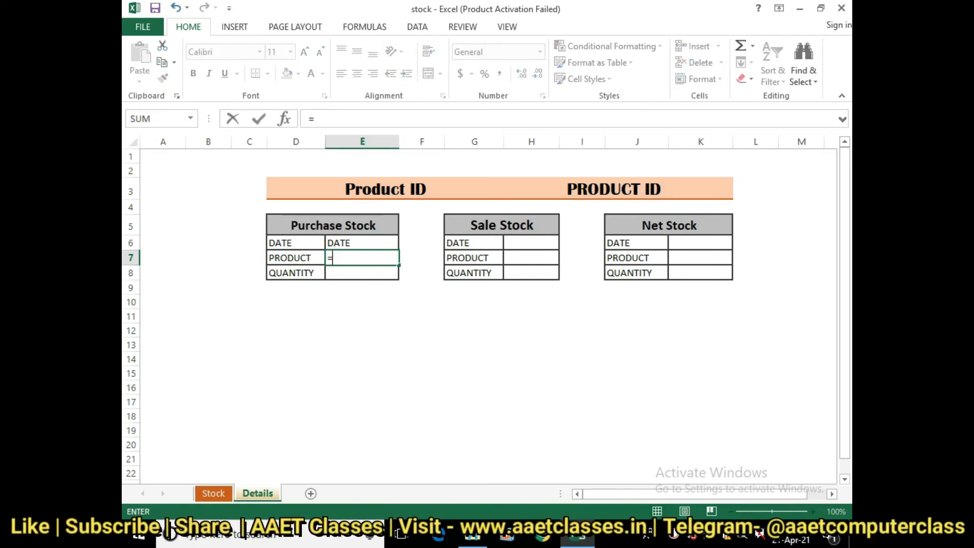
pyautogui.write('vlookup(')
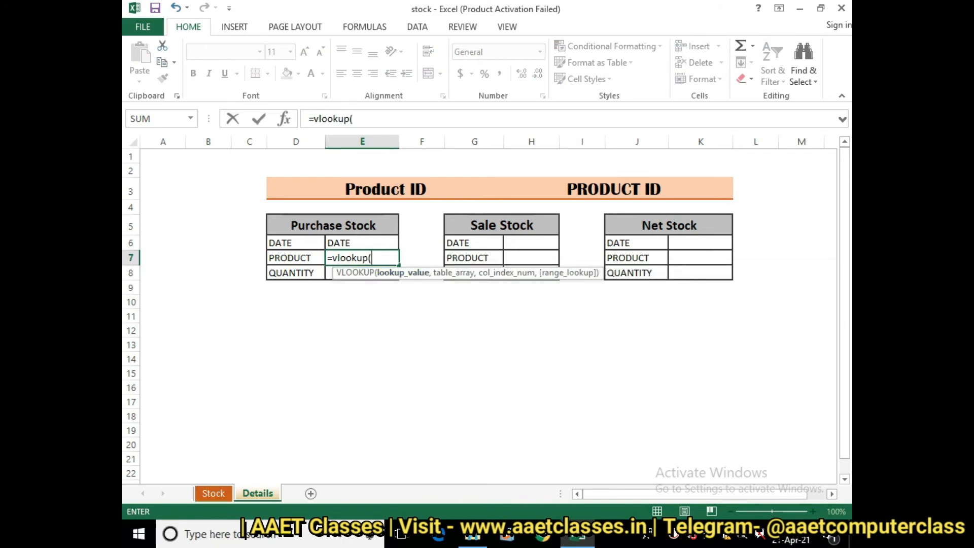
pyautogui.click(614, 189)
pyautogui.write(',s')
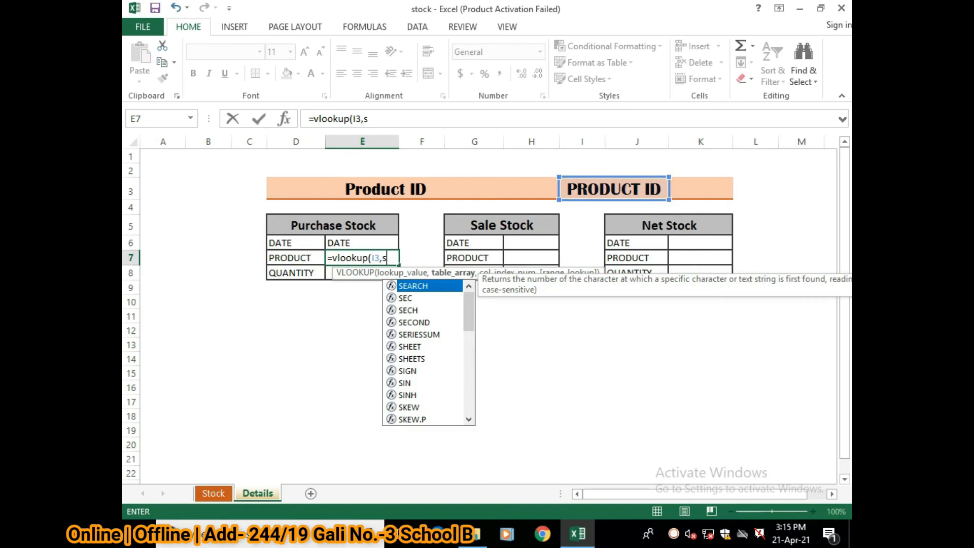
pyautogui.write('tock,')
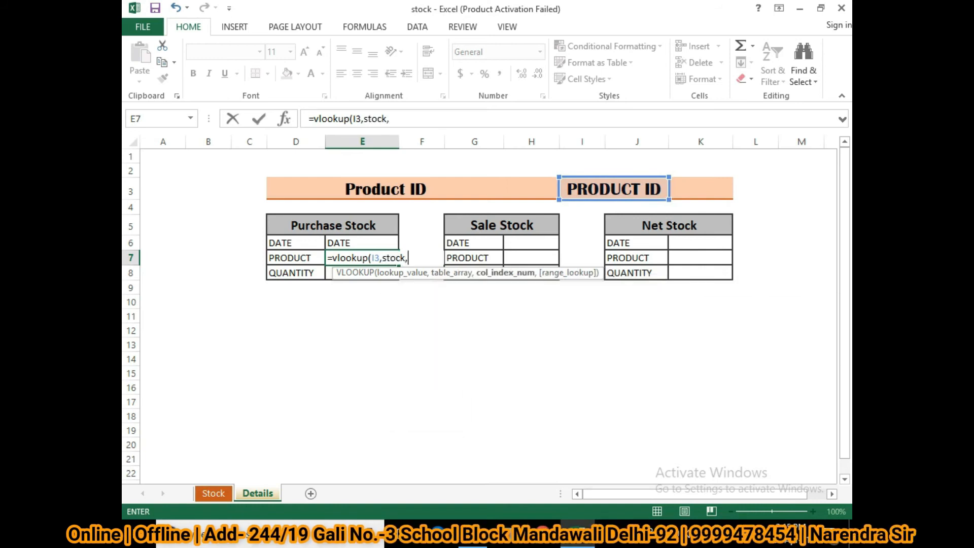
pyautogui.write('3,')
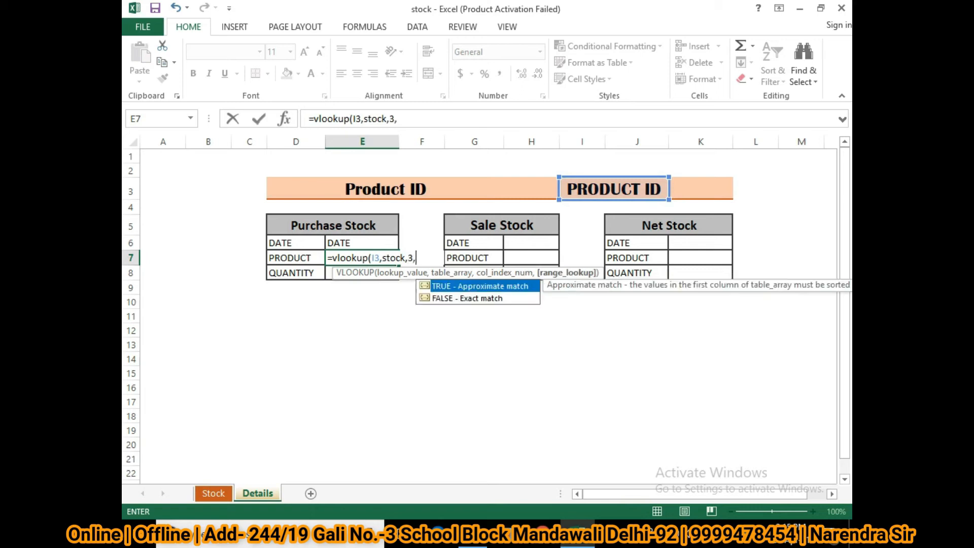
pyautogui.write('false)')
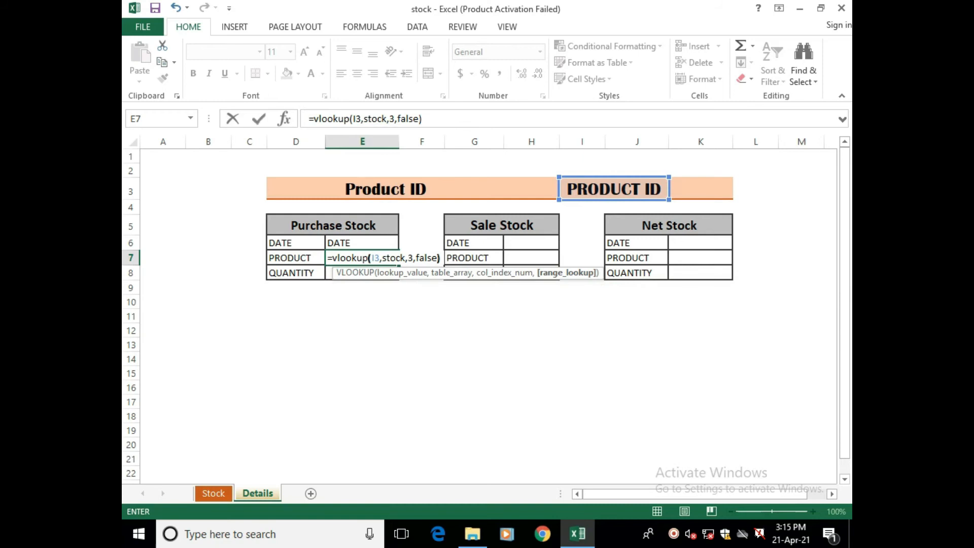
pyautogui.press('Return')
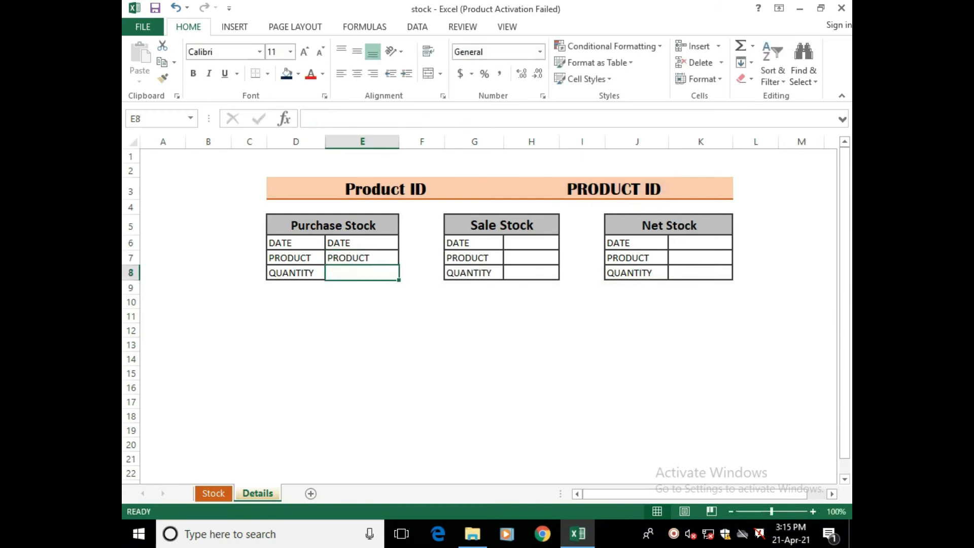
# Enter =VLOOKUP(I3,stock,4,FALSE) in E8 as the Purchase Stock quantity lookup, and check the formulas in E6 to E8
pyautogui.write('=')
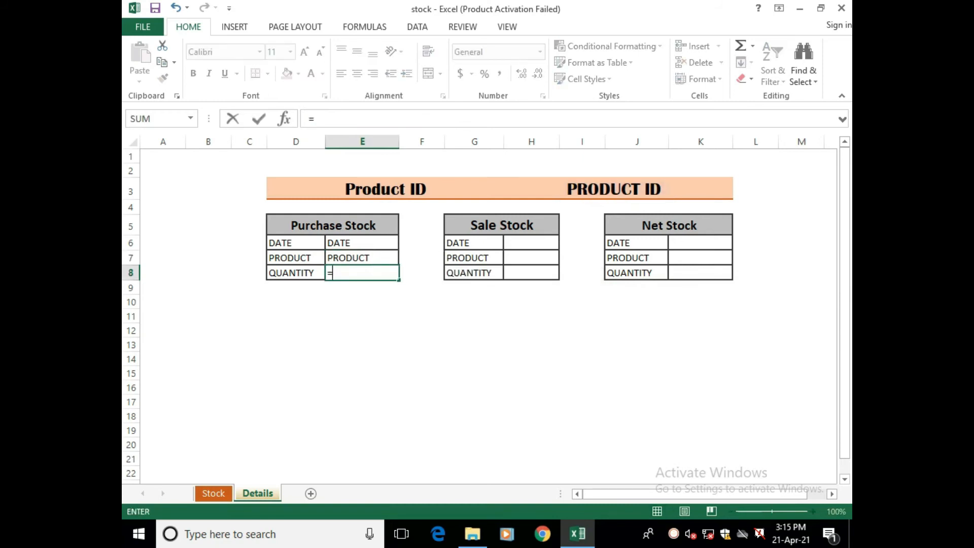
pyautogui.write('vlooku')
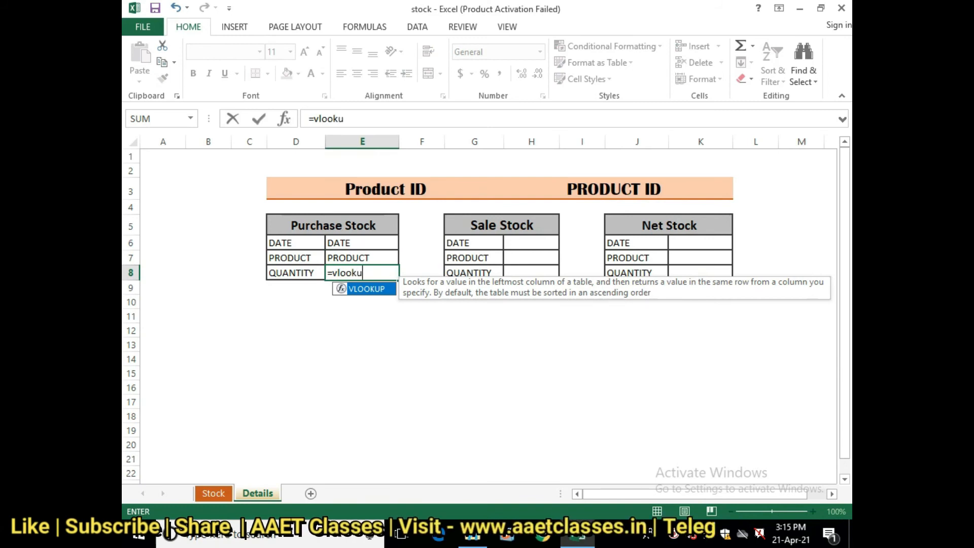
pyautogui.write('p(')
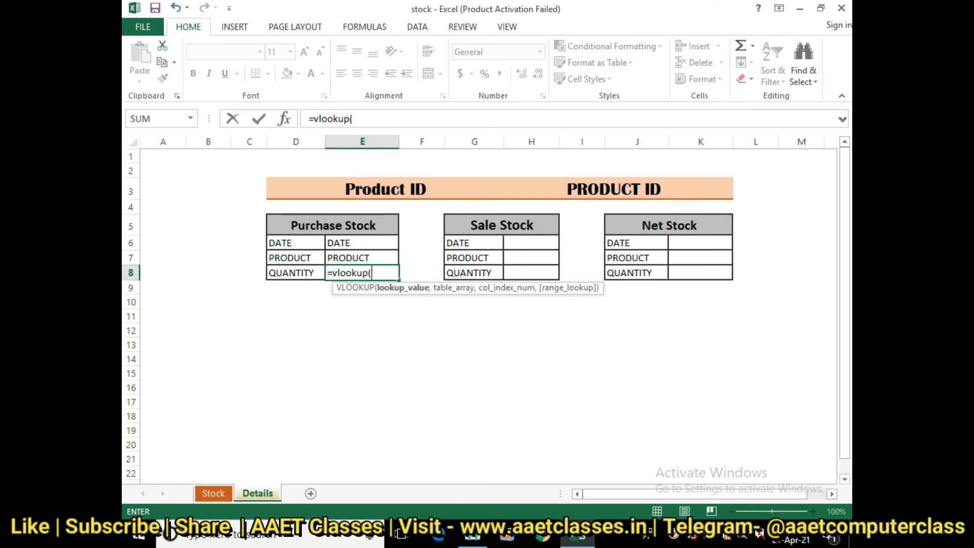
pyautogui.click(614, 189)
pyautogui.write(',stock')
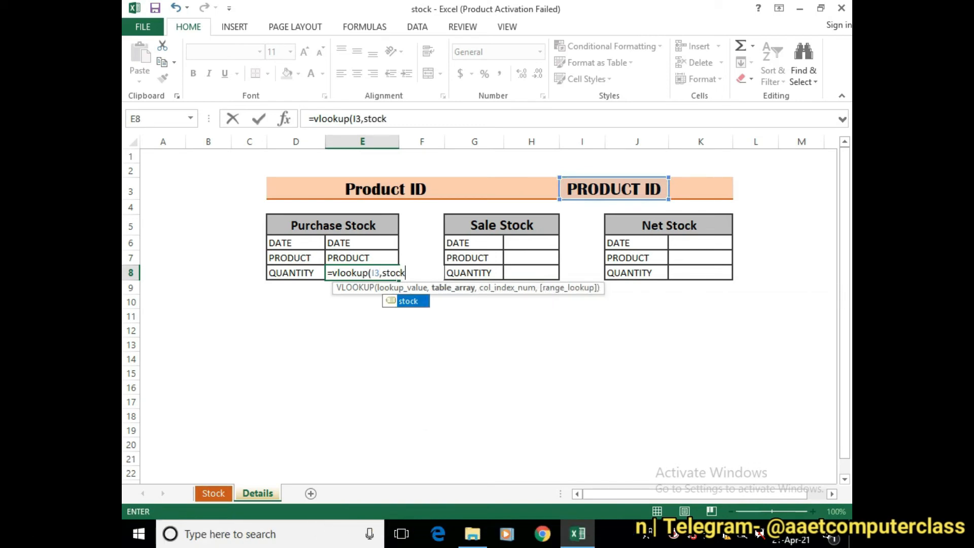
pyautogui.write(',')
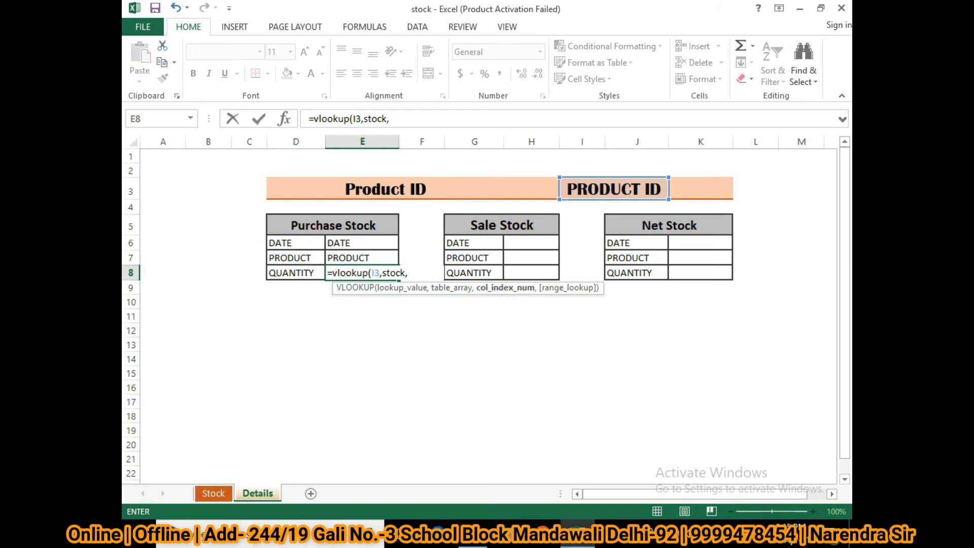
pyautogui.write('4,false')
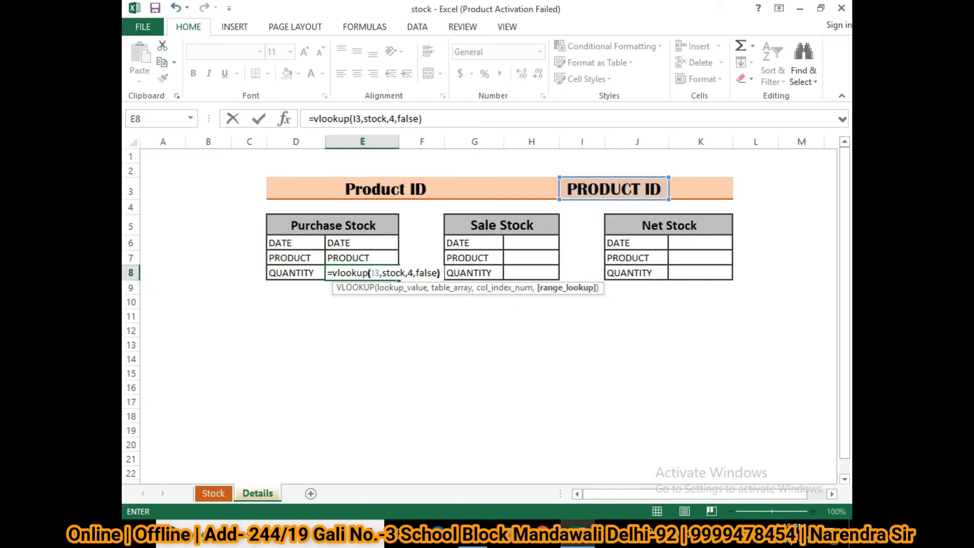
pyautogui.write(')')
pyautogui.press('Return')
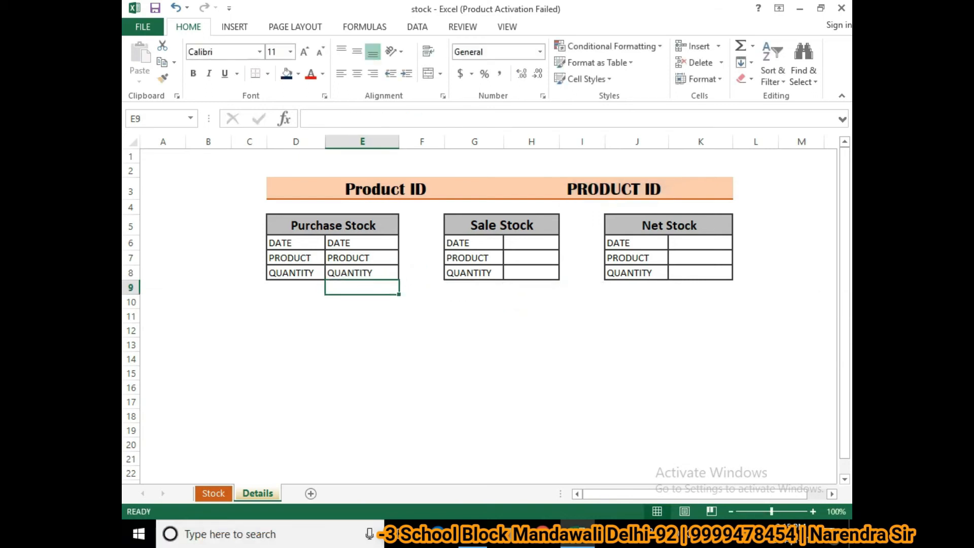
pyautogui.click(362, 273)
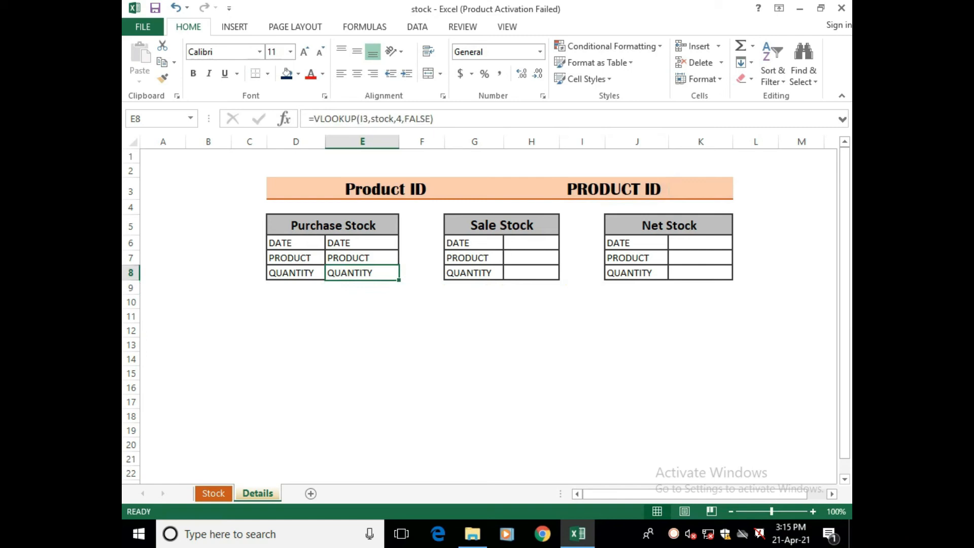
pyautogui.click(363, 258)
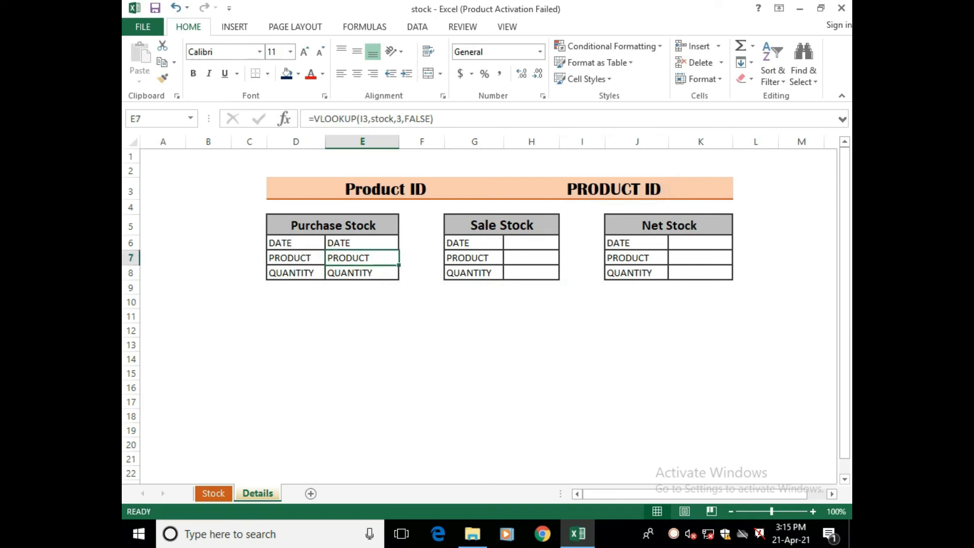
pyautogui.click(362, 243)
pyautogui.click(363, 273)
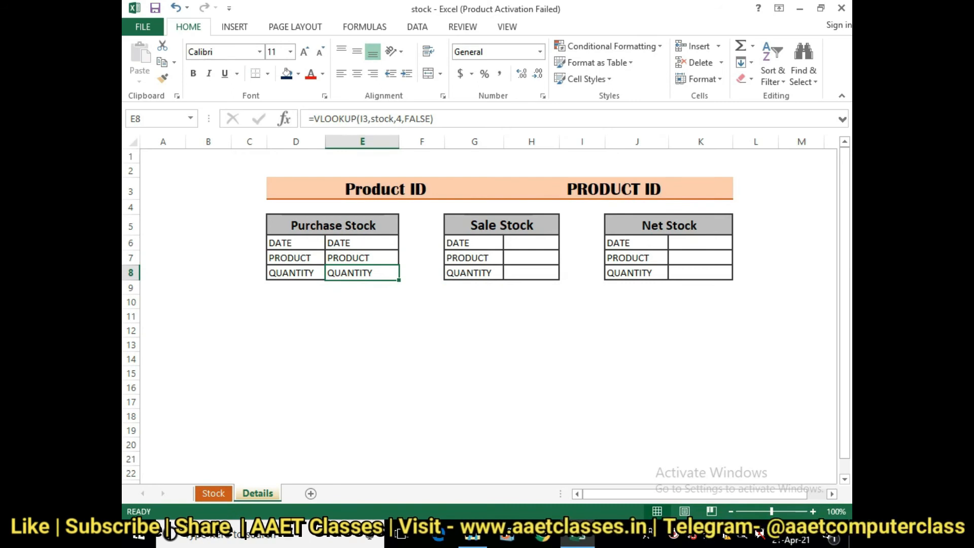
# Enter =VLOOKUP(I3,stock,6,FALSE) in H6 as the Sale Stock date lookup
pyautogui.click(531, 243)
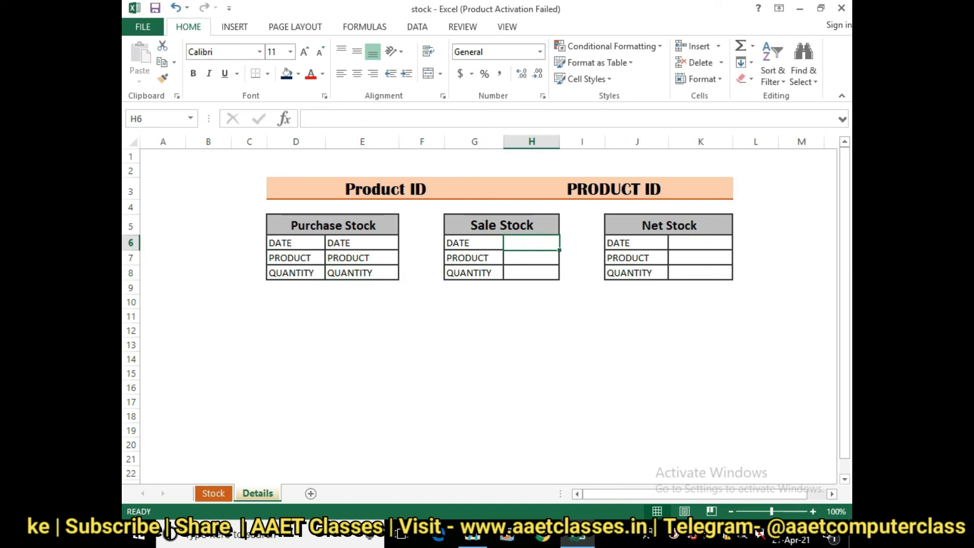
pyautogui.write('=vl')
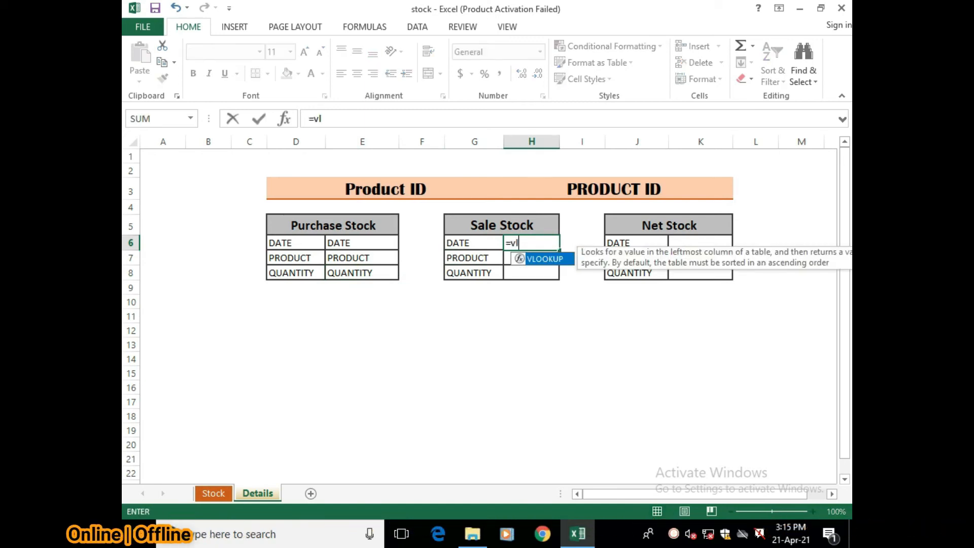
pyautogui.write('ooku')
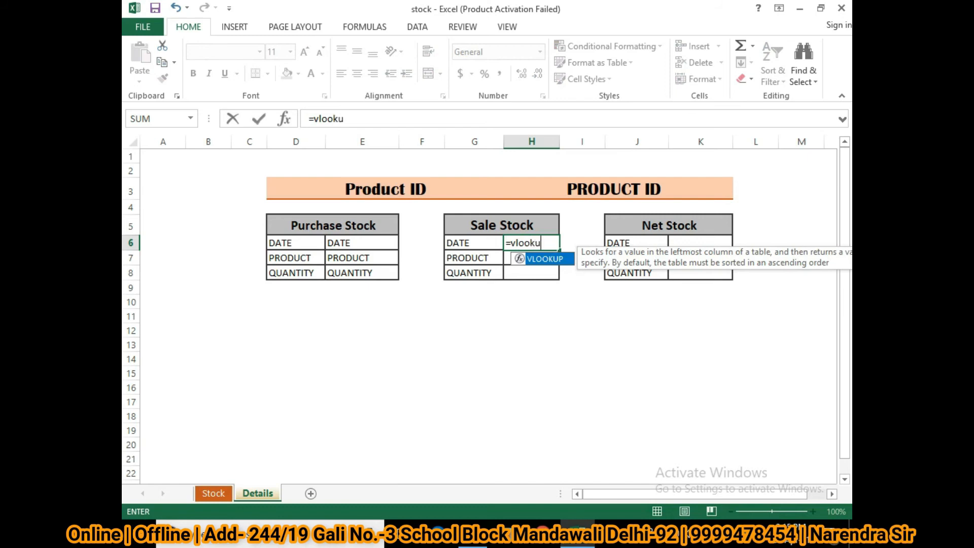
pyautogui.write('p(')
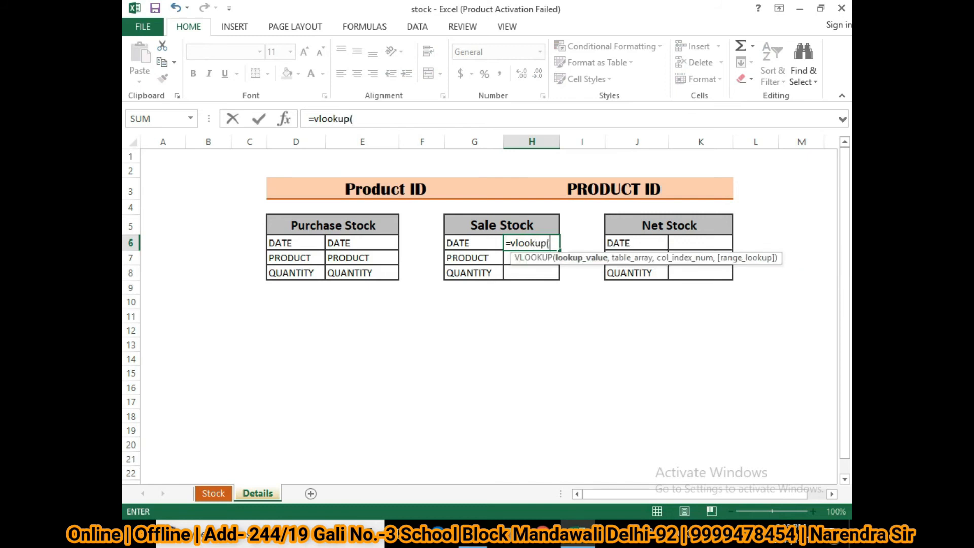
pyautogui.click(614, 189)
pyautogui.write(',')
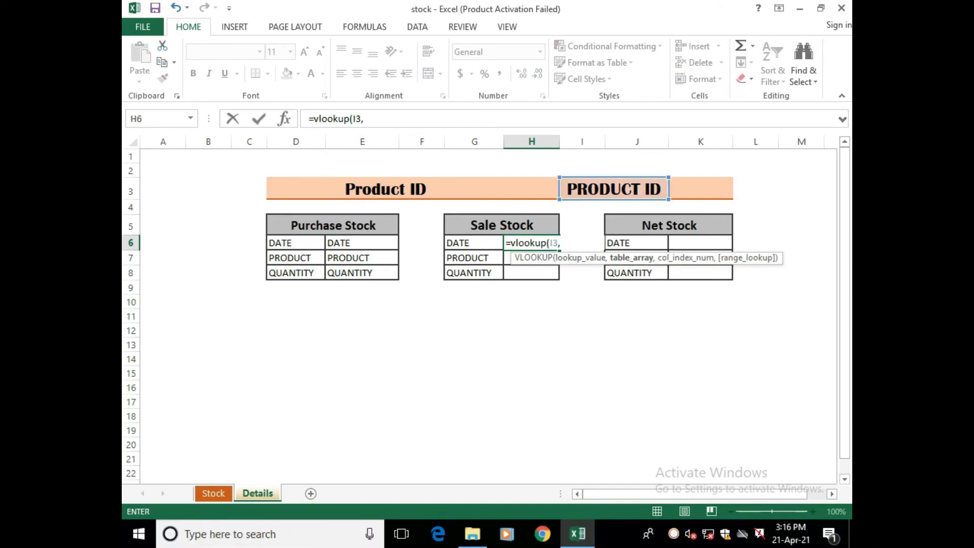
pyautogui.write('stock')
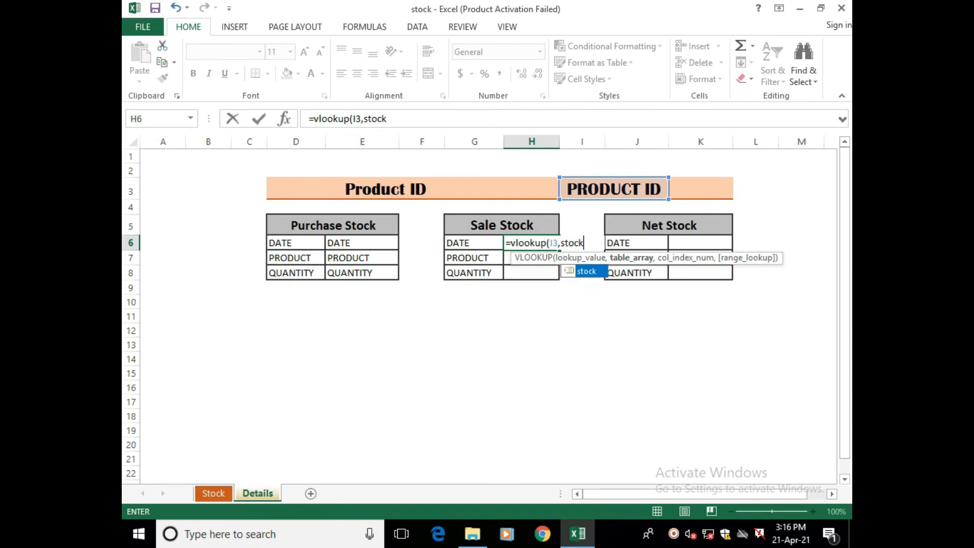
pyautogui.write(',')
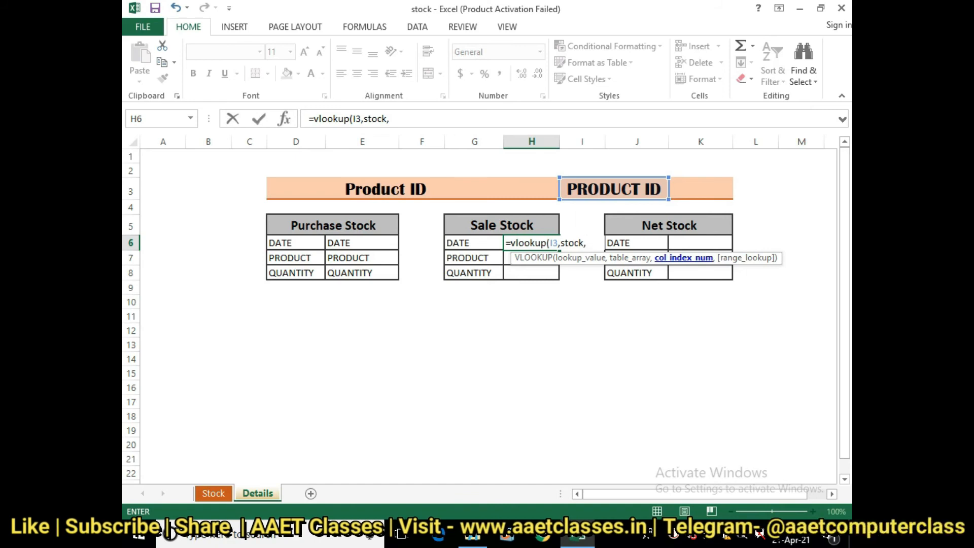
pyautogui.write('6,false')
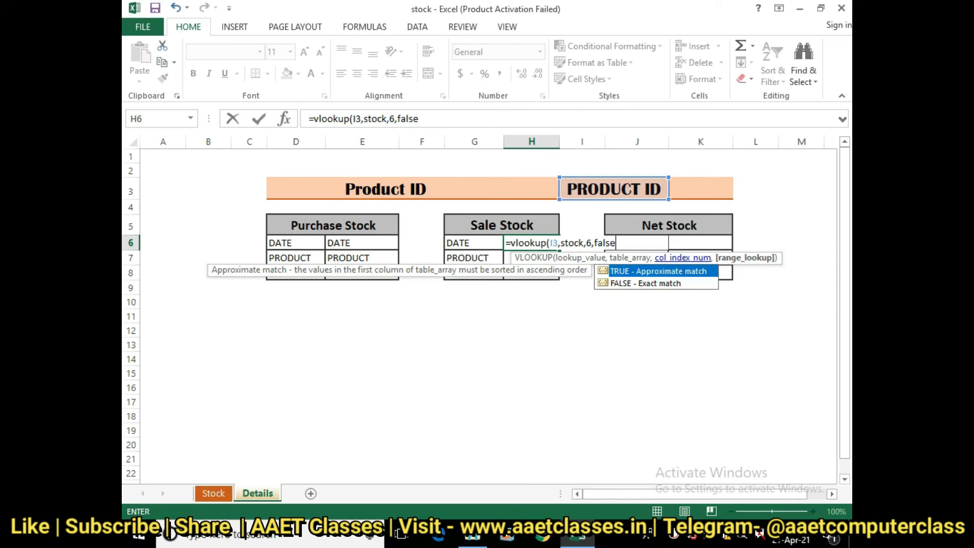
pyautogui.write(')')
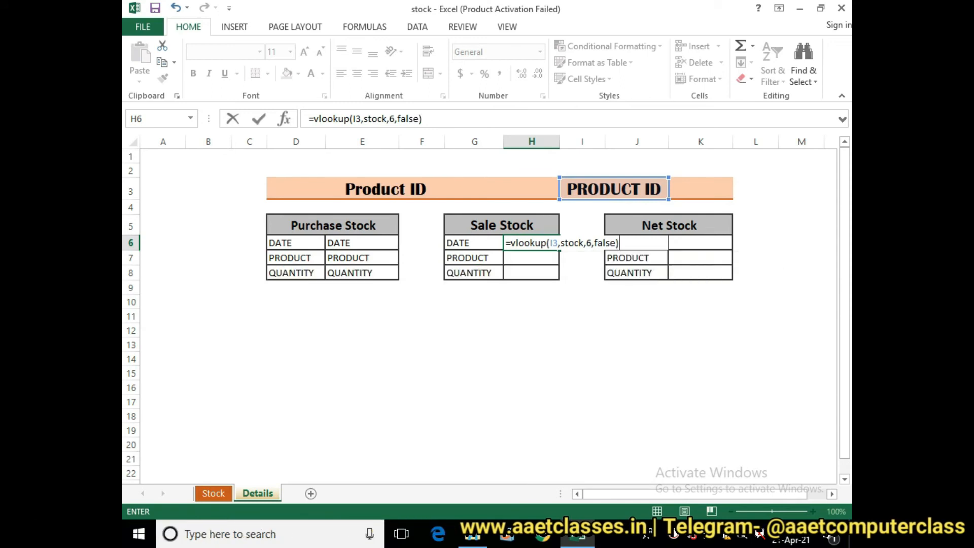
pyautogui.press('Return')
# Enter =VLOOKUP(I3,stock,7,FALSE) in H7 as the Sale Stock product lookup
pyautogui.write('=')
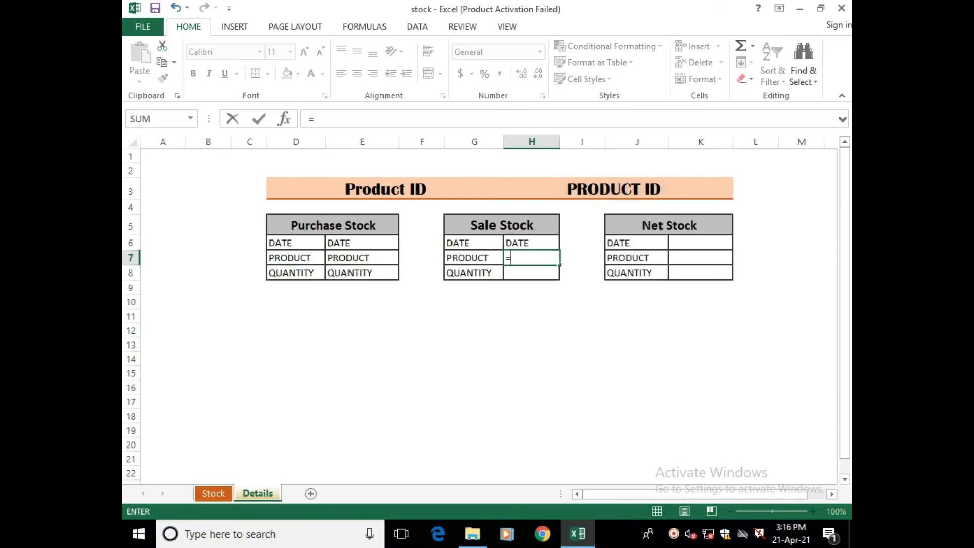
pyautogui.write('vlook')
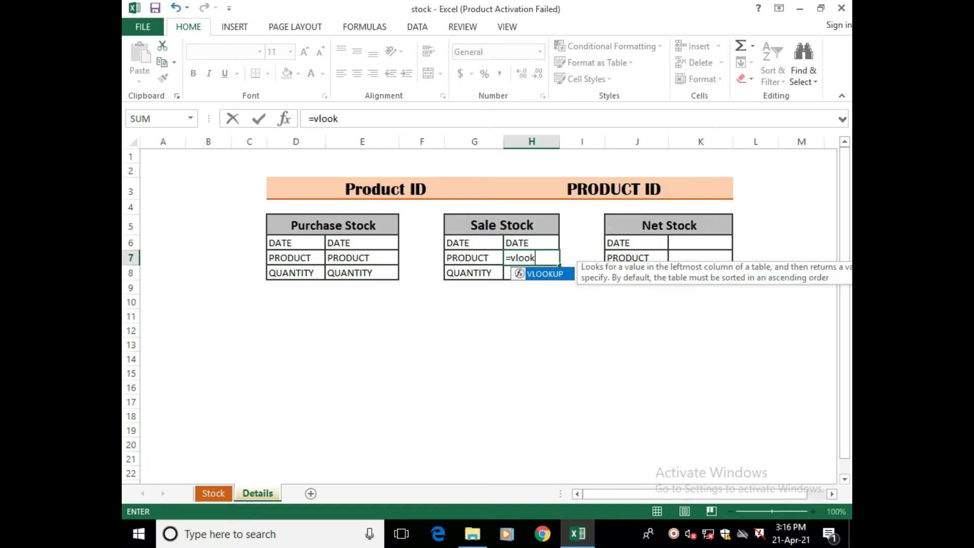
pyautogui.write('up(')
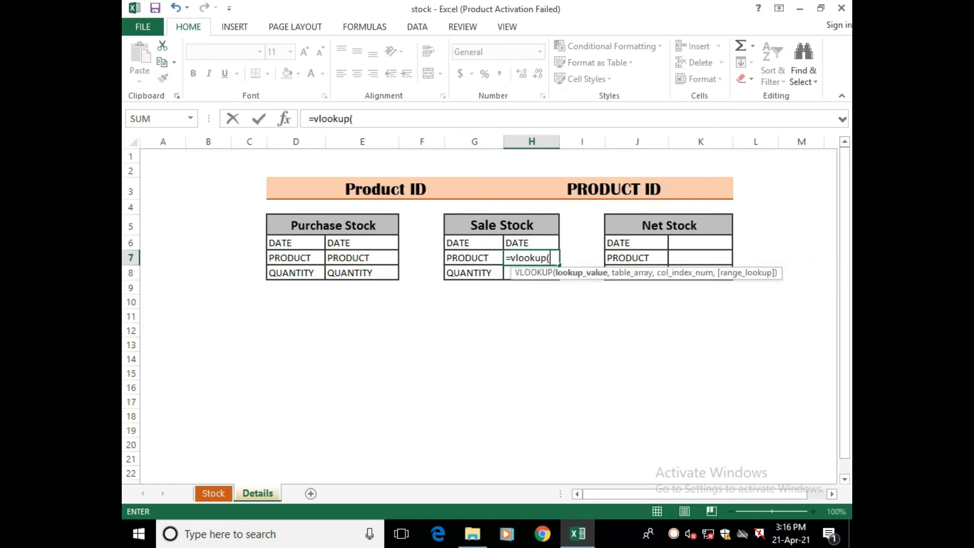
pyautogui.click(614, 189)
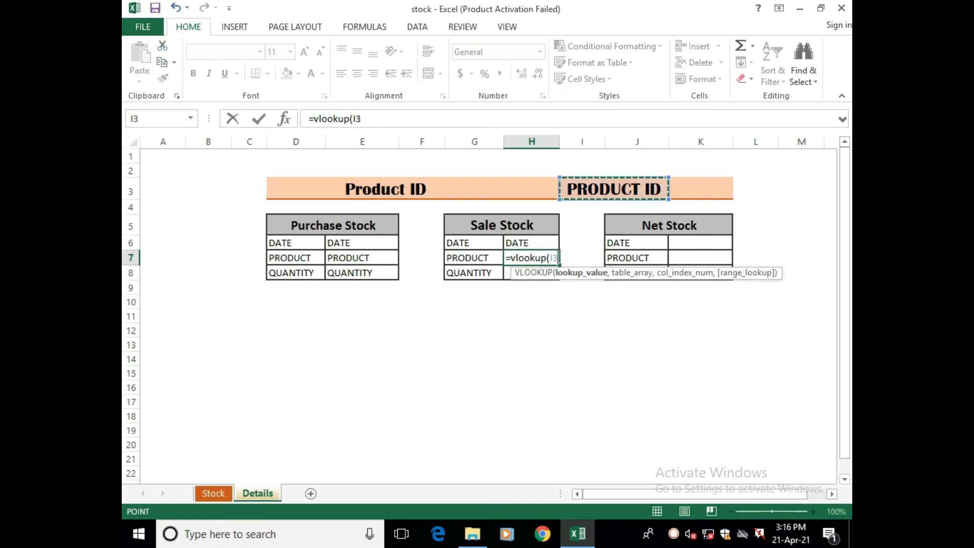
pyautogui.write(',')
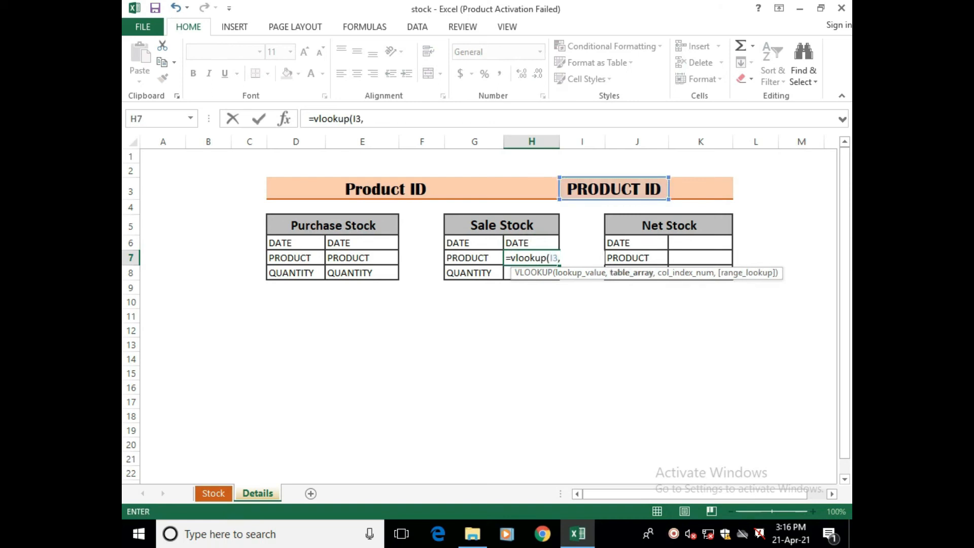
pyautogui.write('stock')
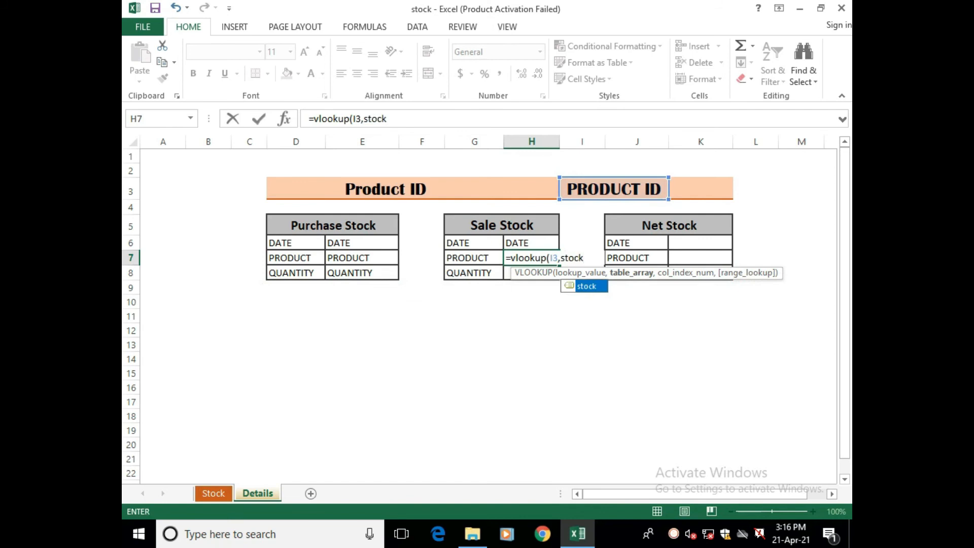
pyautogui.write(',7,')
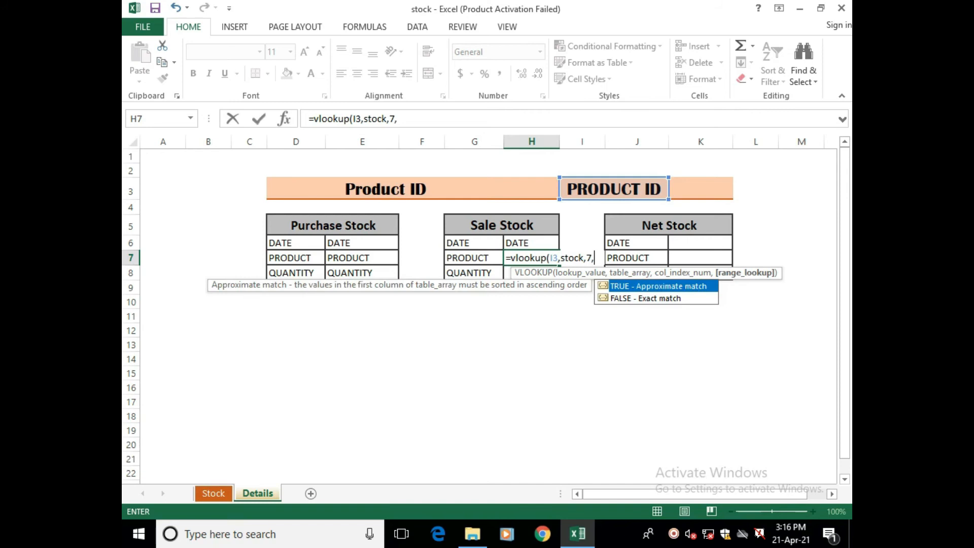
pyautogui.write('false')
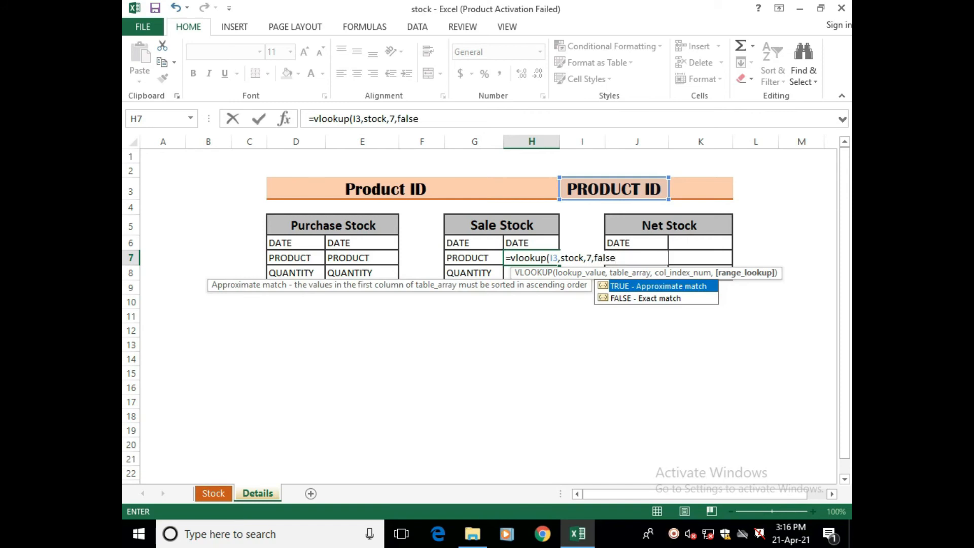
pyautogui.write(')')
pyautogui.press('Return')
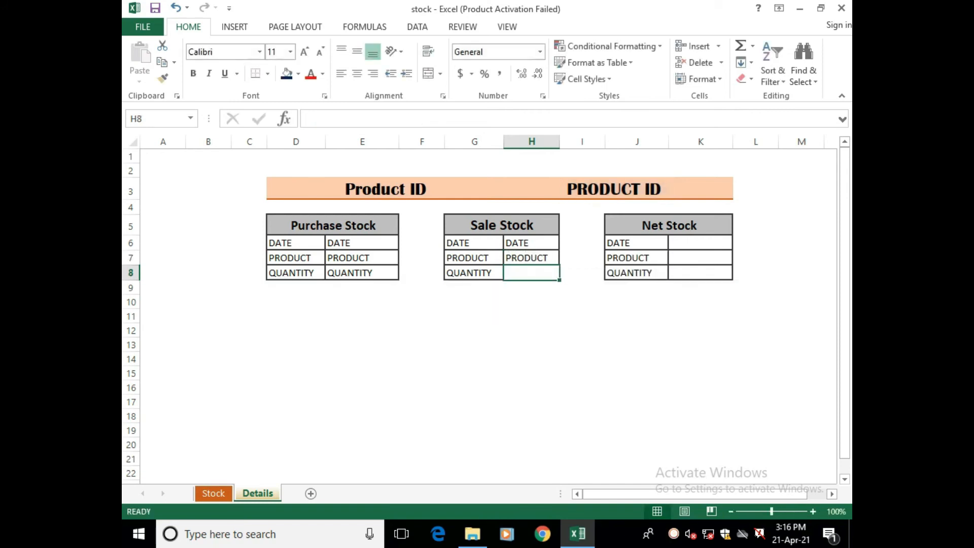
# Enter =VLOOKUP(I3,stock,8,FALSE) in H8 as the Sale Stock quantity lookup
pyautogui.write('=')
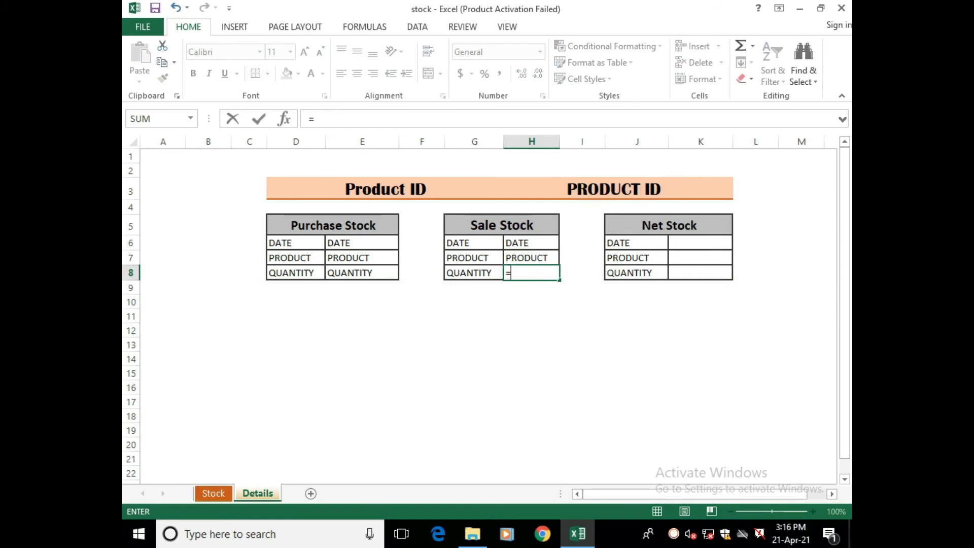
pyautogui.write('vloo')
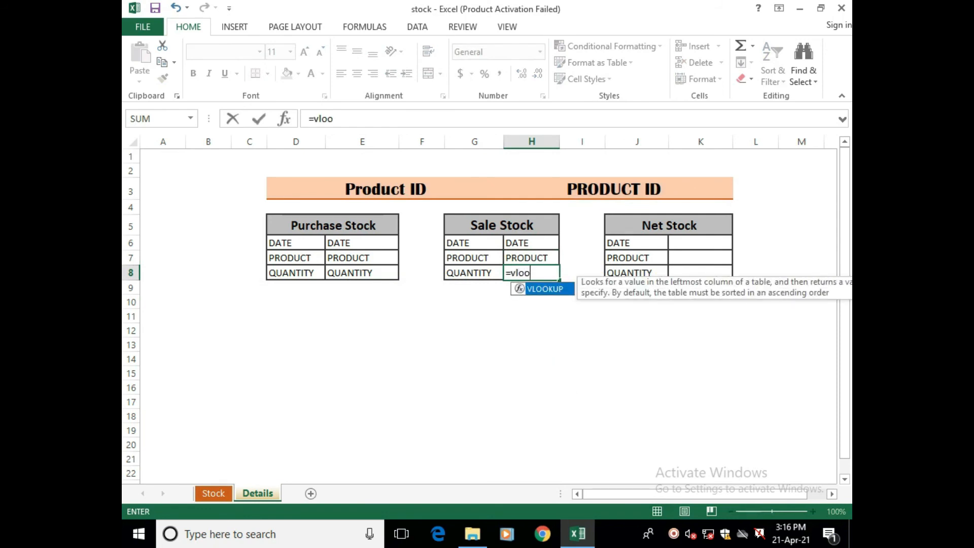
pyautogui.write('kup(')
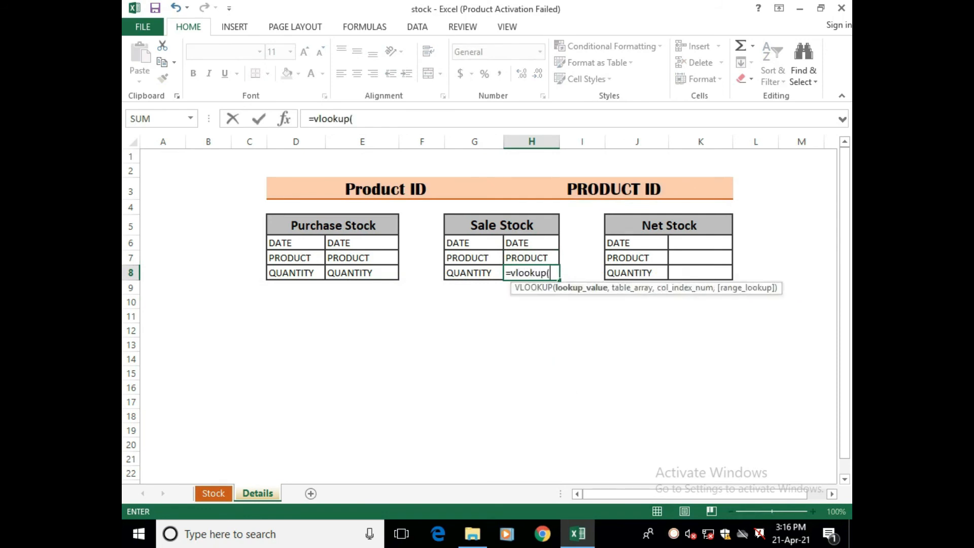
pyautogui.click(614, 189)
pyautogui.write(',')
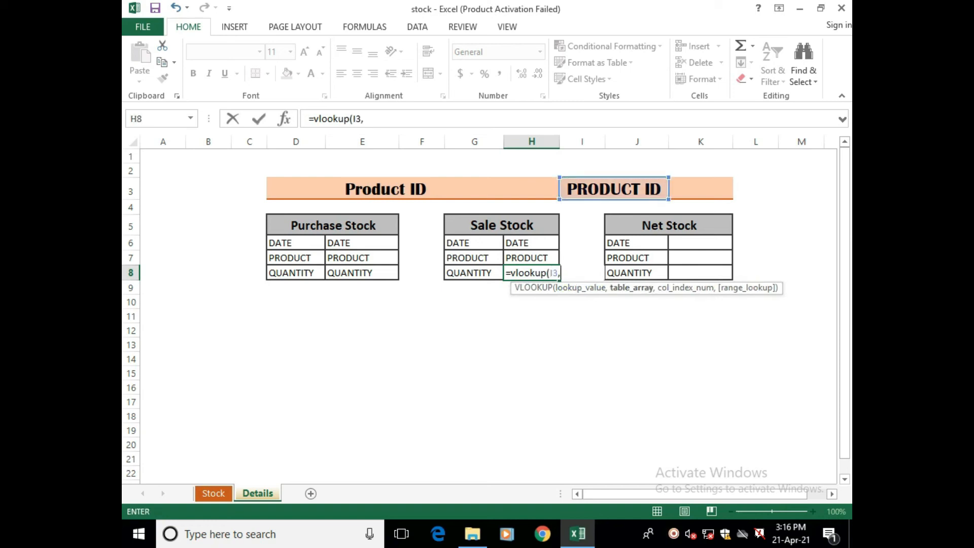
pyautogui.write('stock')
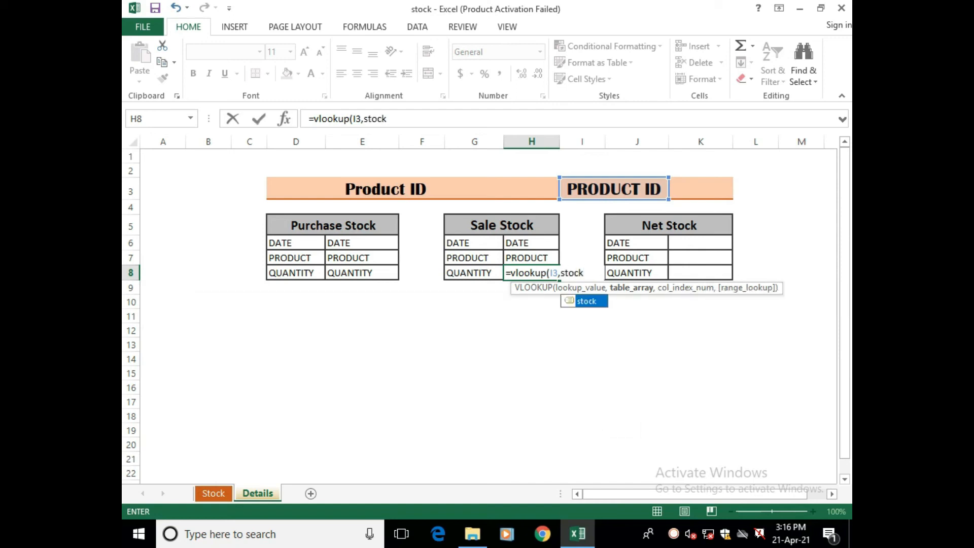
pyautogui.write(',')
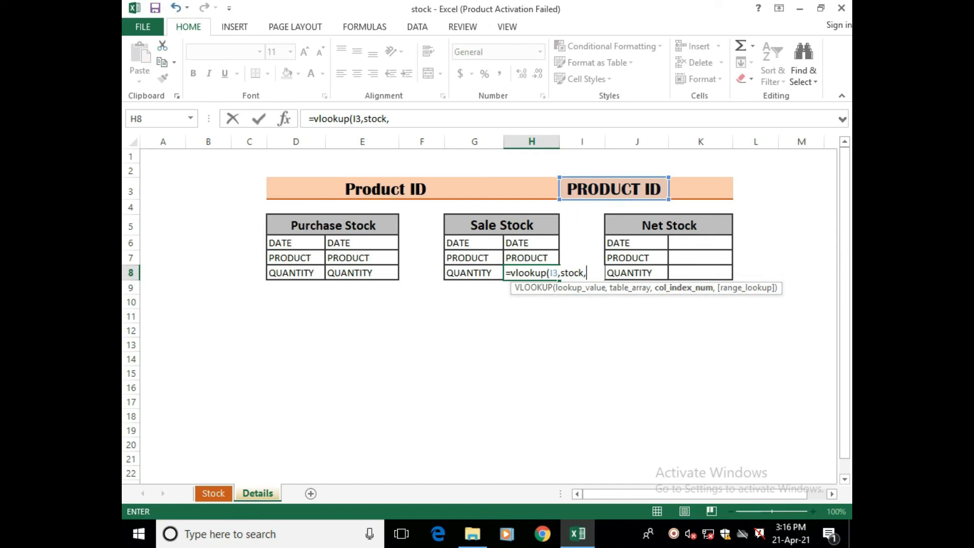
pyautogui.write('8,false')
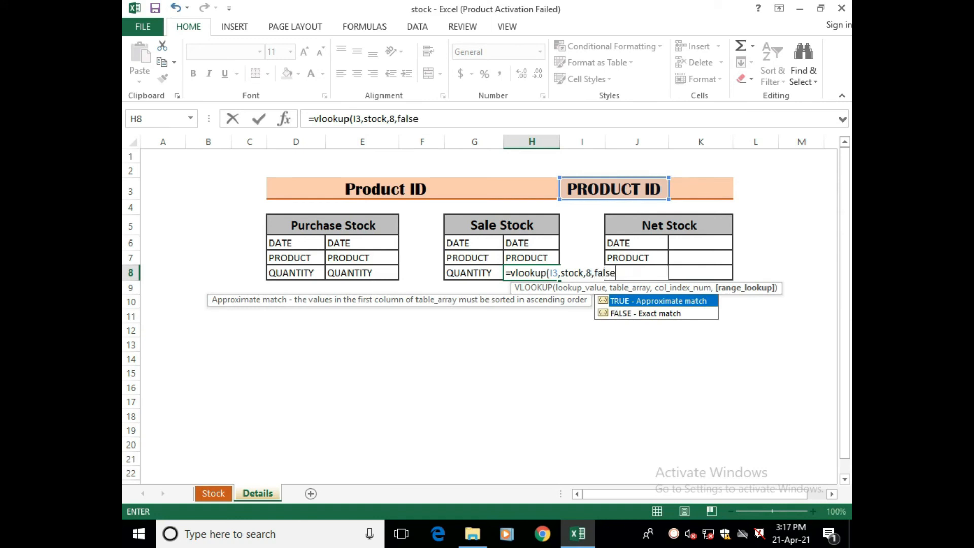
pyautogui.write(')')
pyautogui.press('Return')
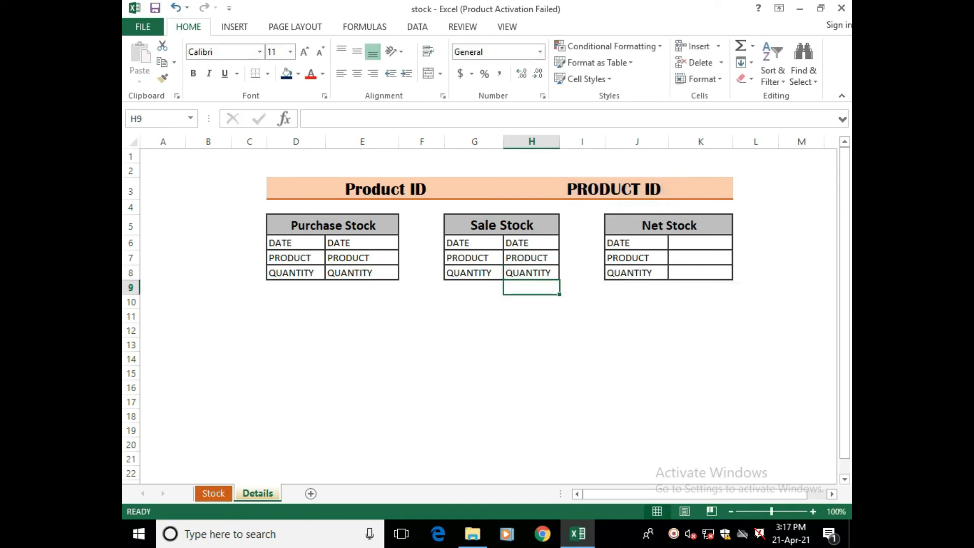
# Enter =VLOOKUP(I3,stock,10,FALSE) in K6 as the Net Stock date lookup, checking the date column's position on the Stock sheet
pyautogui.click(700, 243)
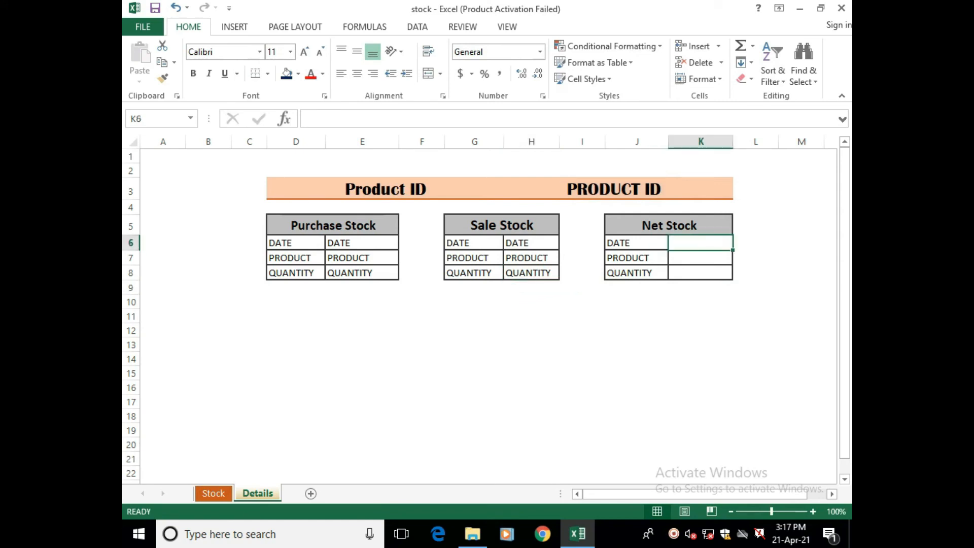
pyautogui.write('=v')
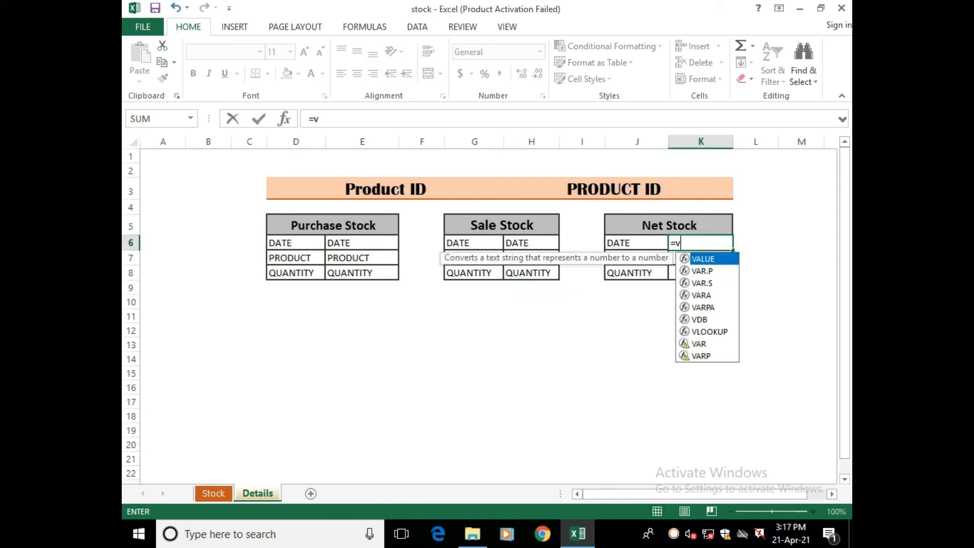
pyautogui.write('looku')
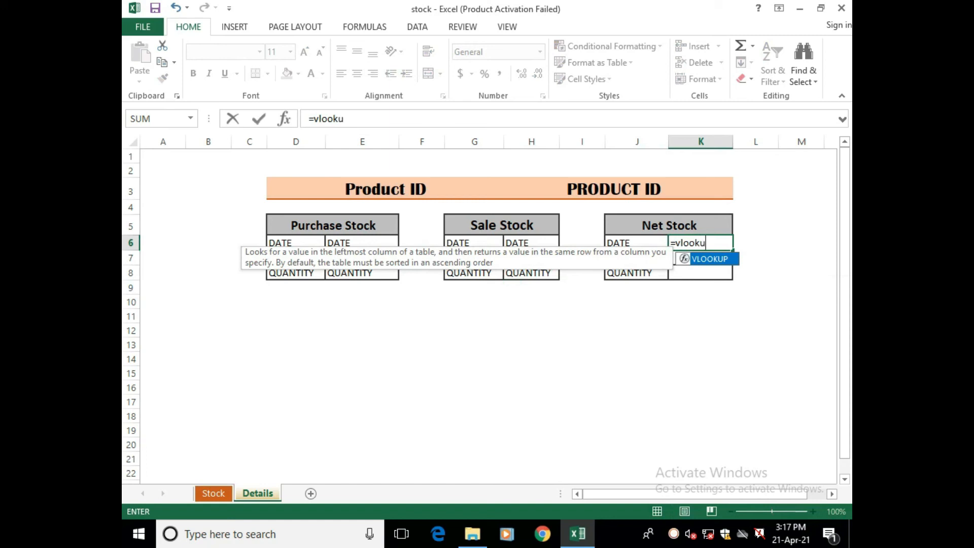
pyautogui.write('p(')
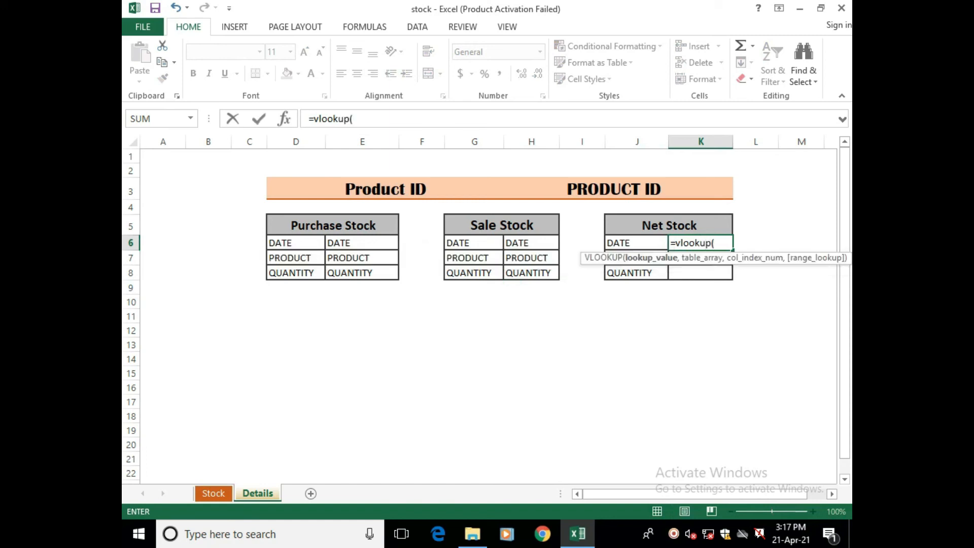
pyautogui.click(614, 189)
pyautogui.write(',')
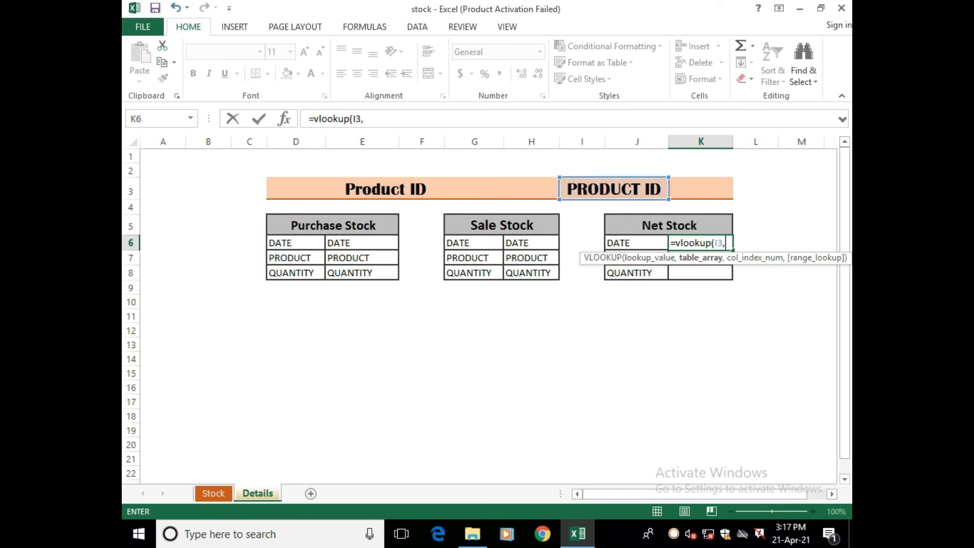
pyautogui.write('stock,')
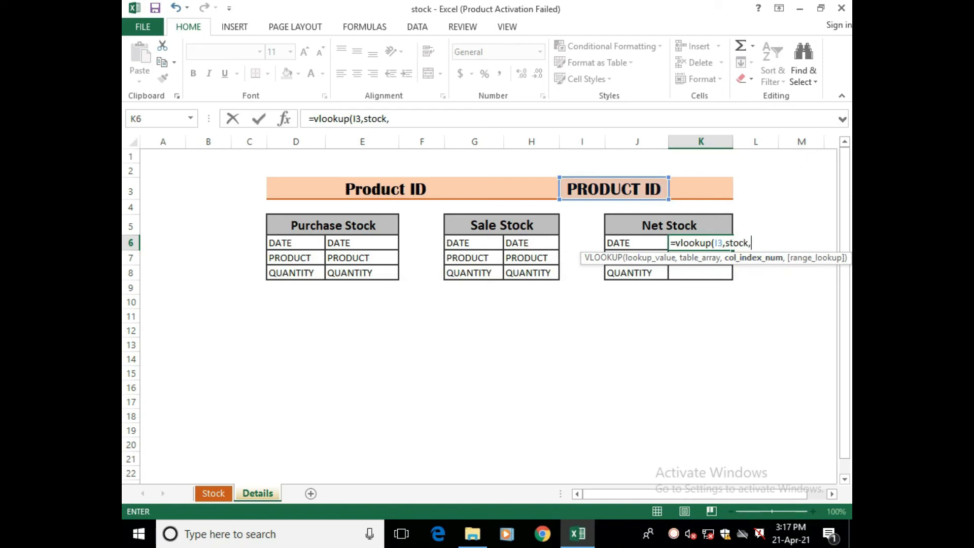
pyautogui.click(214, 493)
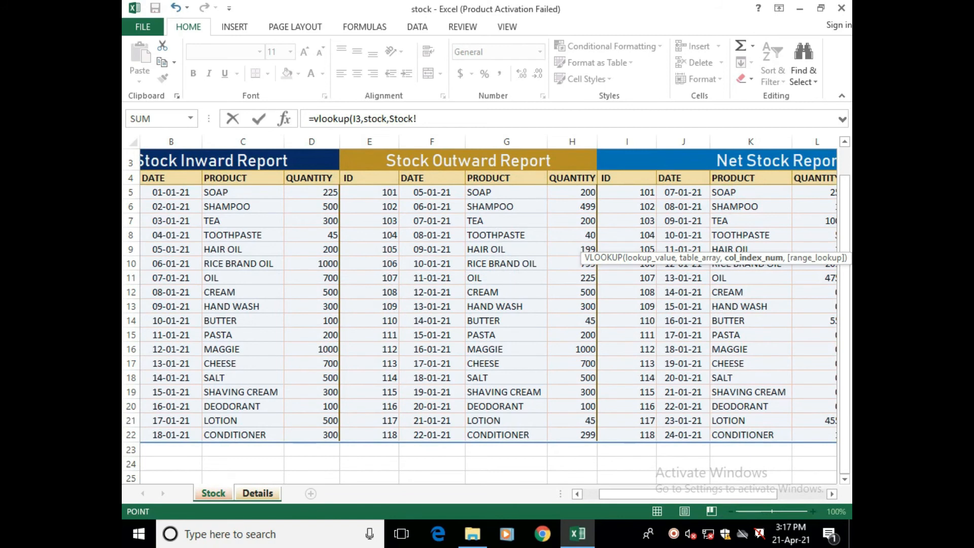
pyautogui.moveTo(659, 494); pyautogui.dragTo(643, 494)
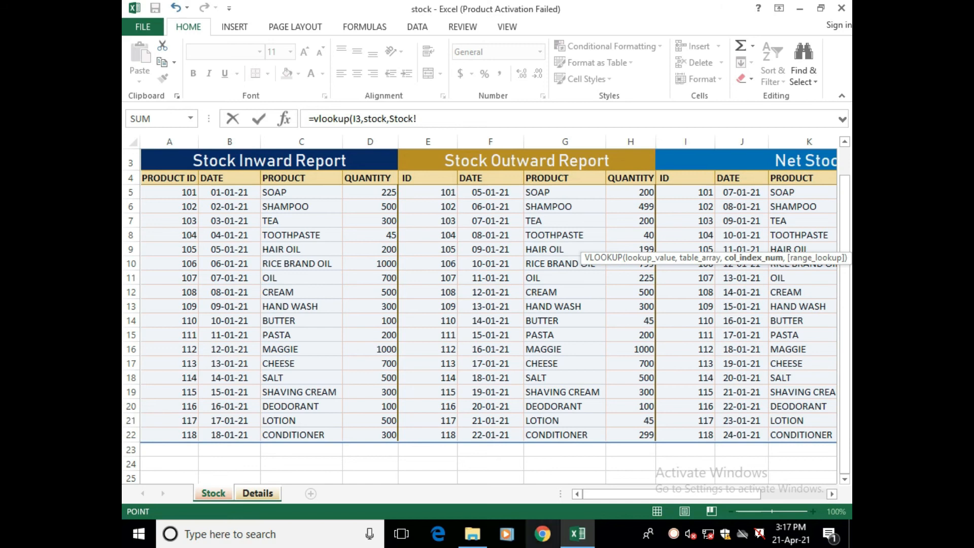
pyautogui.click(258, 493)
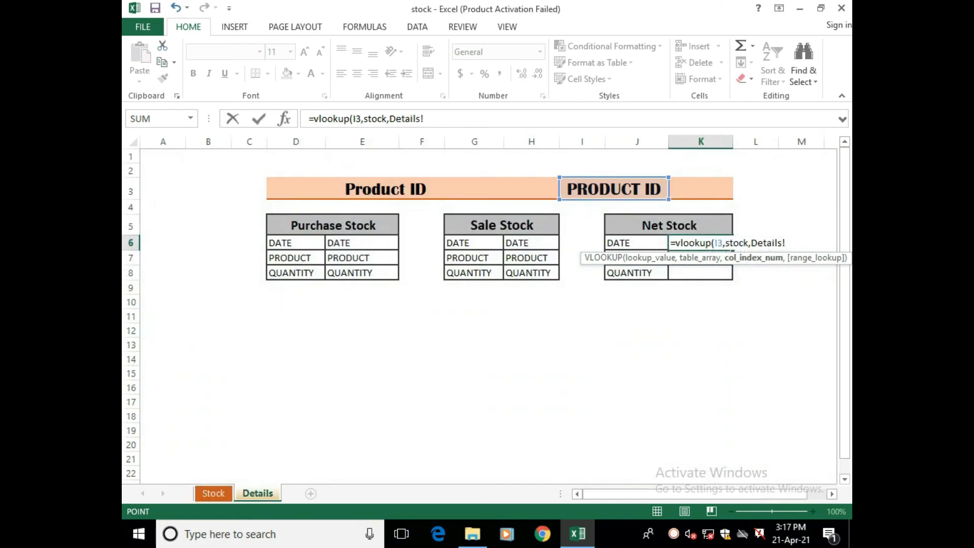
pyautogui.press('BackSpace')
pyautogui.press('BackSpace')
pyautogui.press('BackSpace')
pyautogui.press('BackSpace')
pyautogui.press('BackSpace')
pyautogui.press('BackSpace')
pyautogui.press('BackSpace')
pyautogui.press('BackSpace')
pyautogui.write('10,false')
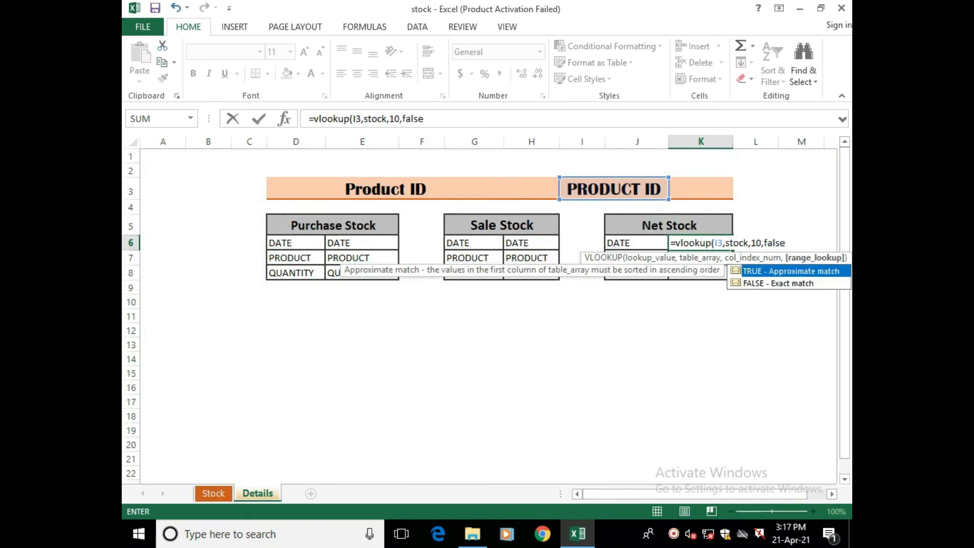
pyautogui.write(')')
pyautogui.press('Return')
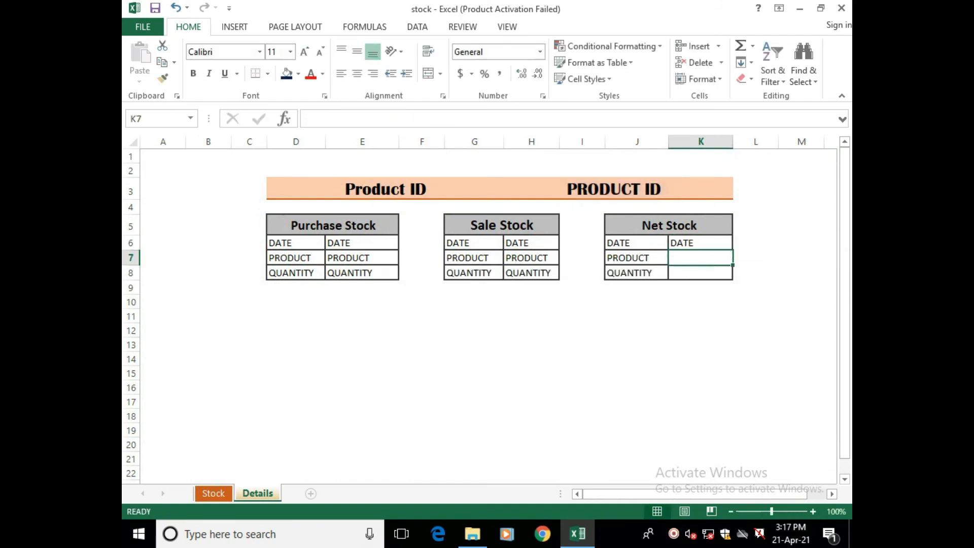
# Enter =VLOOKUP(I3,stock,11,FALSE) in K7 as the Net Stock product lookup
pyautogui.write('=')
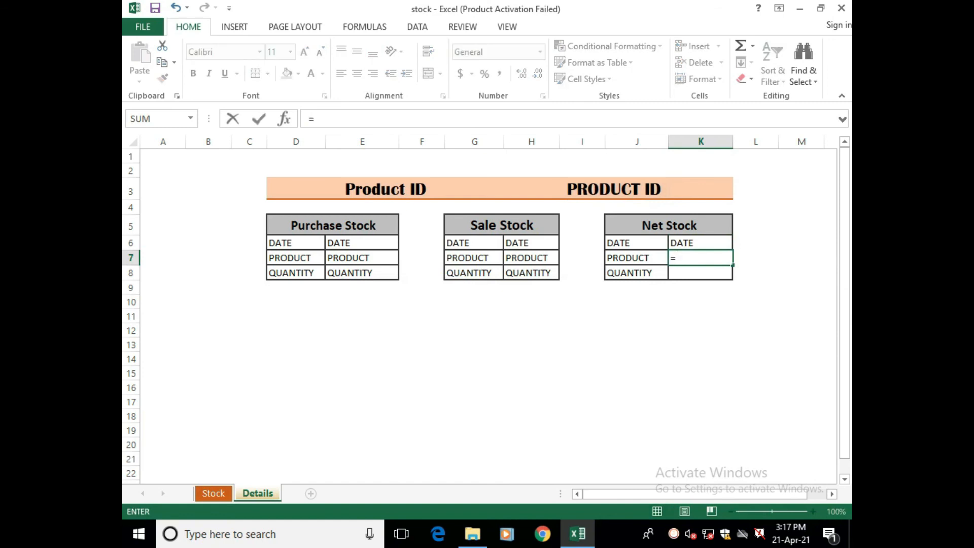
pyautogui.write('vlookup(')
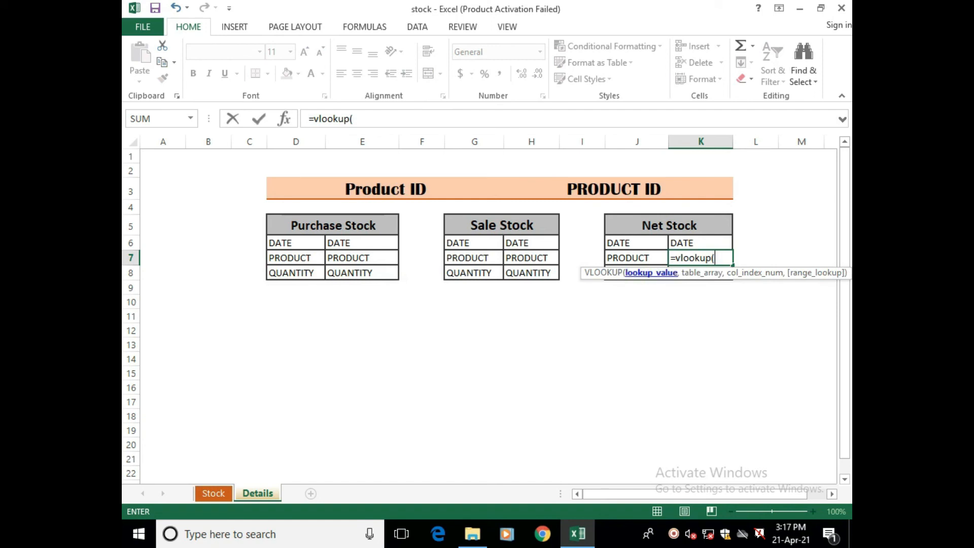
pyautogui.click(615, 190)
pyautogui.write(',')
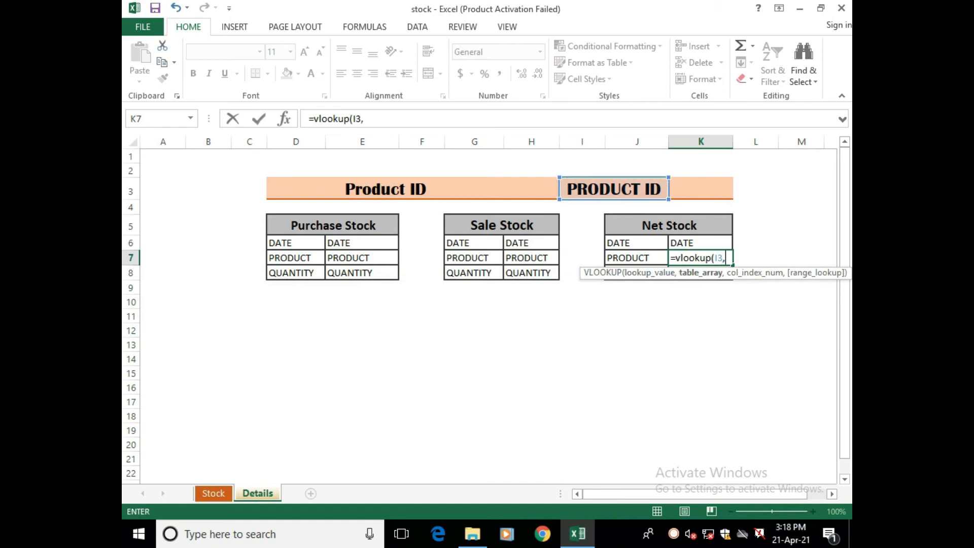
pyautogui.write('s')
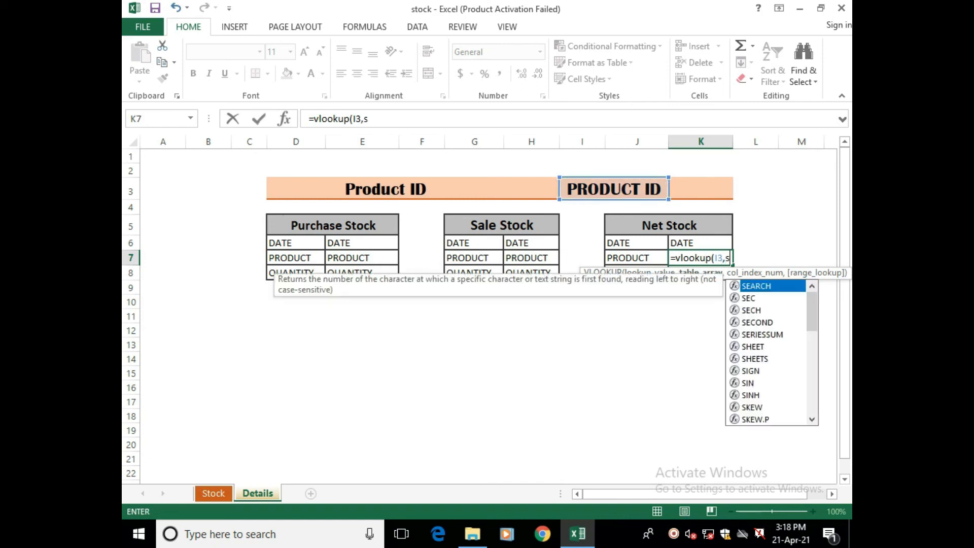
pyautogui.write('tock,')
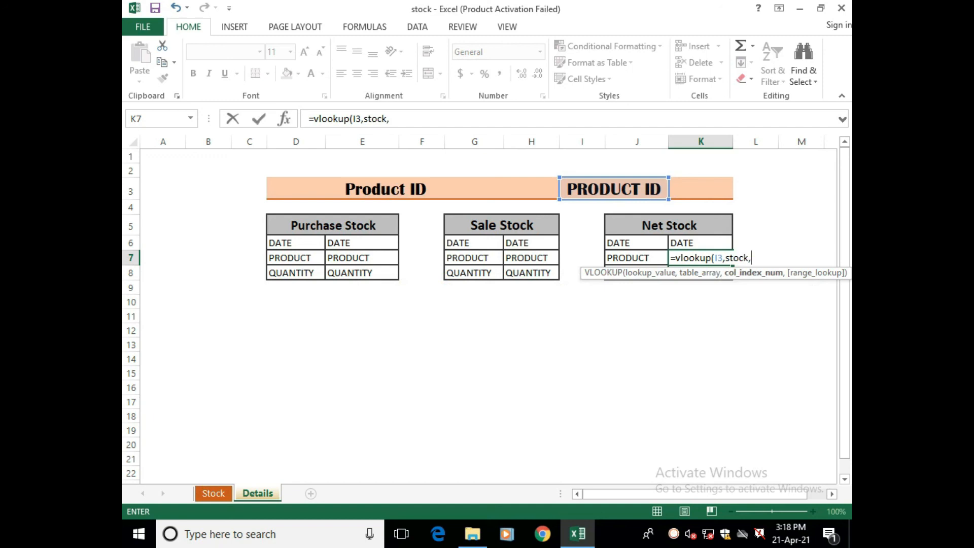
pyautogui.write('11,false')
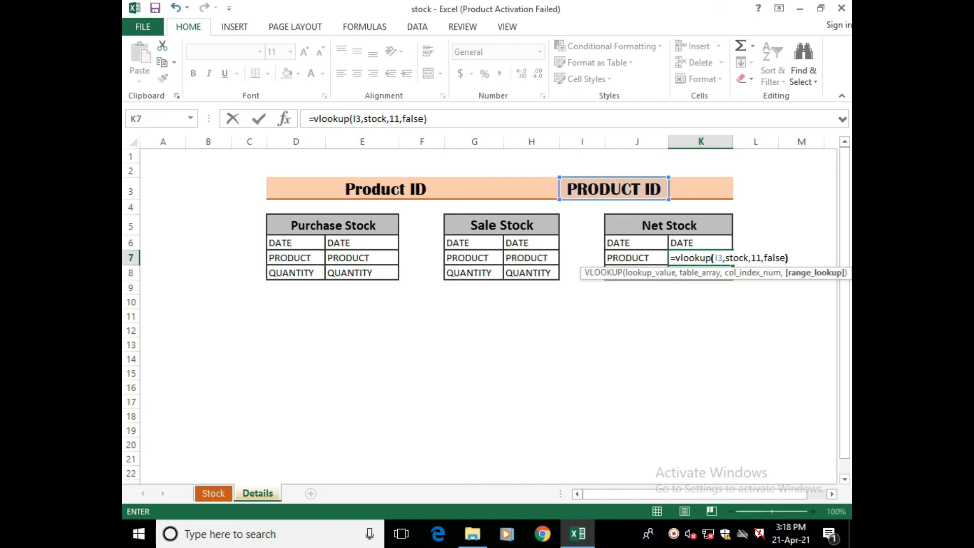
pyautogui.write(')')
pyautogui.press('Return')
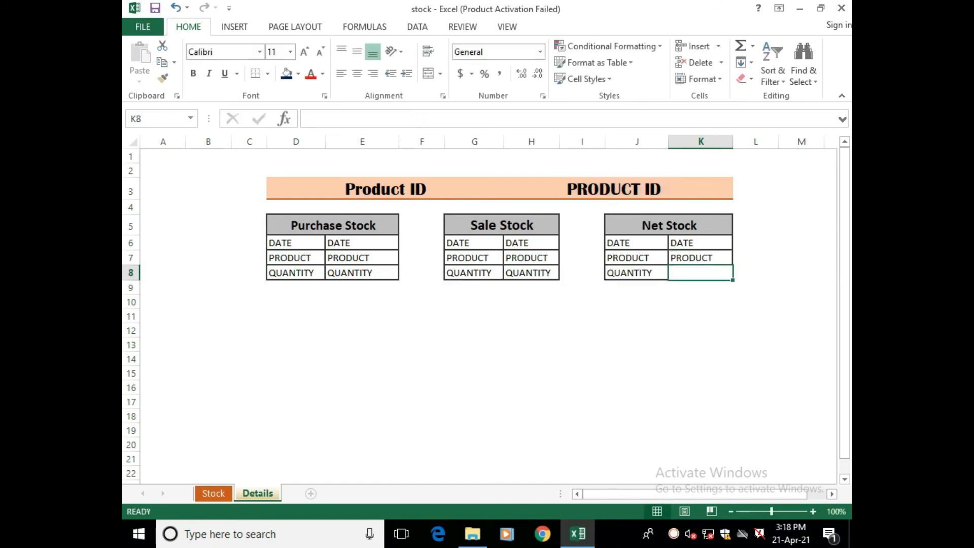
# Enter =VLOOKUP(I3,stock,12,FALSE) in K8 as the Net Stock quantity lookup
pyautogui.write('=vlookup')
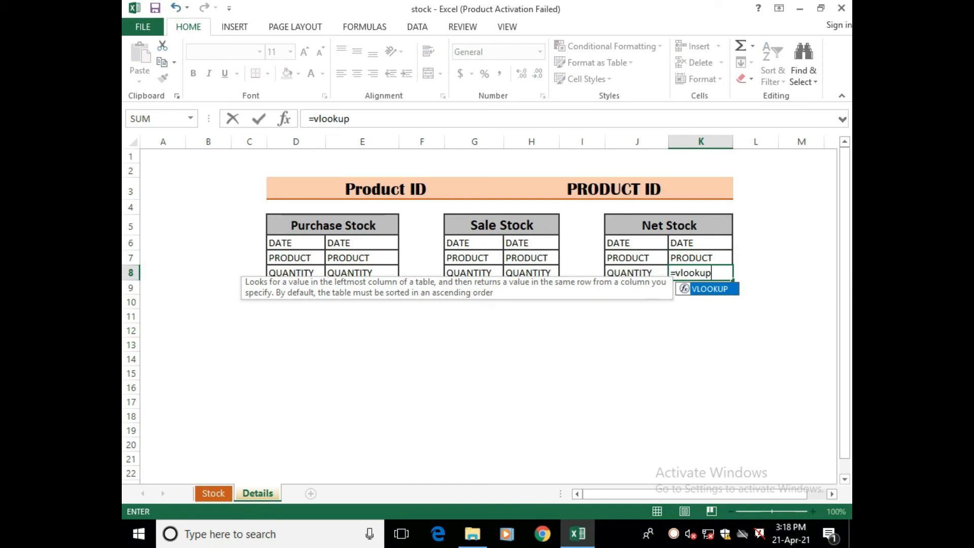
pyautogui.write('(')
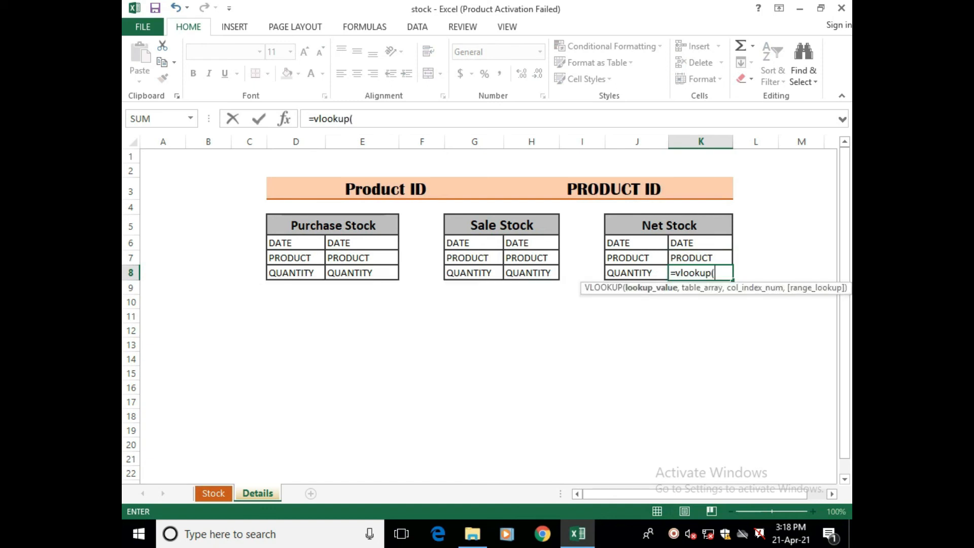
pyautogui.click(614, 189)
pyautogui.write(',')
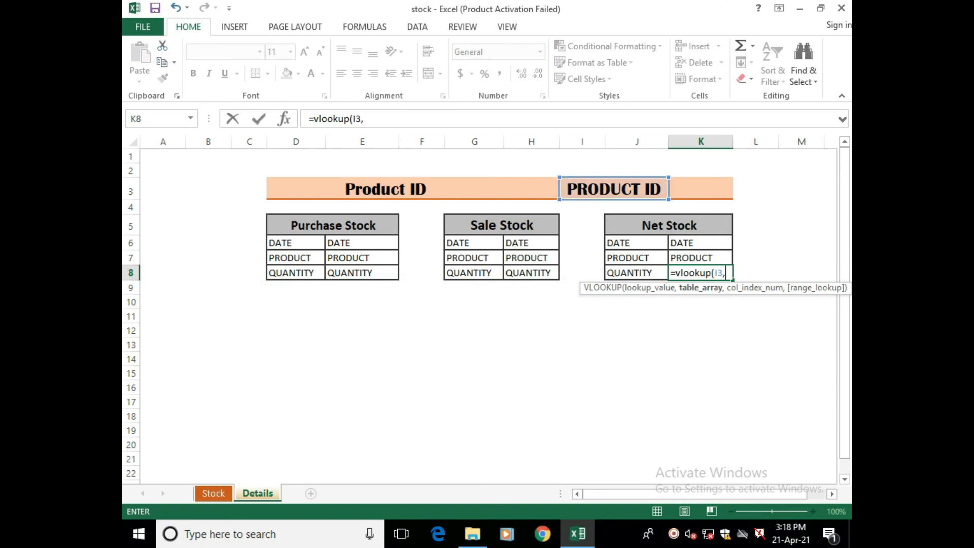
pyautogui.write('stock')
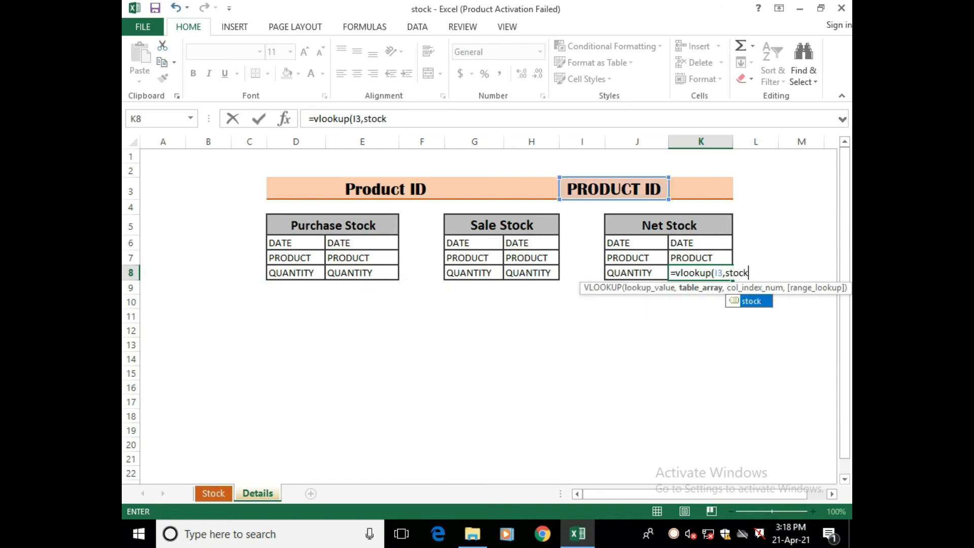
pyautogui.write(',')
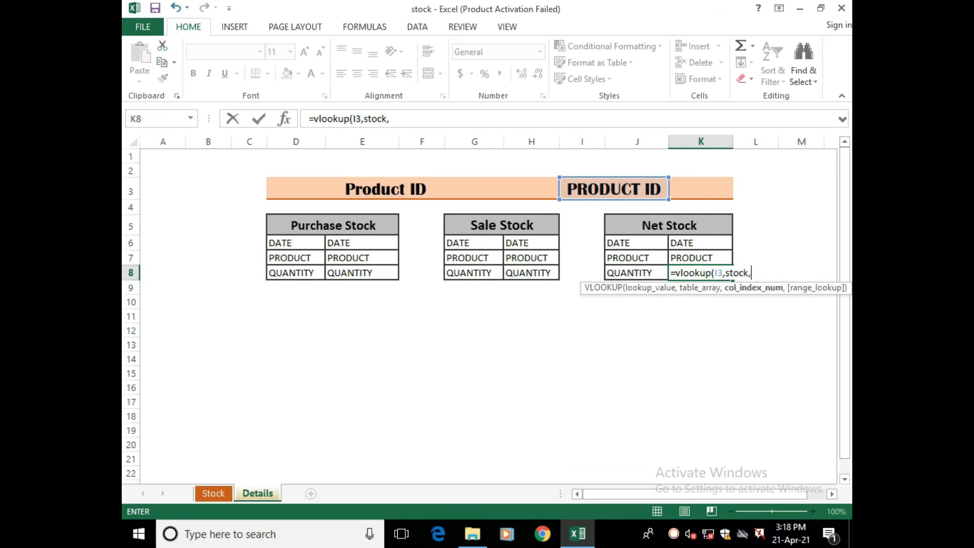
pyautogui.write('12,false')
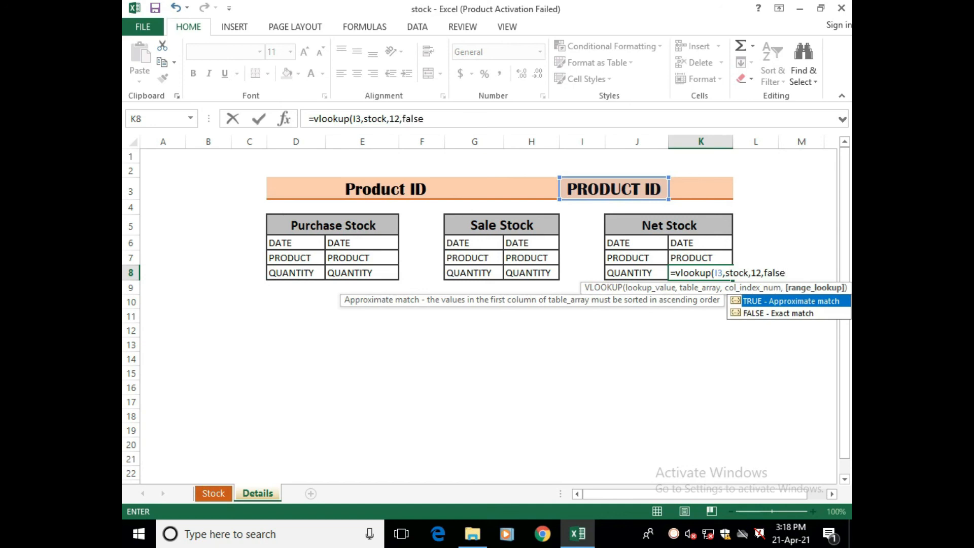
pyautogui.write(')')
pyautogui.press('Return')
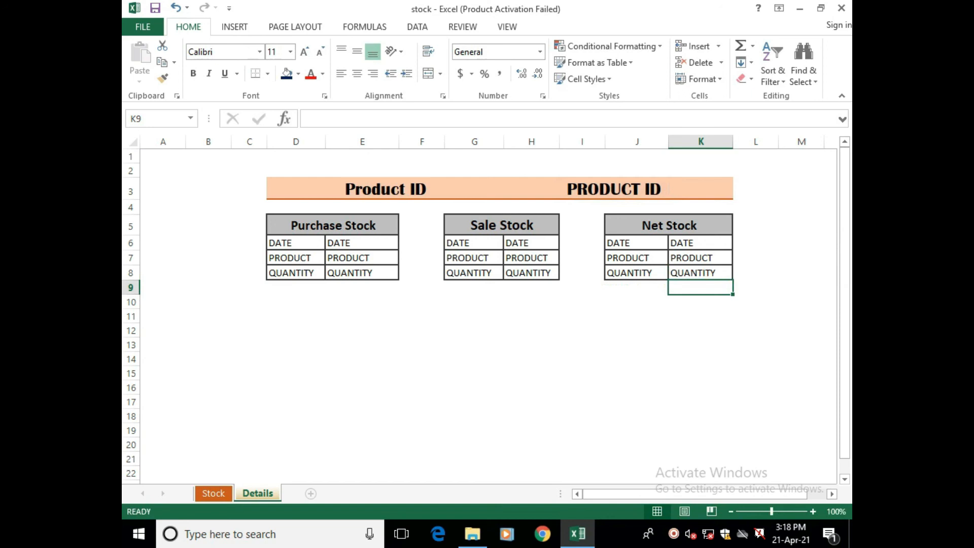
# Enter 101 as the product ID in I3 to test the lookups in all three tables
pyautogui.click(614, 189)
pyautogui.write('101')
pyautogui.press('Return')
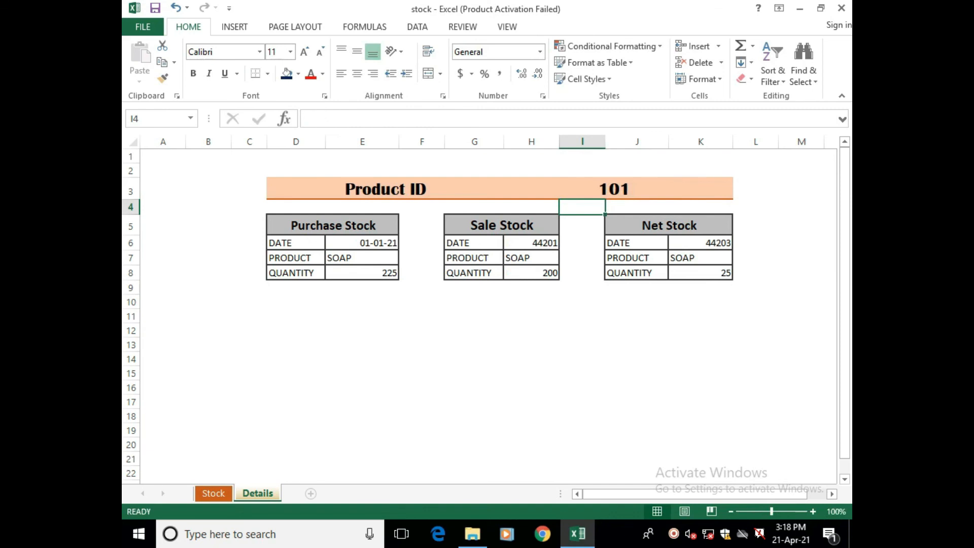
# Format the Sale Stock date in H6 and the Net Stock date in K6 as Short Date
pyautogui.click(531, 243)
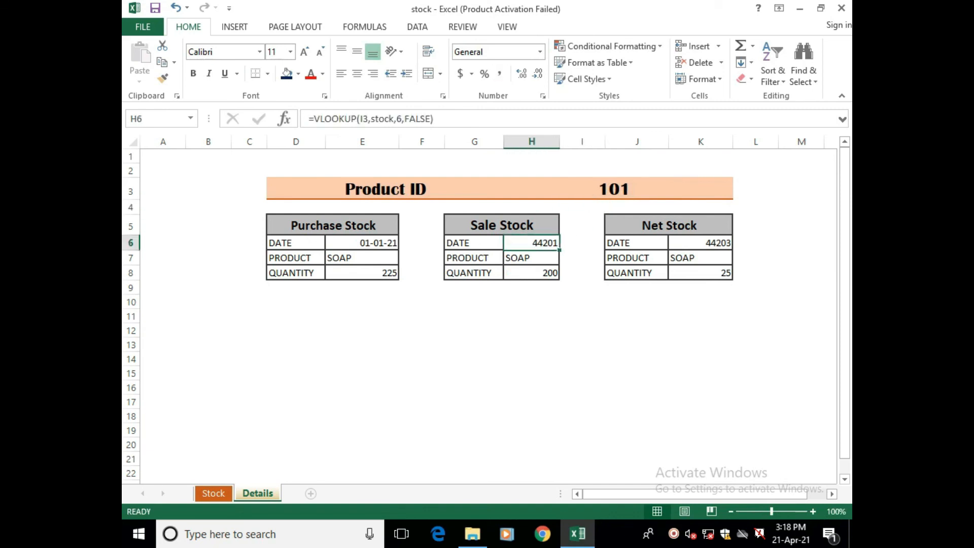
pyautogui.click(540, 52)
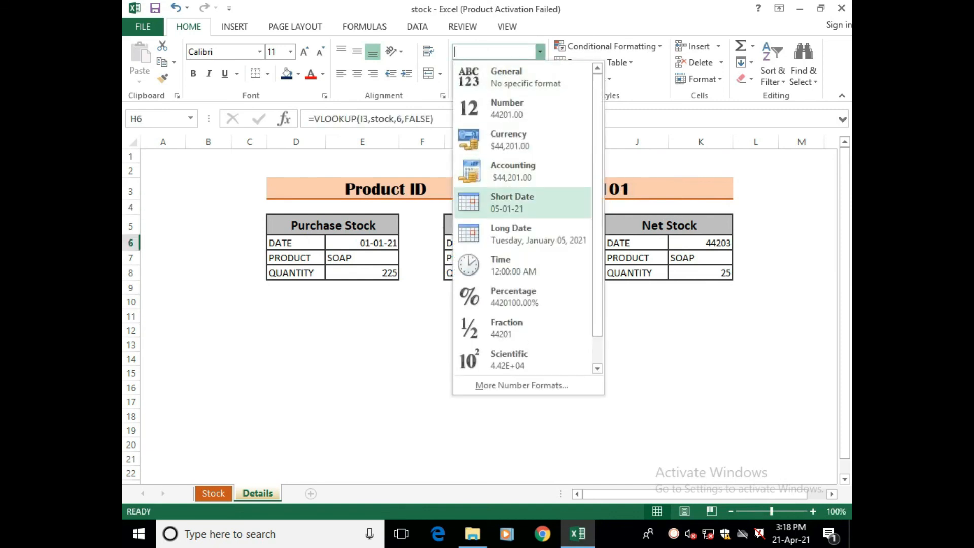
pyautogui.click(513, 202)
pyautogui.click(701, 243)
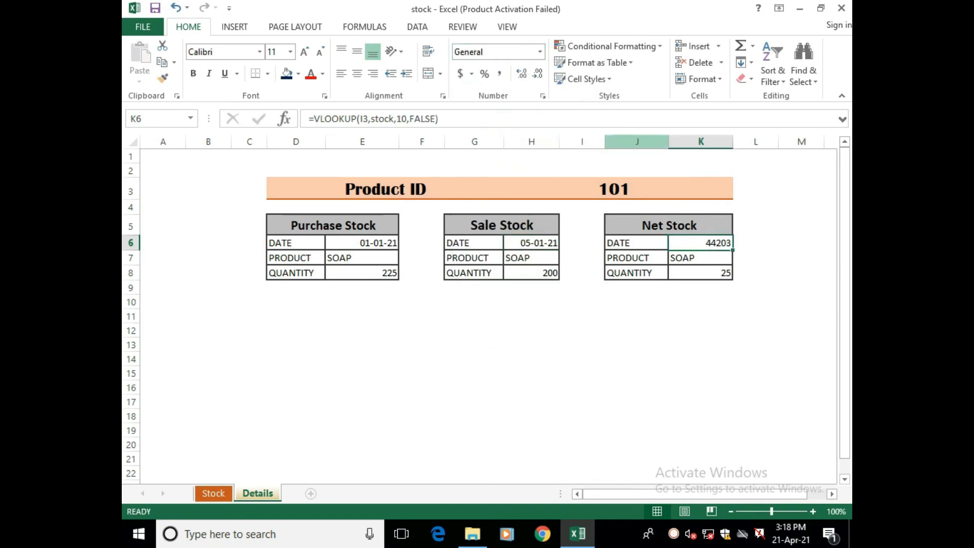
pyautogui.click(540, 52)
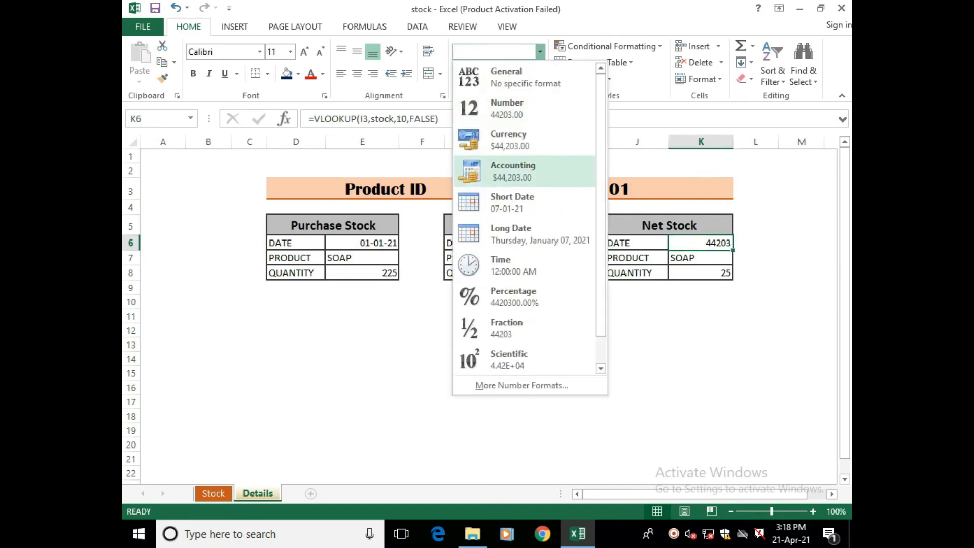
pyautogui.click(513, 200)
pyautogui.click(582, 359)
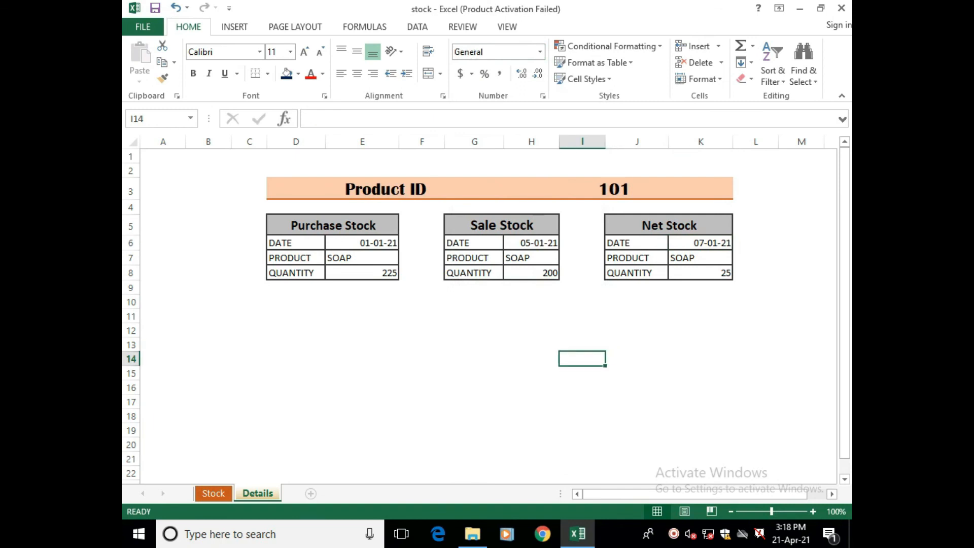
# Examine the date, product and quantity lookup formulas in the Purchase Stock, Sale Stock and Net Stock tables
pyautogui.click(362, 258)
pyautogui.click(362, 273)
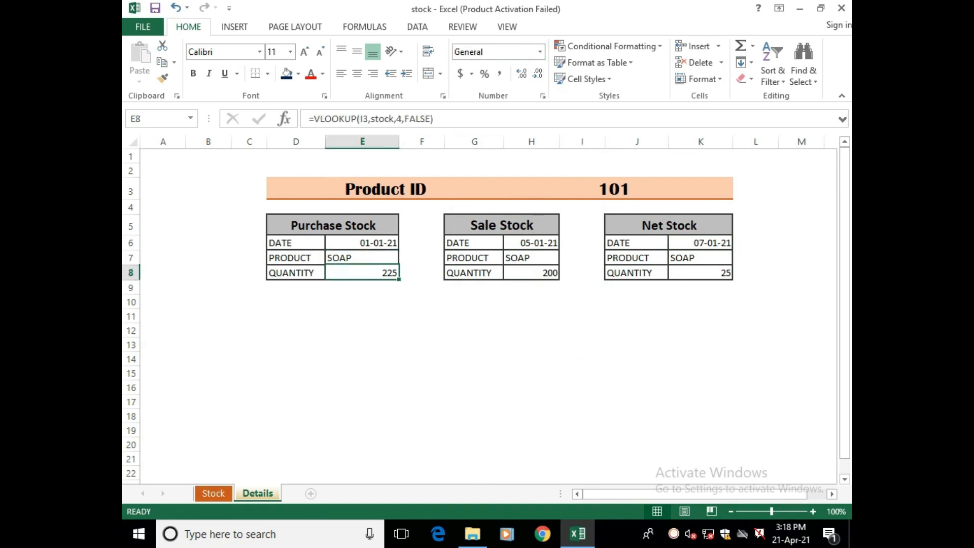
pyautogui.click(362, 244)
pyautogui.click(362, 258)
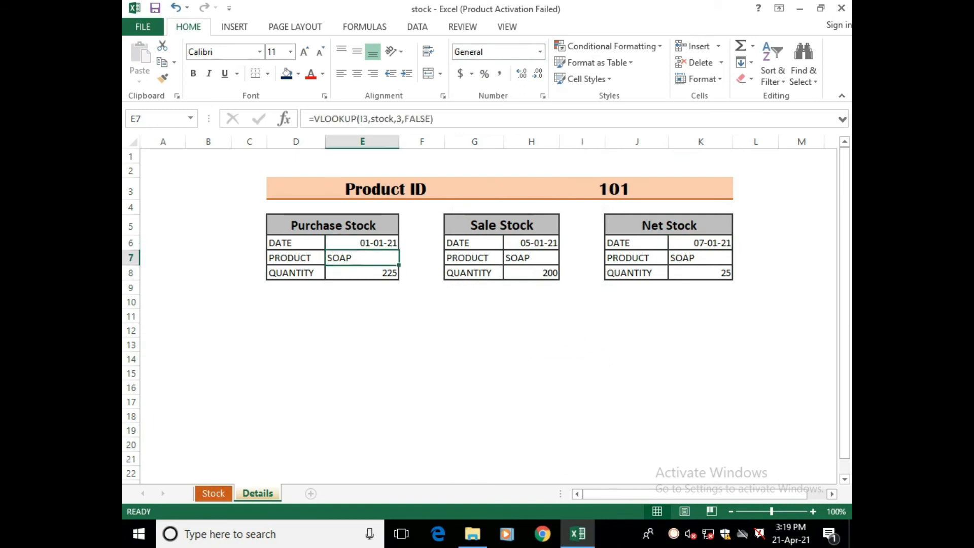
pyautogui.click(362, 273)
pyautogui.click(532, 243)
pyautogui.click(532, 258)
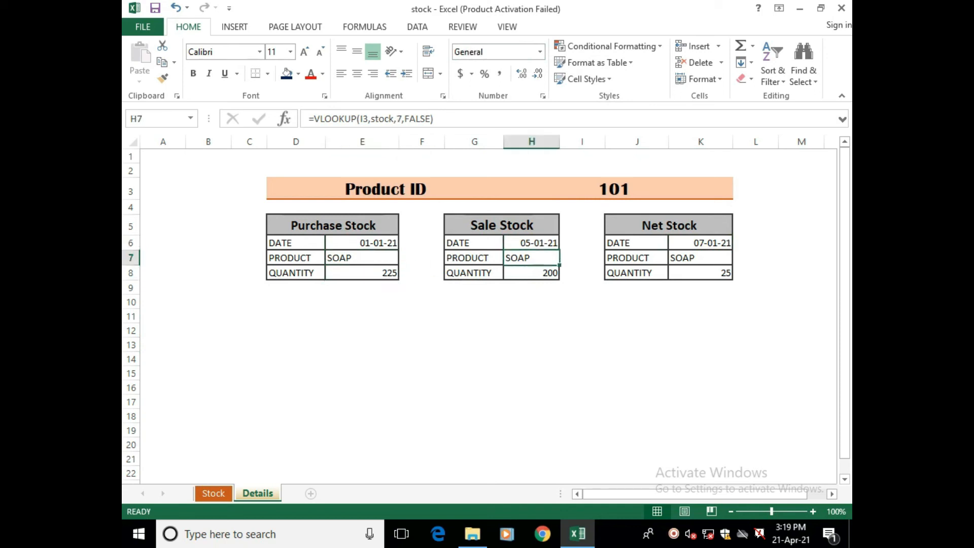
pyautogui.click(532, 273)
pyautogui.click(701, 243)
pyautogui.click(701, 258)
pyautogui.click(701, 273)
# Enter 105 as the product ID in I3 to test the lookups with another product
pyautogui.click(614, 189)
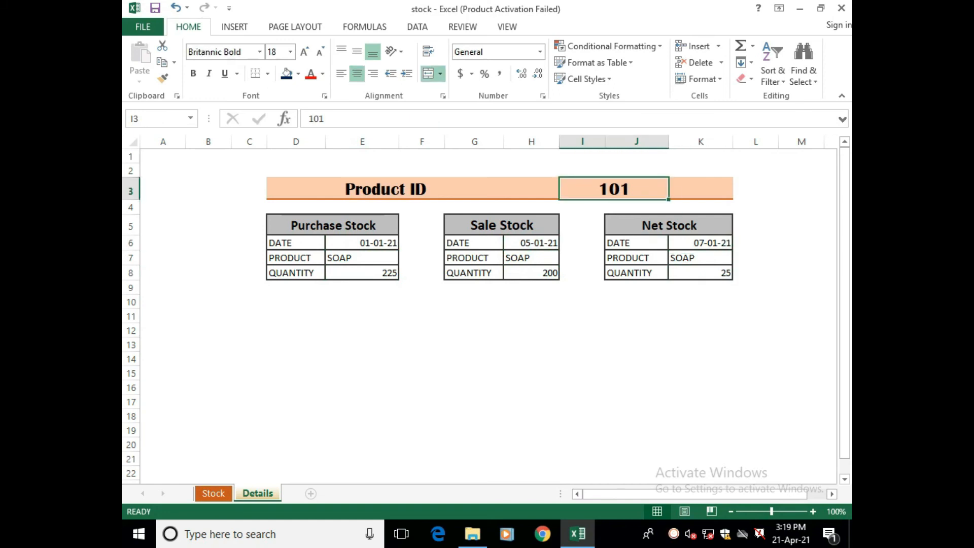
pyautogui.press('BackSpace')
pyautogui.write('105')
pyautogui.press('Return')
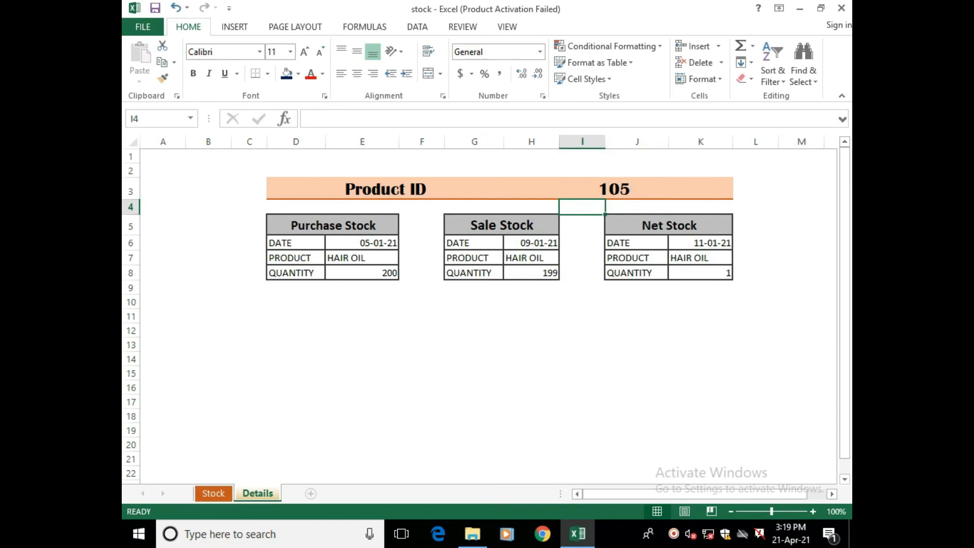
# Compare the Details sheet's purchase data with the product 105 row in the Stock sheet's Stock Inward Report
pyautogui.click(363, 258)
pyautogui.click(213, 494)
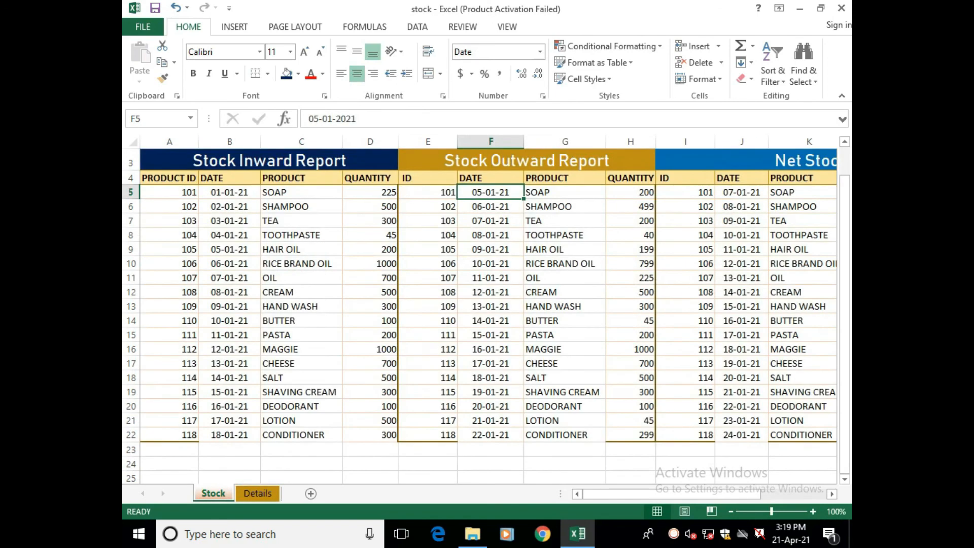
pyautogui.moveTo(167, 249); pyautogui.dragTo(304, 249)
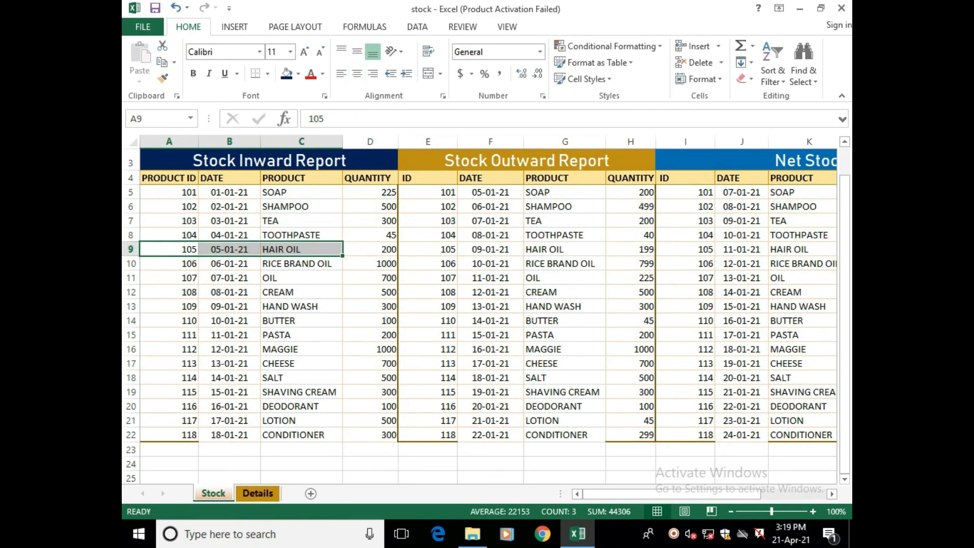
pyautogui.click(257, 494)
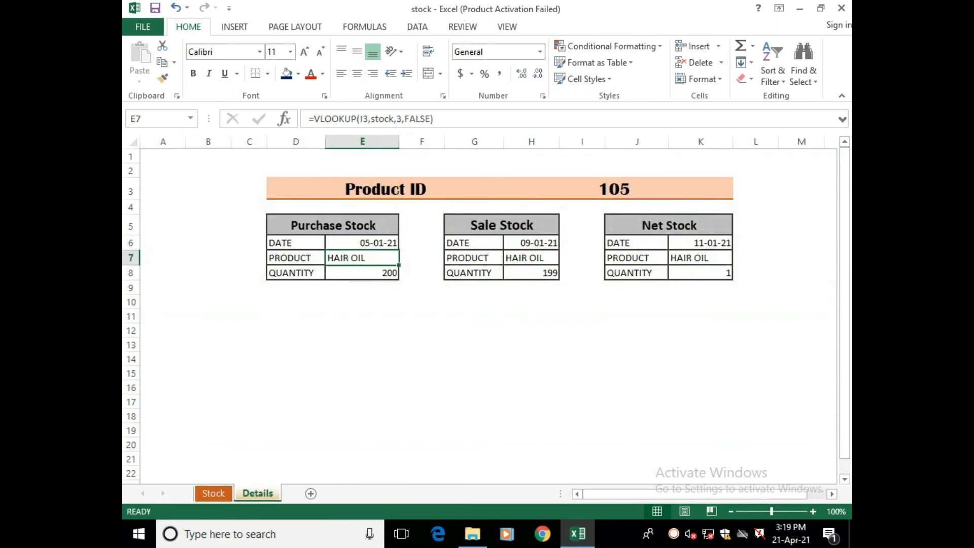
pyautogui.click(637, 316)
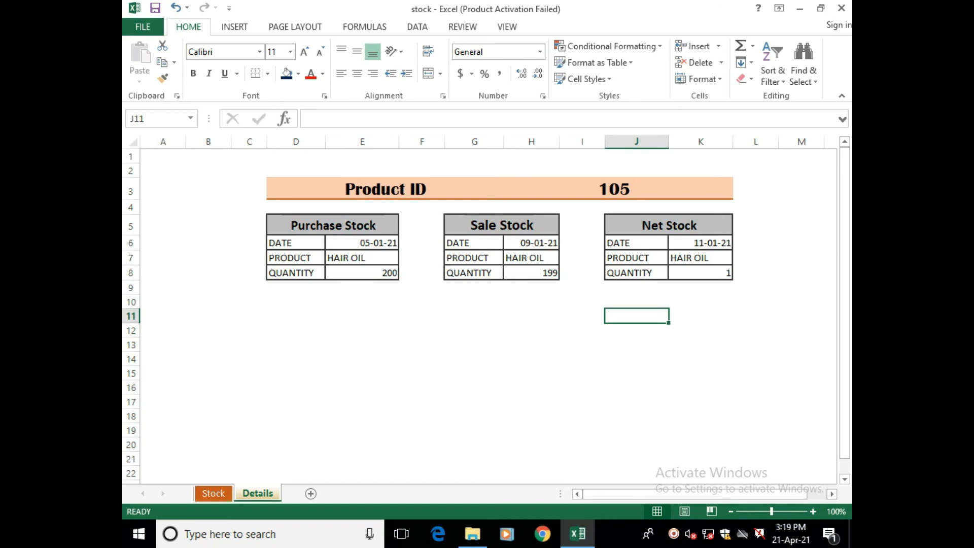
pyautogui.click(701, 344)
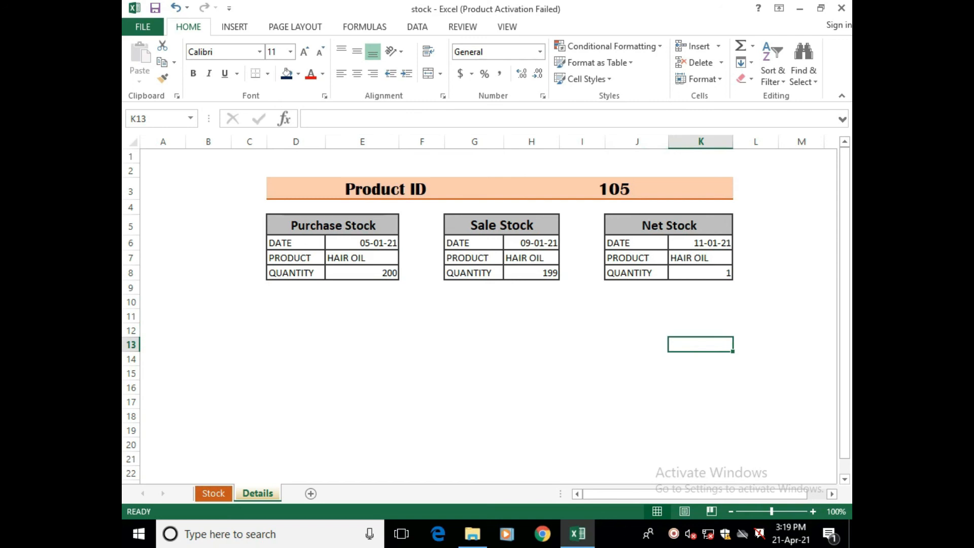
# Enter 109 as the product ID in I3 to look up that product's stock data
pyautogui.click(614, 189)
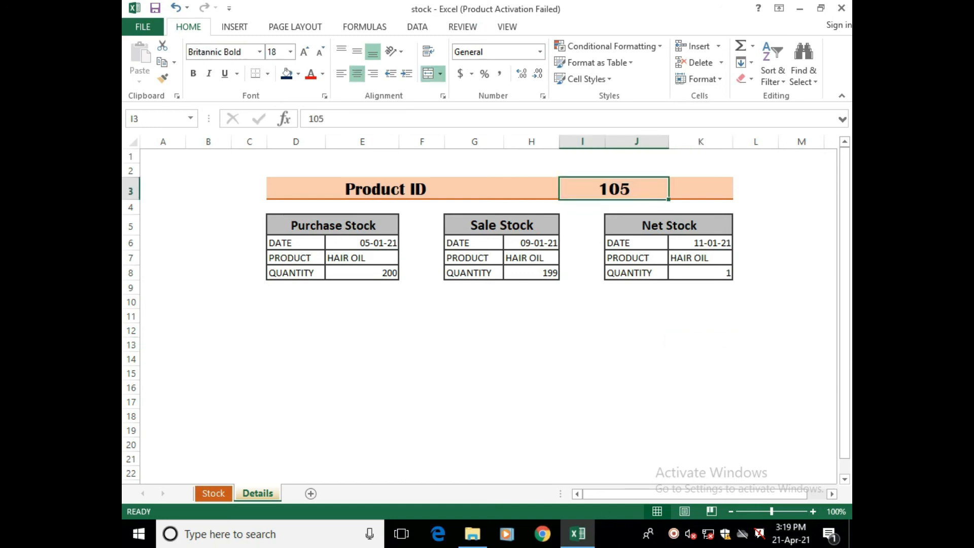
pyautogui.press('BackSpace')
pyautogui.write('1')
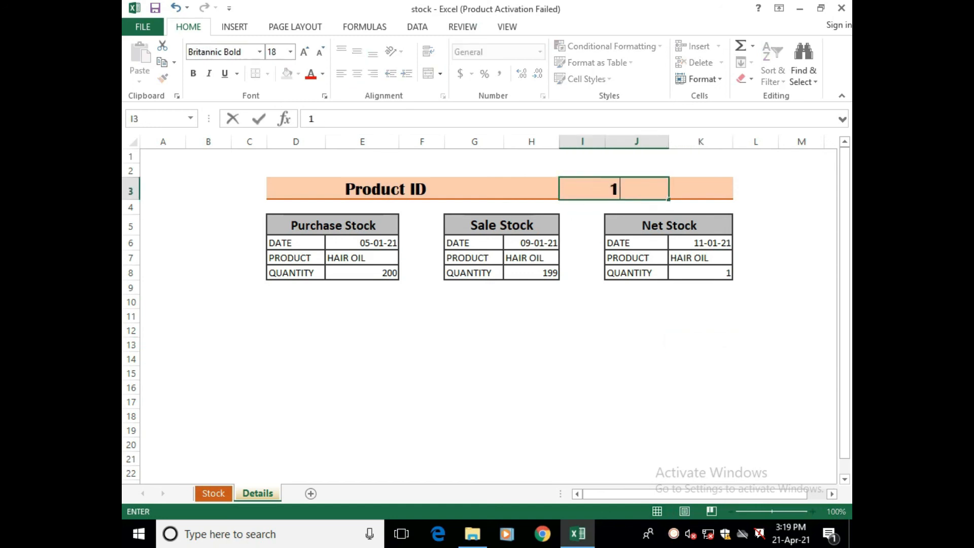
pyautogui.write('09')
pyautogui.press('Return')
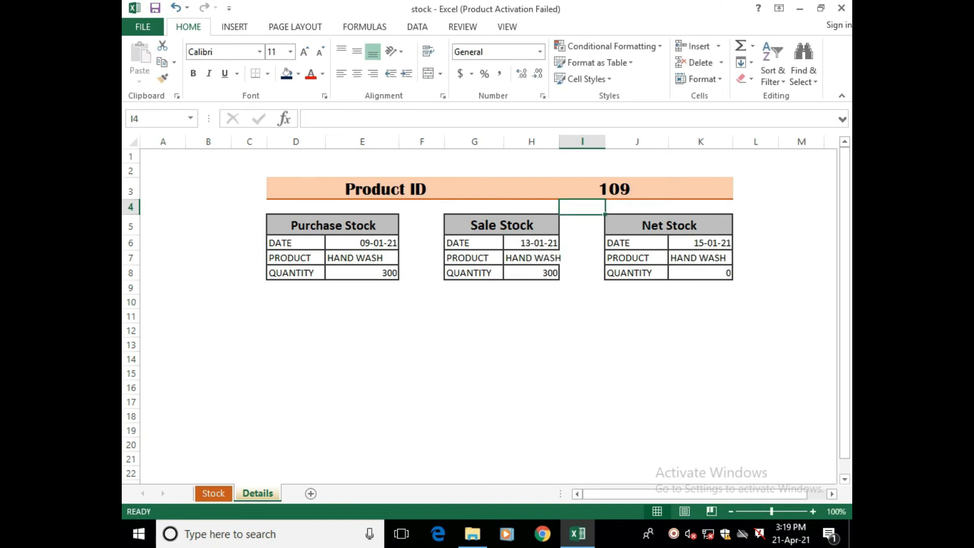
# Review the headings and the inward, outward and net stock reports across the Stock sheet
pyautogui.click(531, 359)
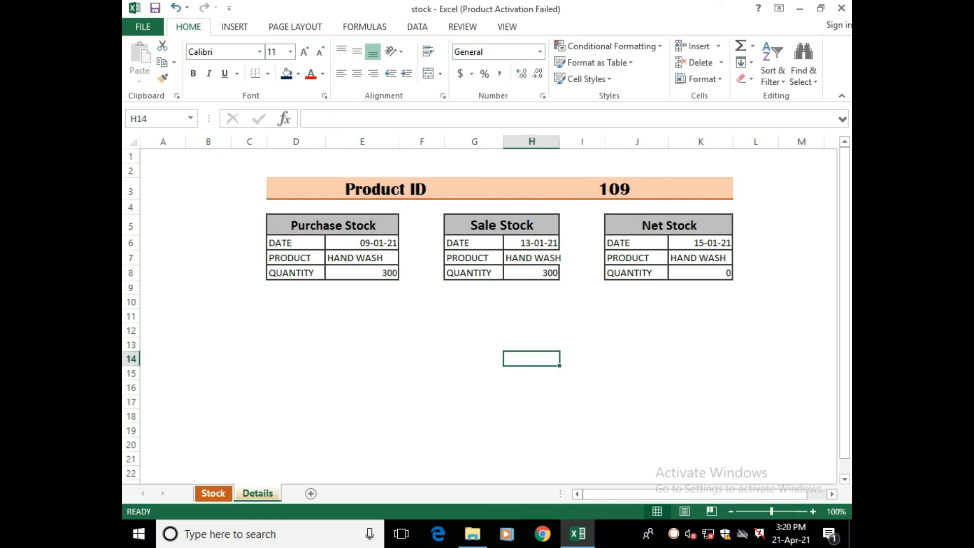
pyautogui.click(213, 493)
pyautogui.click(631, 478)
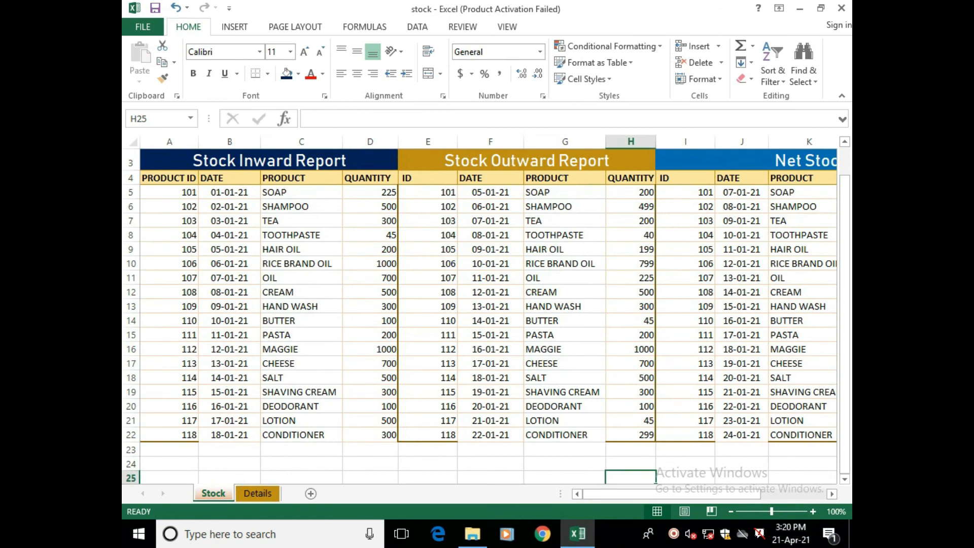
pyautogui.moveTo(672, 494); pyautogui.dragTo(739, 494)
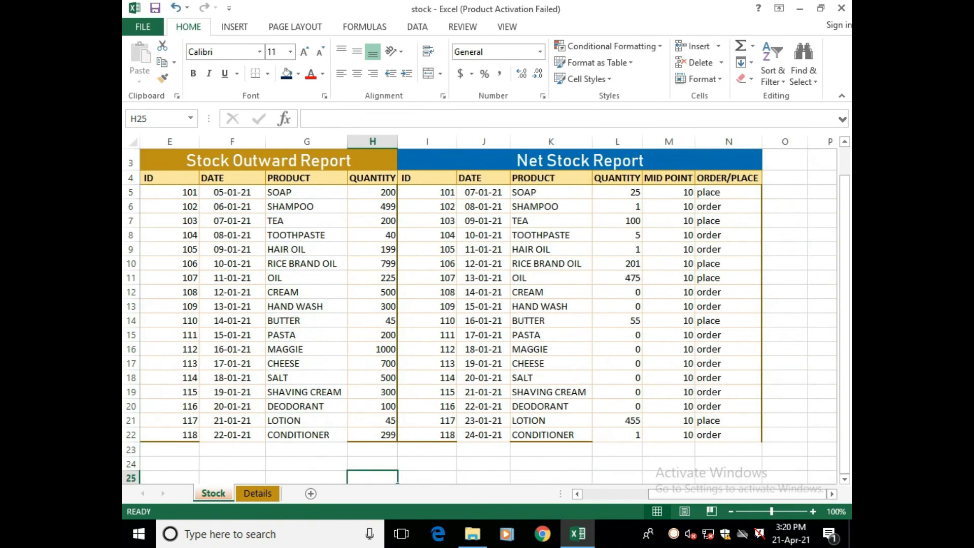
pyautogui.moveTo(738, 494); pyautogui.dragTo(669, 494)
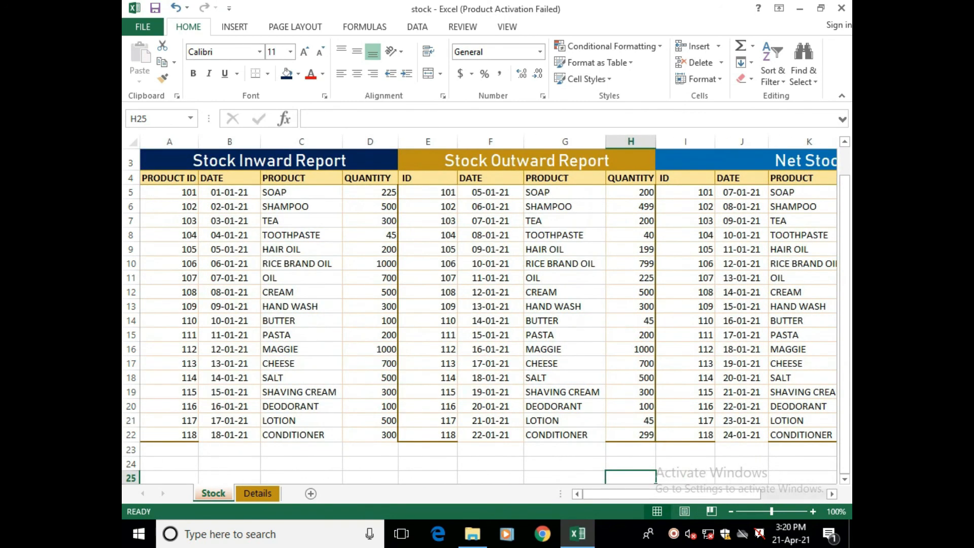
pyautogui.click(490, 464)
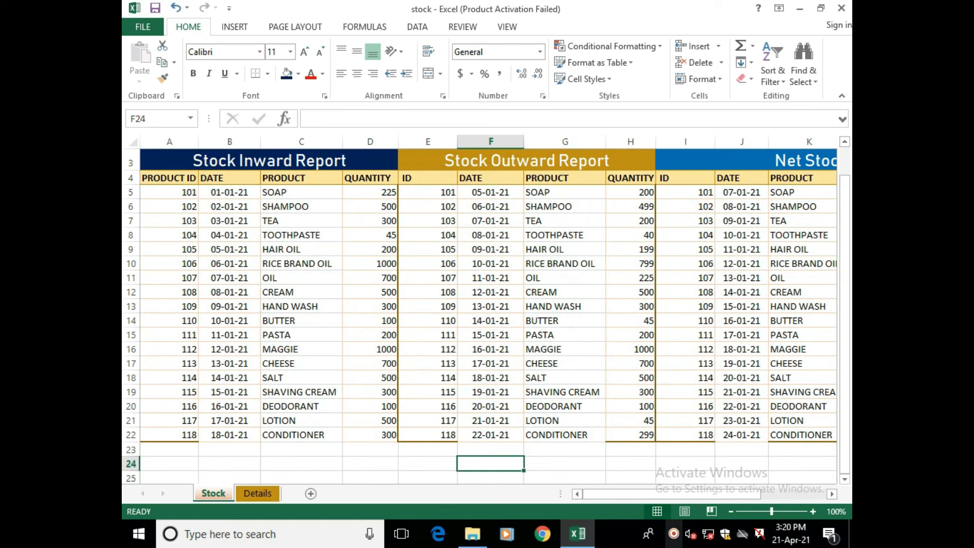
pyautogui.click(674, 534)
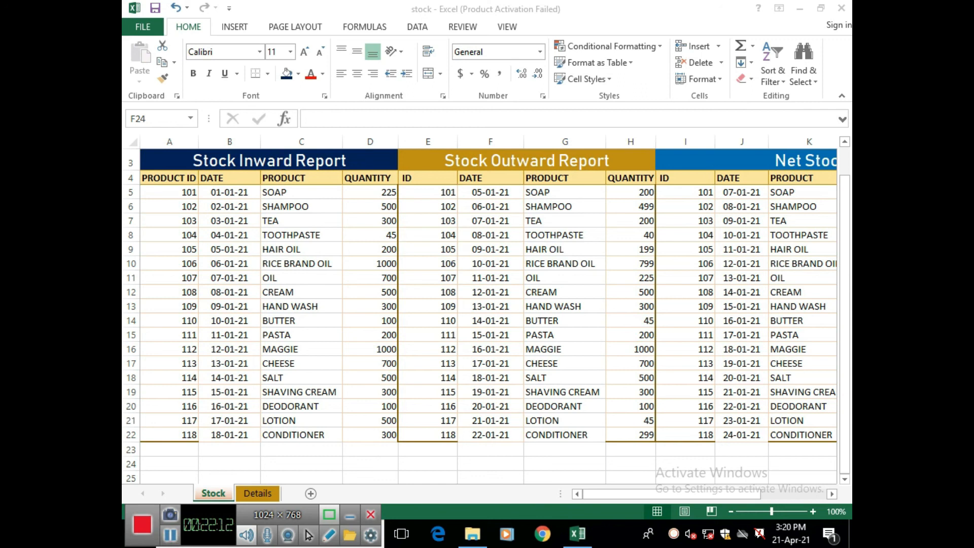
pyautogui.click(491, 464)
pyautogui.moveTo(845, 255); pyautogui.dragTo(845, 226)
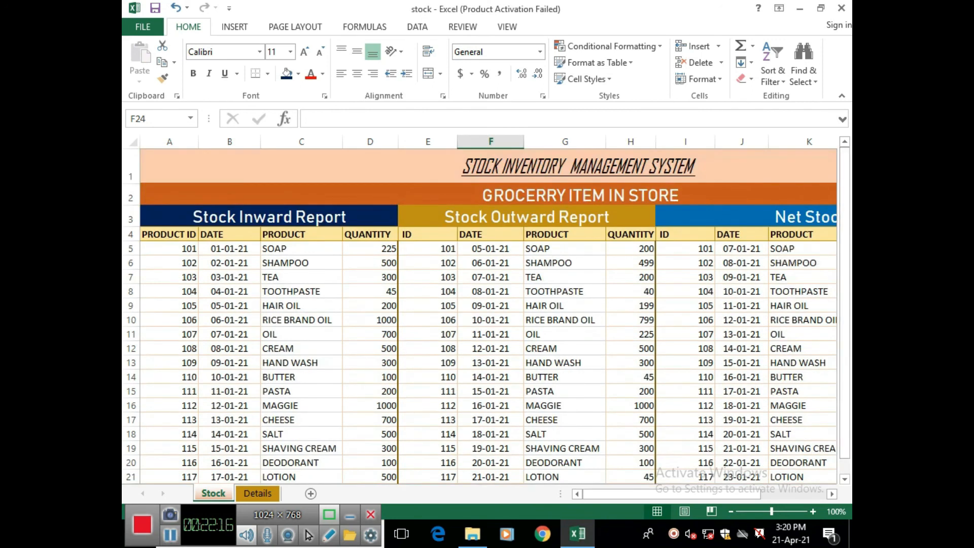
pyautogui.hscroll(2, 489, 315)
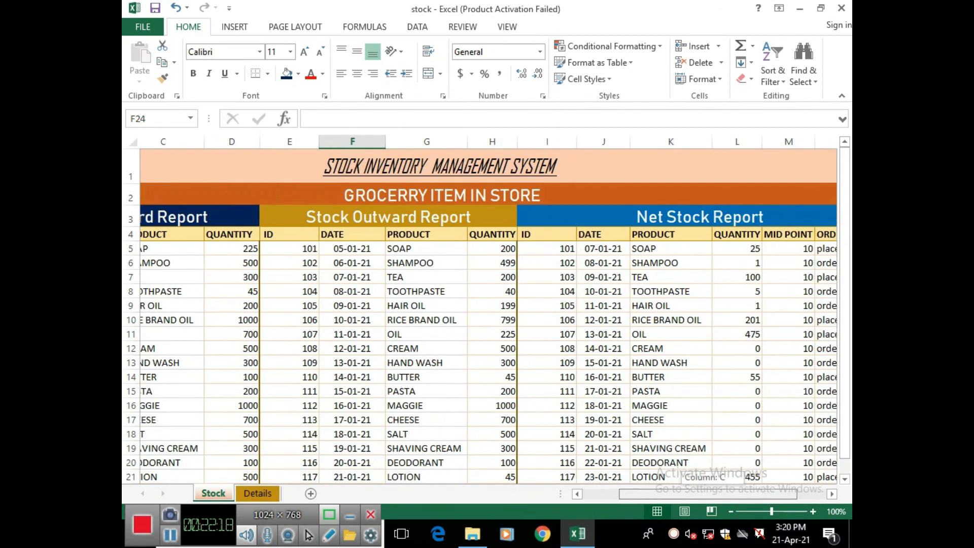